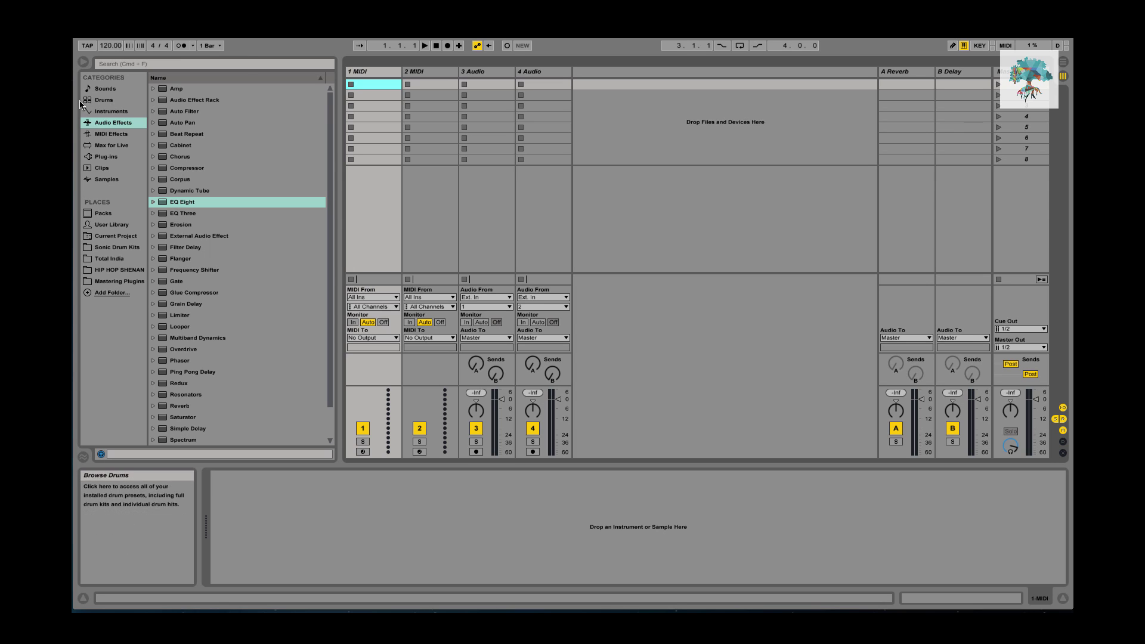
- Load an empty Drum Rack onto the first MIDI track and set the tempo to 130 BPM
left_click(104, 99)
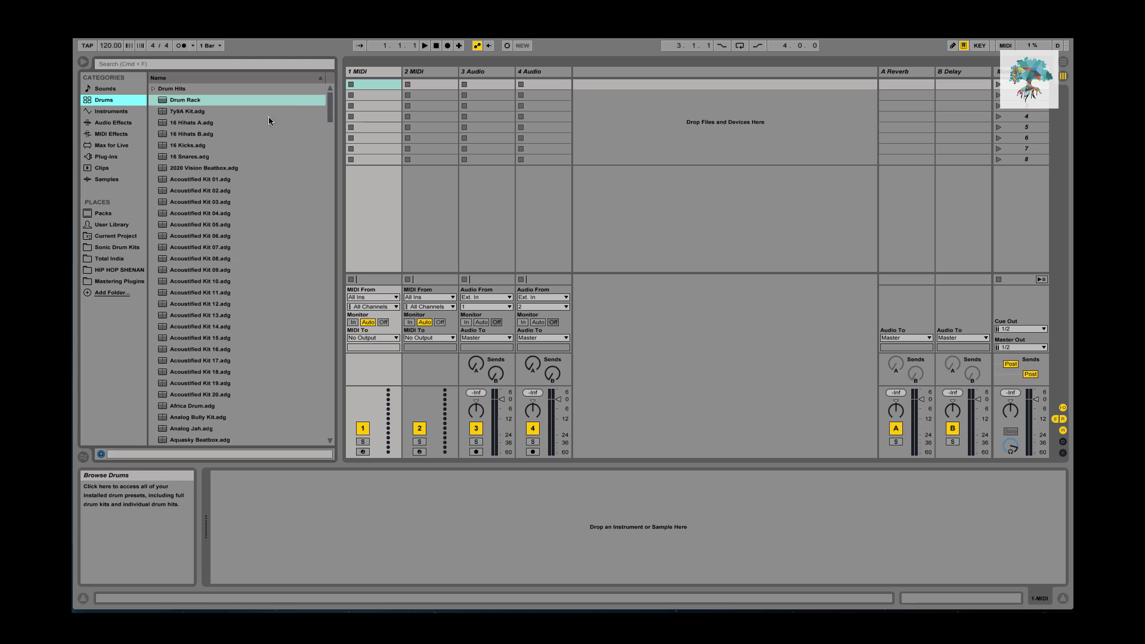
left_click(207, 105)
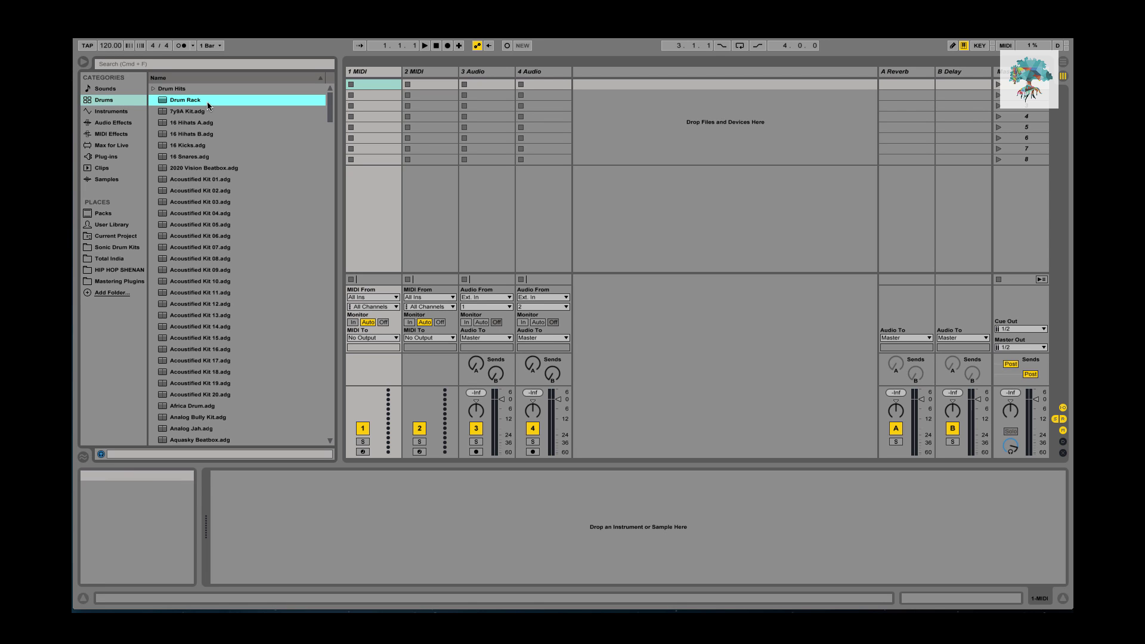
double_click(207, 105)
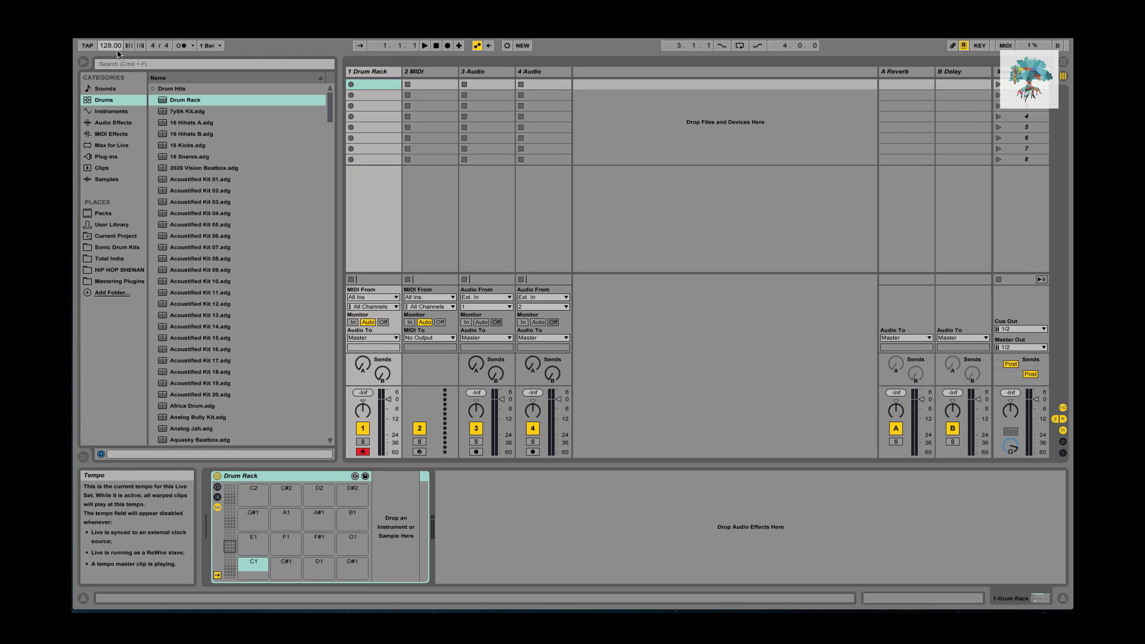
left_click_drag(118, 51, 118, 44)
- Expand the Main Room House folder of the Sonic Drum Kits sample library
left_click(133, 181)
left_click(104, 258)
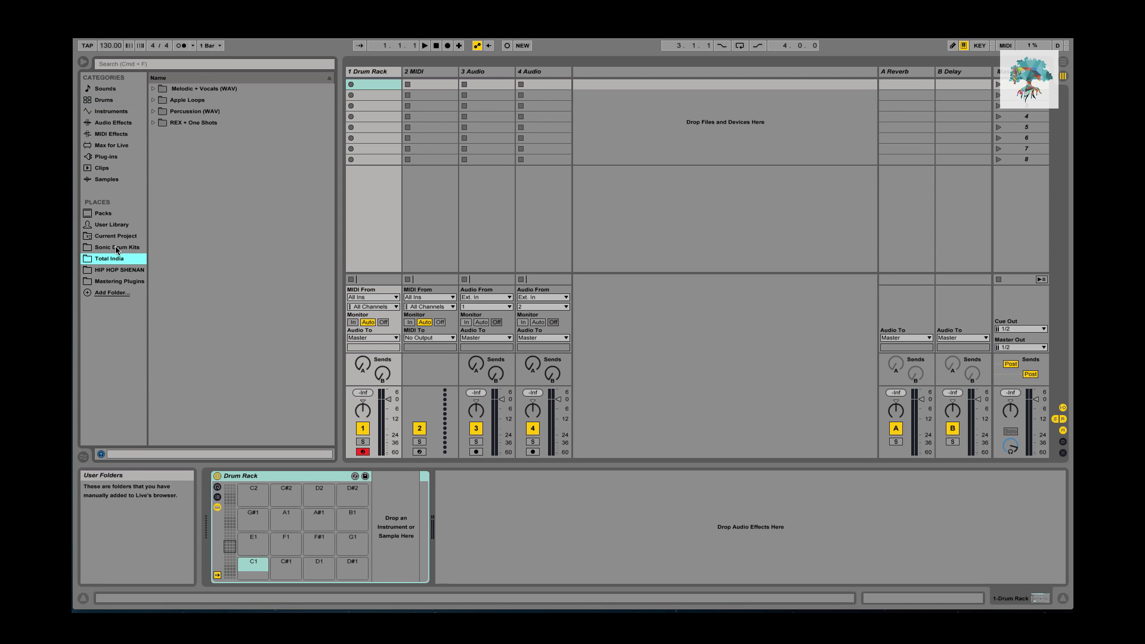
left_click(127, 247)
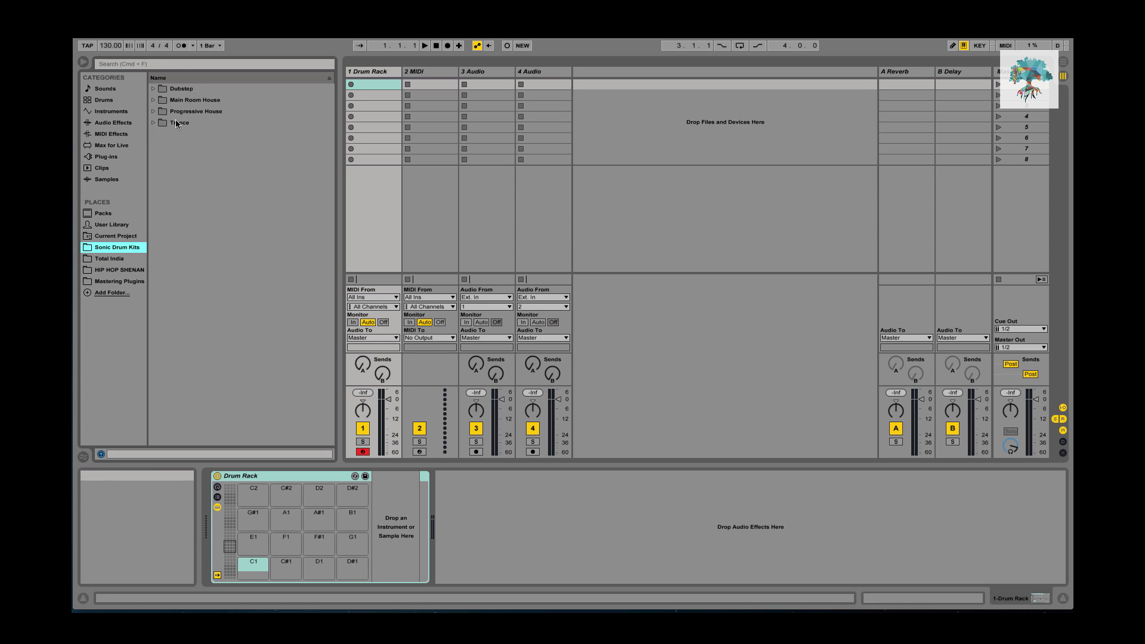
left_click(153, 100)
left_click(153, 100)
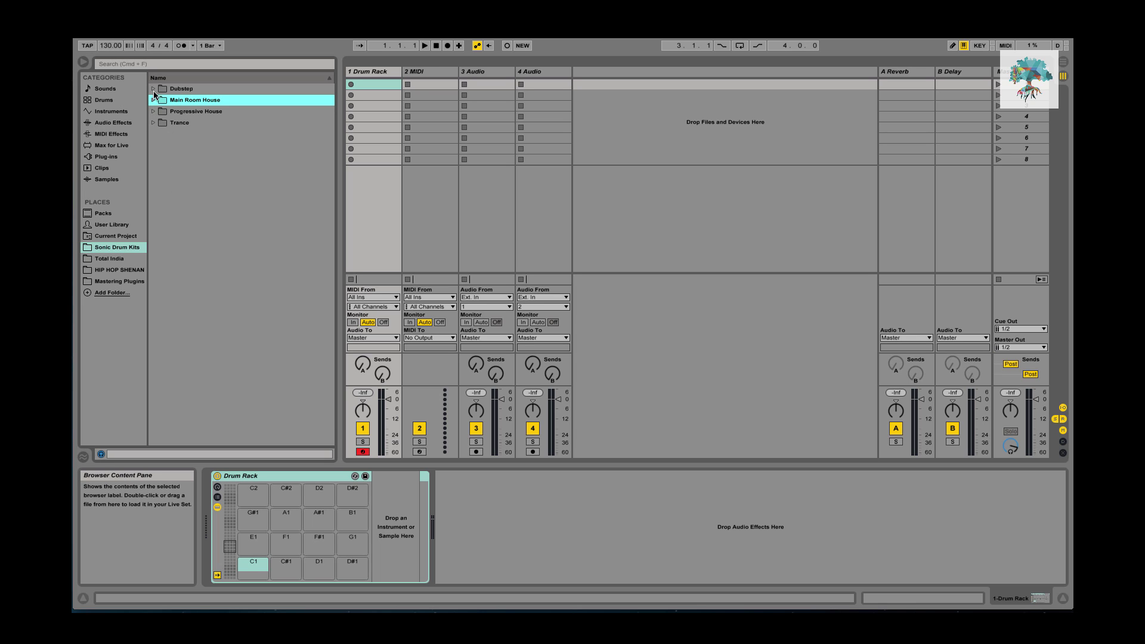
left_click(153, 100)
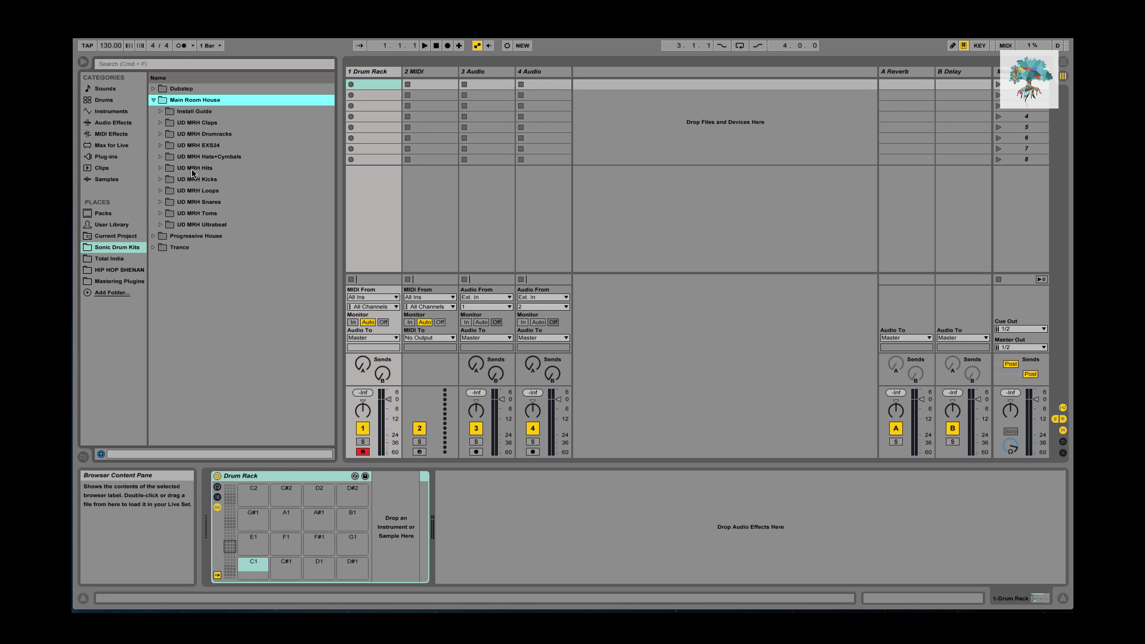
- Look through the list of built-in drum kit presets
left_click(113, 96)
scroll(262, 254, "down", 15)
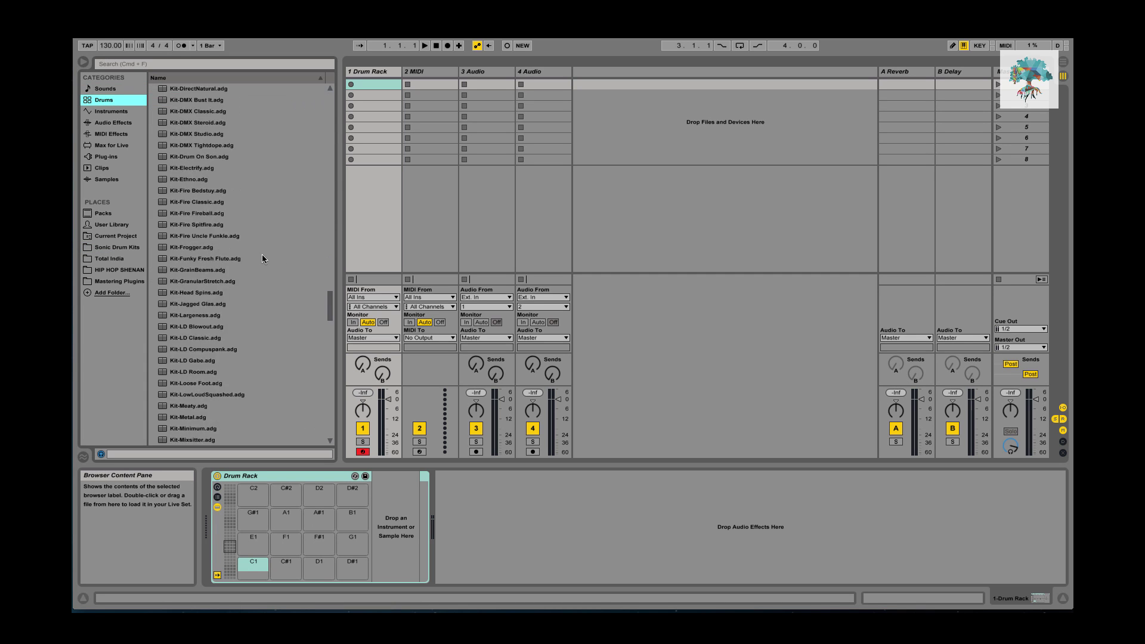
scroll(258, 249, "down", 5)
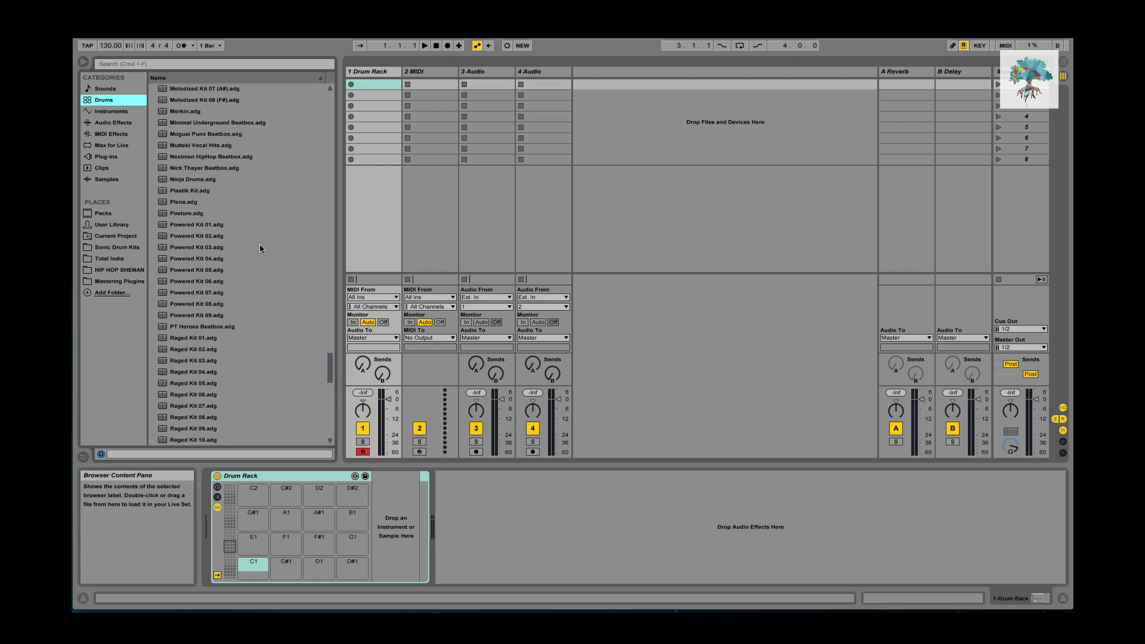
scroll(259, 246, "up", 20)
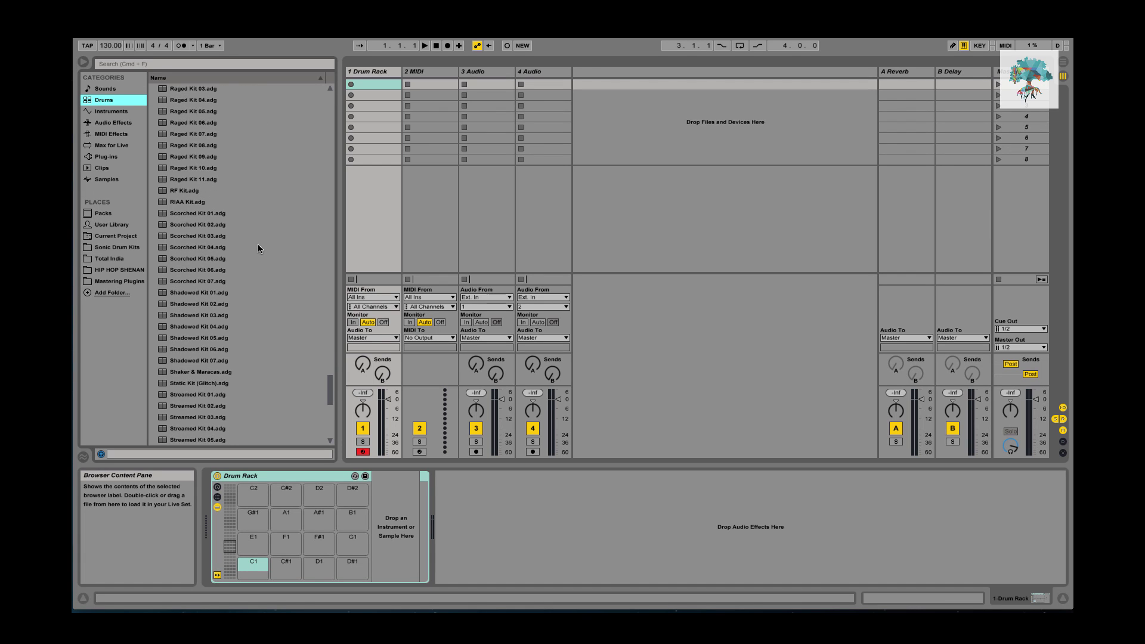
scroll(262, 243, "up", 15)
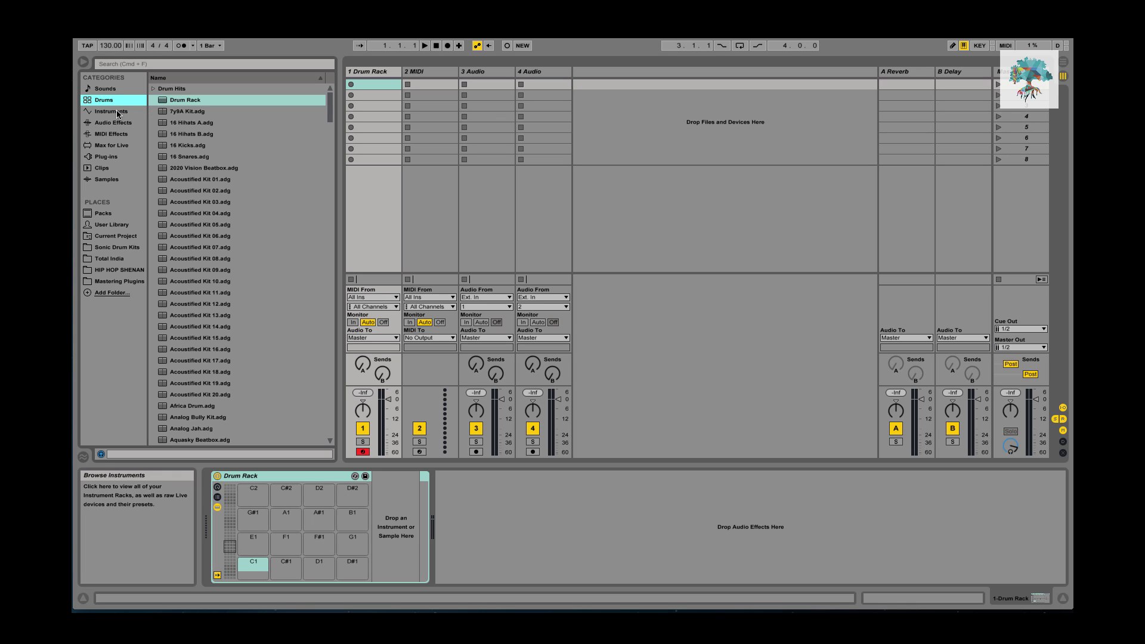
- Load UD MRH Kick-19.aif from the Main Room House kicks folder of Sonic Drum Kits onto the Drum Rack's E2 pad
left_click(122, 247)
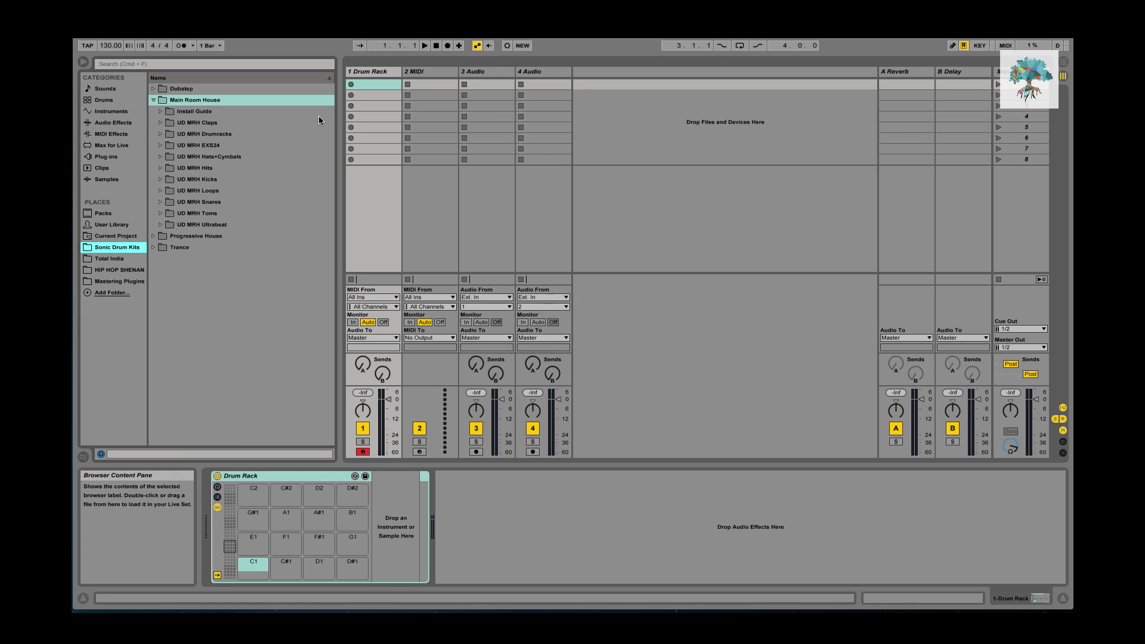
left_click(161, 180)
left_click(216, 281)
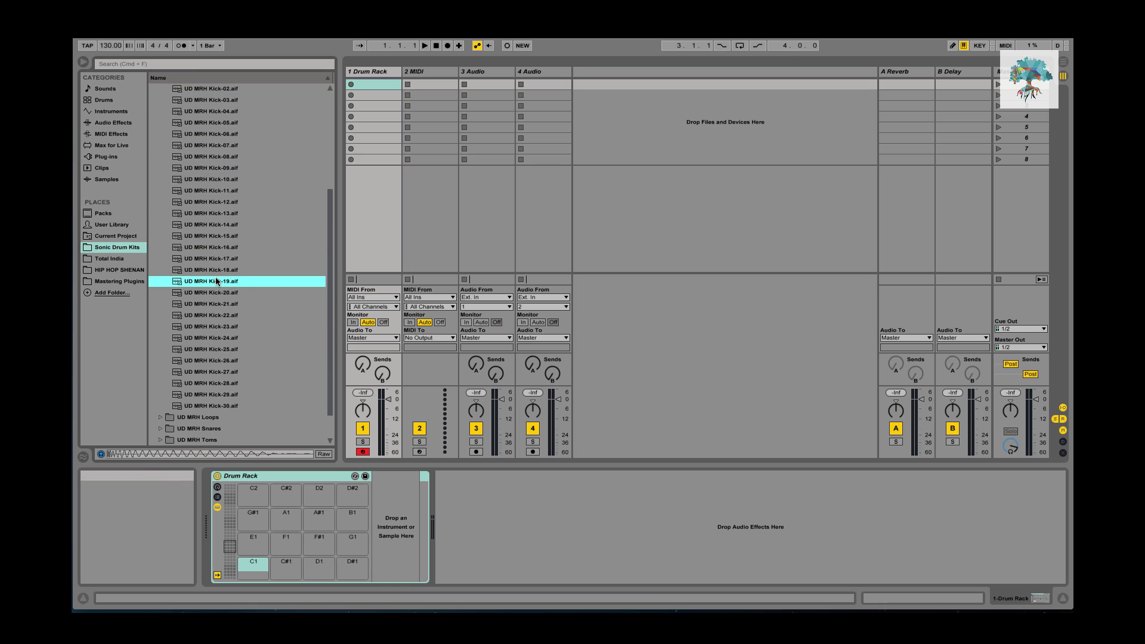
key("XF86AudioRaiseVolume")
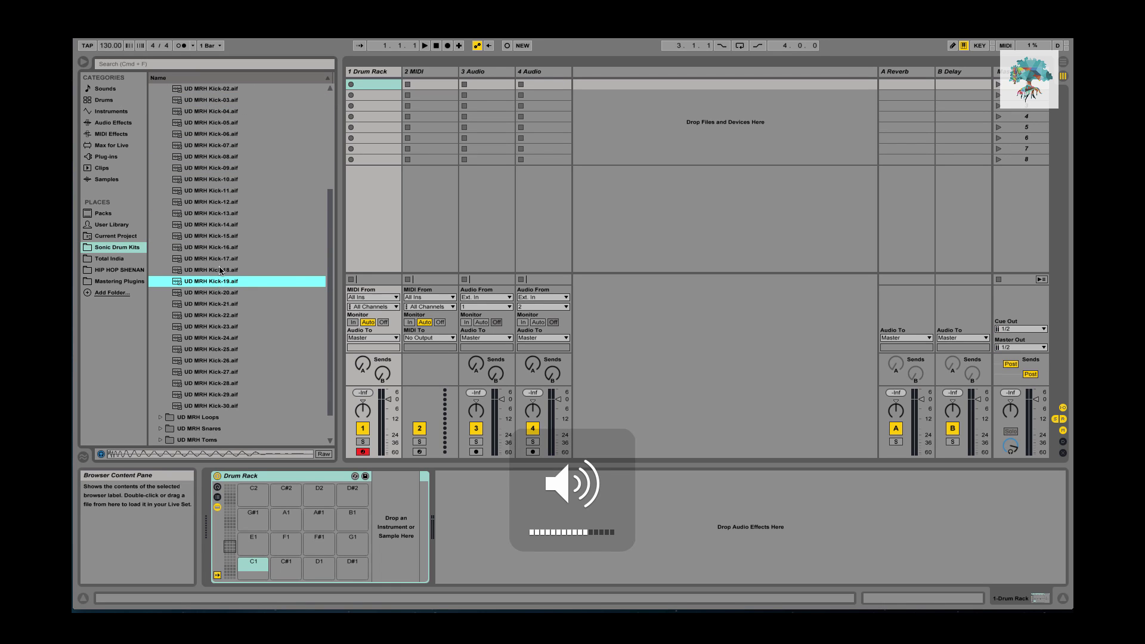
scroll(232, 276, "up", 3)
scroll(206, 313, "down", 1)
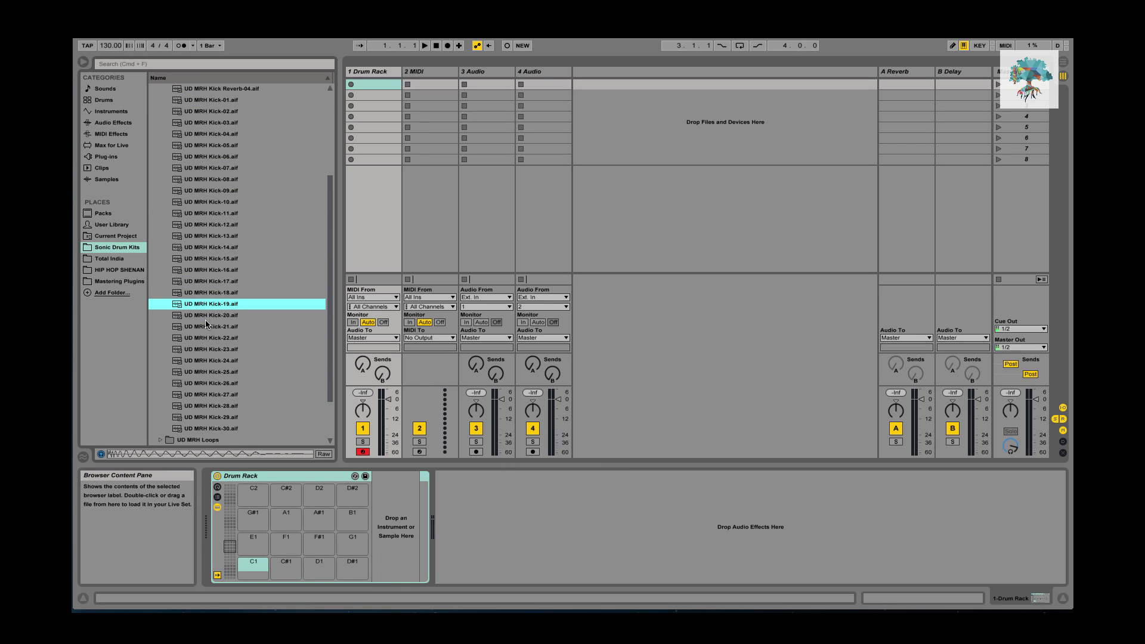
scroll(247, 565, "down", 8)
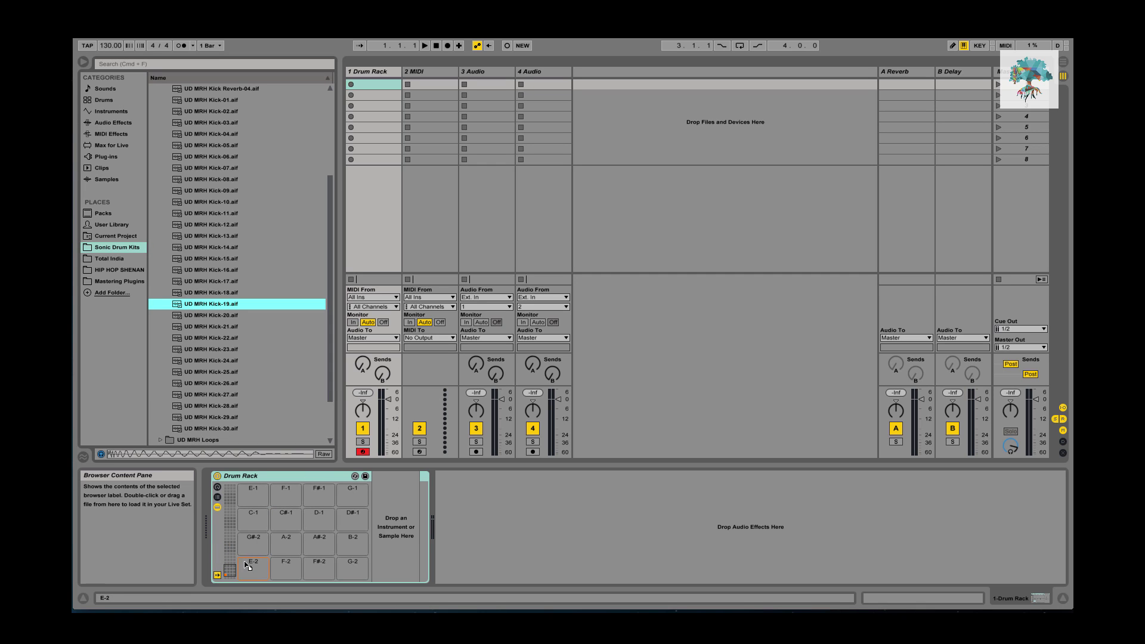
left_click(232, 537)
left_click(253, 564)
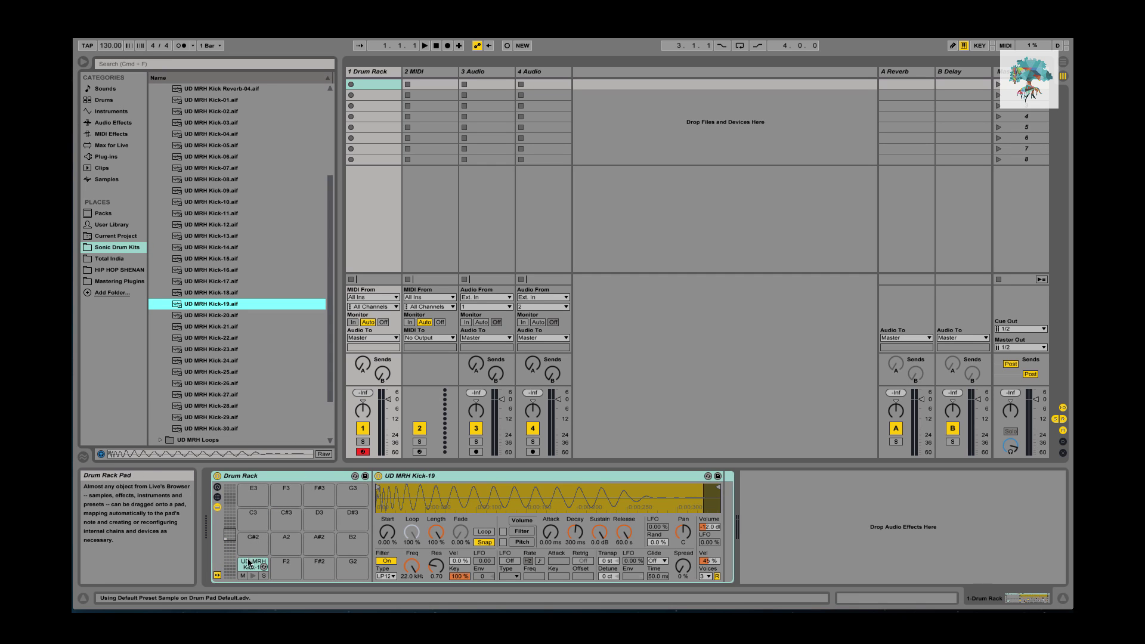
- Duplicate the kick pad from E2 to F2, transpose the copy by +3 semitones and audition it
left_click(251, 576)
left_click_drag(253, 565, 287, 569)
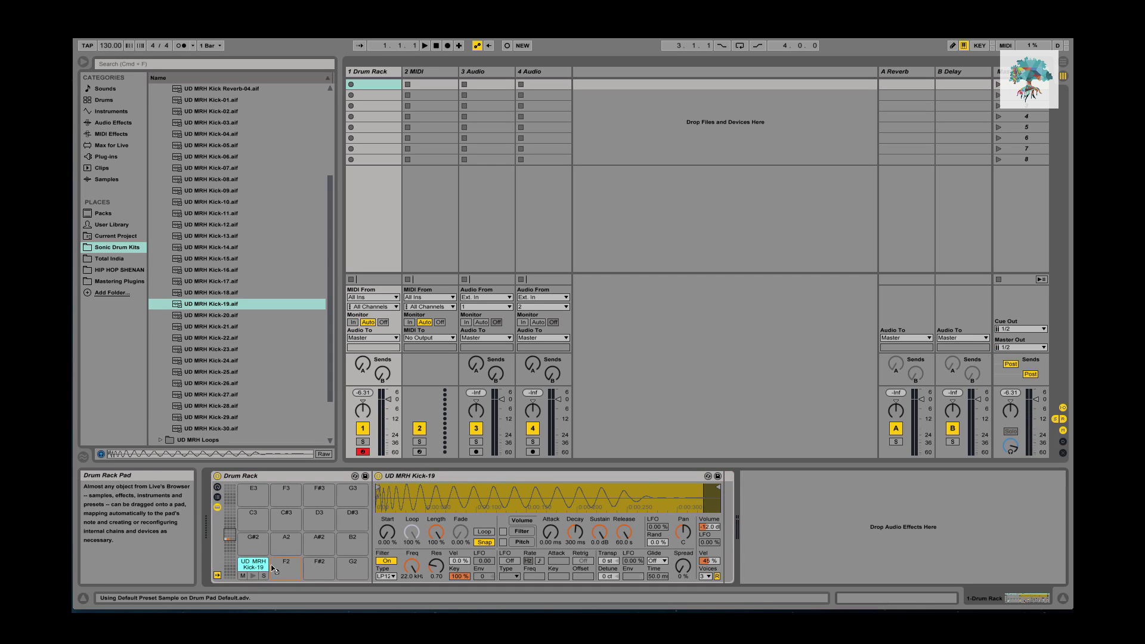
left_click(277, 567)
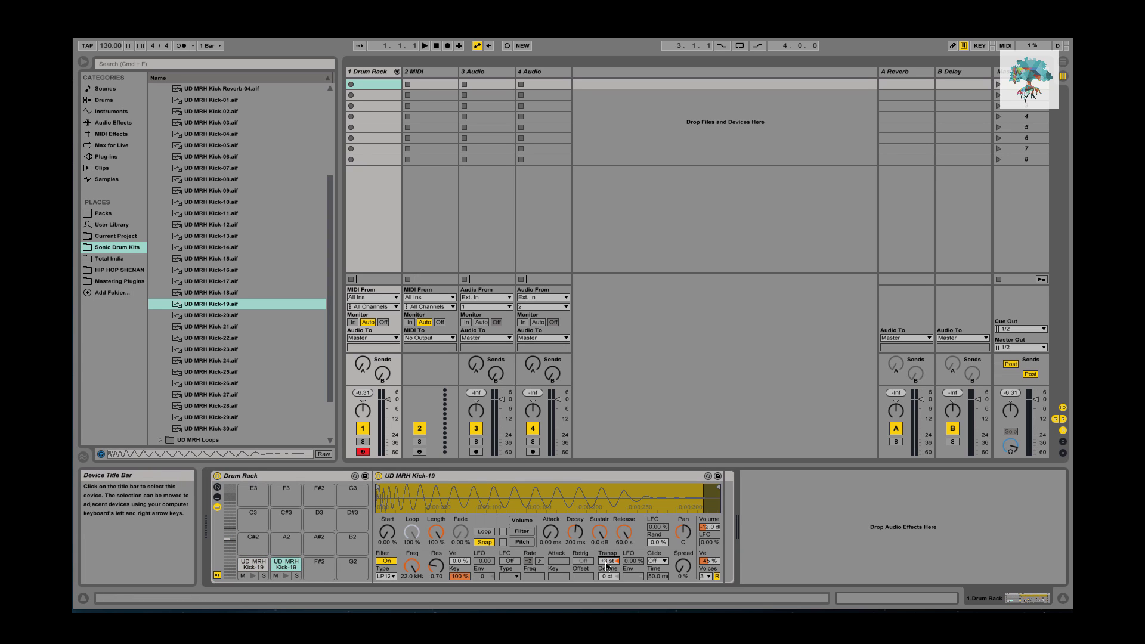
left_click(285, 575)
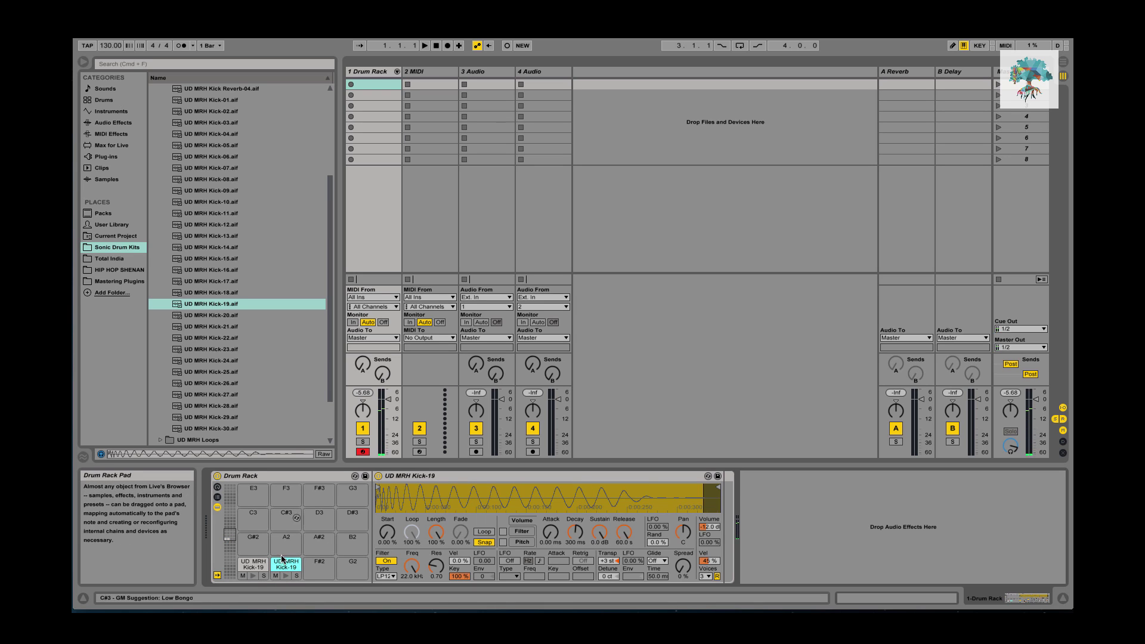
- Show the Drum Rack's chain list with its input/output section and assign both kick chains to choke group 16
left_click(217, 497)
left_click(218, 550)
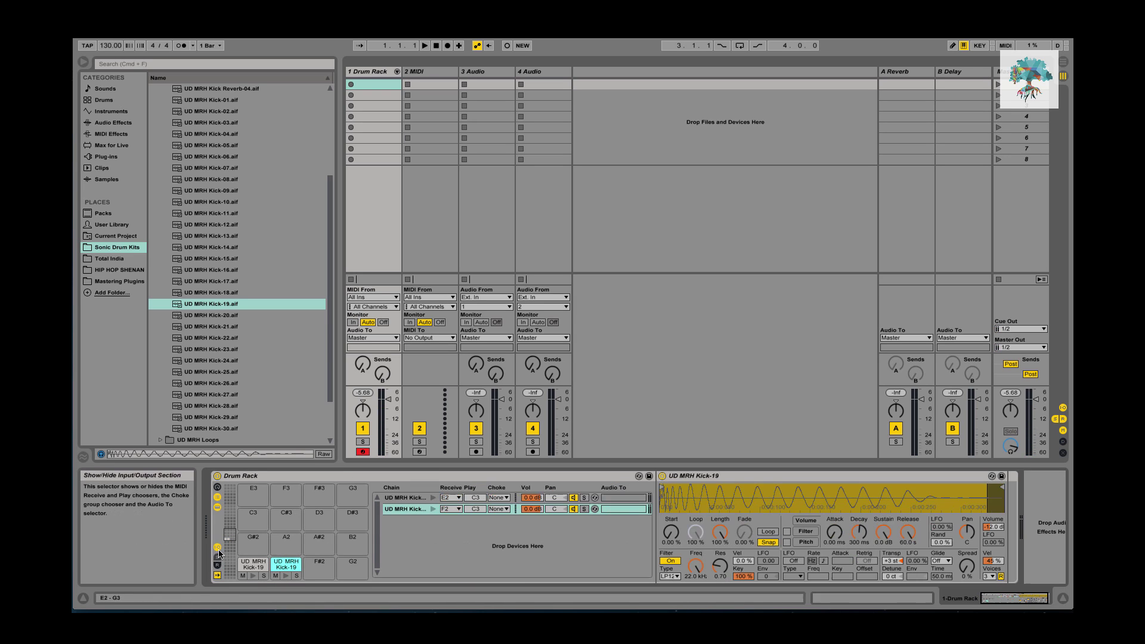
left_click(500, 498)
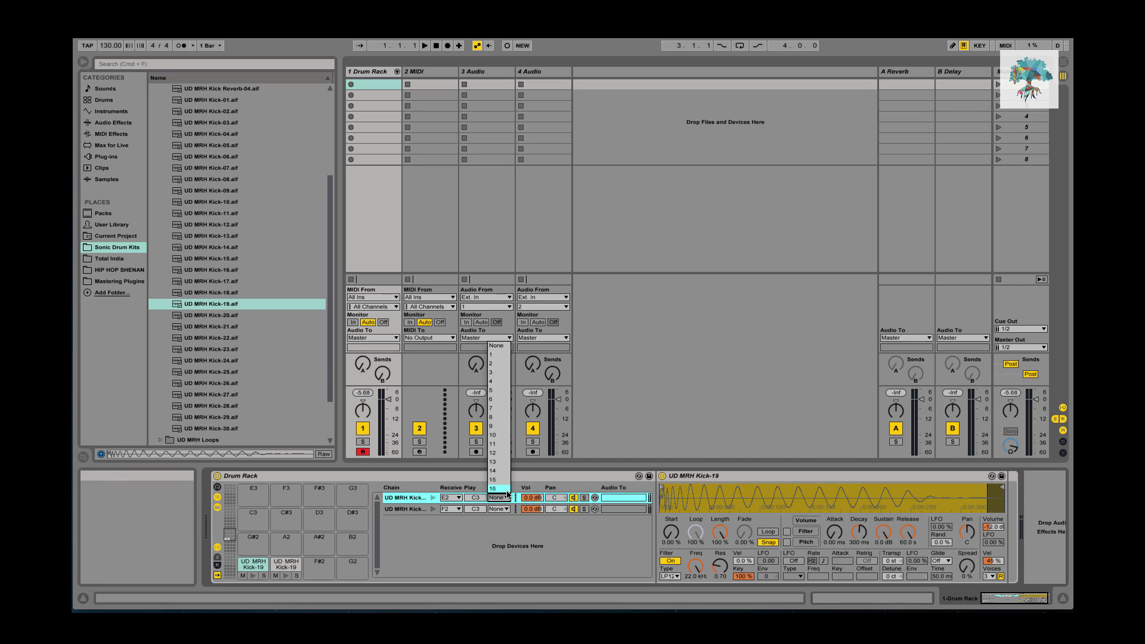
left_click(506, 490)
left_click(499, 509)
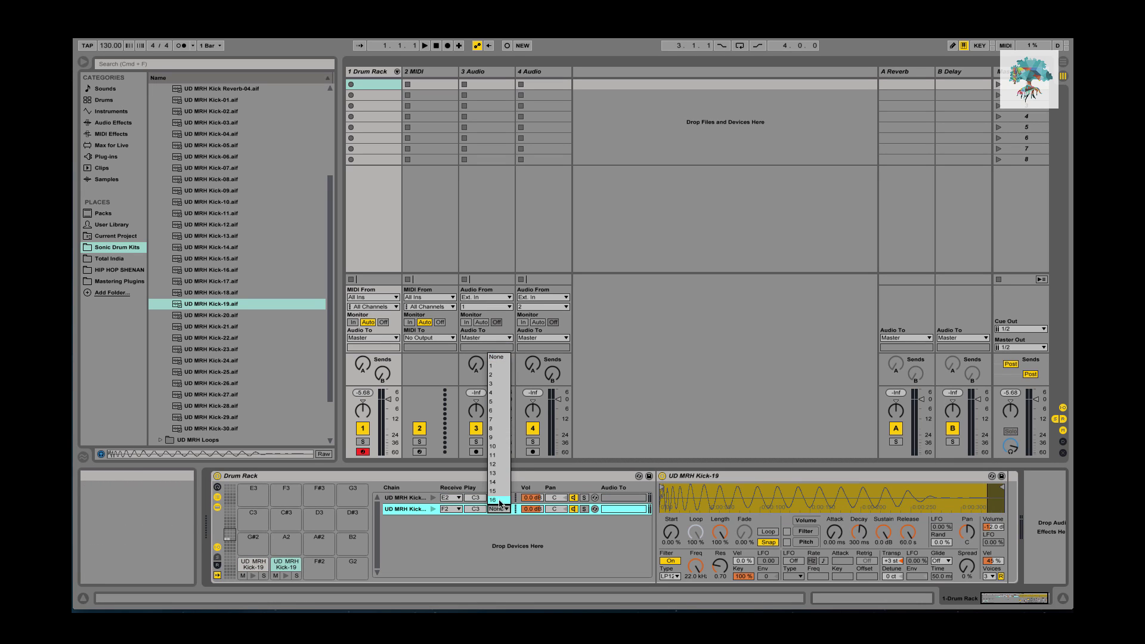
left_click(498, 501)
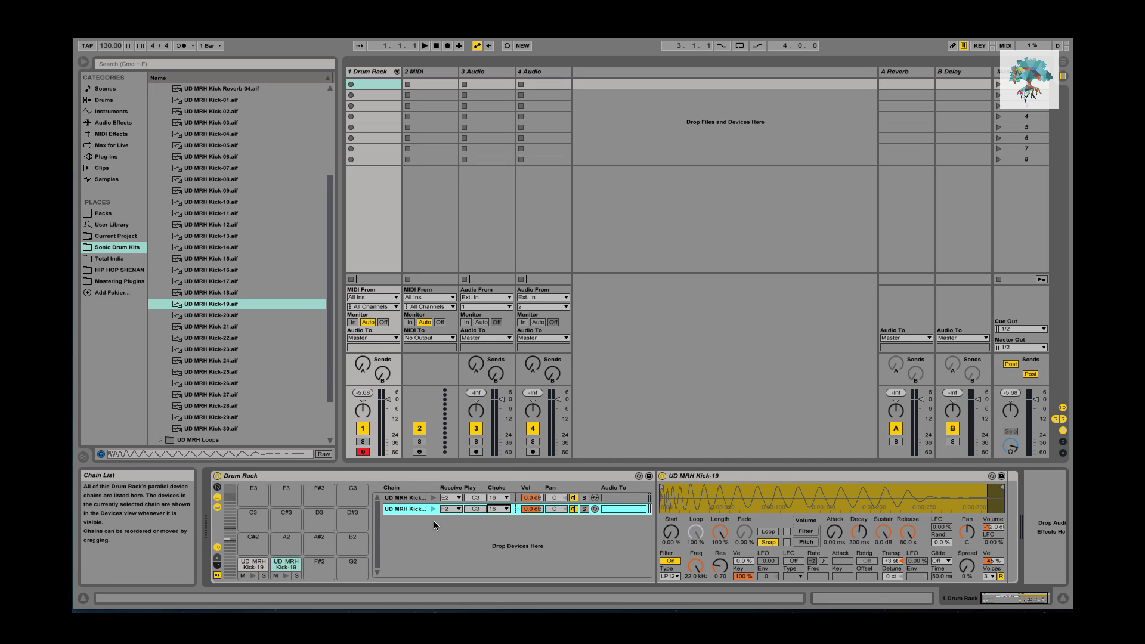
left_click(395, 516)
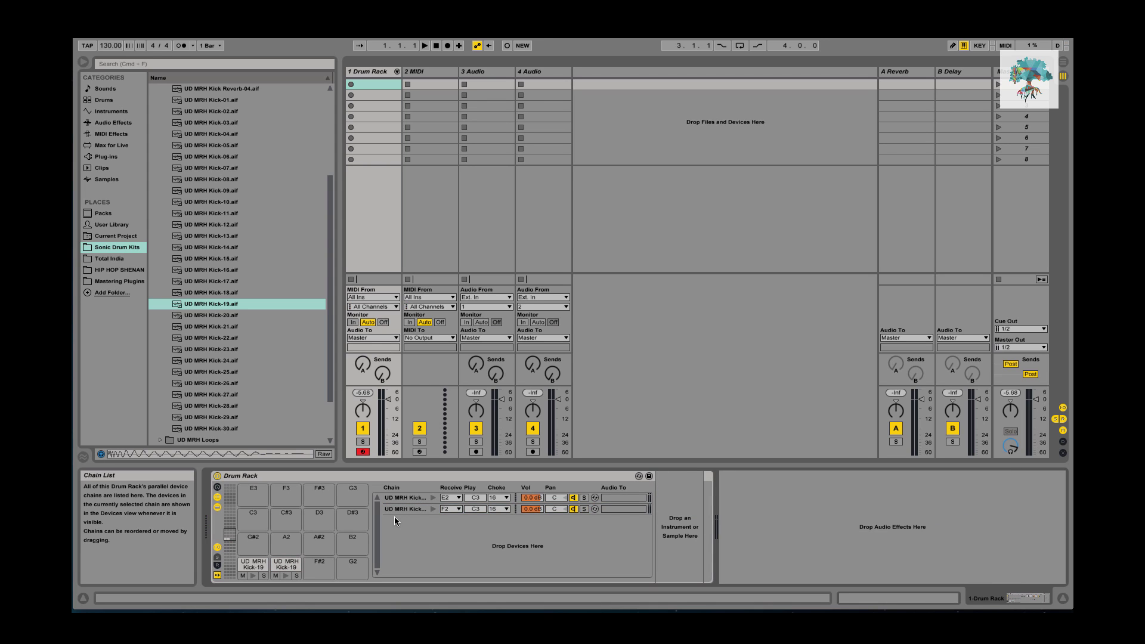
- Play the E2 and F2 kick pads alternately to hear how the two choked kicks sound together
key("a")
key("s")
key("a")
key("s")
key("a")
key("s")
key("a")
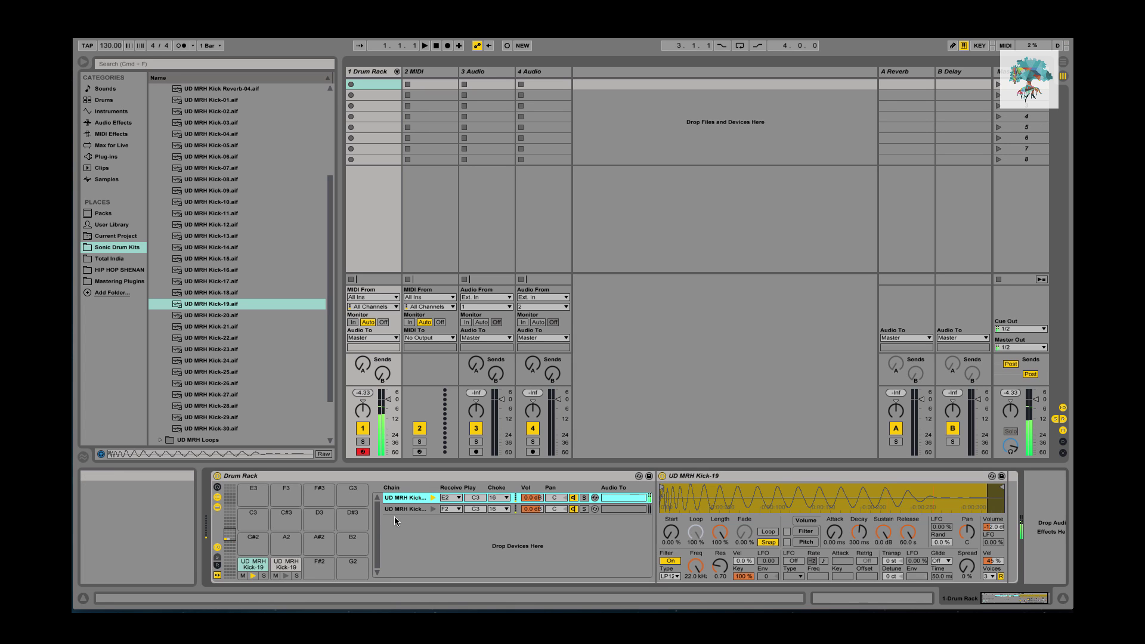
key("s")
key("a")
key("s")
key("a")
key("s")
key("a")
key("s")
key("a")
key("s")
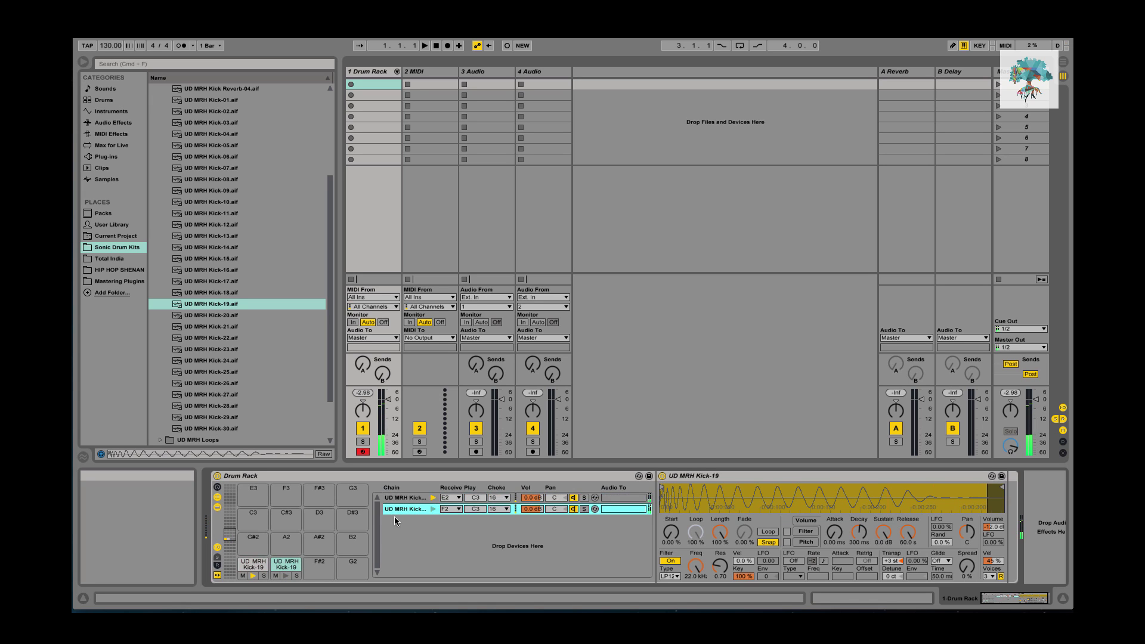
key("a")
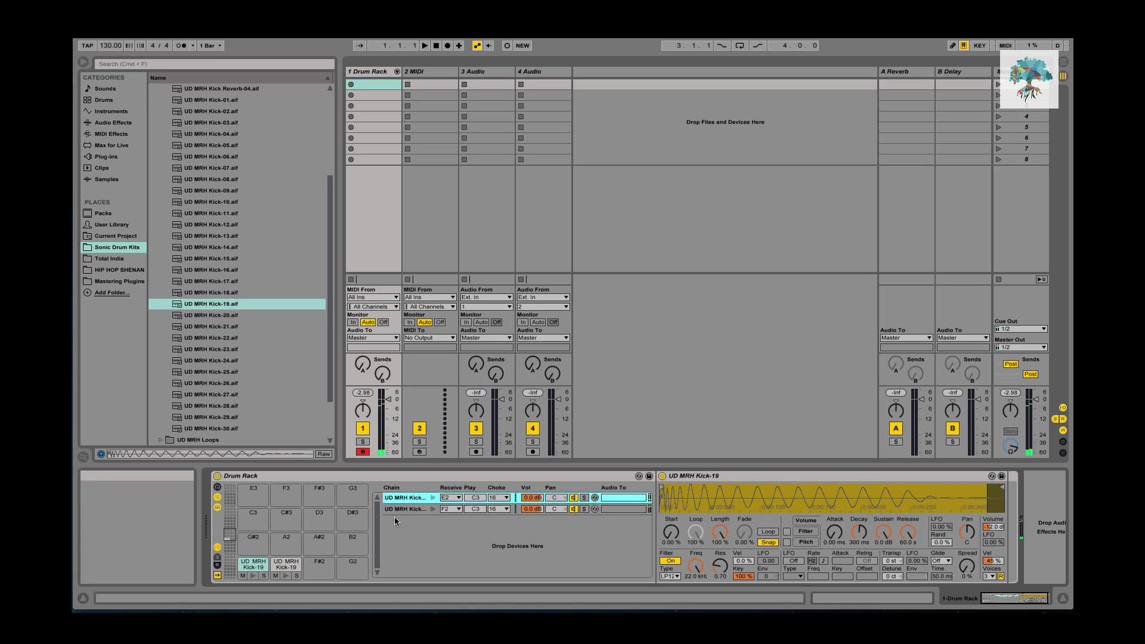
- Create a one-bar MIDI clip in the Drum Rack track's first slot, with the metronome on and E2 kick notes on all four beats
double_click(355, 84)
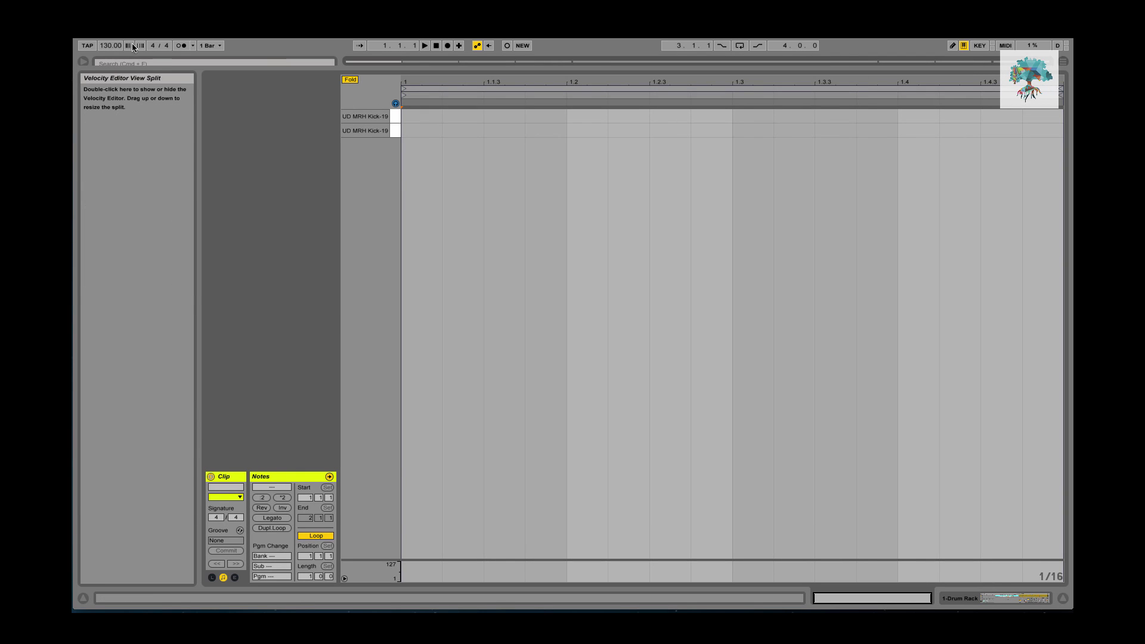
left_click(180, 47)
double_click(421, 130)
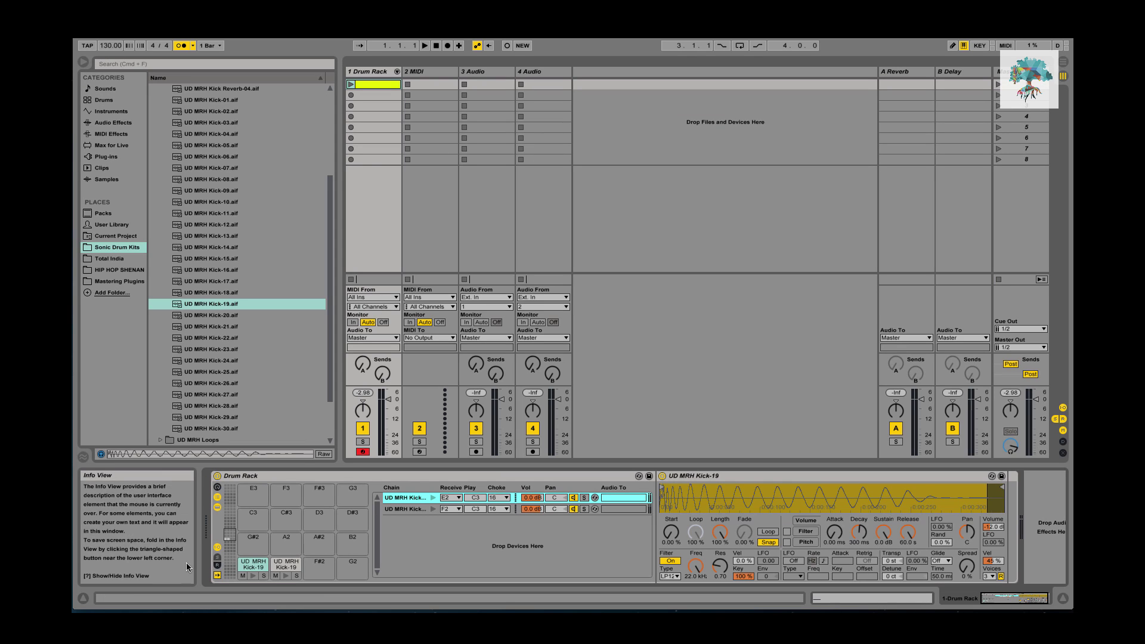
left_click(351, 84)
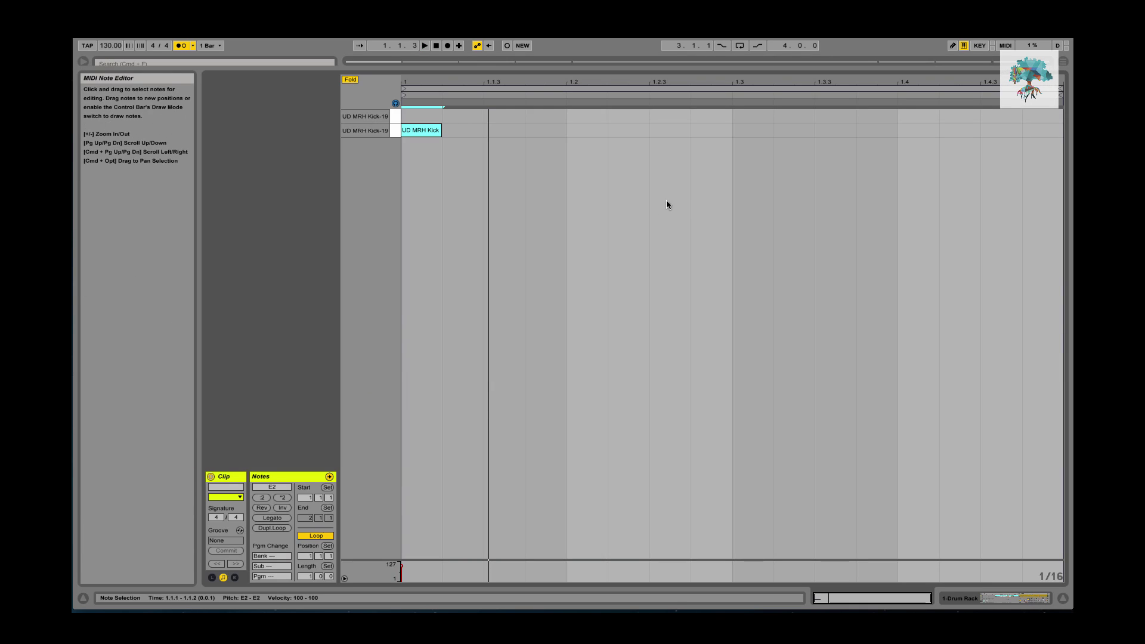
left_click(585, 133)
left_click(756, 131)
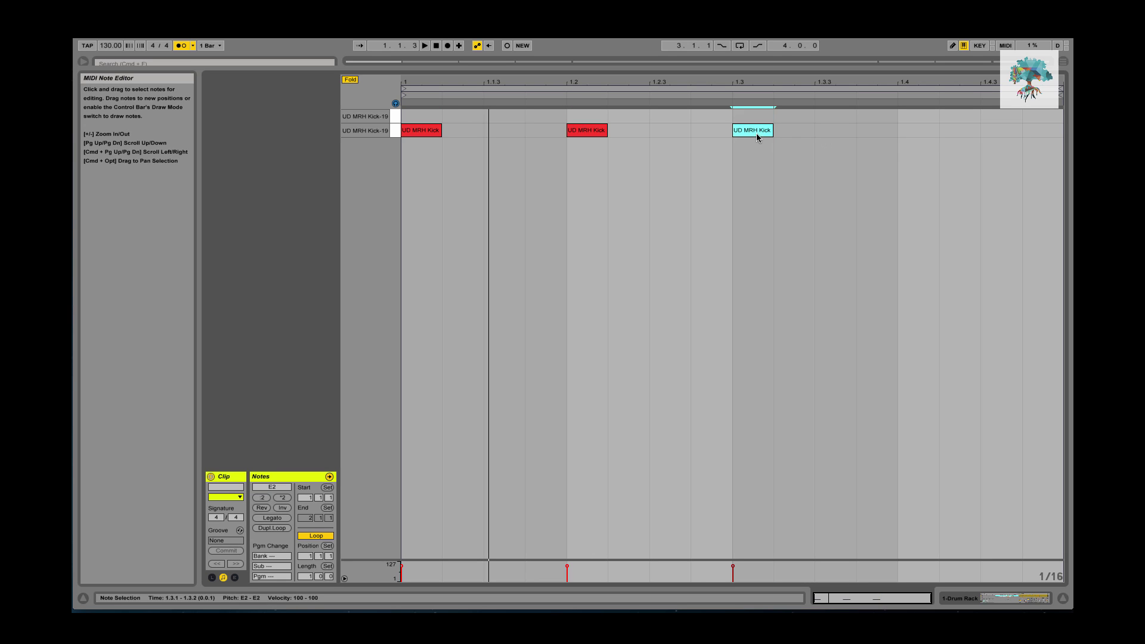
left_click(911, 130)
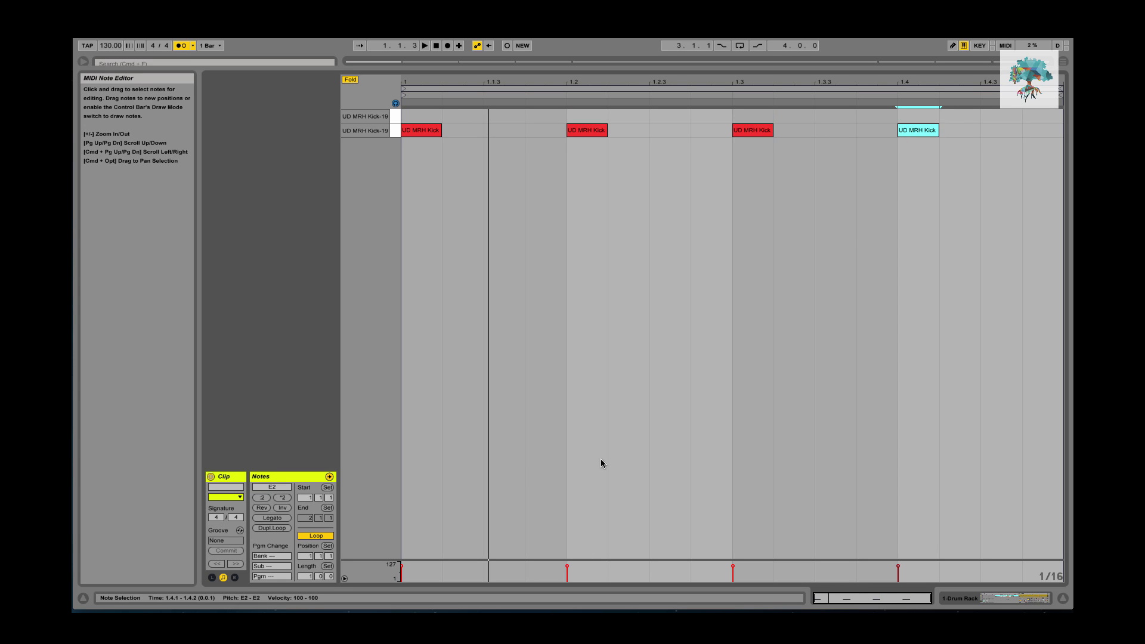
- Enlarge the velocity editor, set the beat 2 kick's velocity to 86, slightly lower beats 3 and 4, and start playback
left_click_drag(622, 561, 623, 404)
left_click_drag(568, 436, 567, 455)
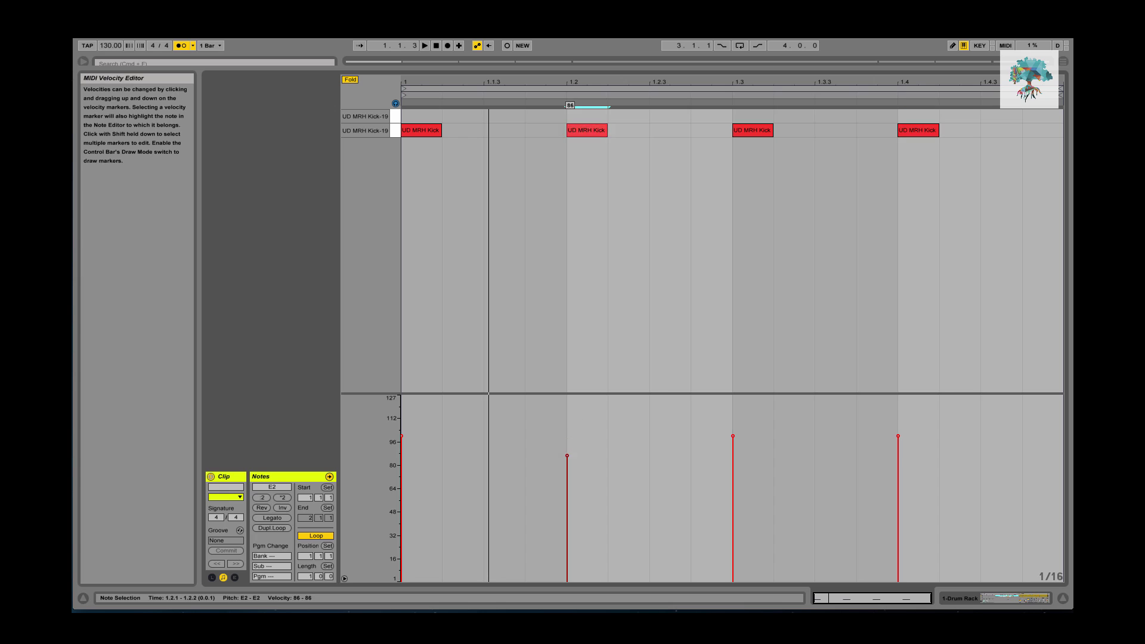
left_click_drag(898, 437, 899, 451)
left_click_drag(733, 436, 733, 442)
key("space")
- Turn off the metronome, stop playback, and reduce the height of the kick clip's velocity editor
key("ctrl+Up")
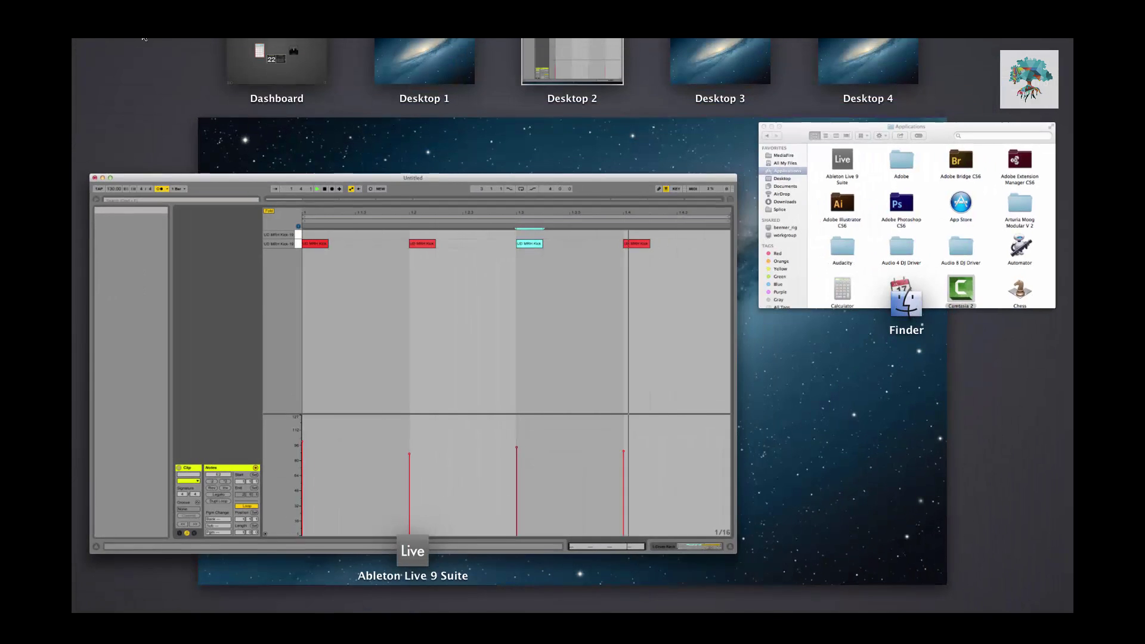
left_click(274, 308)
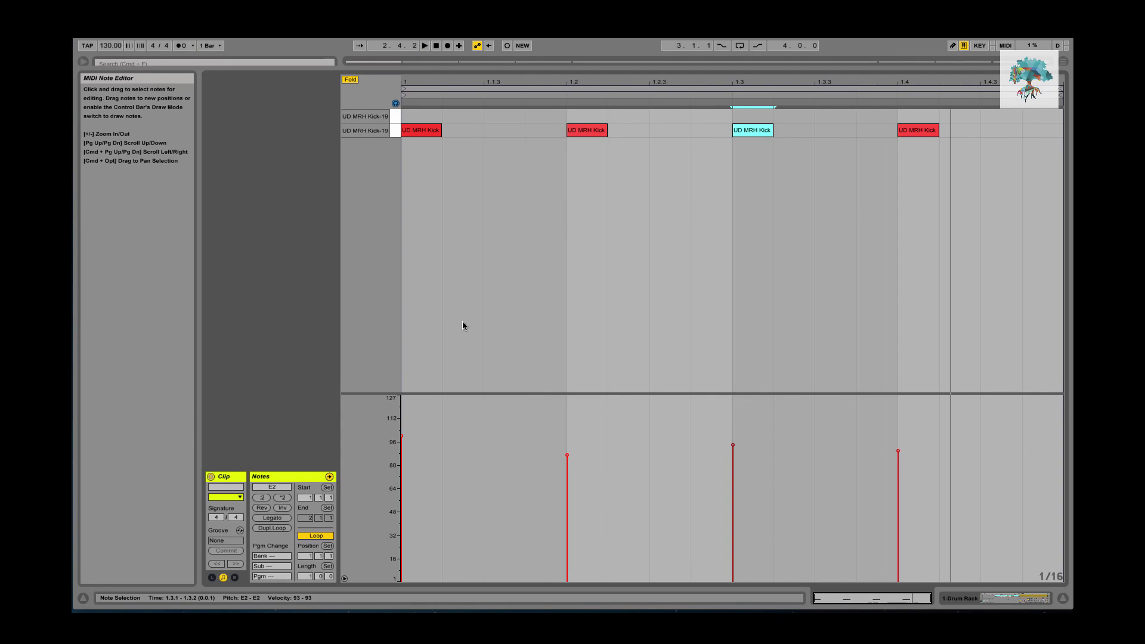
key("space")
key("Tab")
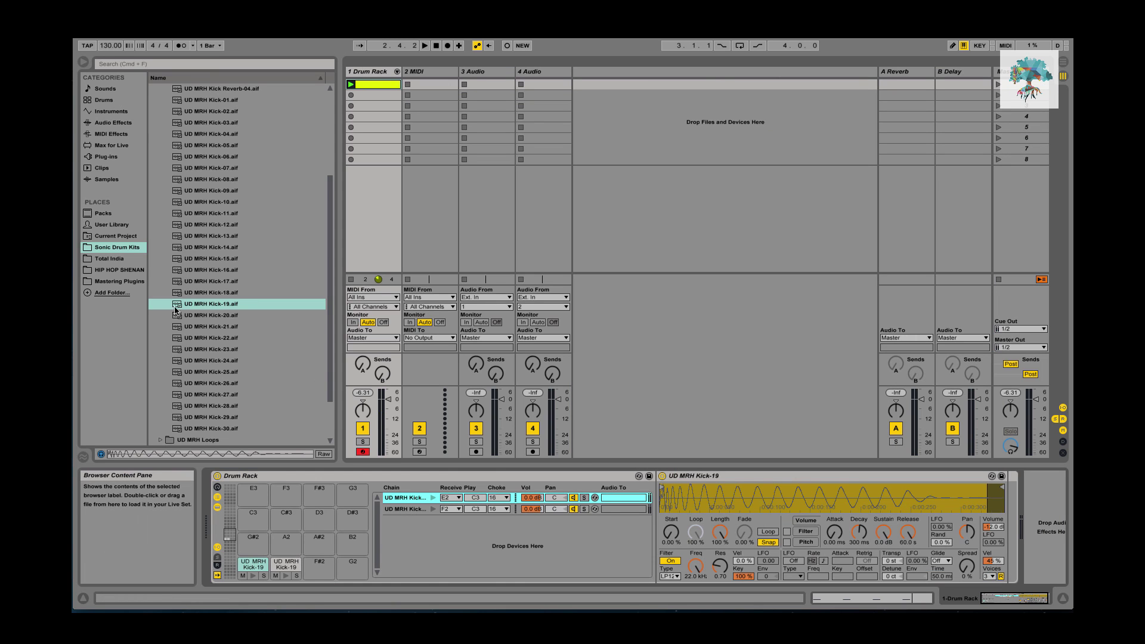
scroll(321, 369, "up", 2)
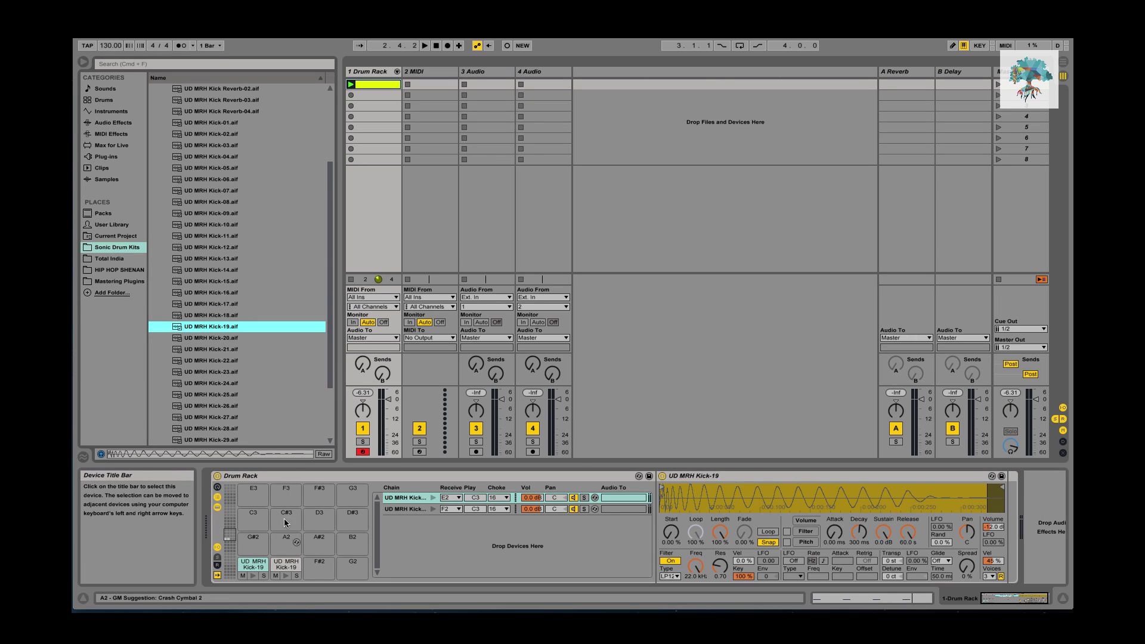
left_click(253, 565)
key("Tab")
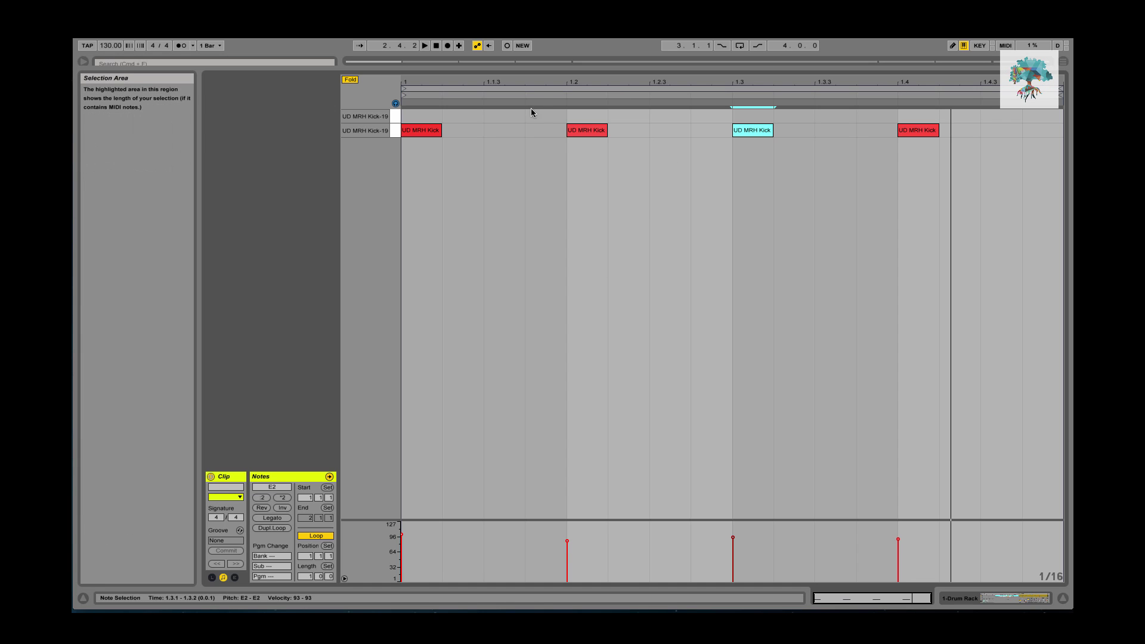
- Try an F2 kick note ahead of beat 2, at 1.1.4 and at 1.1.3, and remove it from the clip
double_click(513, 116)
left_click_drag(503, 117, 544, 117)
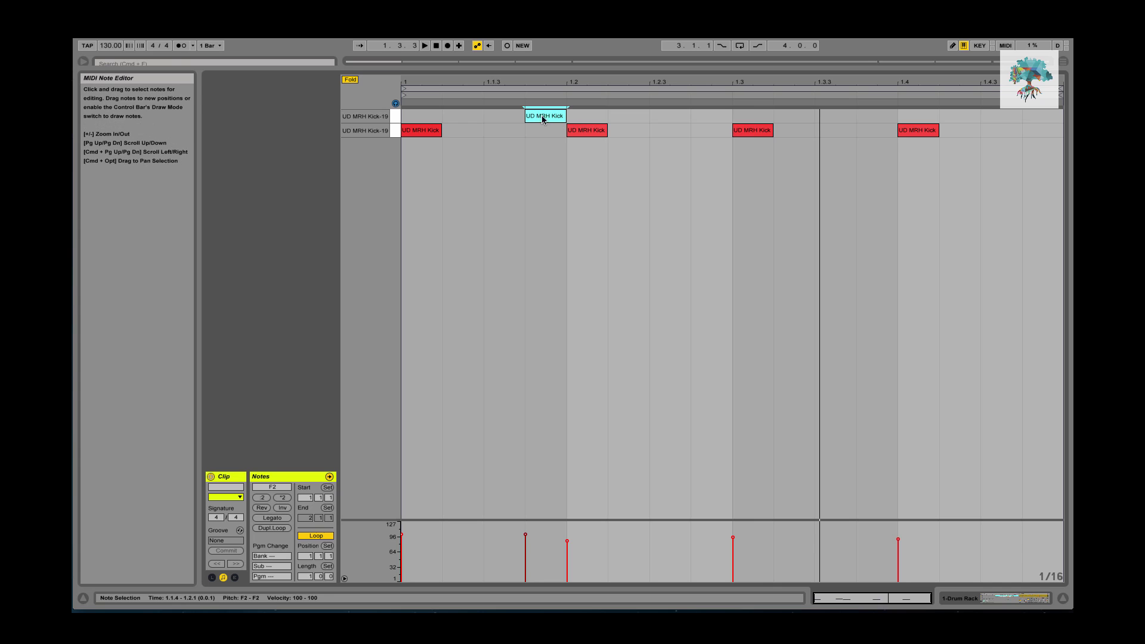
double_click(643, 117)
double_click(639, 117)
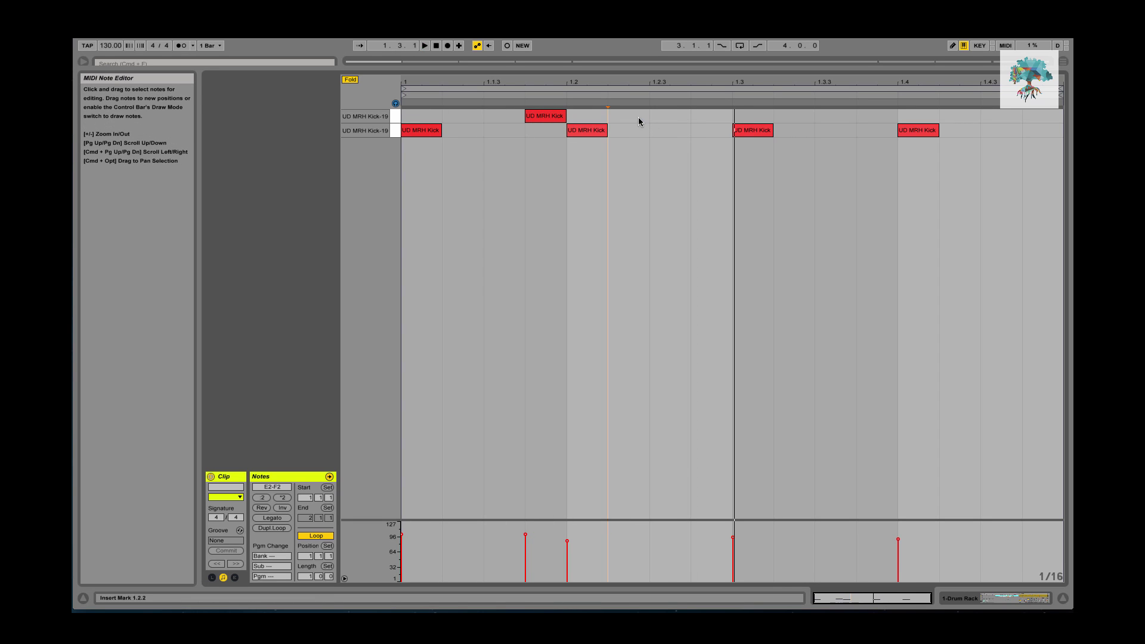
left_click(555, 117)
left_click_drag(555, 117, 517, 118)
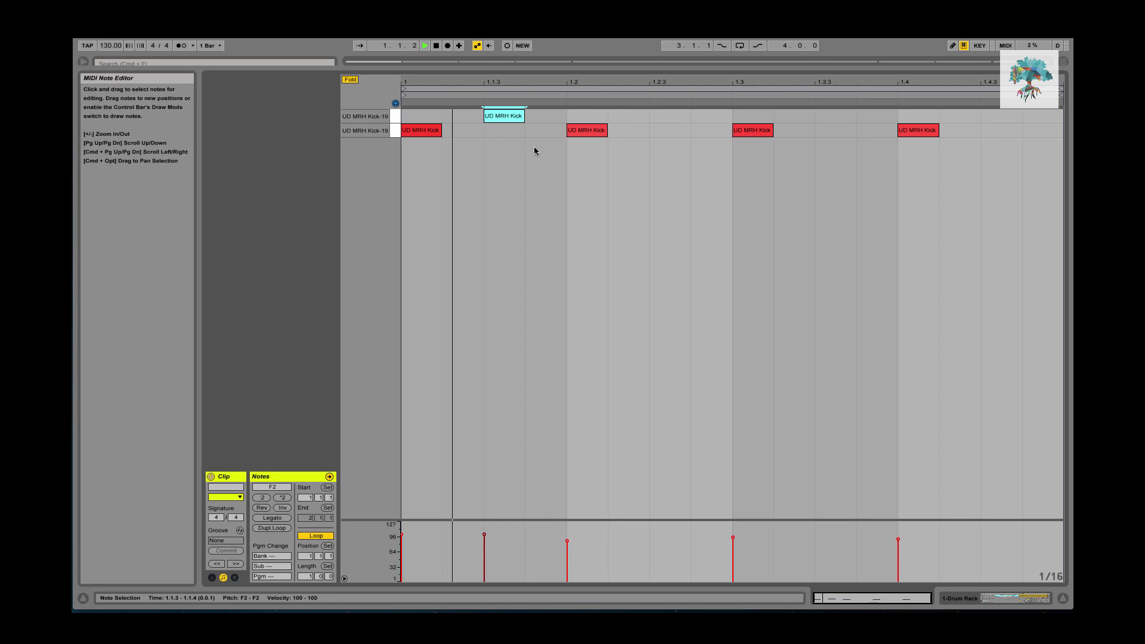
double_click(504, 115)
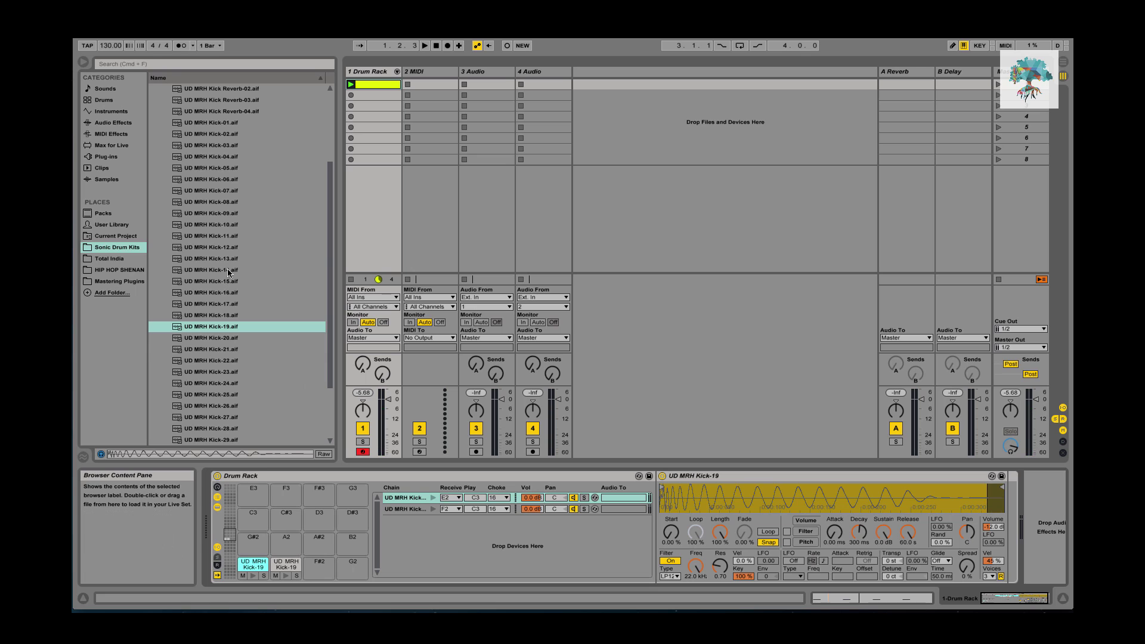
- Collapse the UD MRH Kicks sample folder and expand the UD MRH Toms folder
key("Down")
key("Down")
key("Down")
key("Down")
key("Down")
key("Down")
key("Down")
key("Down")
key("Down")
key("Down")
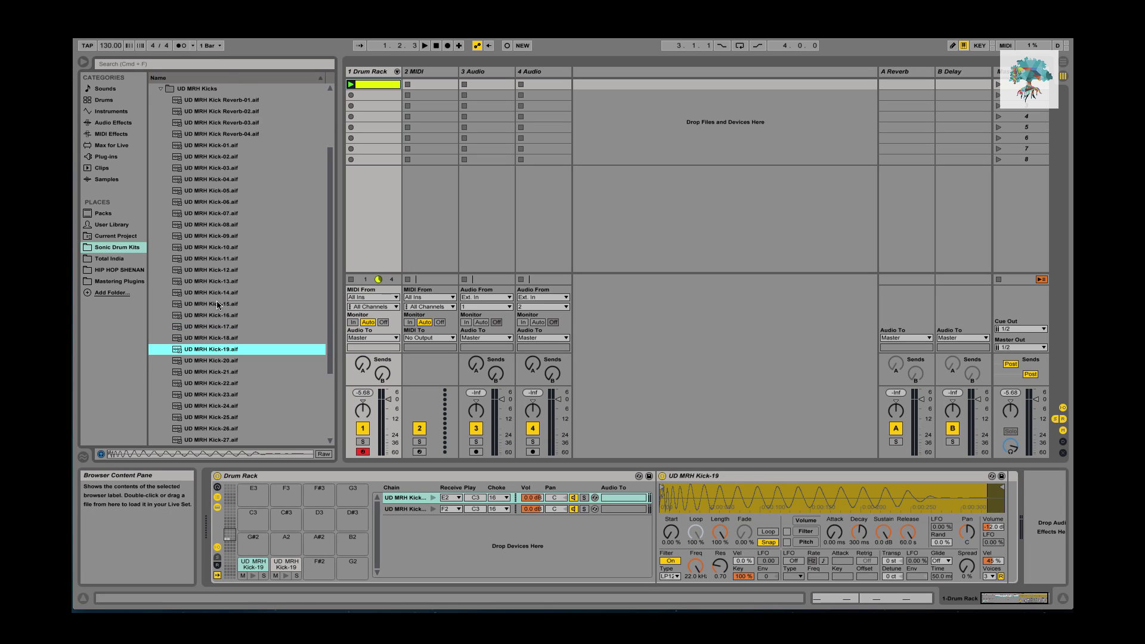
key("Left")
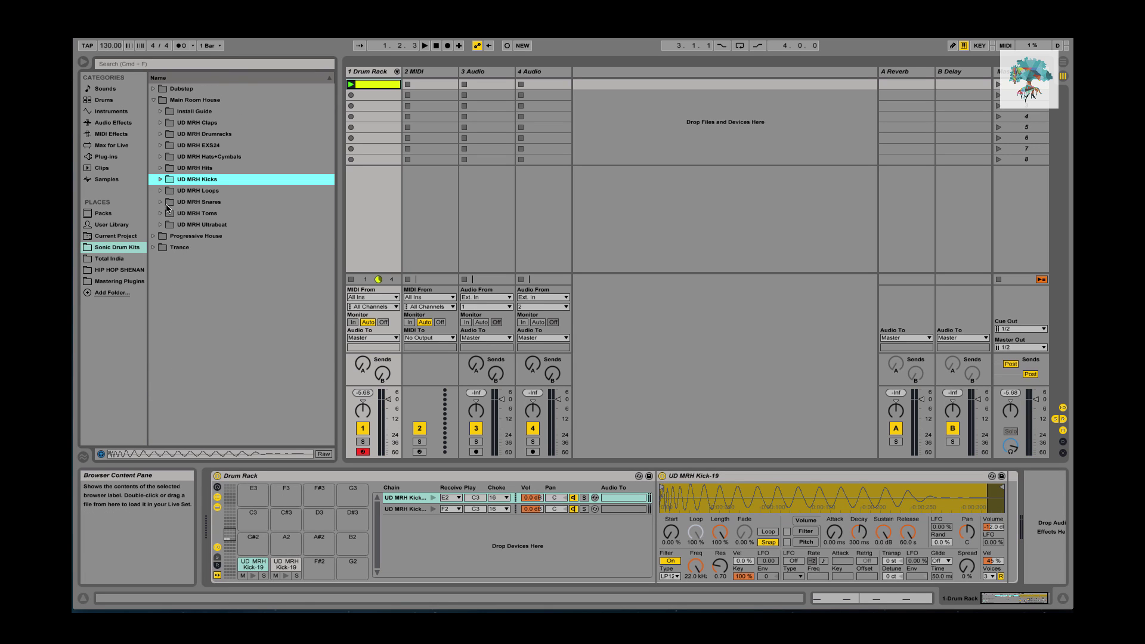
left_click(161, 202)
left_click(162, 202)
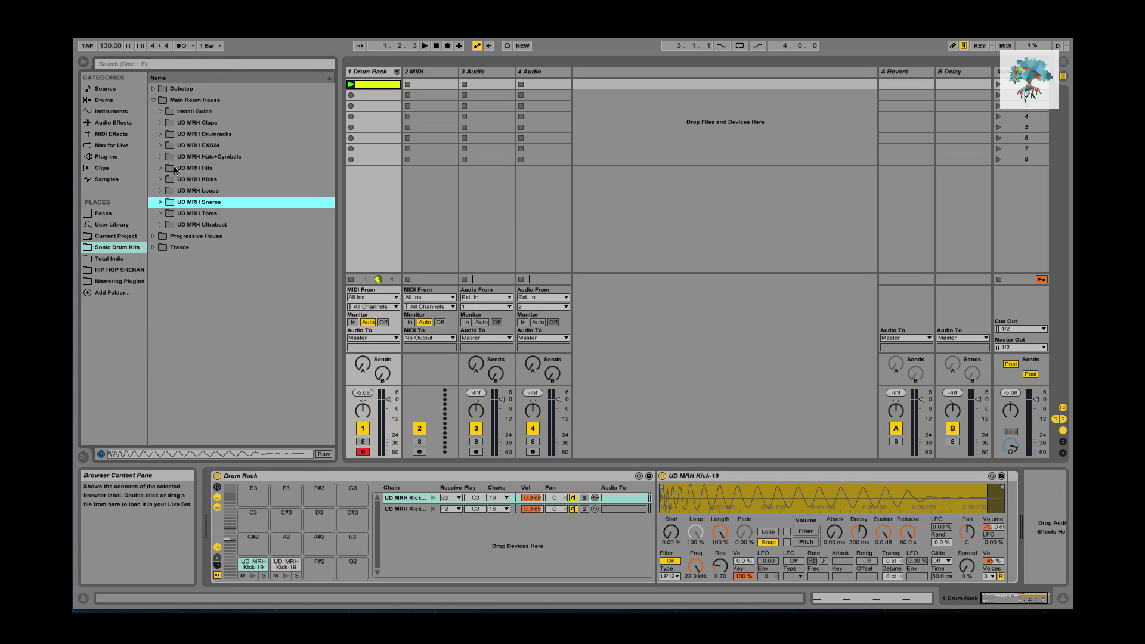
left_click(161, 213)
- Audition several samples from the UD MRH Toms folder, ending on UD MRH Tom-26.aif
left_click(211, 281)
scroll(211, 277, "down", 4)
left_click(211, 304)
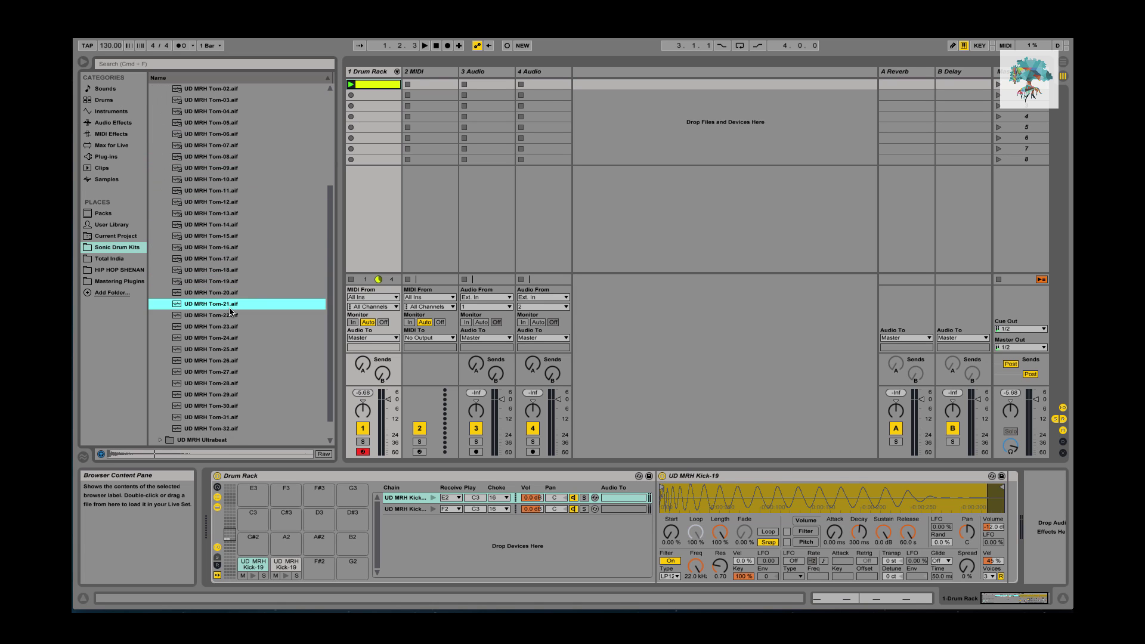
left_click(221, 263)
left_click(216, 236)
left_click(215, 304)
left_click(216, 360)
left_click(216, 384)
left_click(218, 349)
left_click(220, 361)
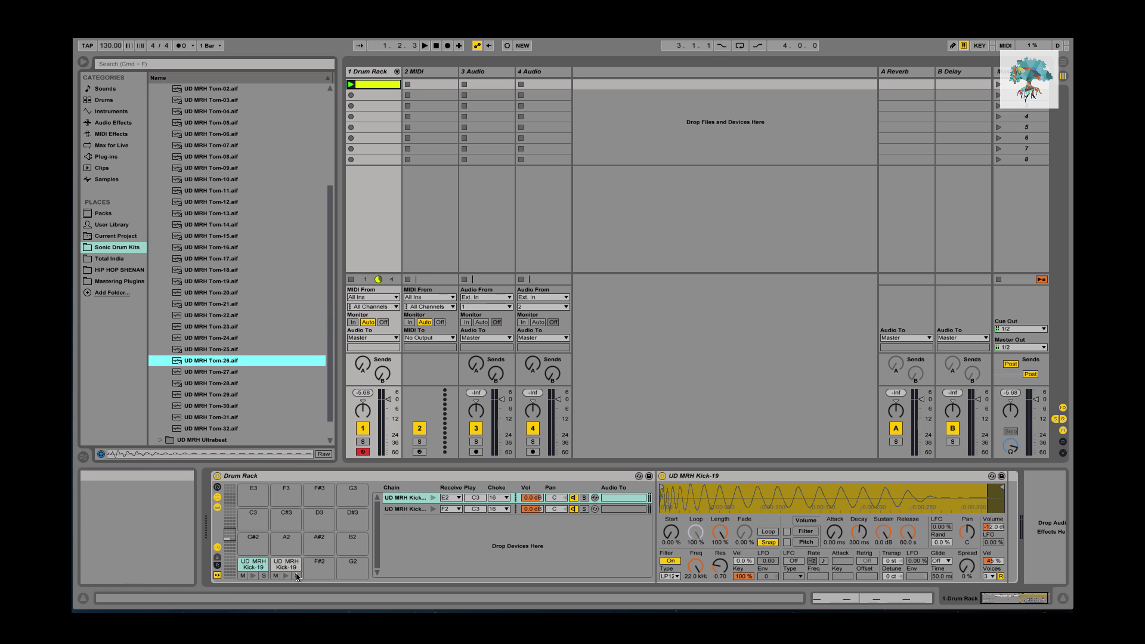
- Load UD MRH Tom-26.aif onto the G#2, A2 and A#2 pads and delete the kick from the F2 pad
left_click_drag(214, 363, 319, 539)
left_click(286, 540)
left_click(273, 563)
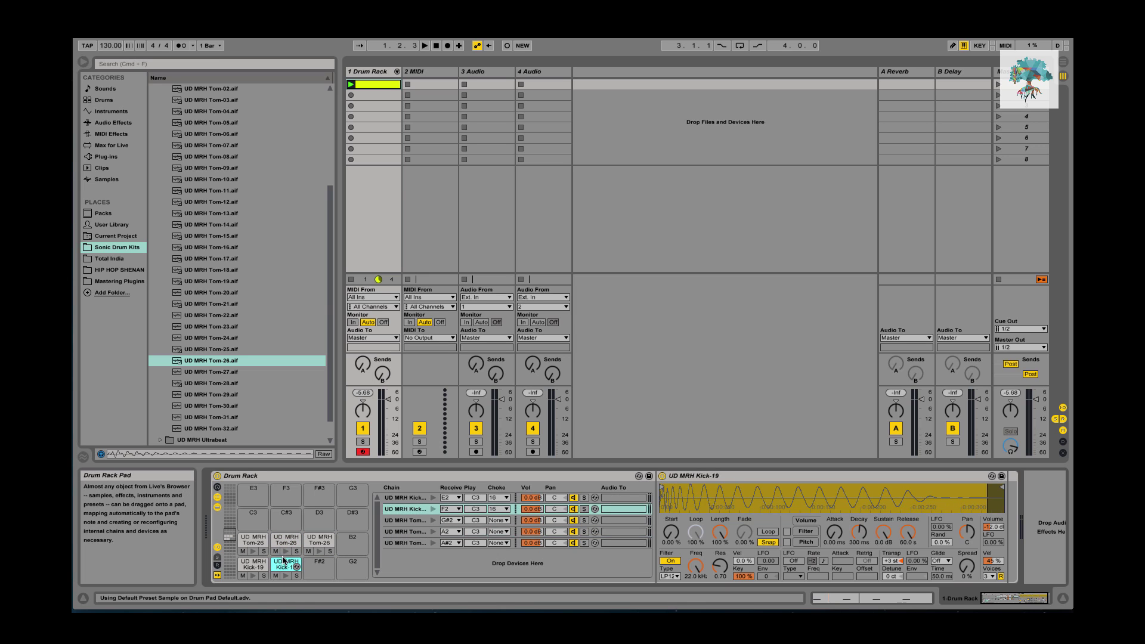
key("Delete")
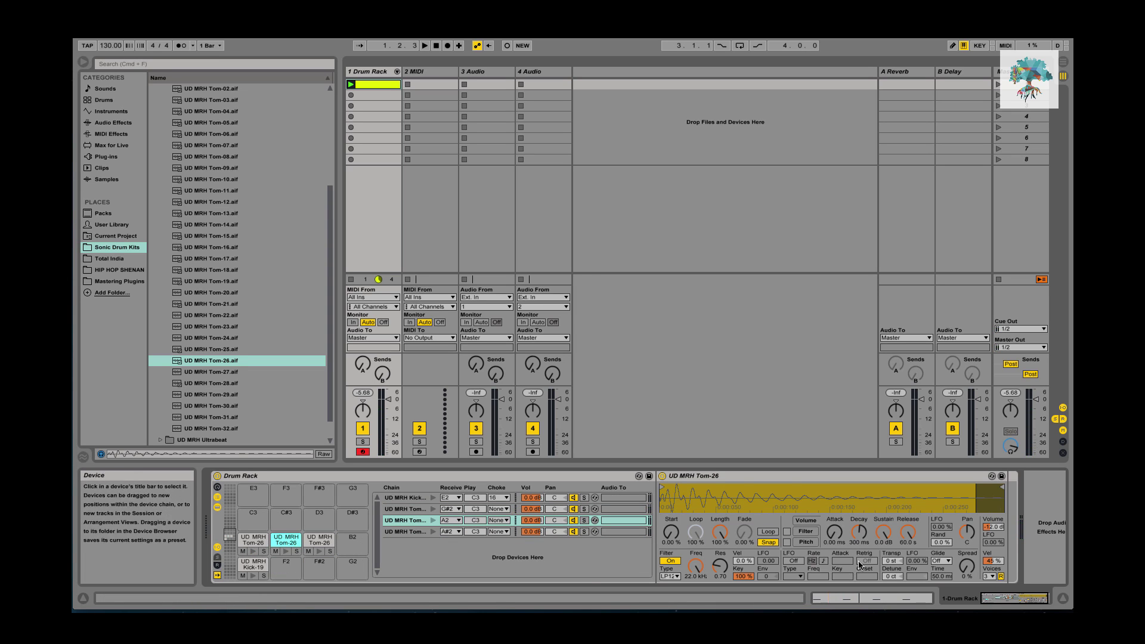
- Transpose the A2 tom by +3 st and the A#2 tom by +7 st
key("Return")
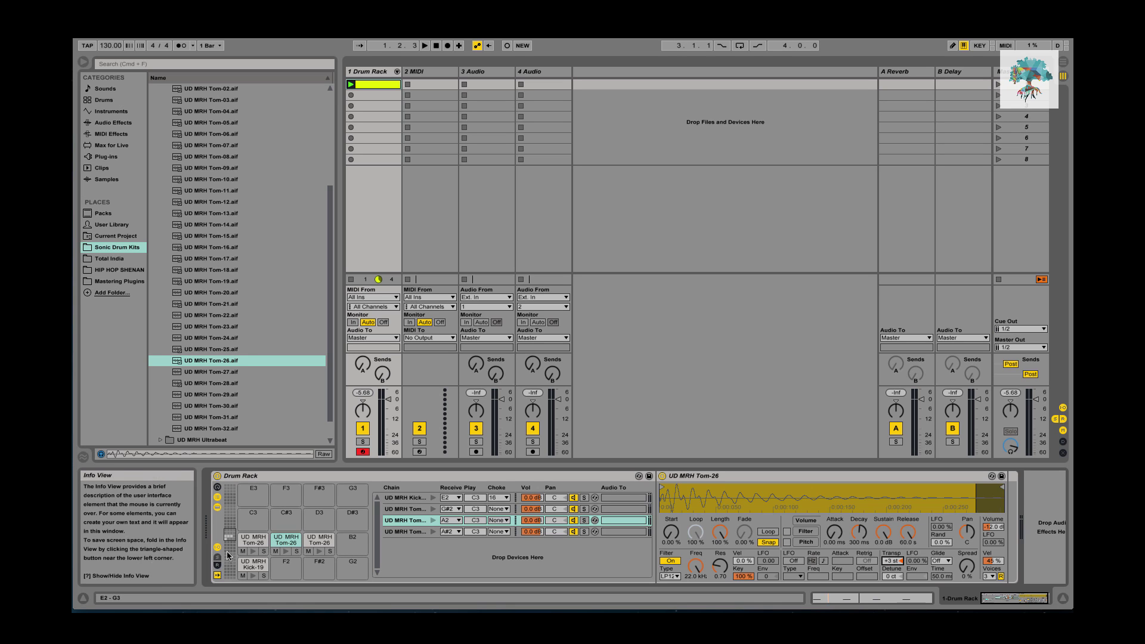
left_click(287, 540)
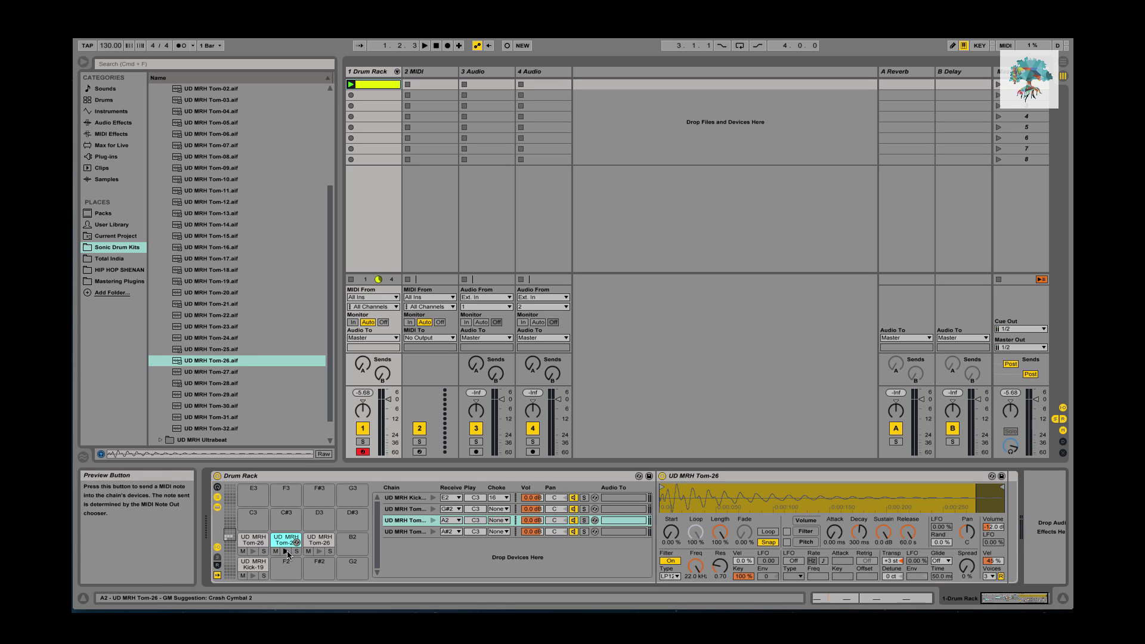
left_click(312, 552)
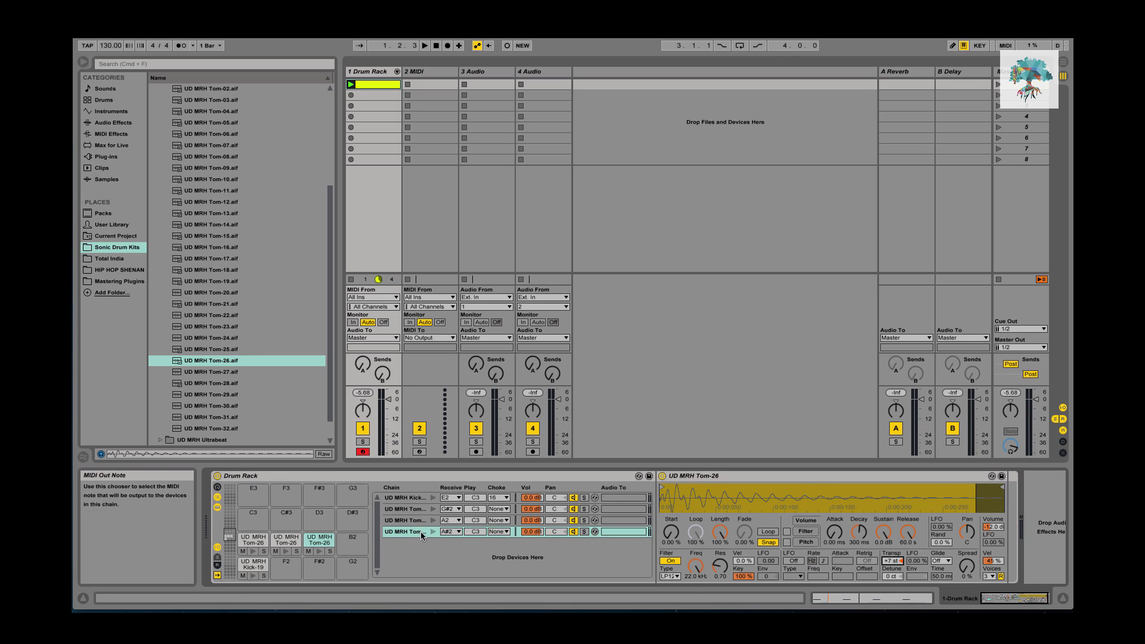
- Play the three tom pads and the kick pad to hear how the differently pitched toms sound together
left_click(318, 551)
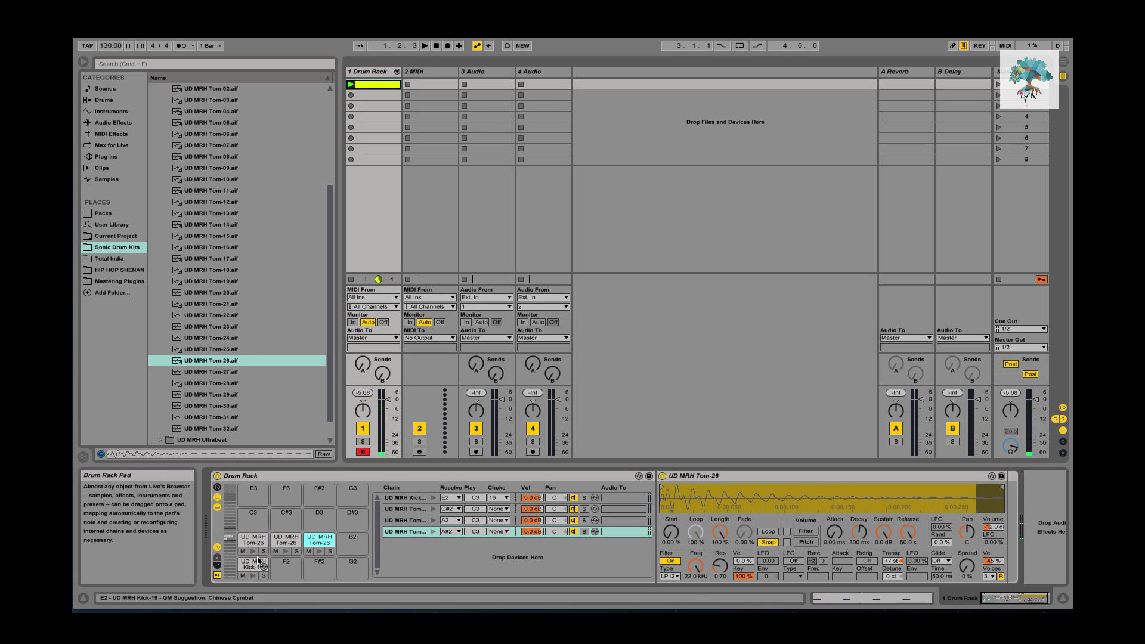
left_click(287, 551)
key("Right")
key("Right")
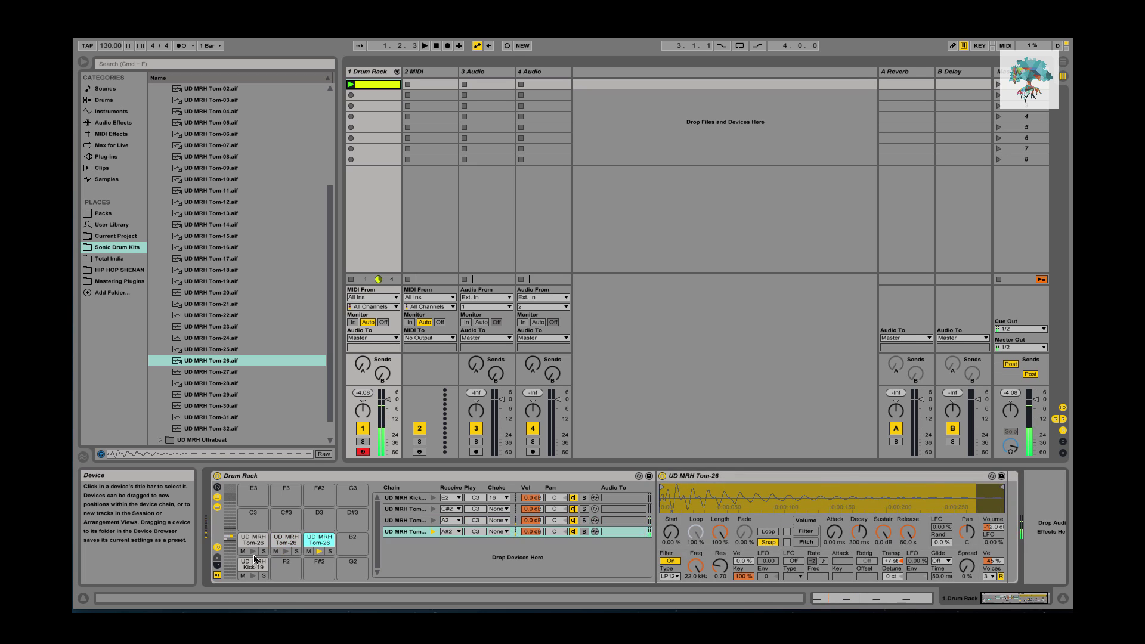
key("Down")
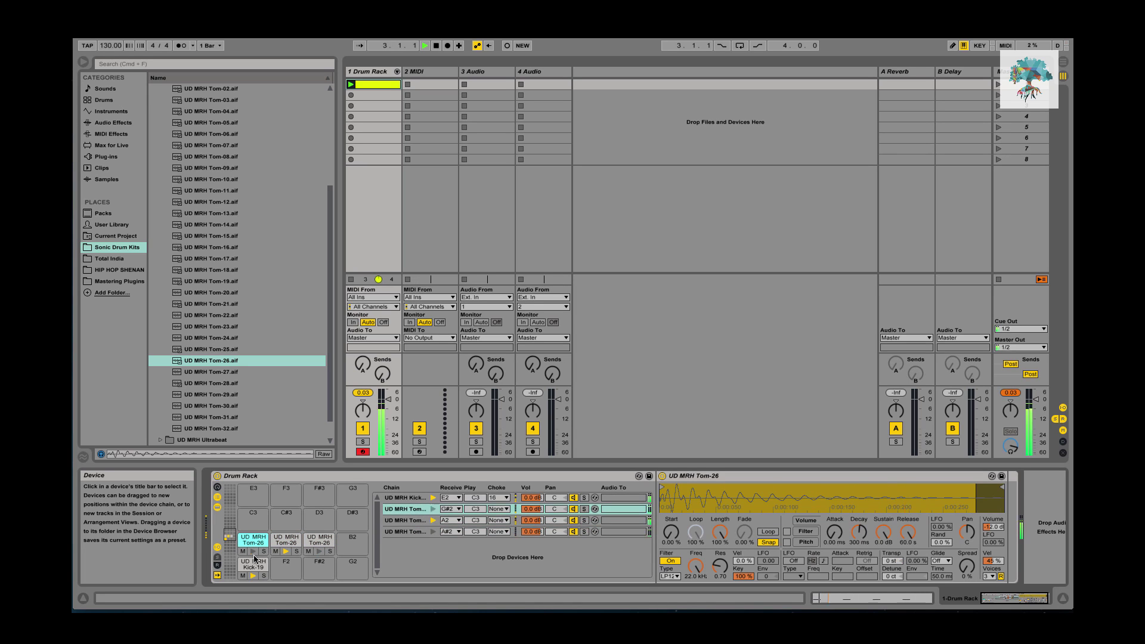
- Collapse the UD MRH Toms sample folder and expand the UD MRH Hits folder
scroll(185, 298, "up", 4)
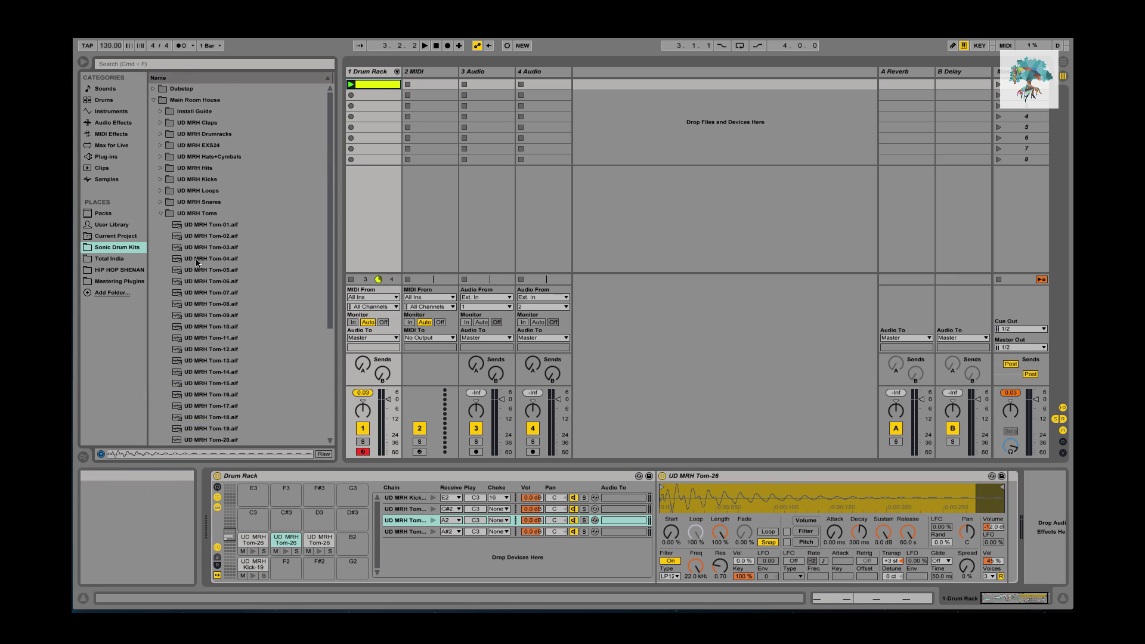
left_click(197, 213)
left_click(162, 215)
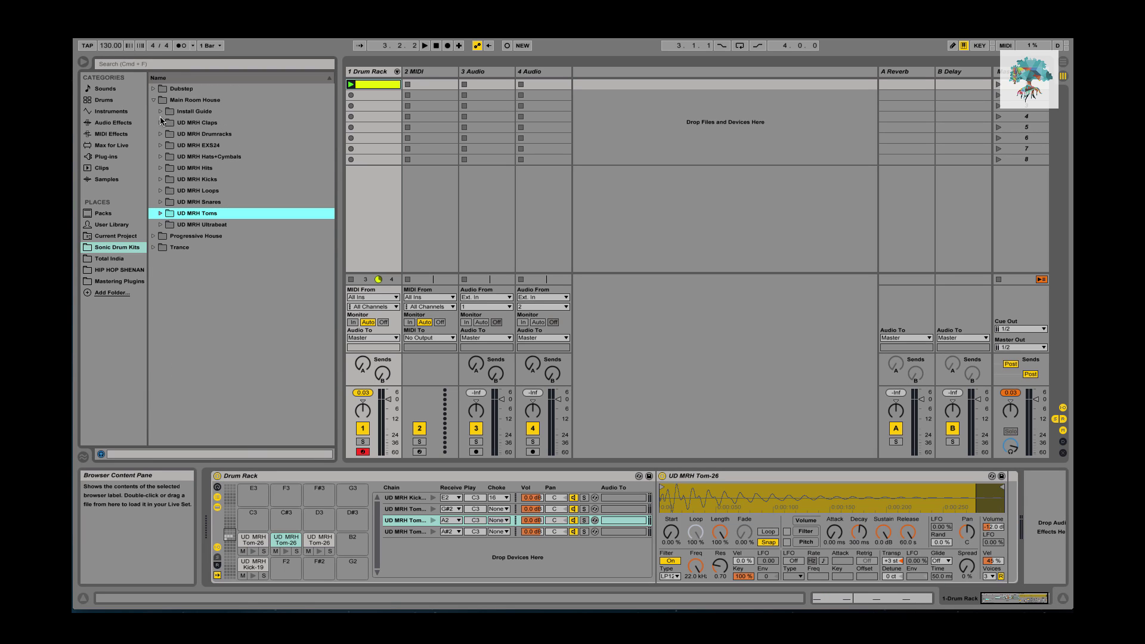
left_click(160, 168)
- Audition samples throughout the UD MRH Hits folder to find a suitable hit
key("Down")
key("Down")
key("Down")
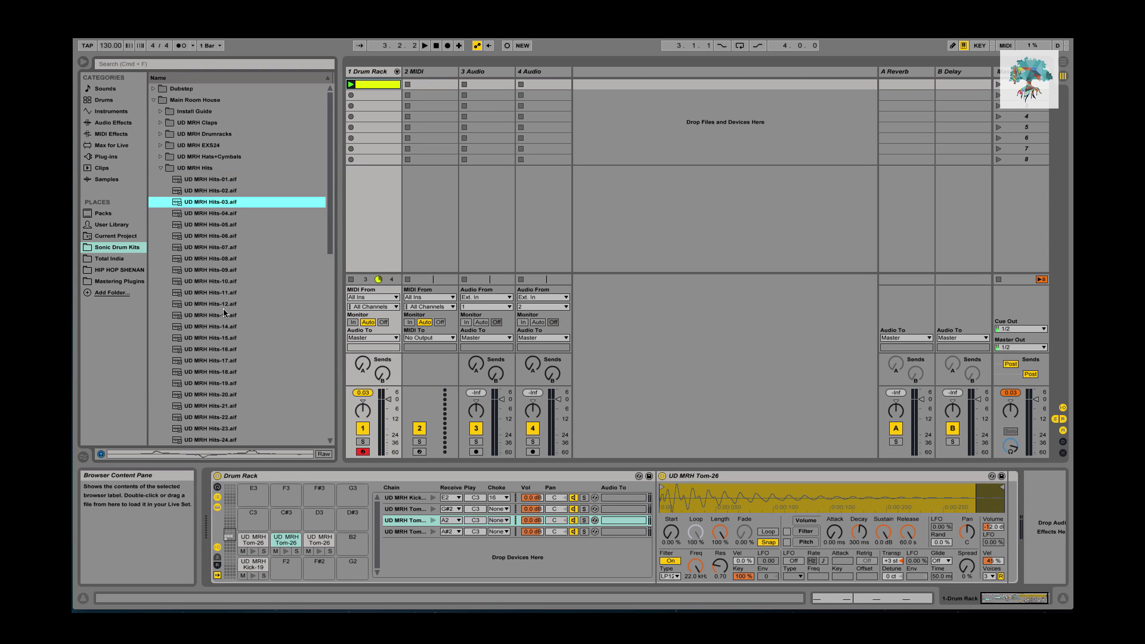
scroll(220, 274, "down", 2)
key("Down")
key("Down")
key("Down")
left_click(219, 240)
left_click(226, 281)
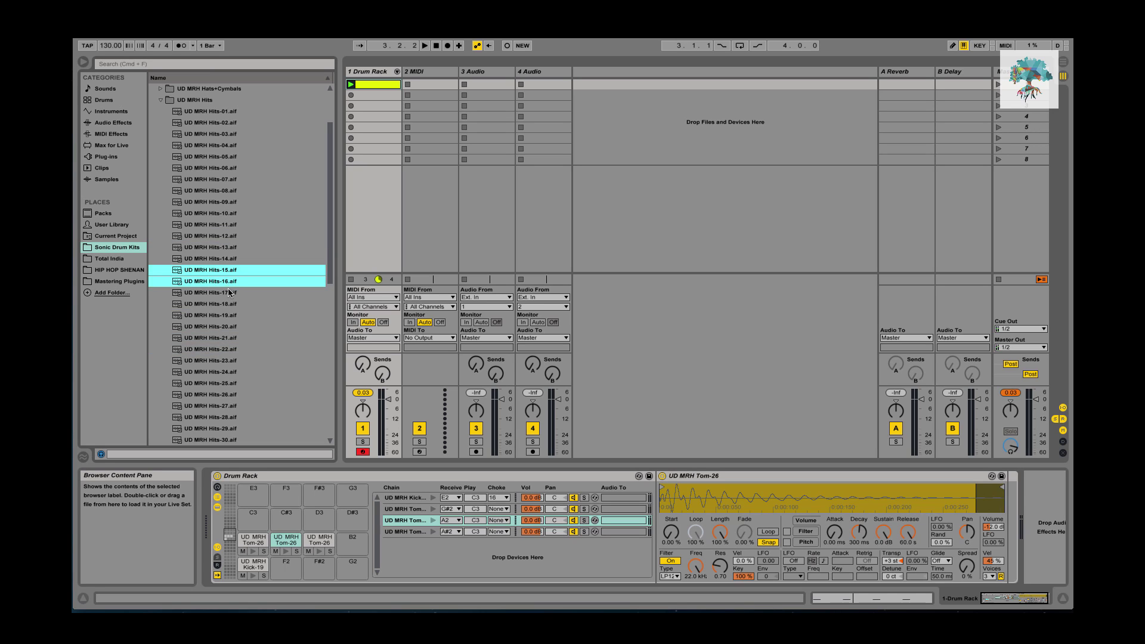
left_click(217, 315)
scroll(232, 361, "down", 1)
left_click(233, 361)
key("Up")
key("Up")
key("Up")
key("Up")
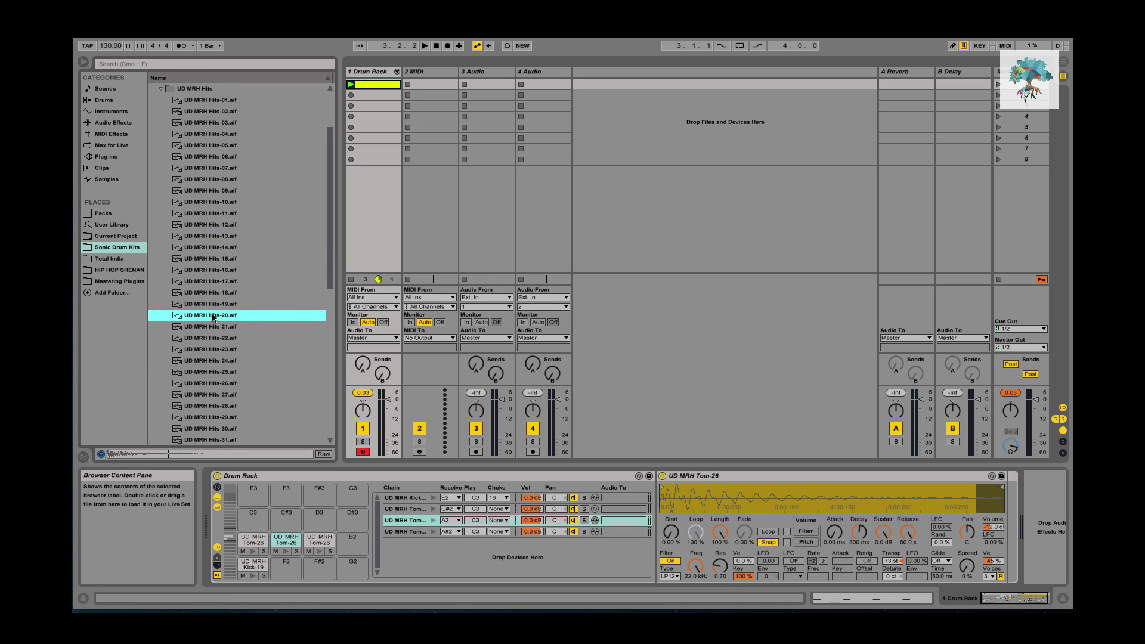
- Load UD MRH Hits-19.aif onto the B2 pad and preview the pad
key("Up")
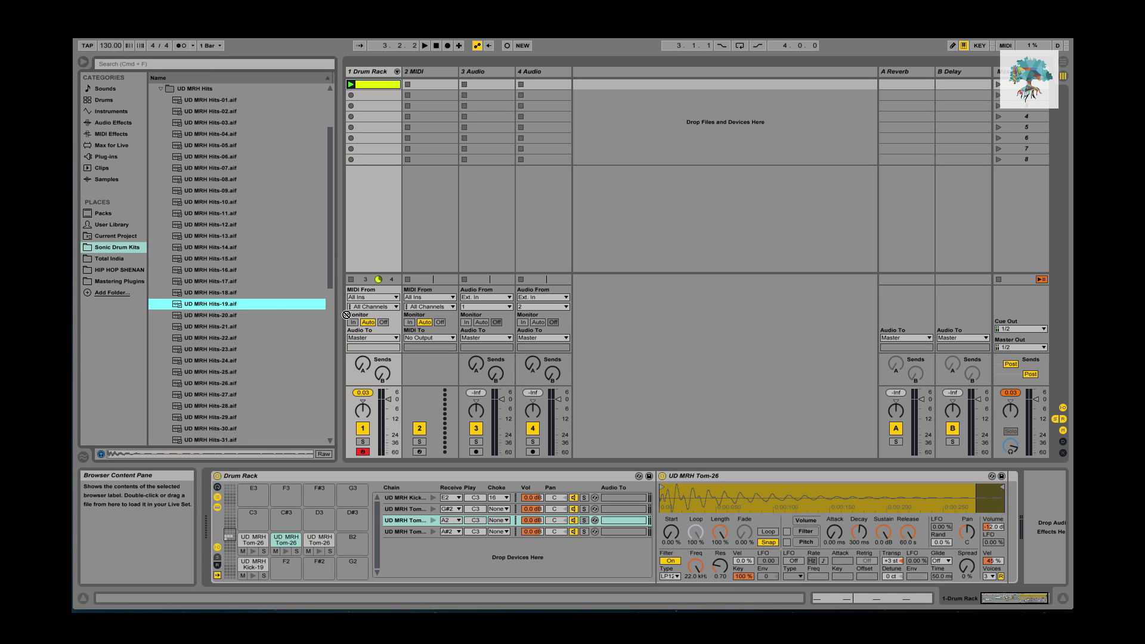
left_click_drag(351, 542, 351, 543)
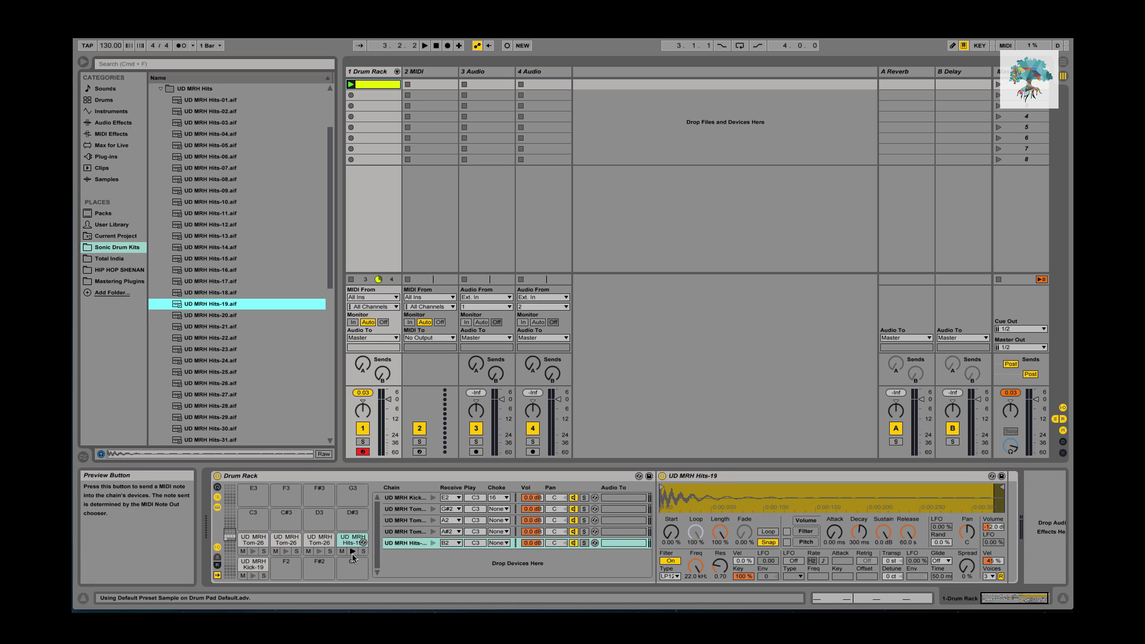
left_click(353, 552)
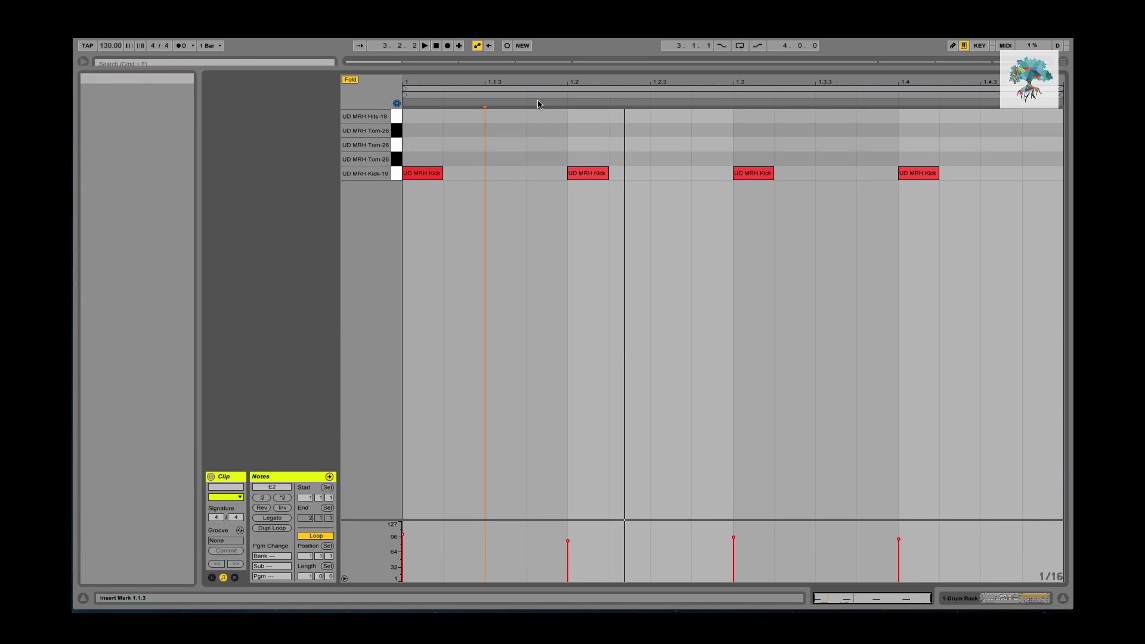
- Add B2 hit notes at 1.1.4, 1.2.3 and 1.3.3 in the kick clip, play it, and duplicate the loop to two bars
left_click(493, 123)
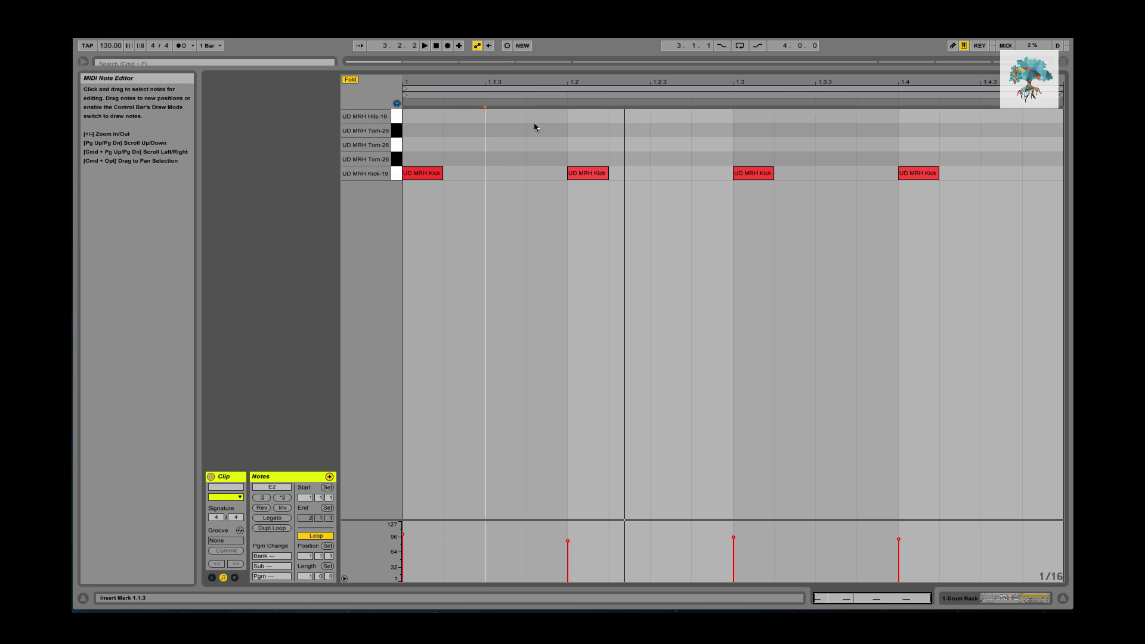
key("space")
left_click_drag(523, 115, 564, 115)
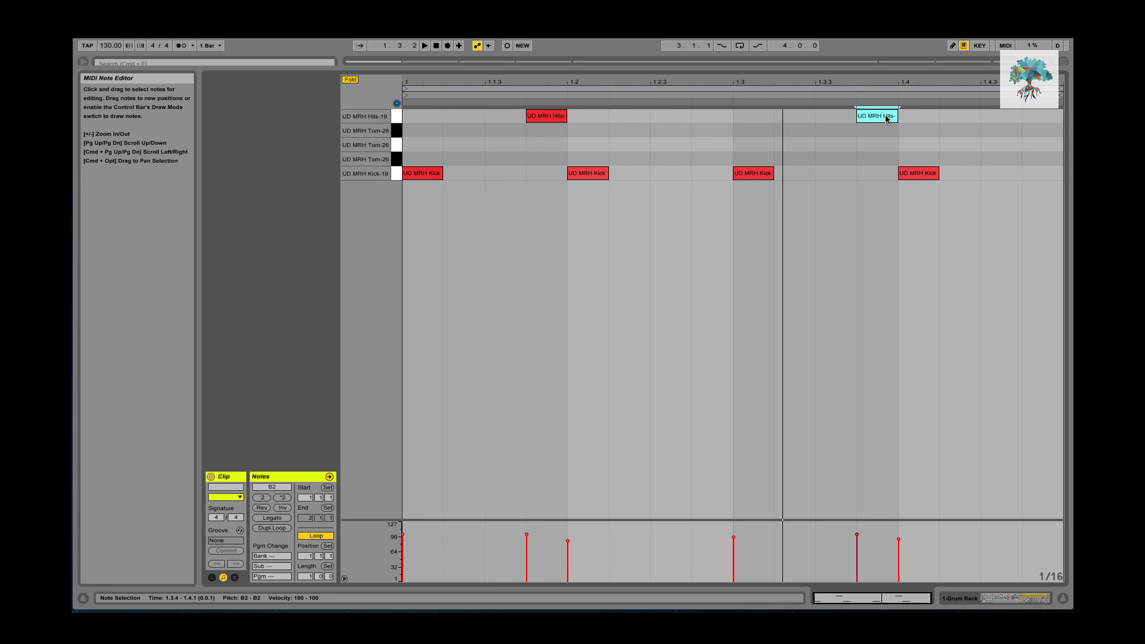
left_click_drag(878, 119, 671, 117)
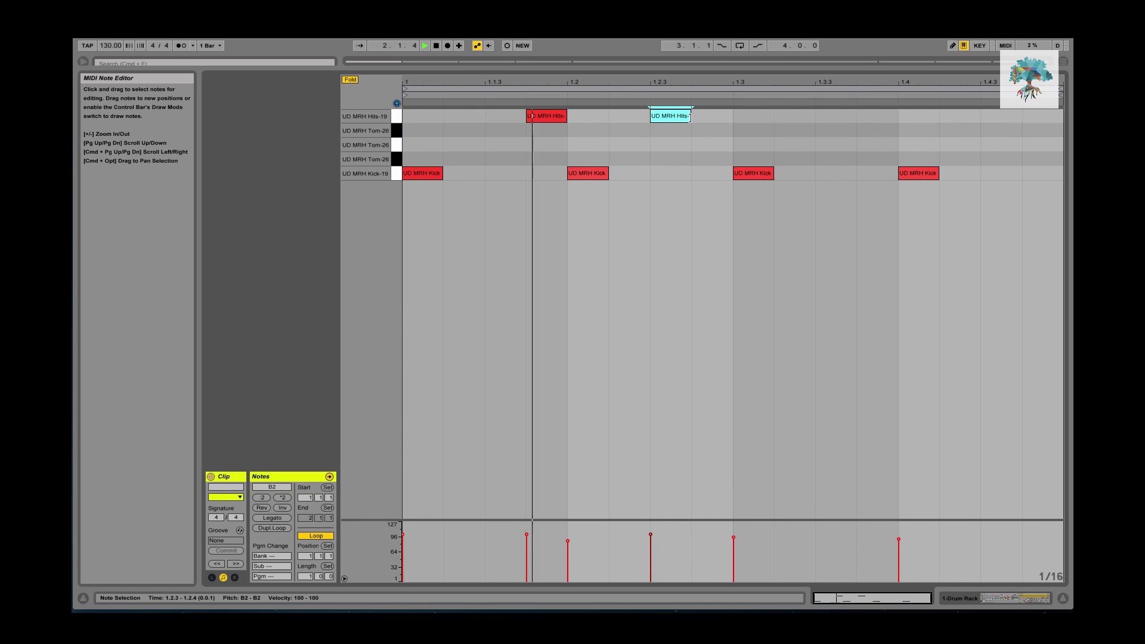
double_click(846, 118)
key("space")
key("space")
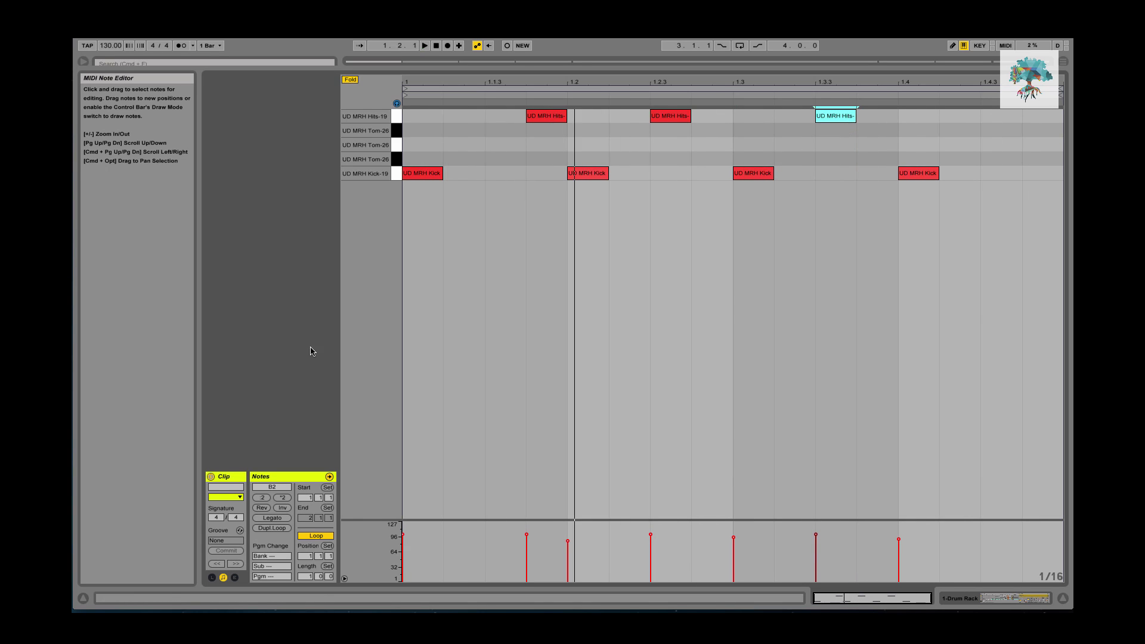
left_click(272, 528)
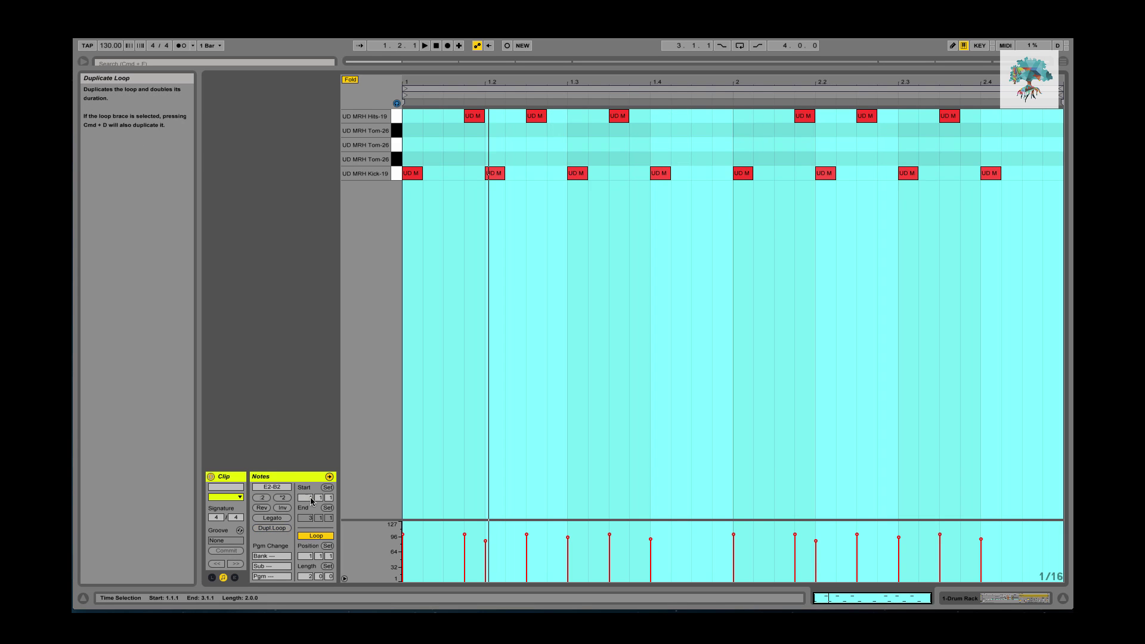
- Play the two-bar clip and delete the UD MRH Hits-19 note at 2.3.3
left_click(606, 123)
key("space")
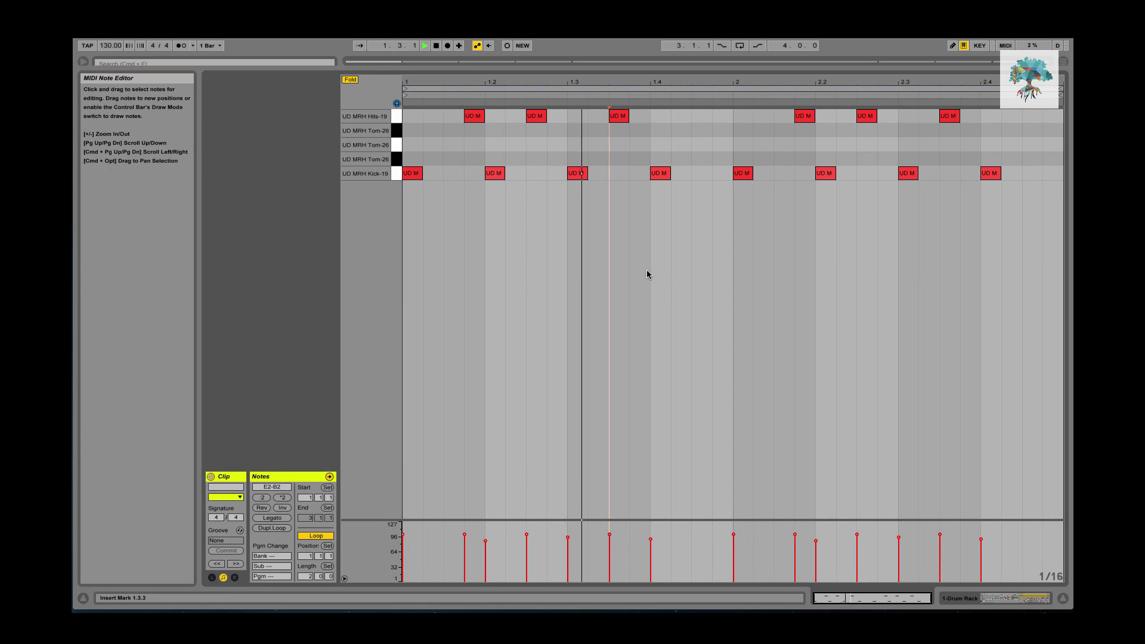
double_click(958, 122)
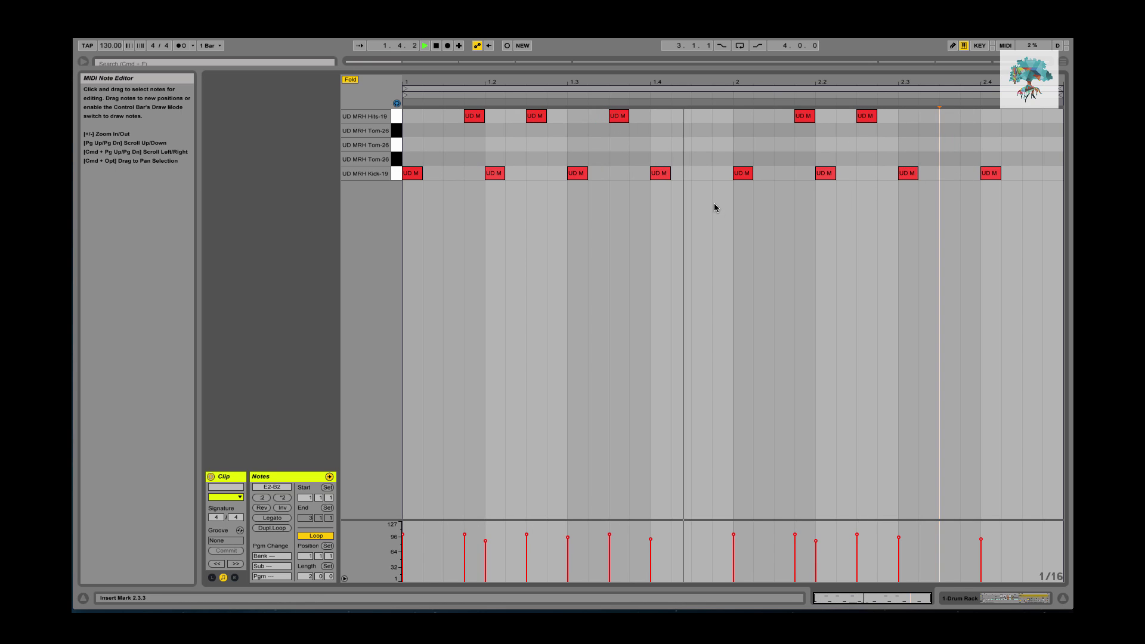
- Remove the three UD MRH Tom-26 samples from the G#2, A2 and A#2 pads of the Drum Rack
key("Tab")
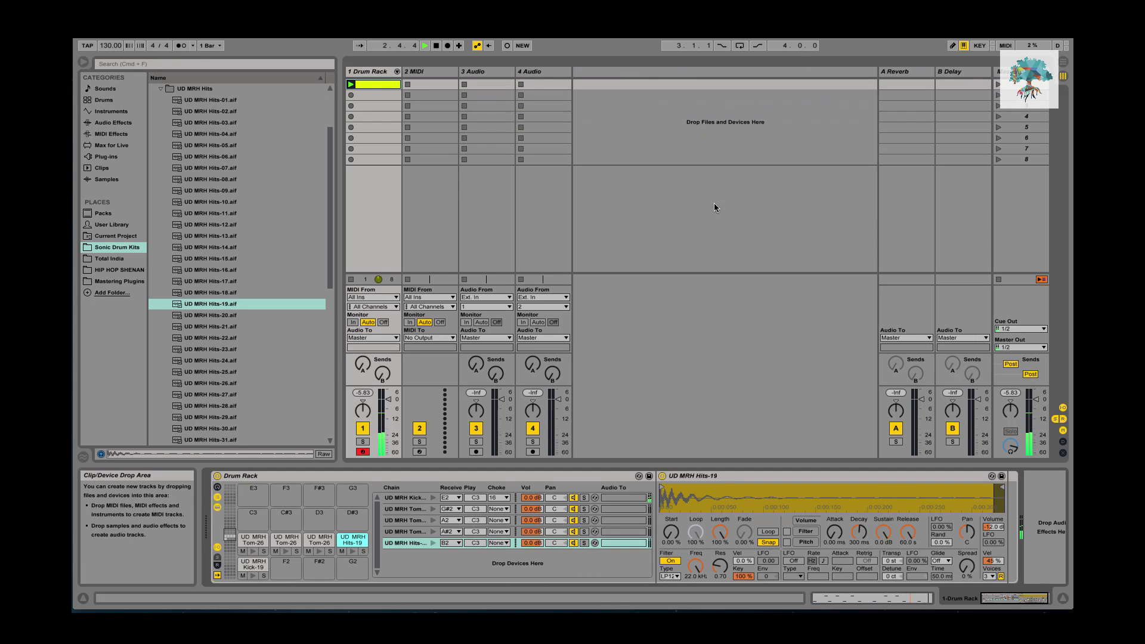
left_click(246, 538)
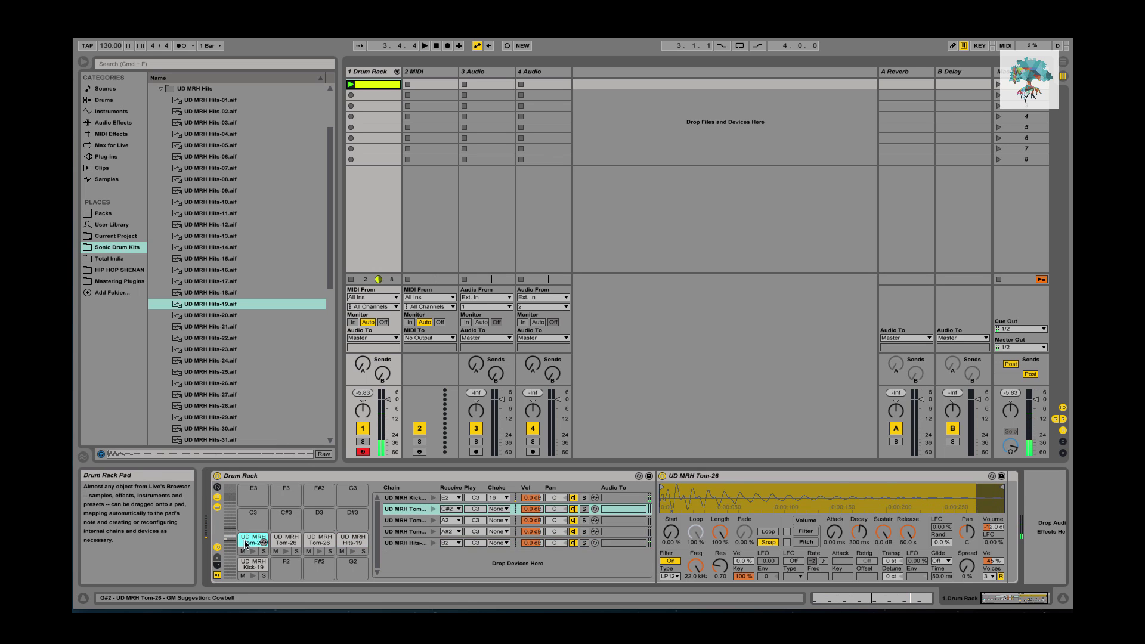
key("Delete")
left_click(280, 541)
key("Delete")
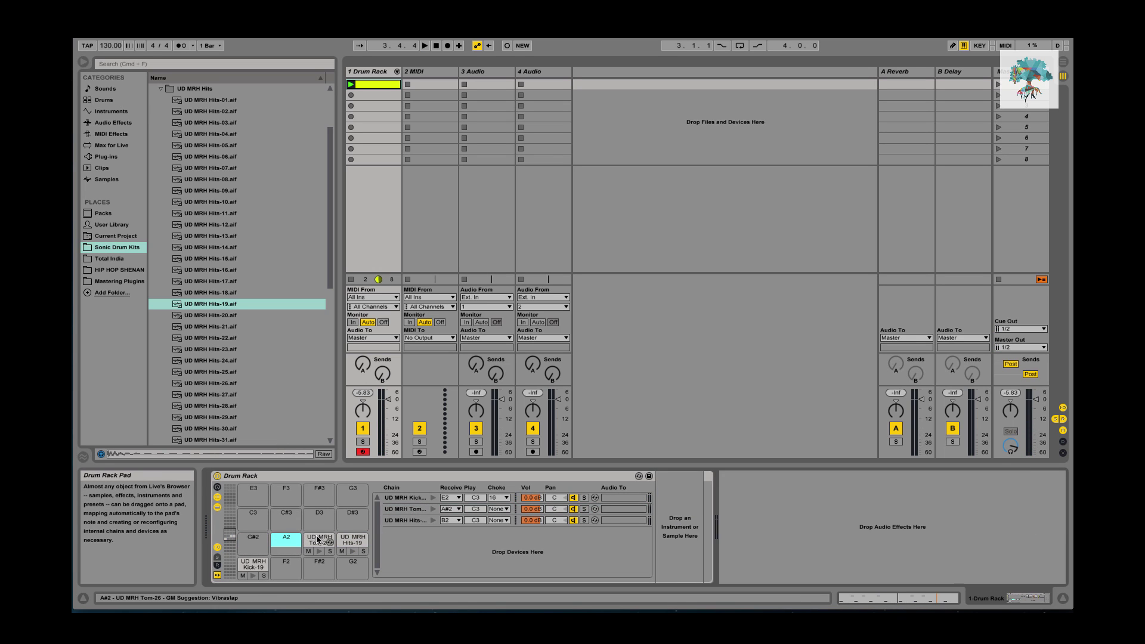
left_click(320, 540)
key("Delete")
- Audition samples from UD MRH Hits-20 upward in the UD MRH Hits folder to find a second hit
left_click(205, 339)
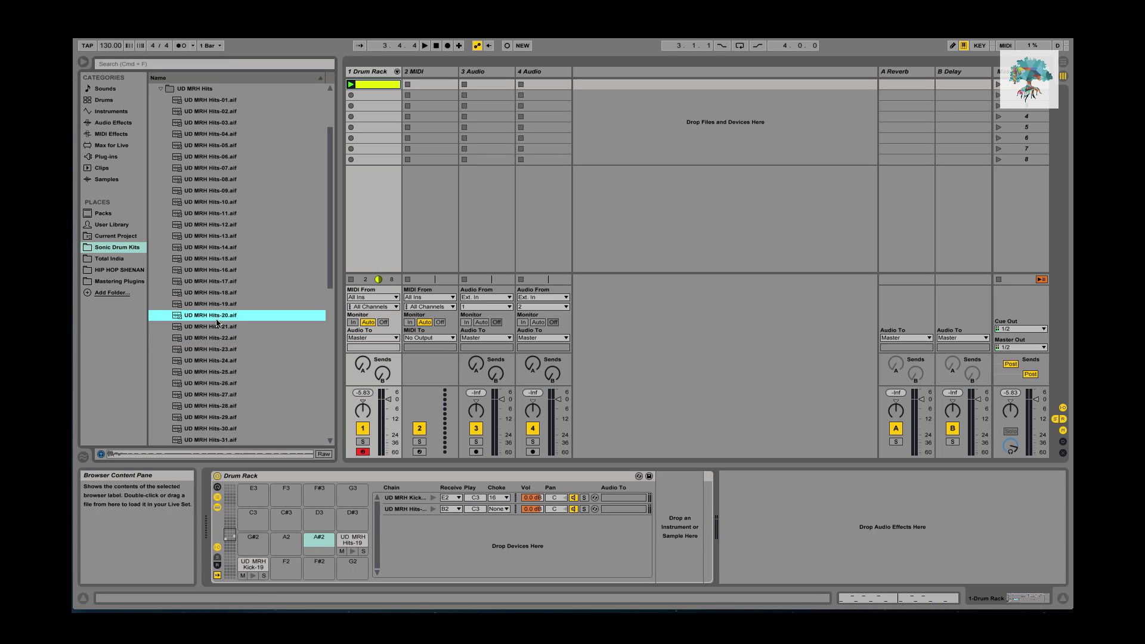
left_click(213, 372)
scroll(214, 387, "down", 3)
left_click(215, 387)
key("Up")
key("Up")
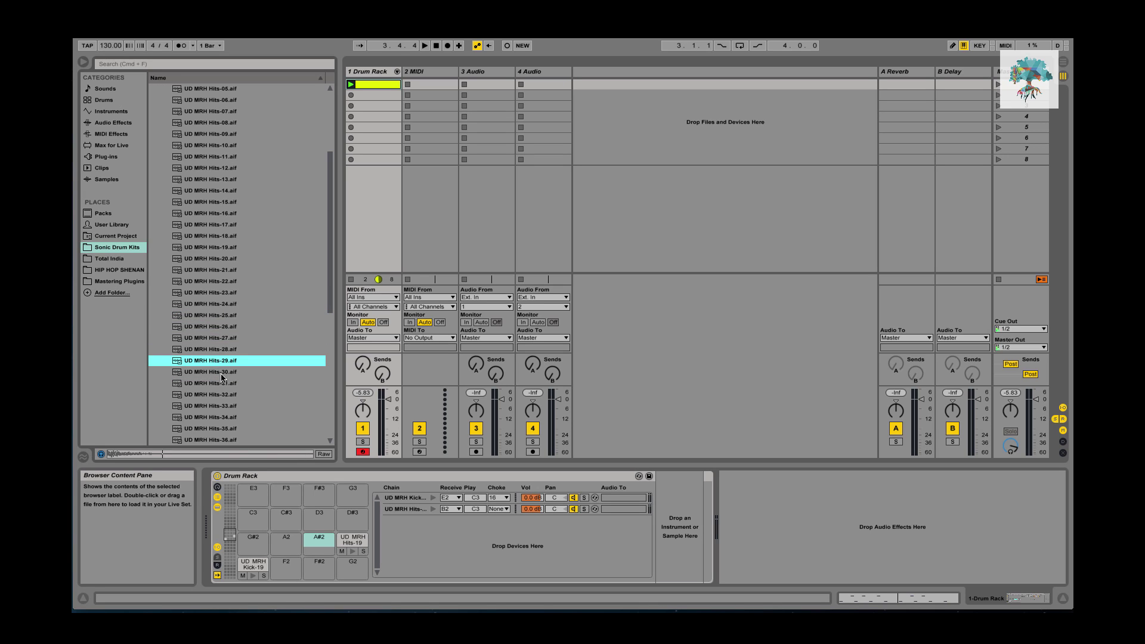
left_click(219, 406)
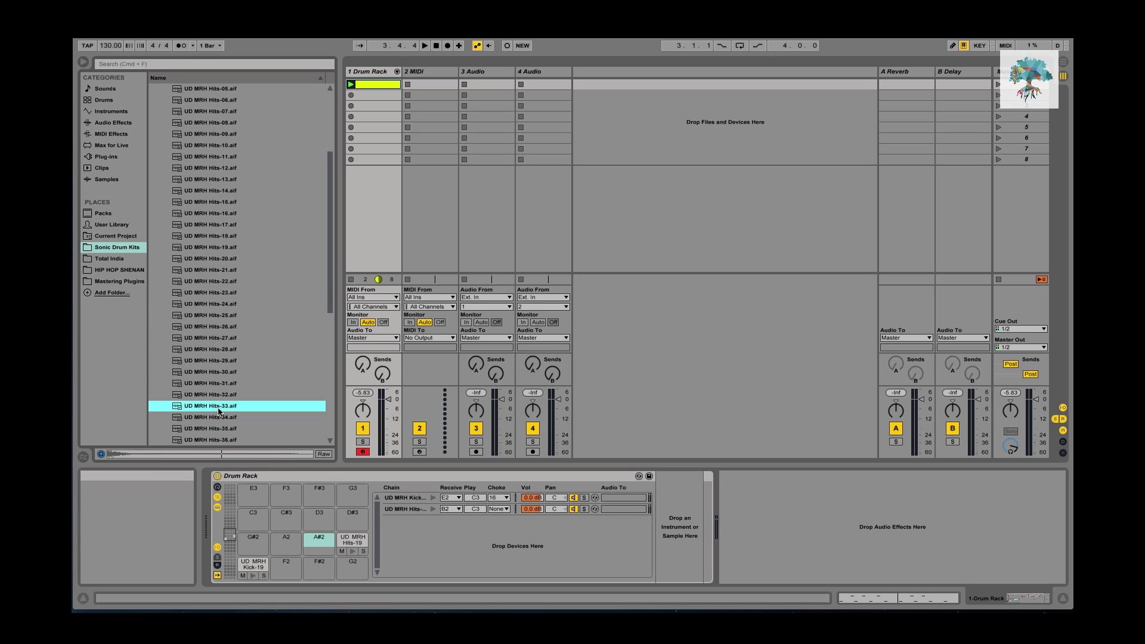
scroll(219, 407, "down", 1)
key("Down")
key("Down")
key("Up")
key("Up")
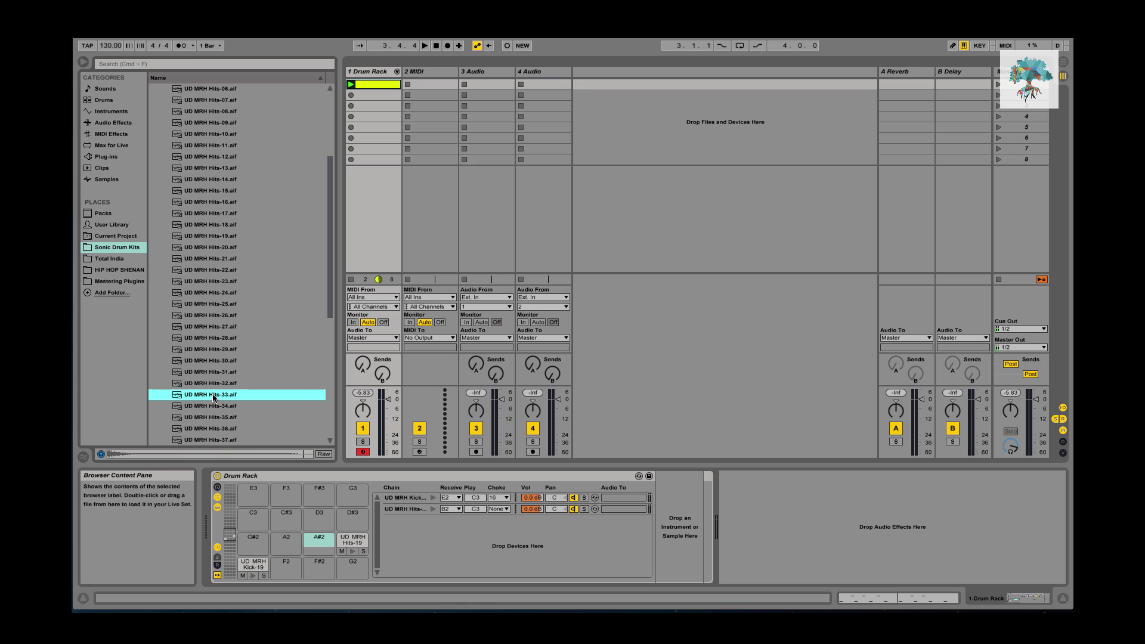
- Load UD MRH Hits-33.aif onto the F2 pad and add its notes at 1.2.1, 1.4.1, 2.2.1 and 2.4.1 in the clip
left_click_drag(273, 562, 275, 564)
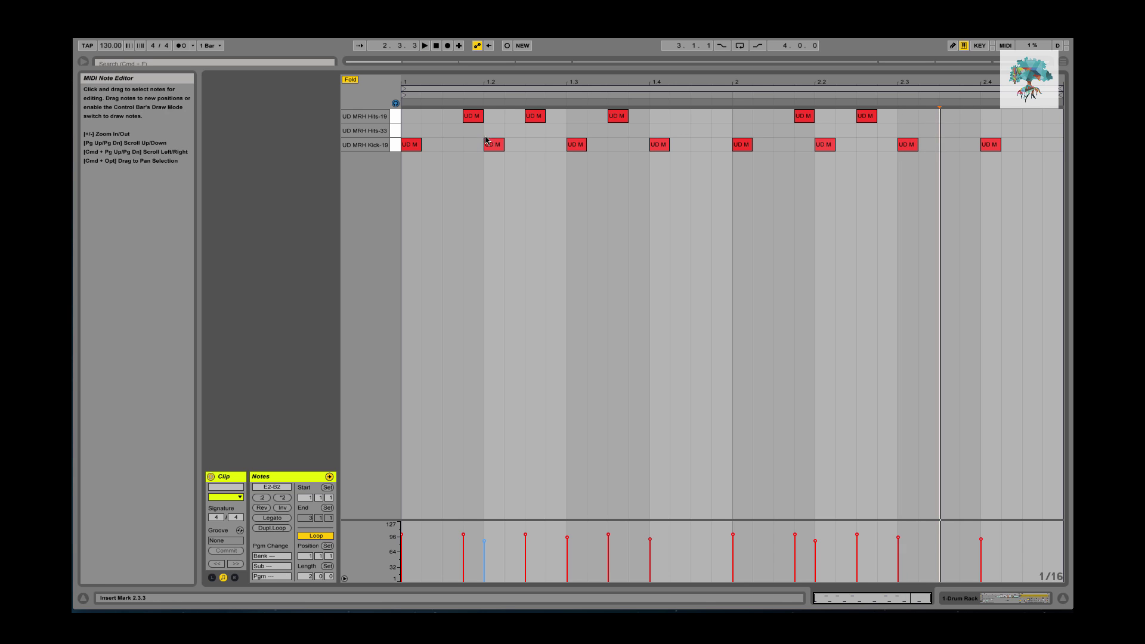
double_click(491, 130)
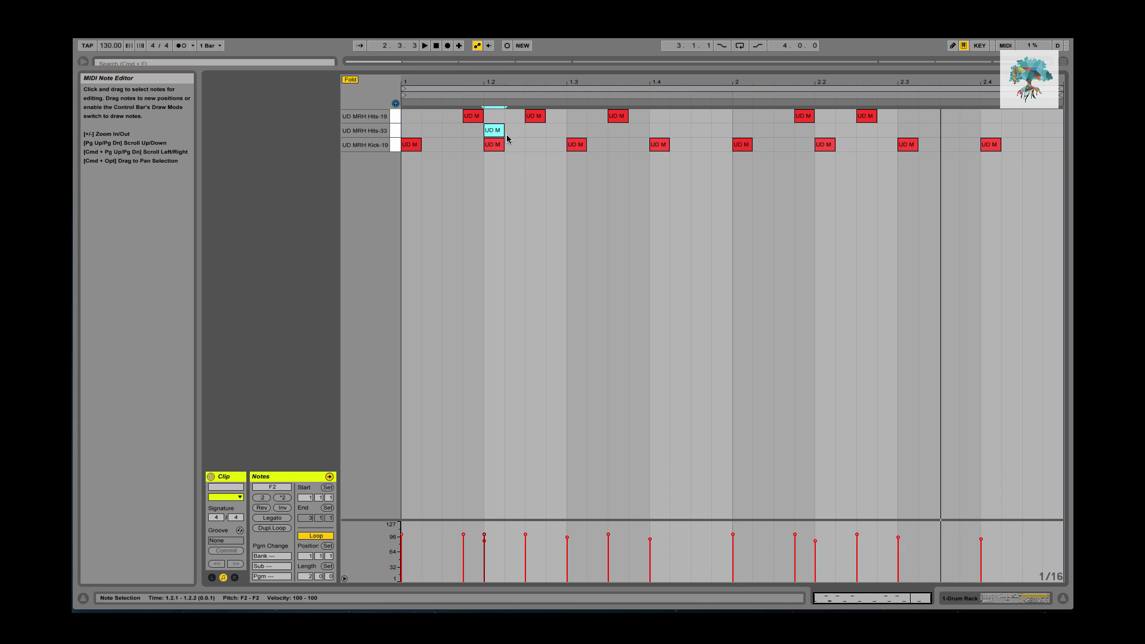
left_click(662, 135)
double_click(662, 134)
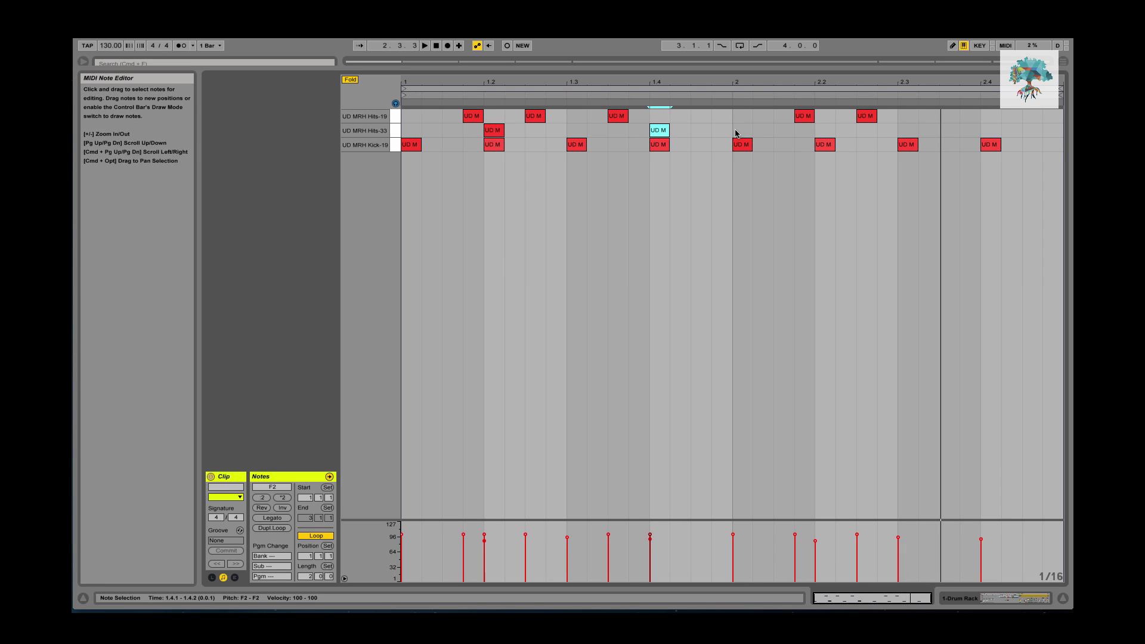
double_click(822, 130)
double_click(990, 130)
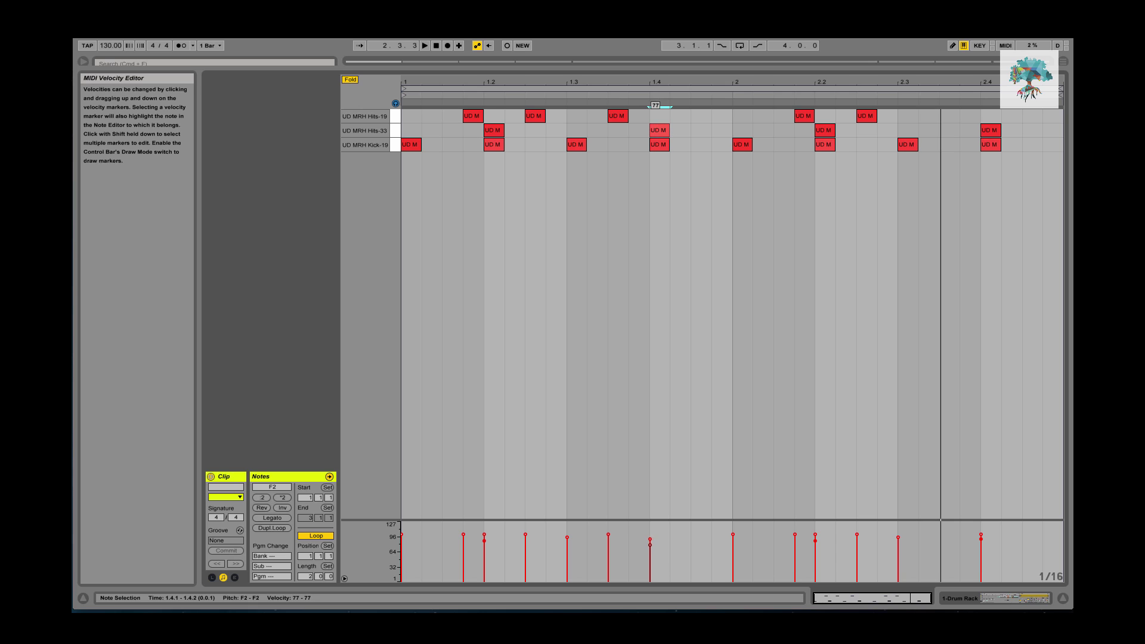
- Lower the UD MRH Hits-33 note velocities to 77 at 1.4.1 and 89 at 2.4.1, and play the clip
left_click(828, 132)
left_click_drag(815, 534, 815, 536)
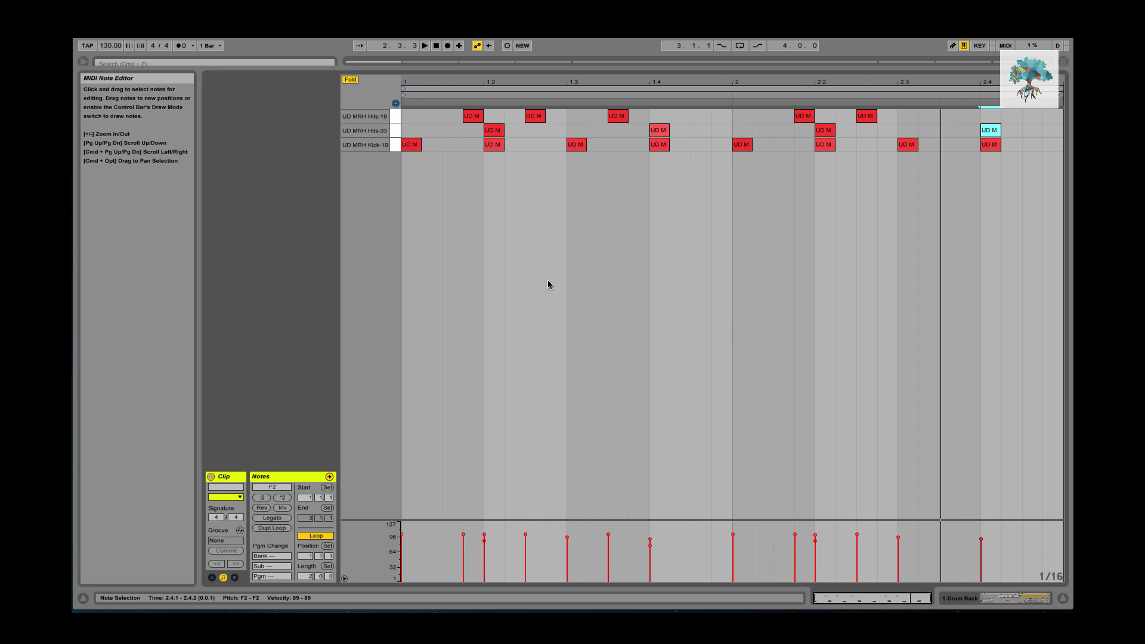
key("space")
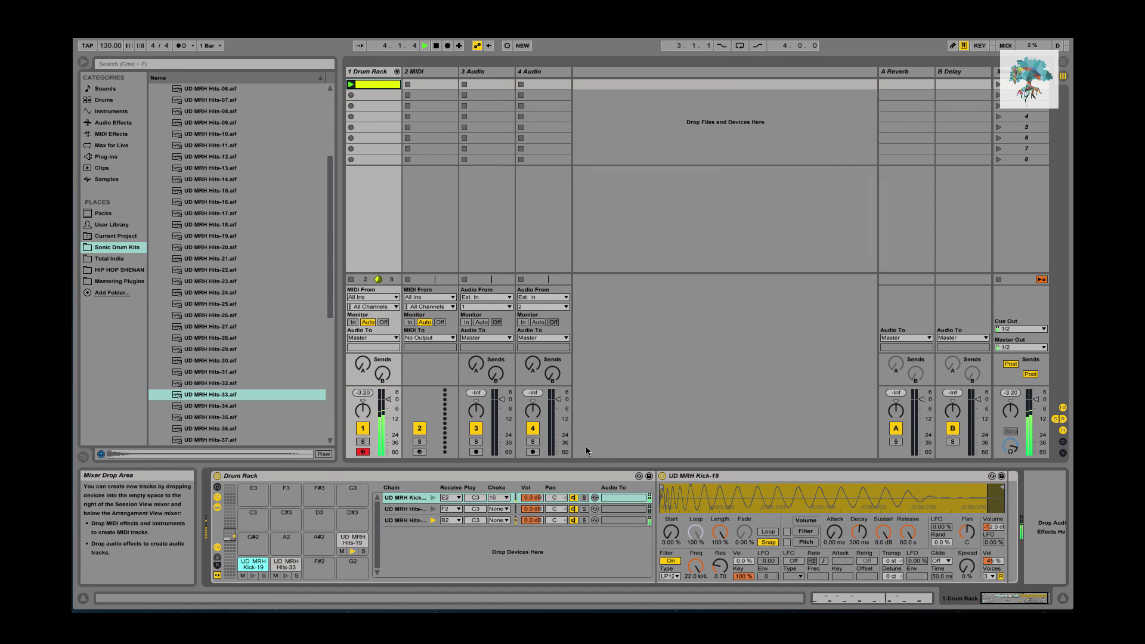
- Audition samples in the UD MRH Claps folder and load UD MRH Claps -07.aif onto the F#2 pad
key("Left")
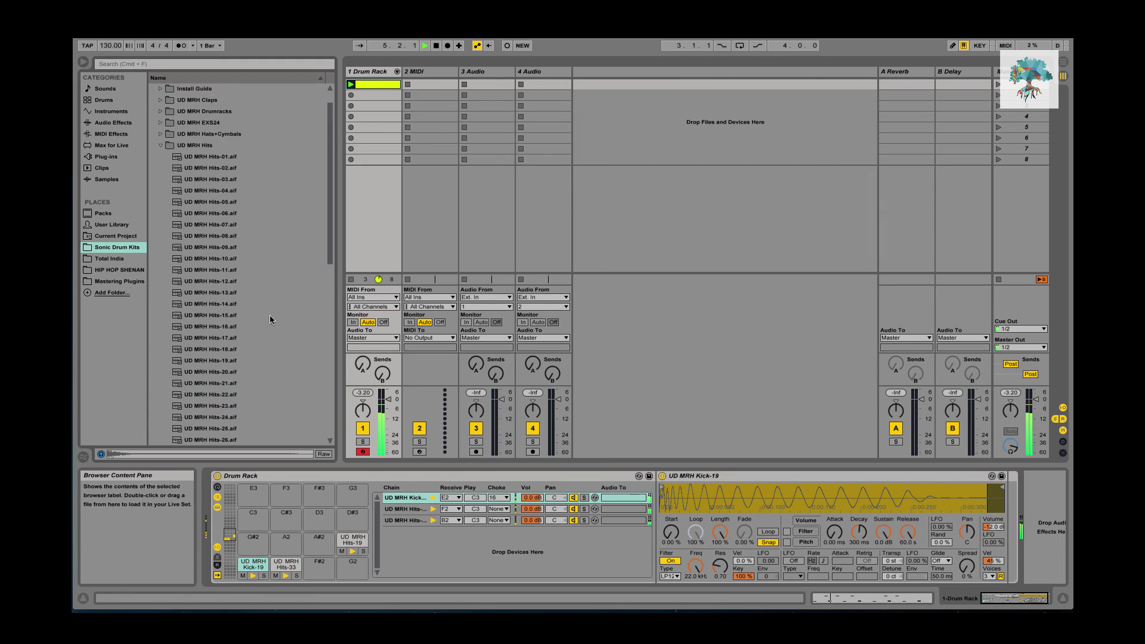
left_click(160, 169)
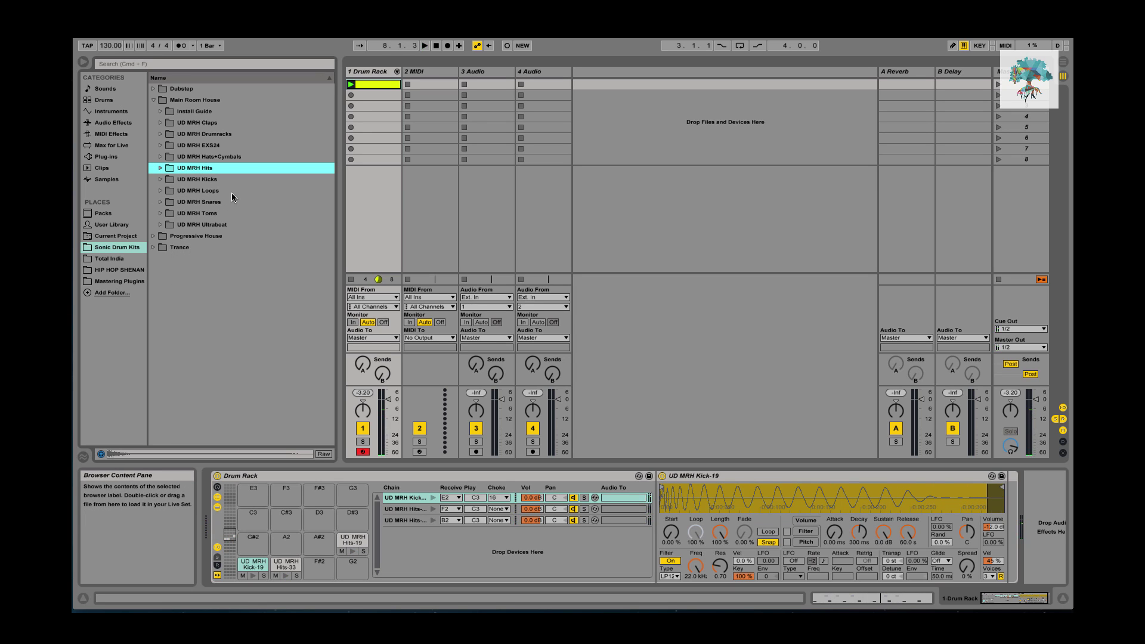
left_click(161, 124)
left_click(210, 282)
left_click(216, 270)
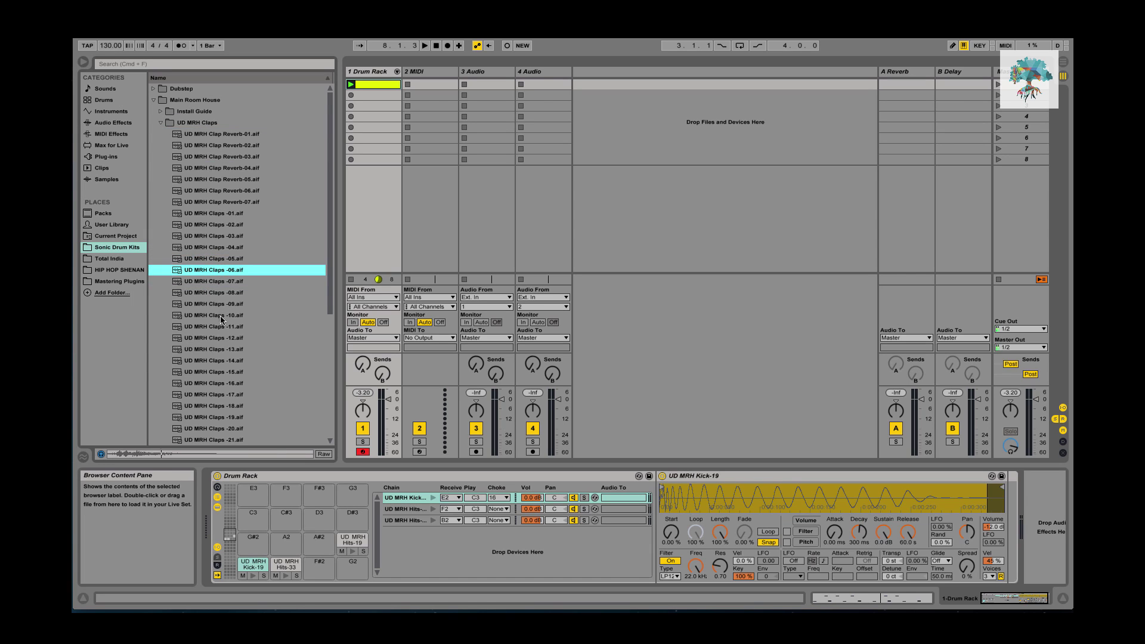
left_click(218, 282)
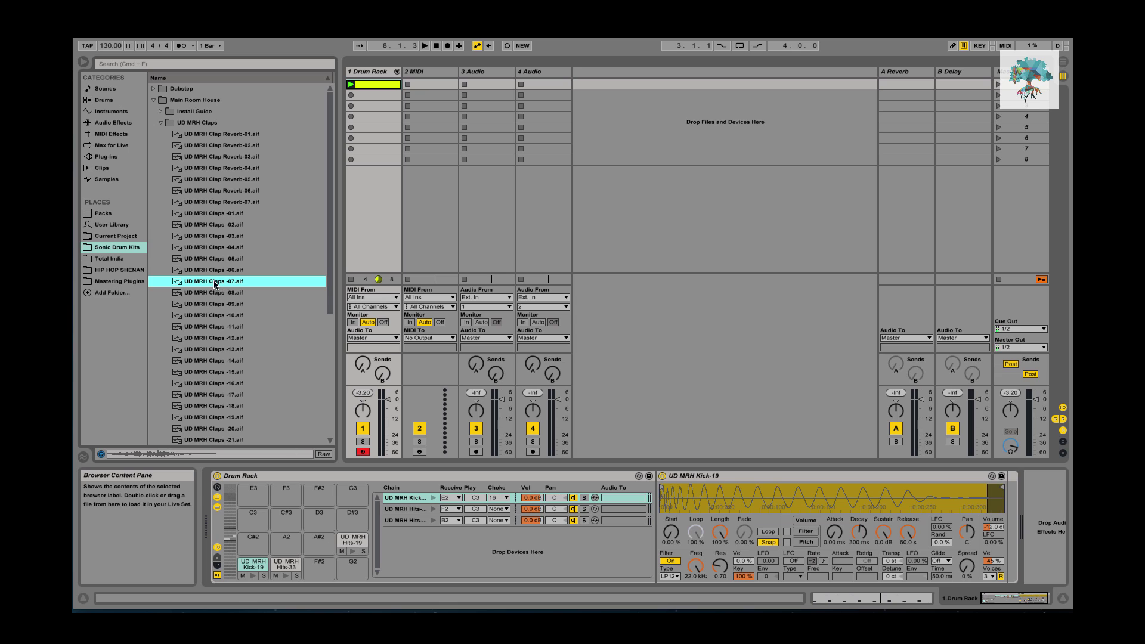
left_click_drag(215, 284, 319, 561)
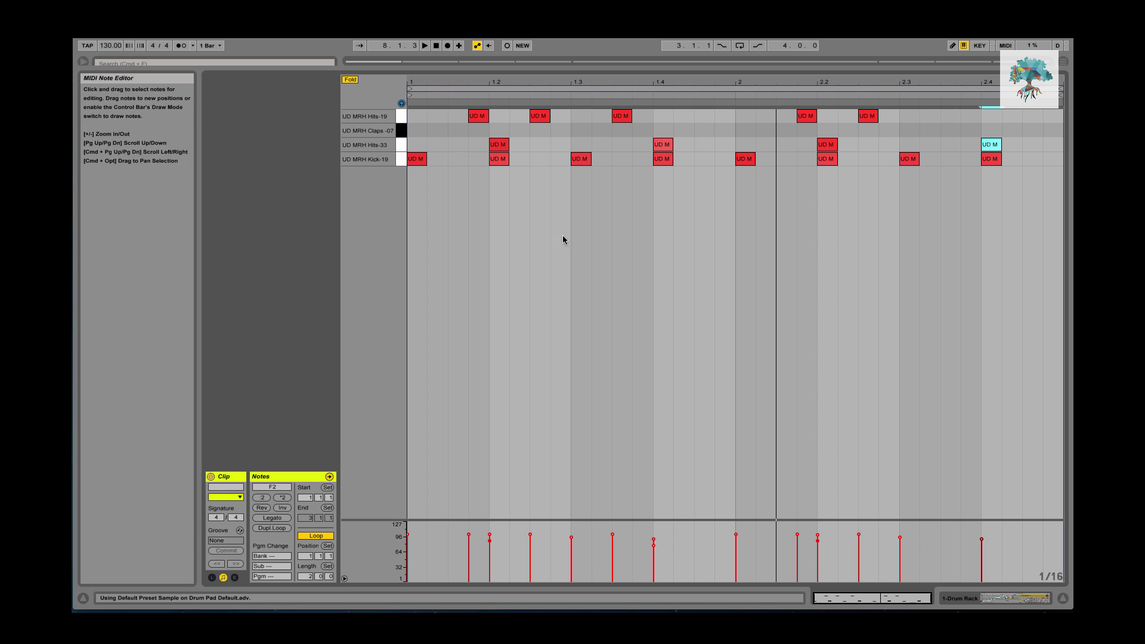
- Add a clap note at 1.1.4, play the clip, and try moving the note to 1.2.1 before undoing the move
double_click(475, 131)
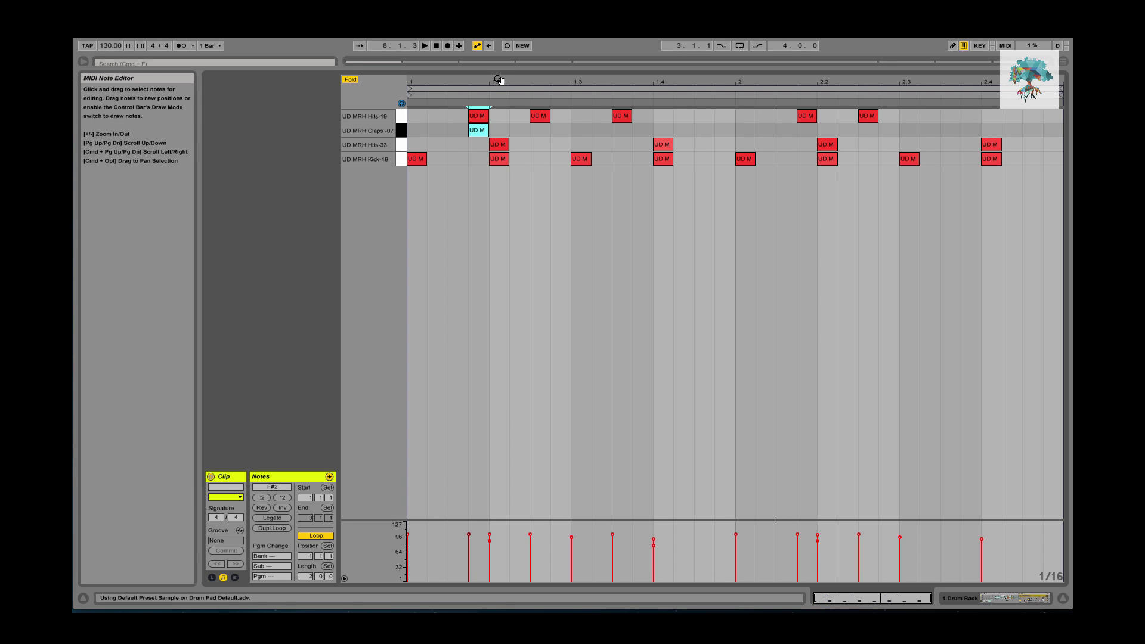
key("space")
left_click_drag(498, 79, 495, 135)
key("space")
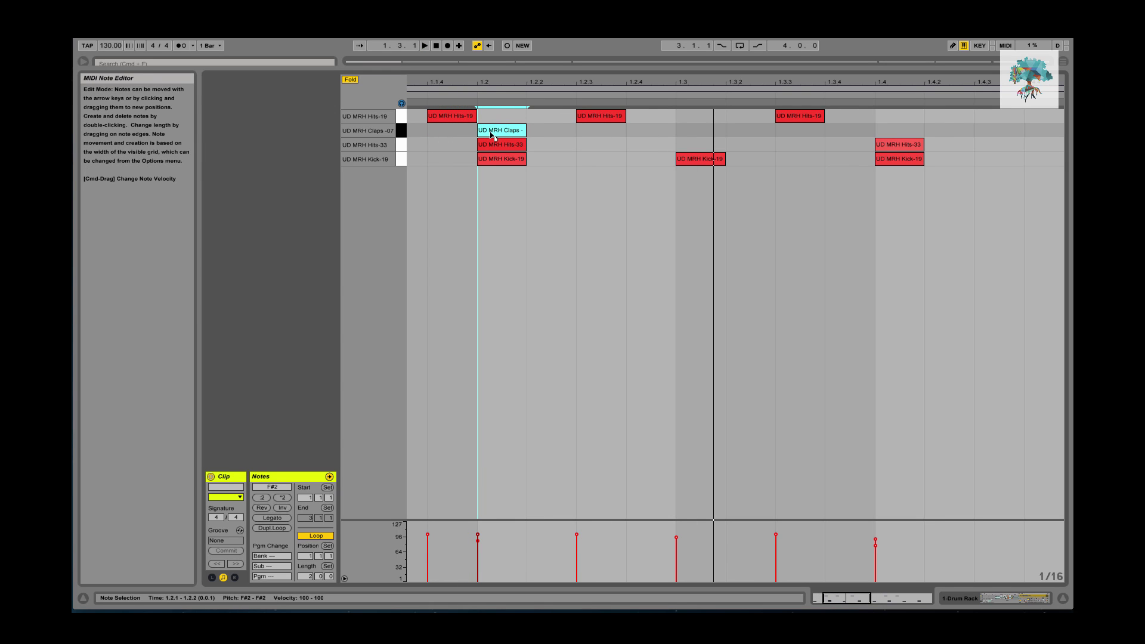
key("super+z")
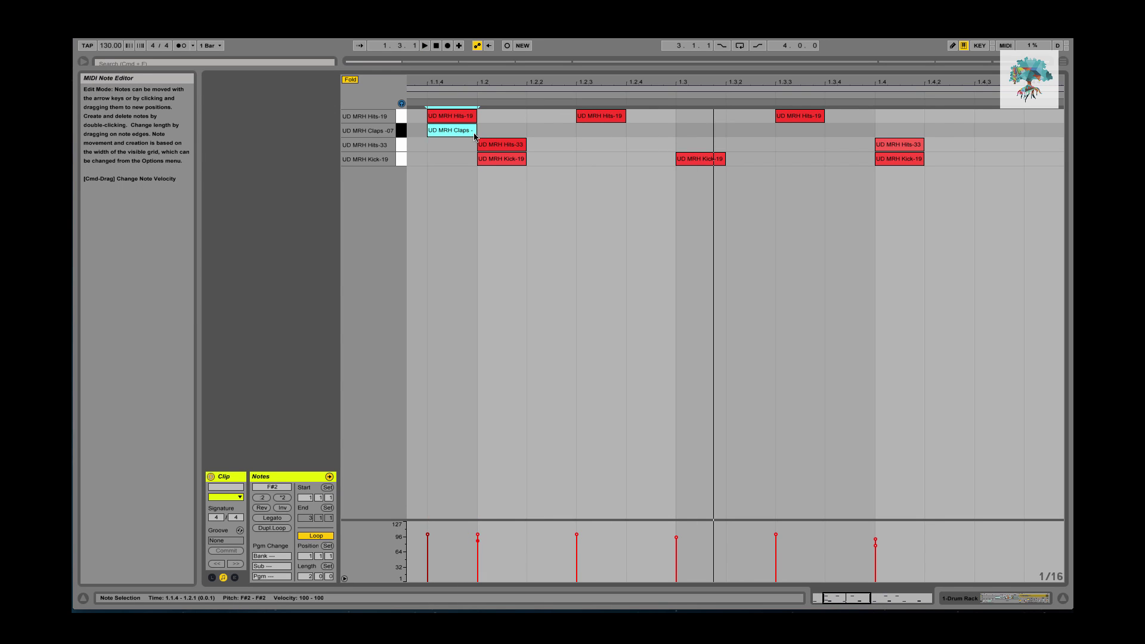
- Turn the note grid off and shift the clap note to slightly before 1.2.1
right_click(550, 148)
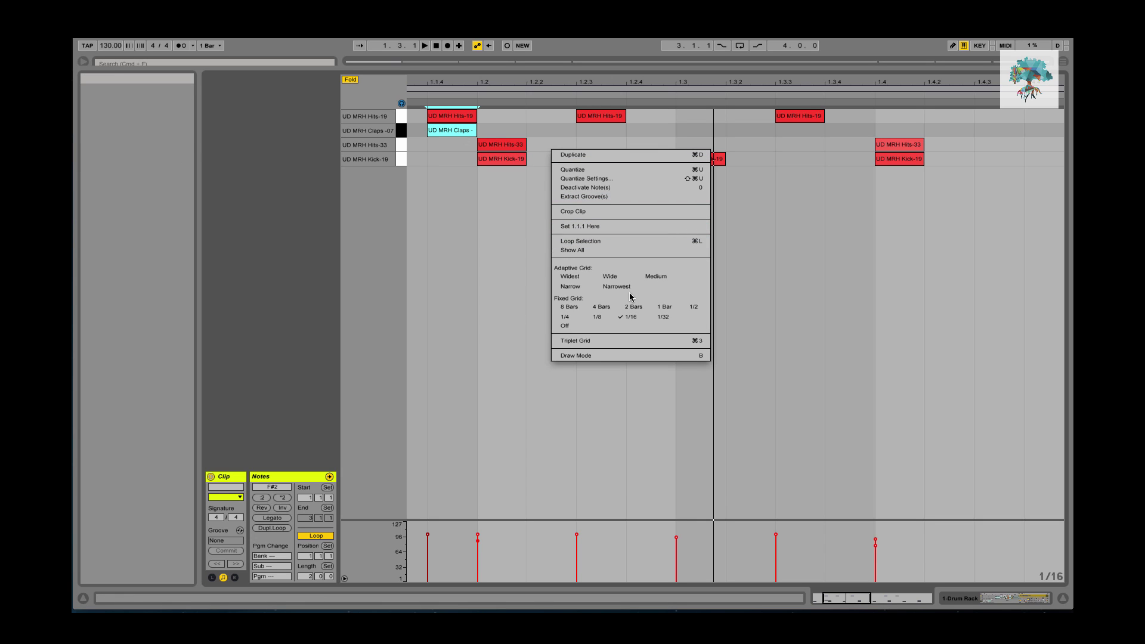
left_click(582, 327)
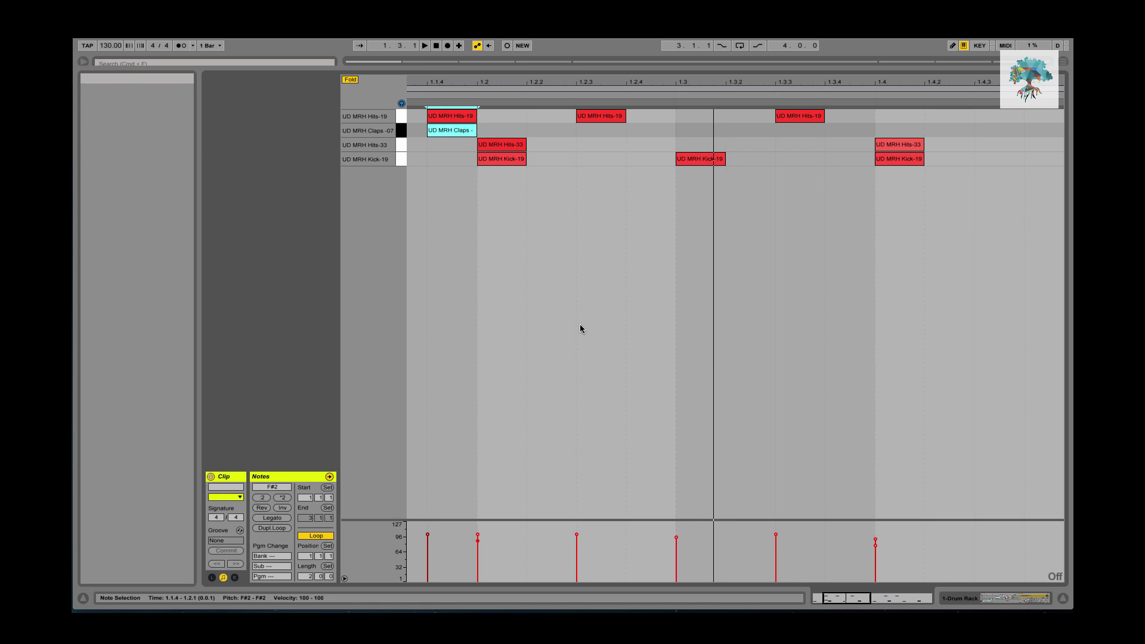
left_click_drag(443, 131, 485, 134)
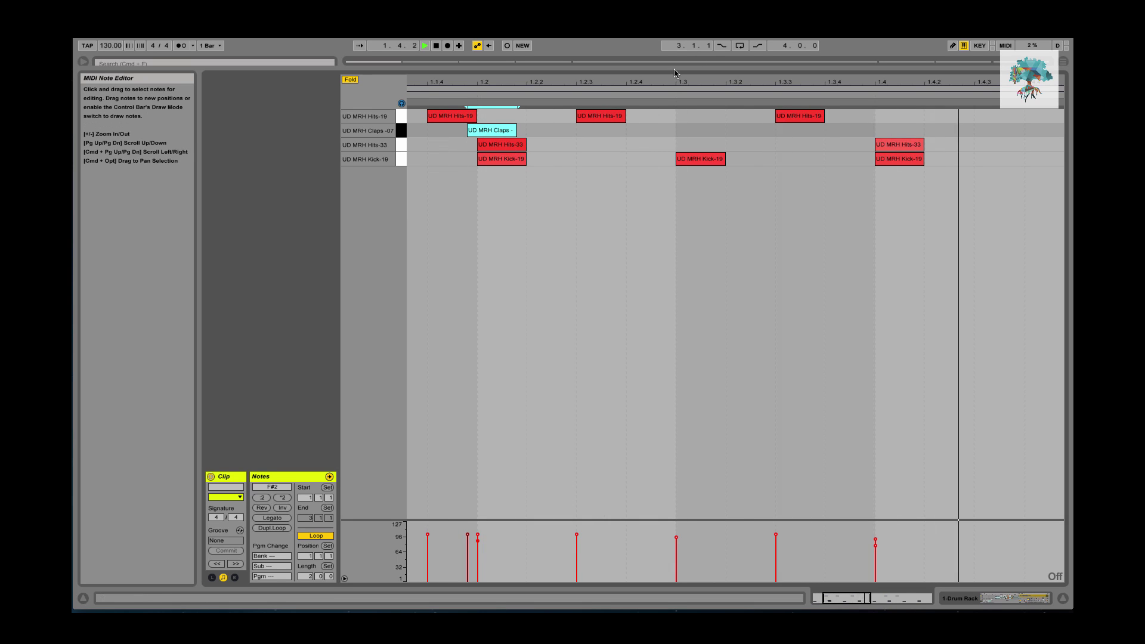
- Copy the clap note to slightly before 1.4.1, play the clip, and delete the copied note
left_click_drag(609, 89, 607, 66)
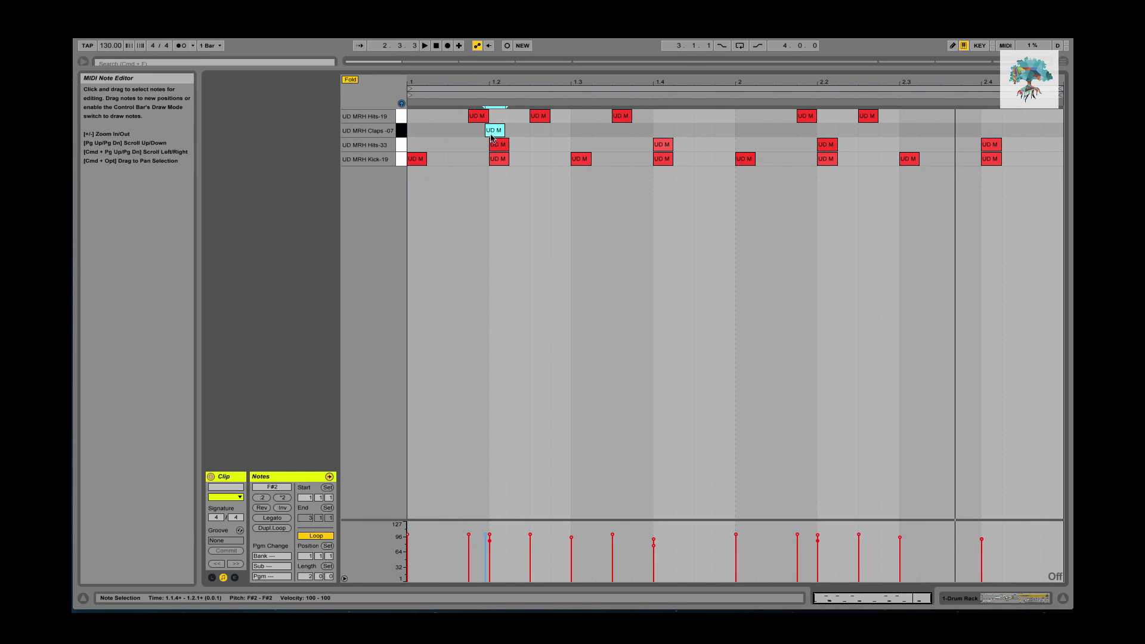
left_click_drag(495, 132, 658, 138)
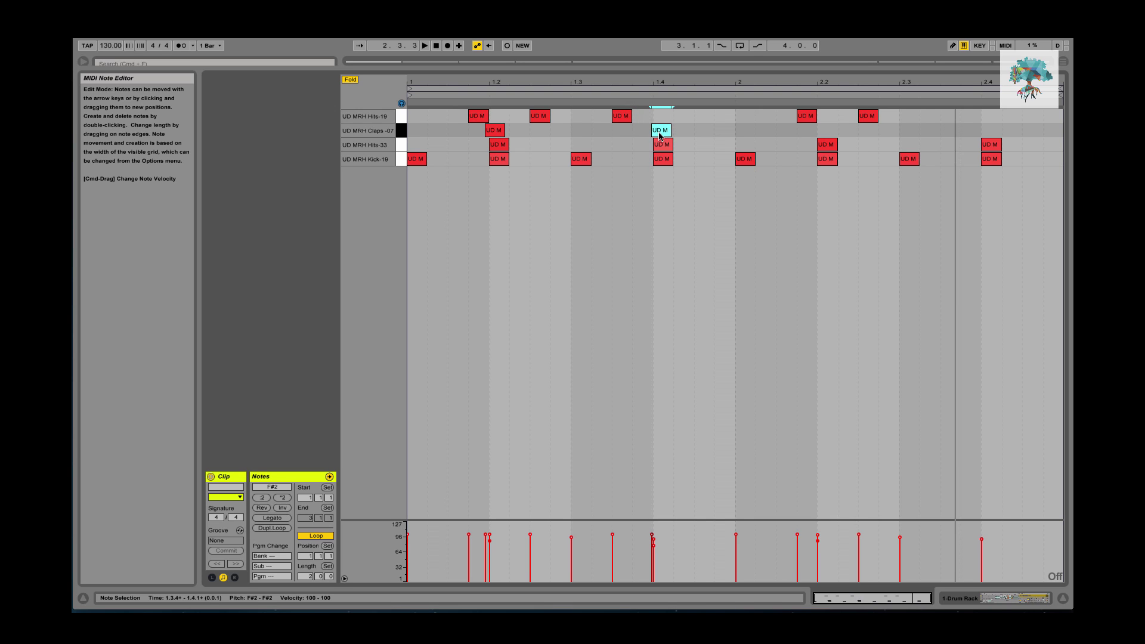
key("space")
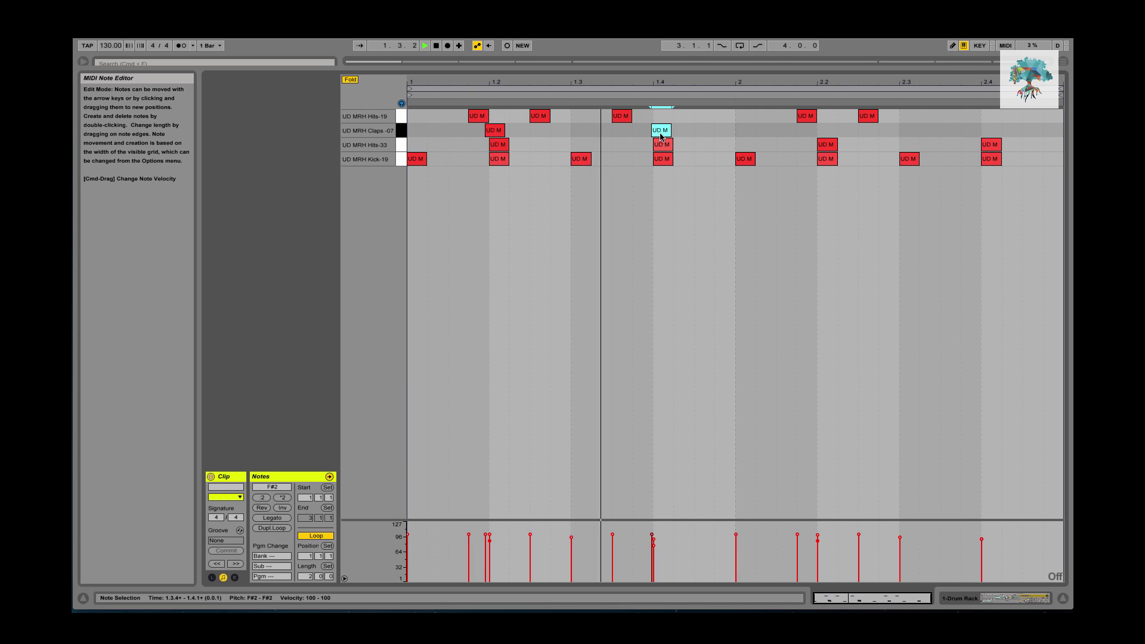
key("space")
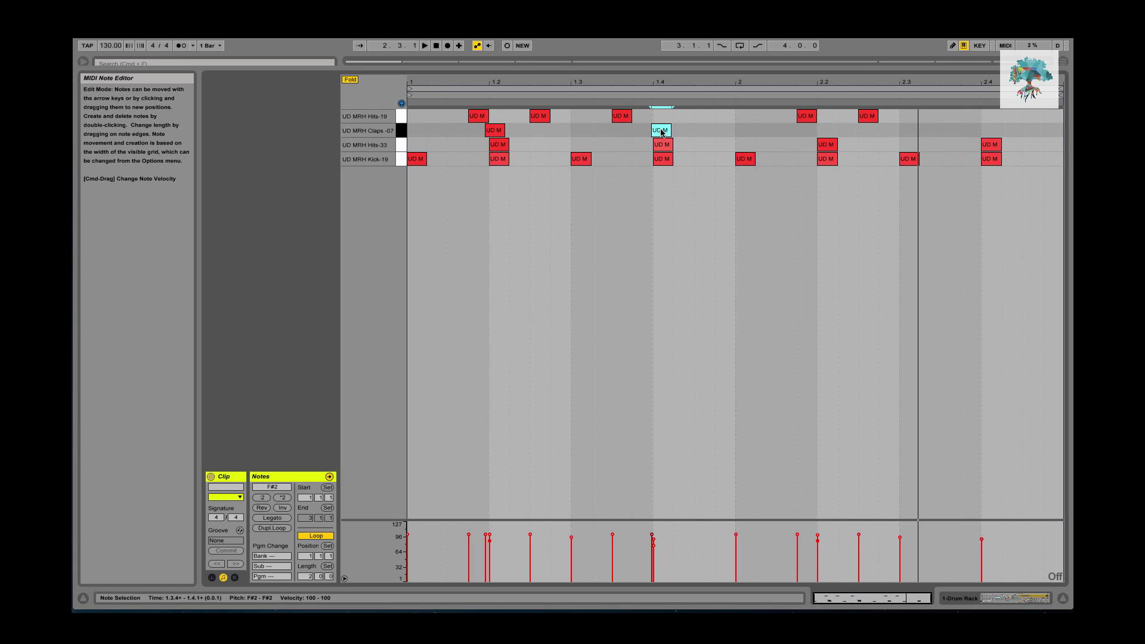
key("Delete")
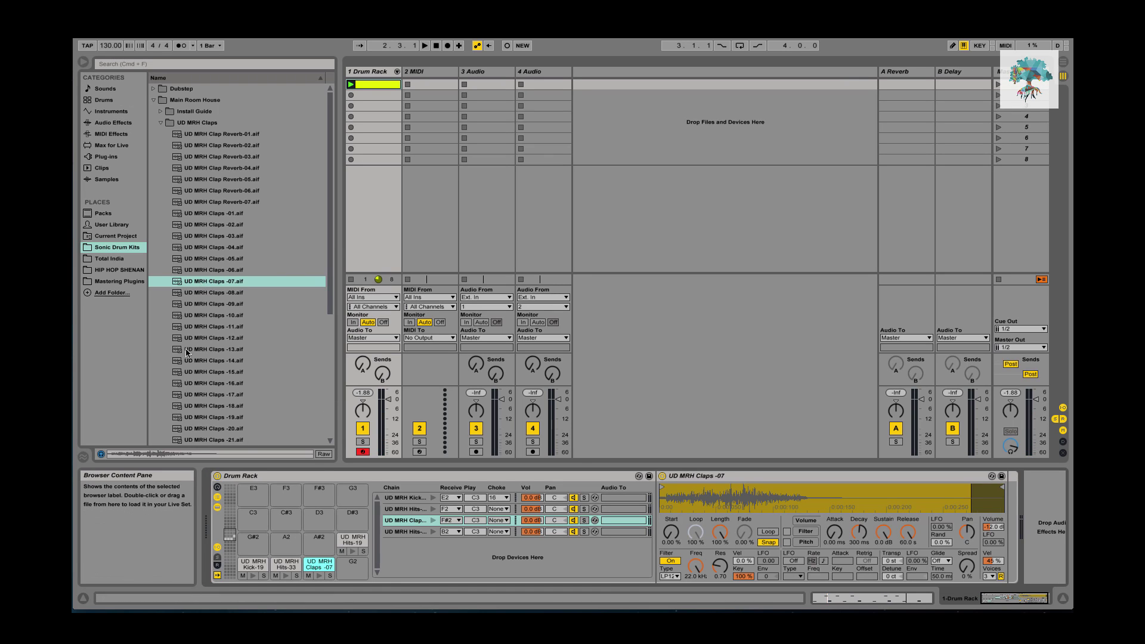
- Audition other clap and clap reverb samples in the UD MRH Claps folder, and collapse the folder
left_click(188, 351)
left_click(211, 259)
left_click(229, 191)
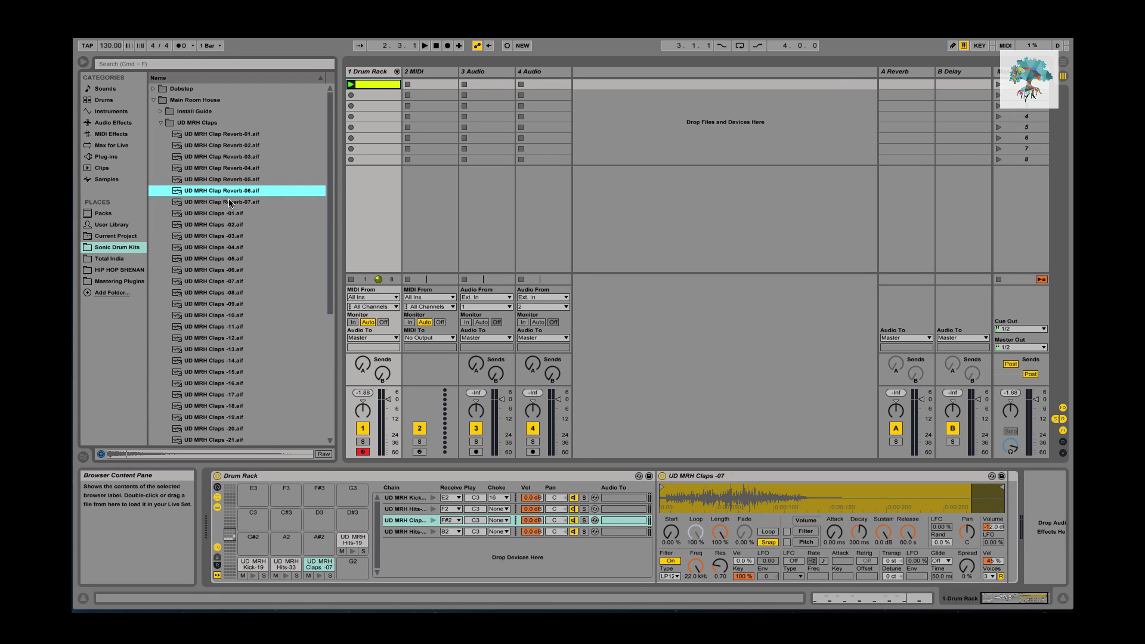
scroll(257, 412, "down", 5)
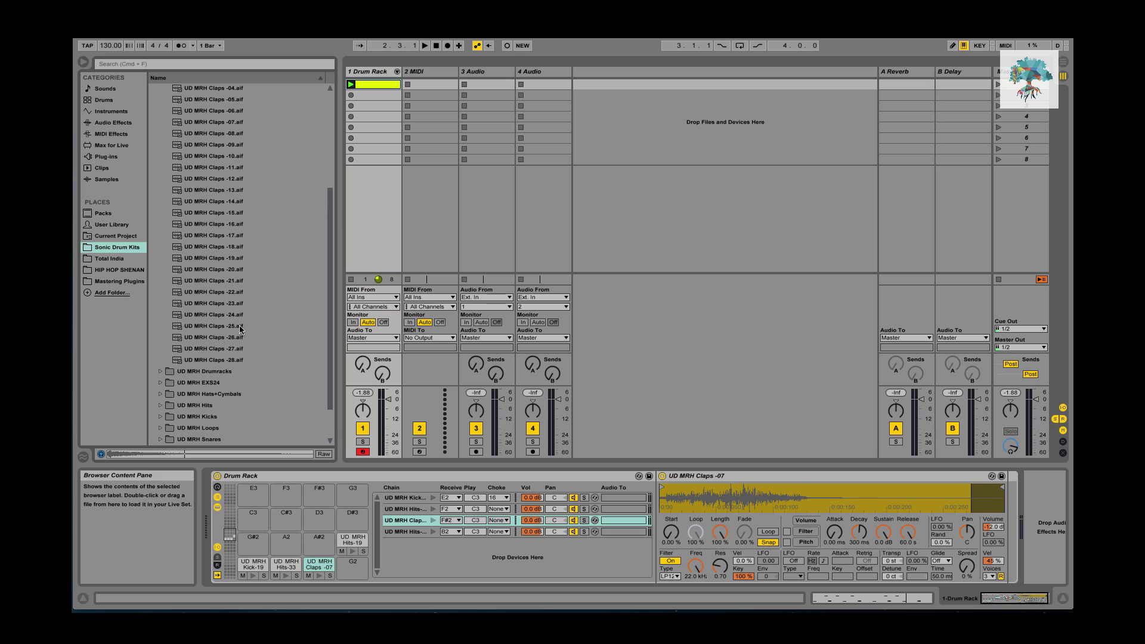
left_click(241, 315)
scroll(233, 352, "down", 2)
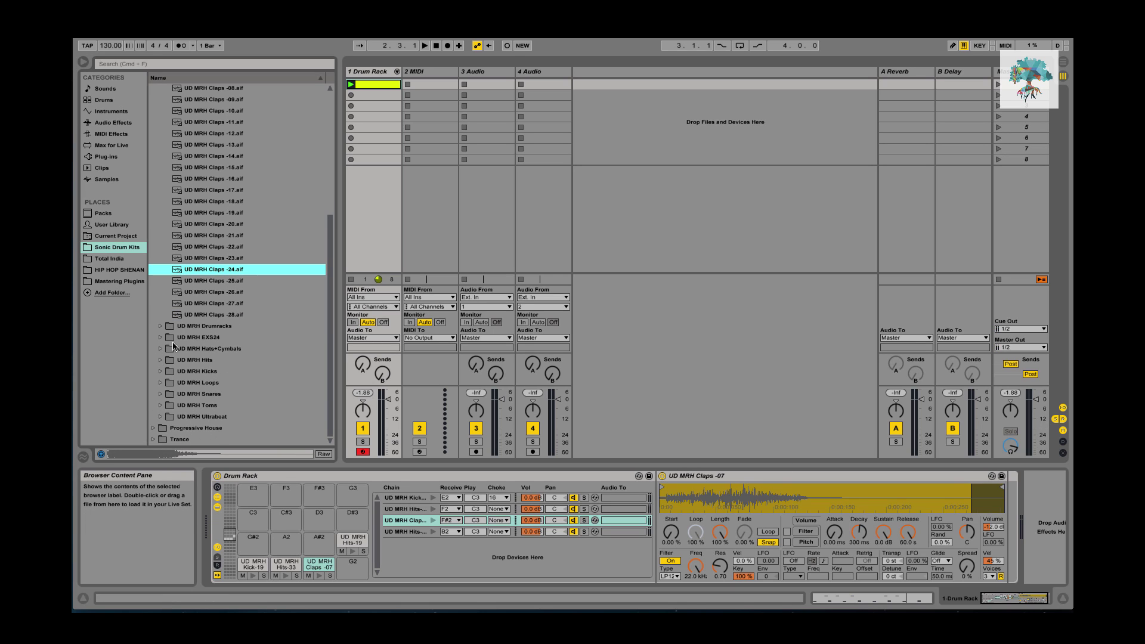
scroll(173, 346, "up", 6)
left_click(161, 122)
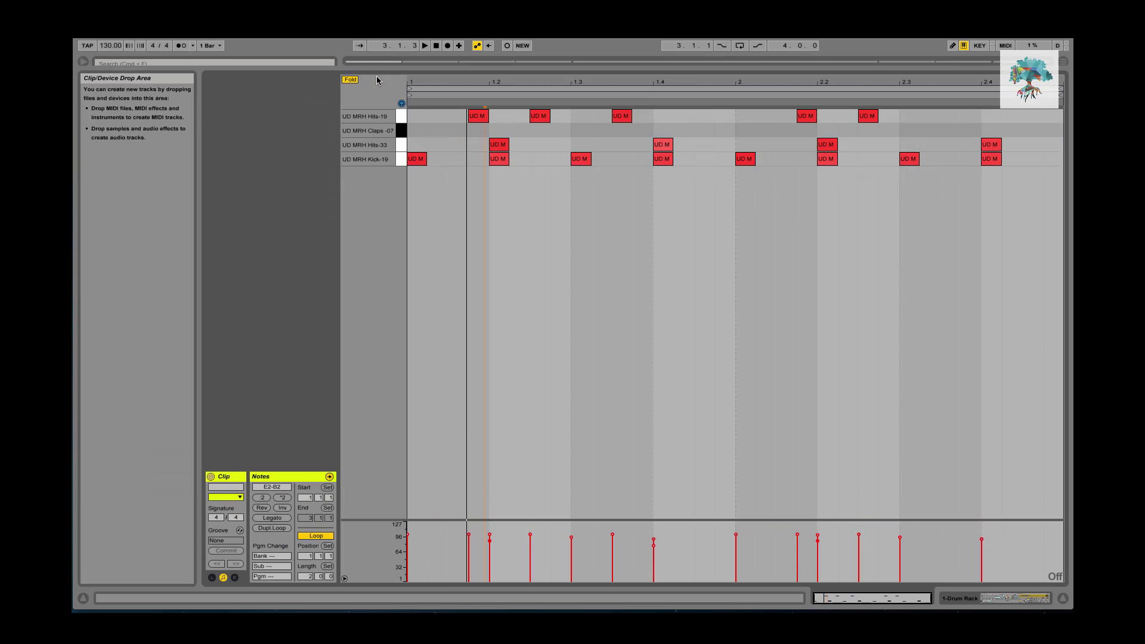
left_click(511, 161)
left_click_drag(511, 166, 527, 169)
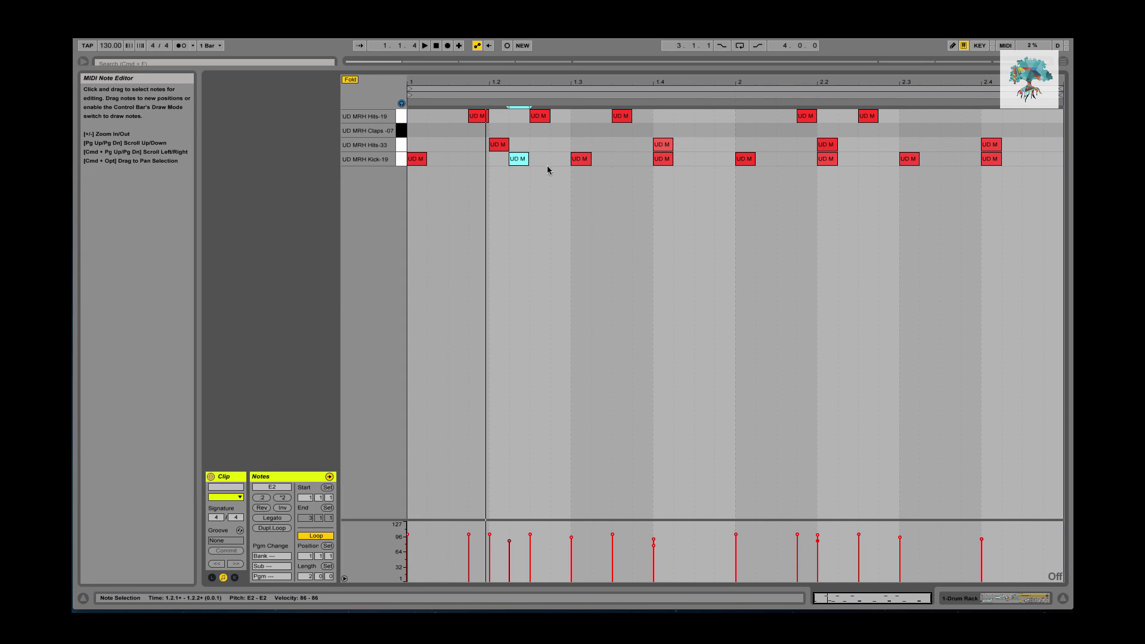
key("super+u")
- Set the note grid to 1/16, move the kick note at 1.2.1 to 1.2.2, and play the clip
left_click(545, 146)
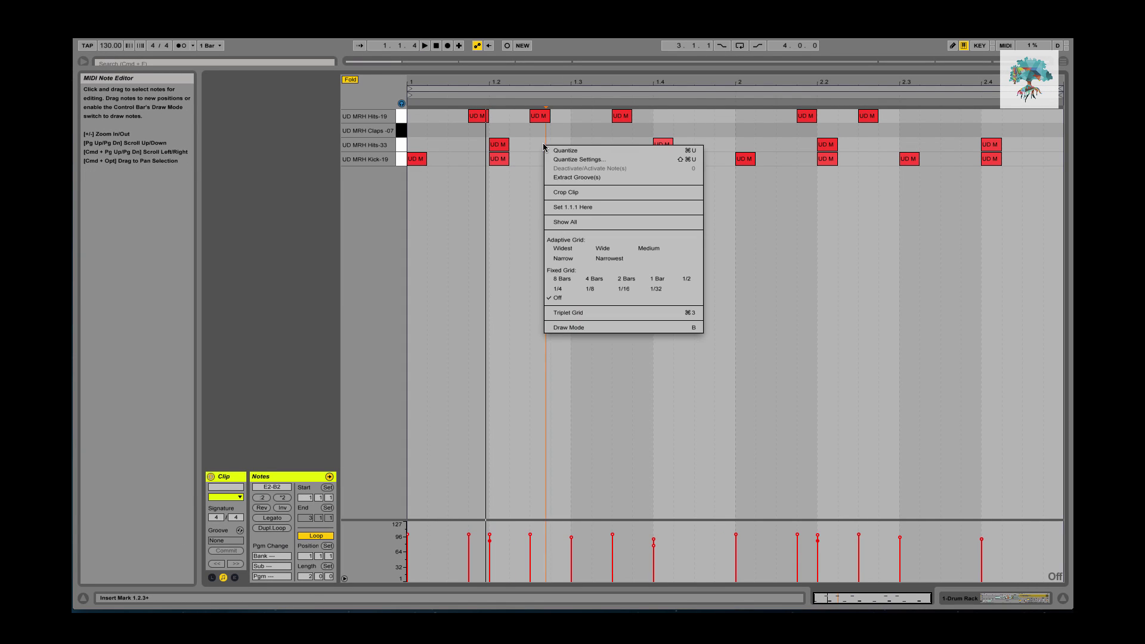
right_click(545, 146)
left_click(623, 289)
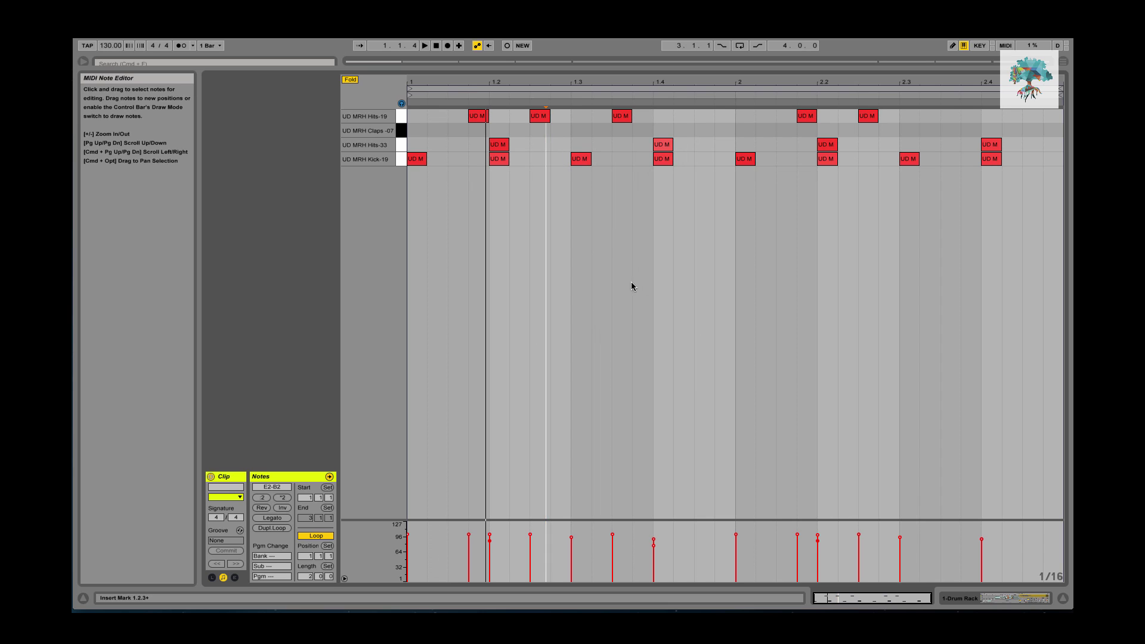
mouse_move(504, 162)
left_mouse_down()
mouse_move(546, 166)
mouse_move(521, 168)
left_mouse_up()
key("space")
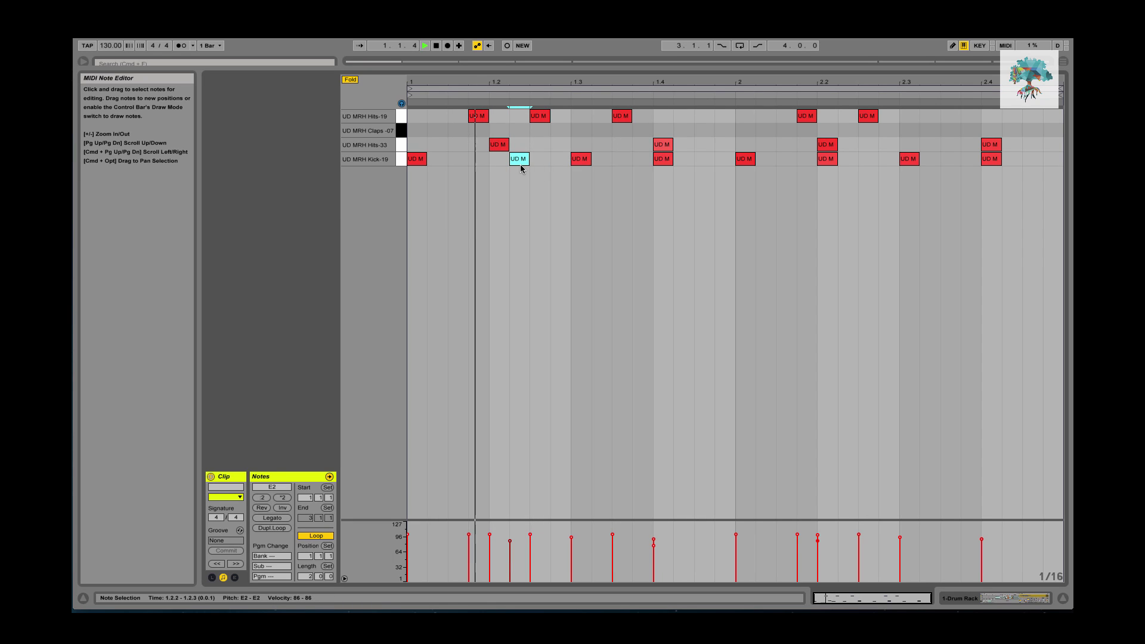
key("space")
- Move the kick note at 1.3.1 to 1.3.2 and play the clip
left_click(584, 160)
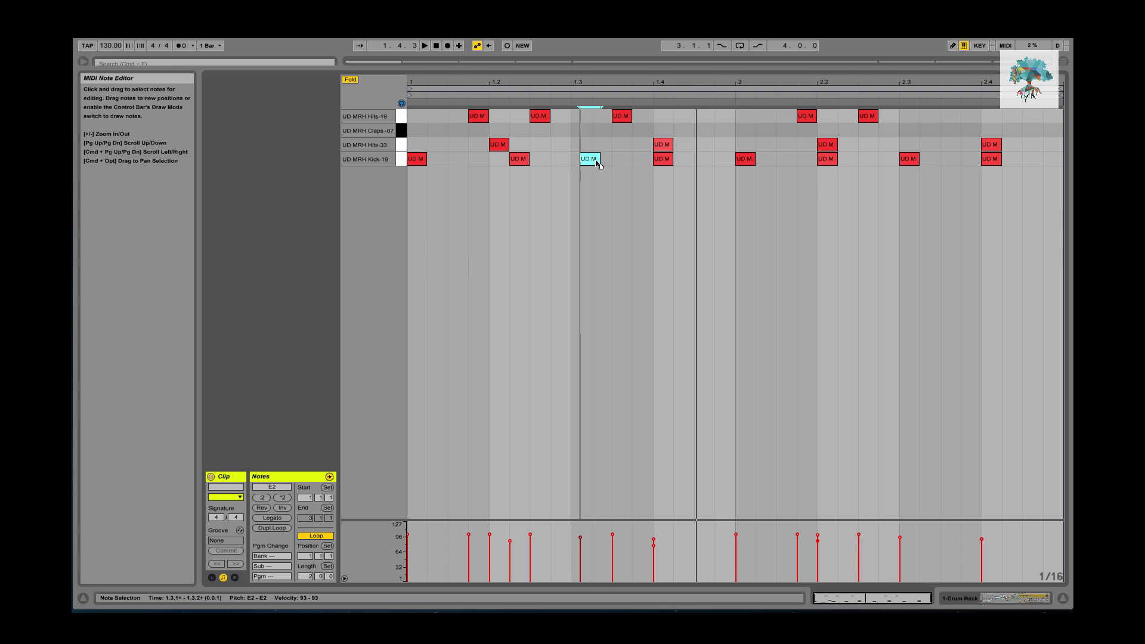
mouse_move(598, 164)
left_mouse_down()
mouse_move(584, 166)
mouse_move(602, 167)
left_mouse_up()
key("space")
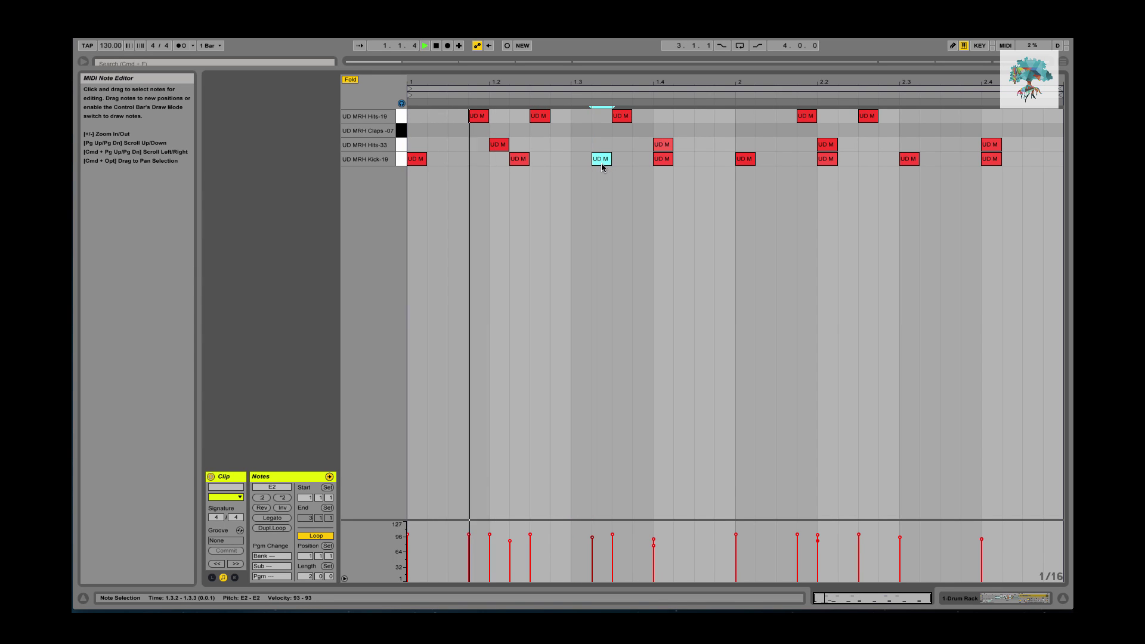
key("space")
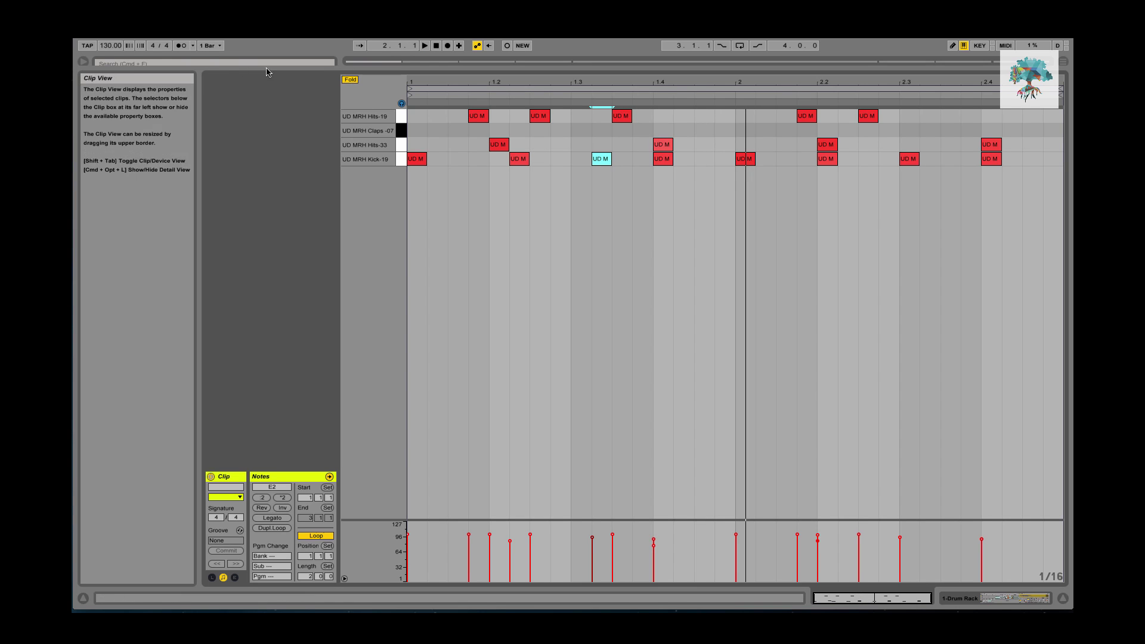
- Play the clip with the metronome on and again with it off
left_click(183, 45)
key("space")
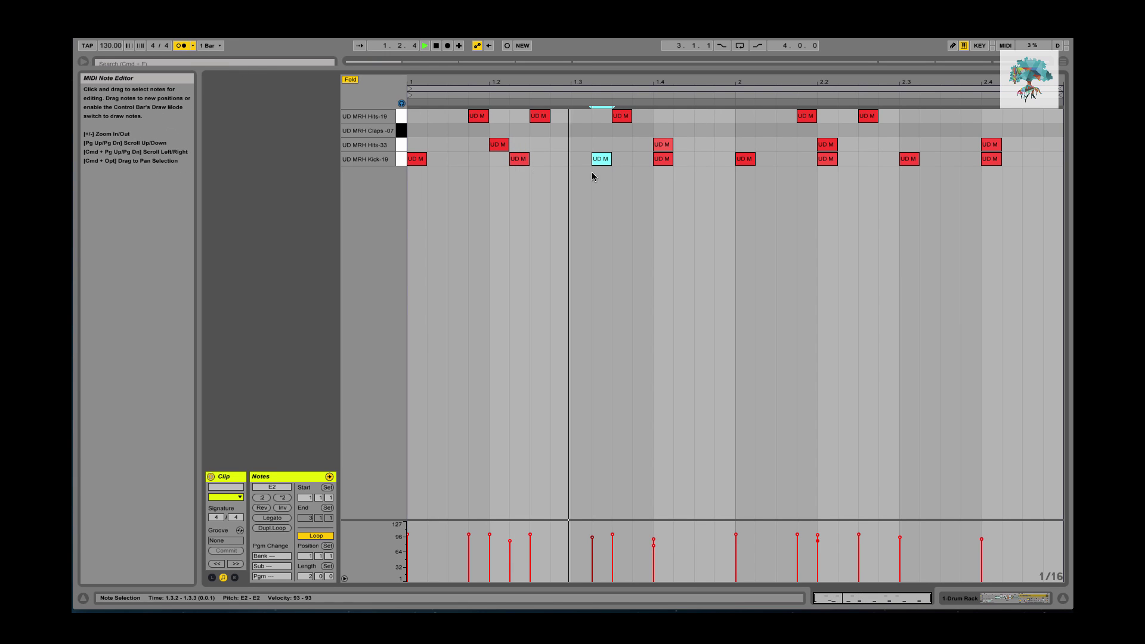
key("space")
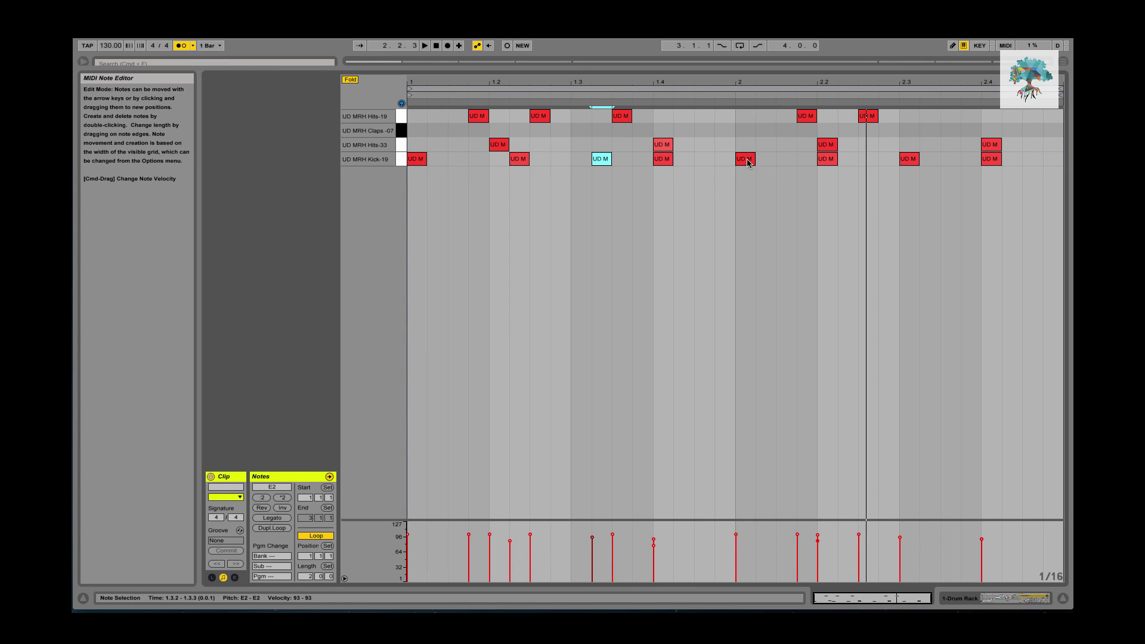
left_click(184, 46)
key("space")
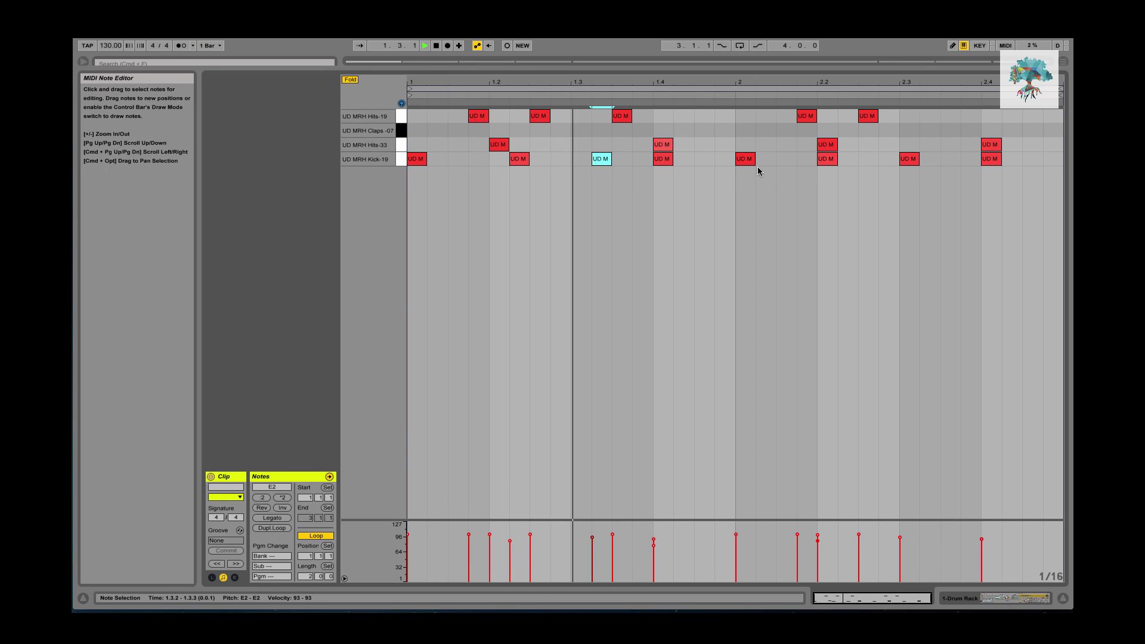
key("space")
- Move the kick note at 2.2.1 to 2.1.4 and play the clip
left_click(750, 160)
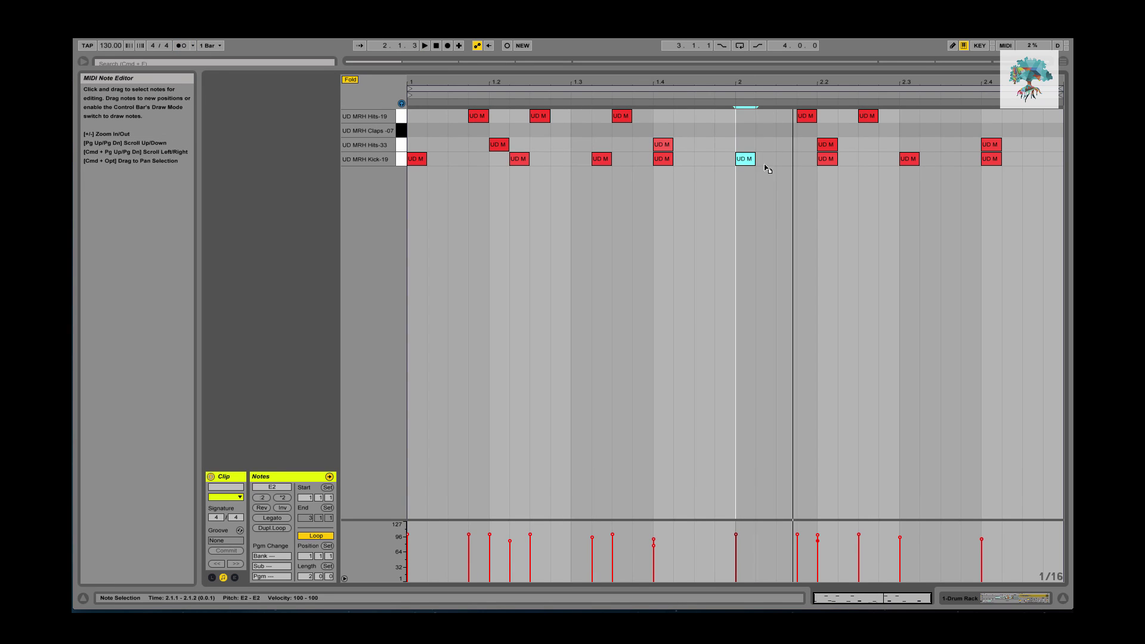
left_click_drag(830, 161, 811, 168)
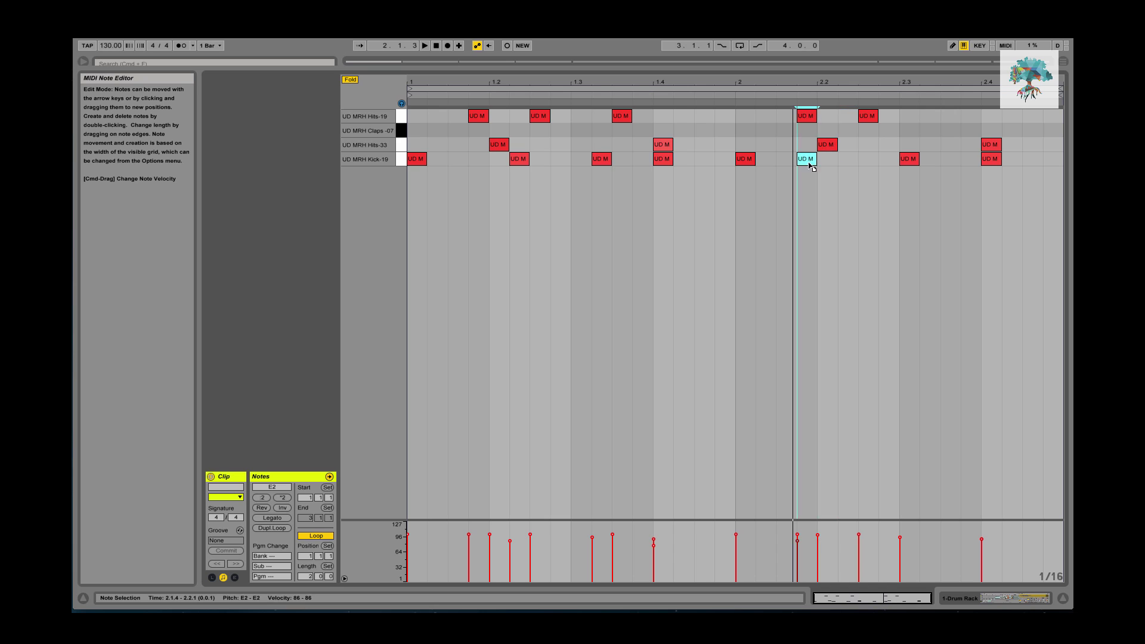
key("space")
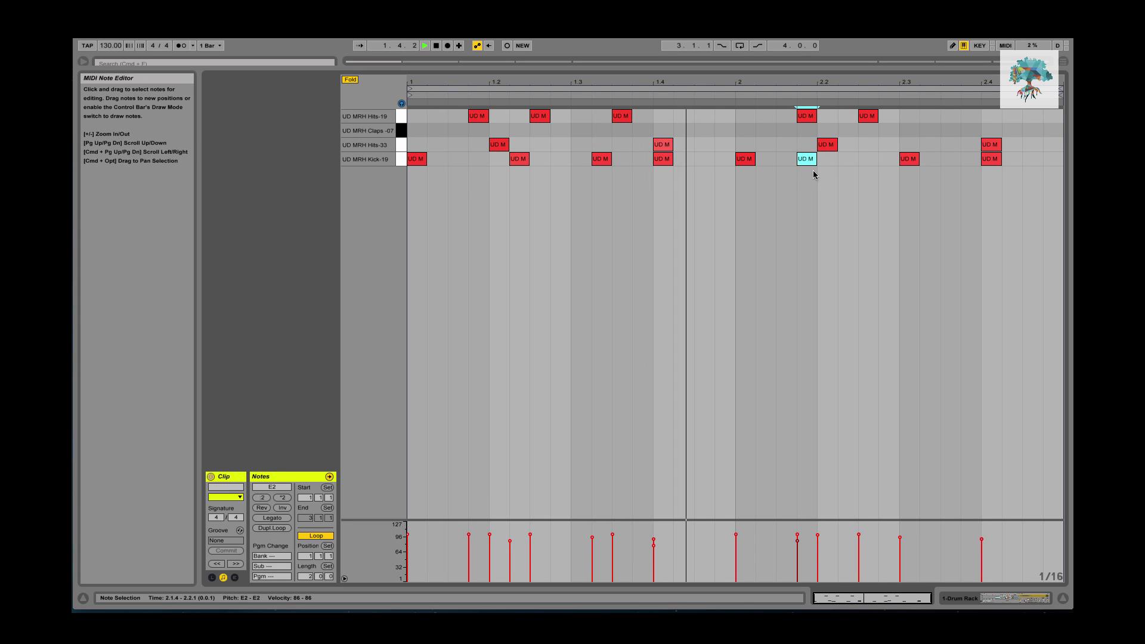
key("space")
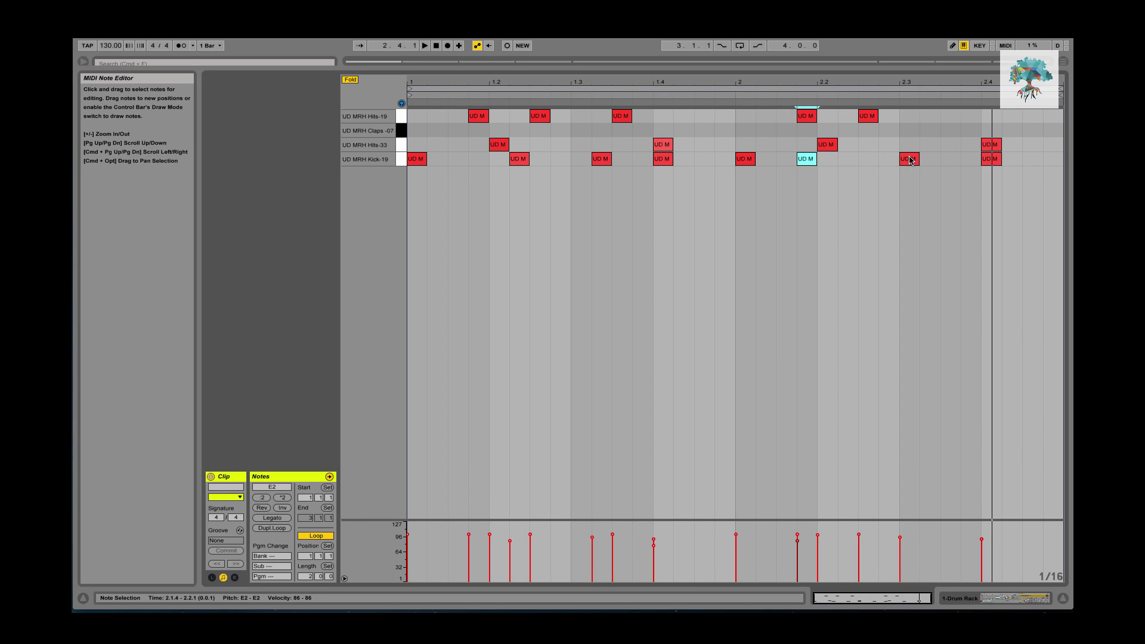
- Move the kick note at 2.3.1 to 2.3.2, and play the clip with the metronome on and off
left_click_drag(911, 160, 931, 161)
key("space")
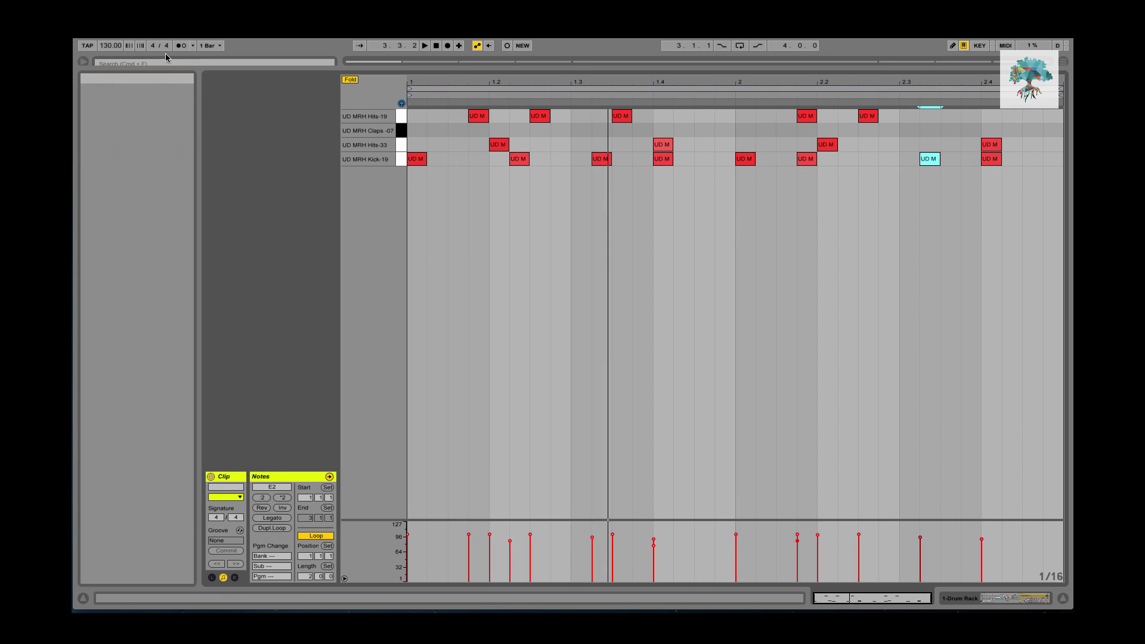
left_click(183, 47)
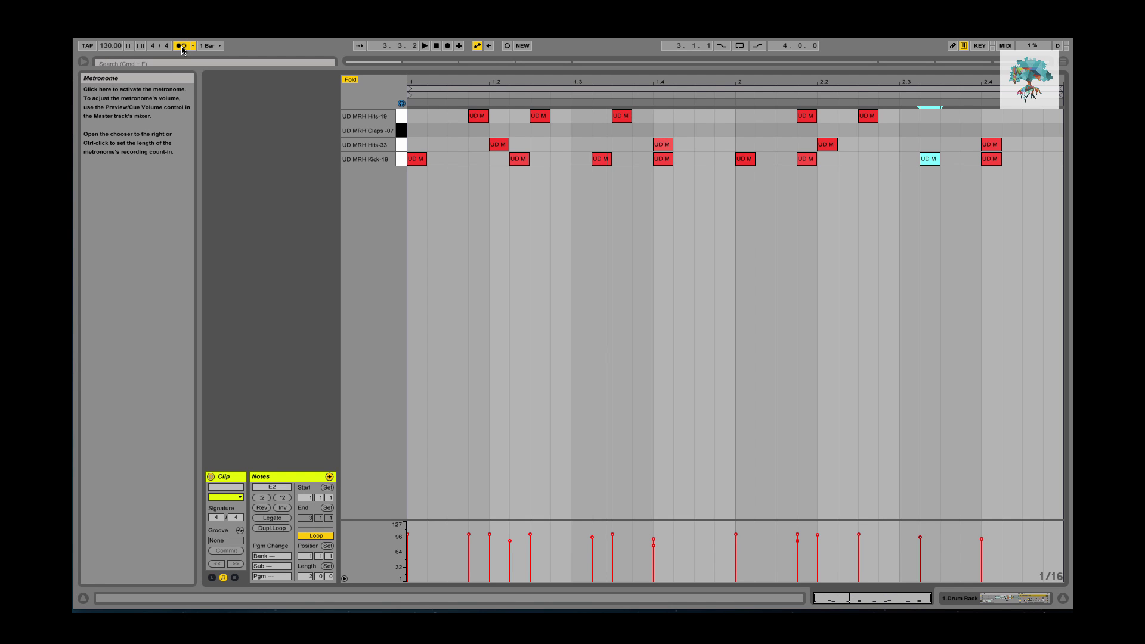
key("space")
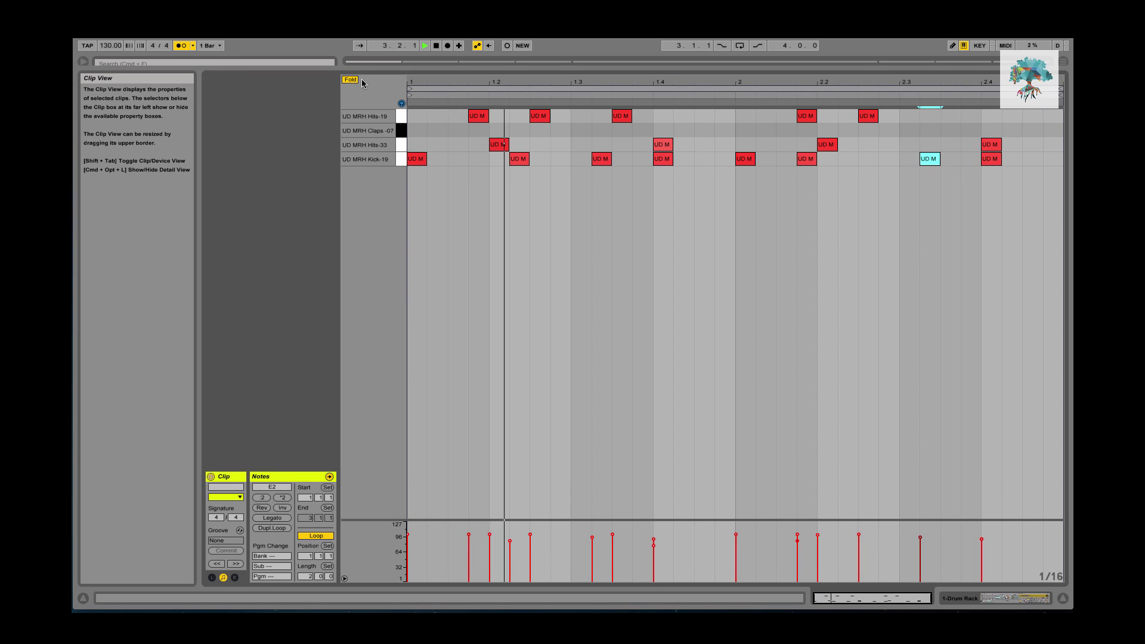
left_click(182, 45)
key("space")
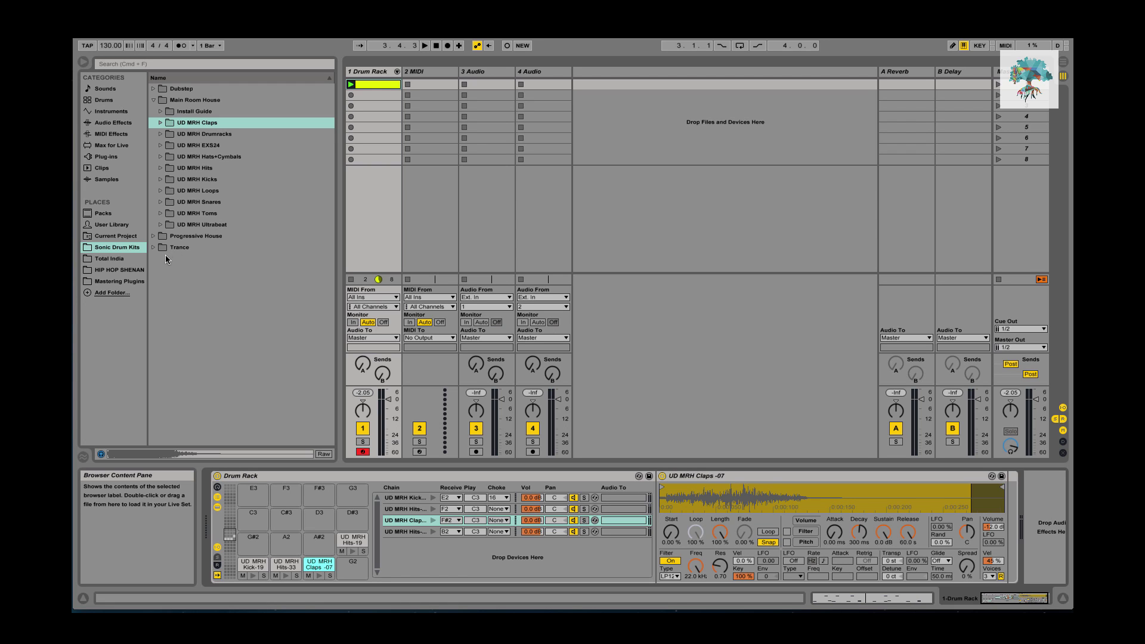
- Expand the UD MRH Hits folder and audition samples Hits-46, Hits-49, Hits-50 and Hits-51
left_click(161, 168)
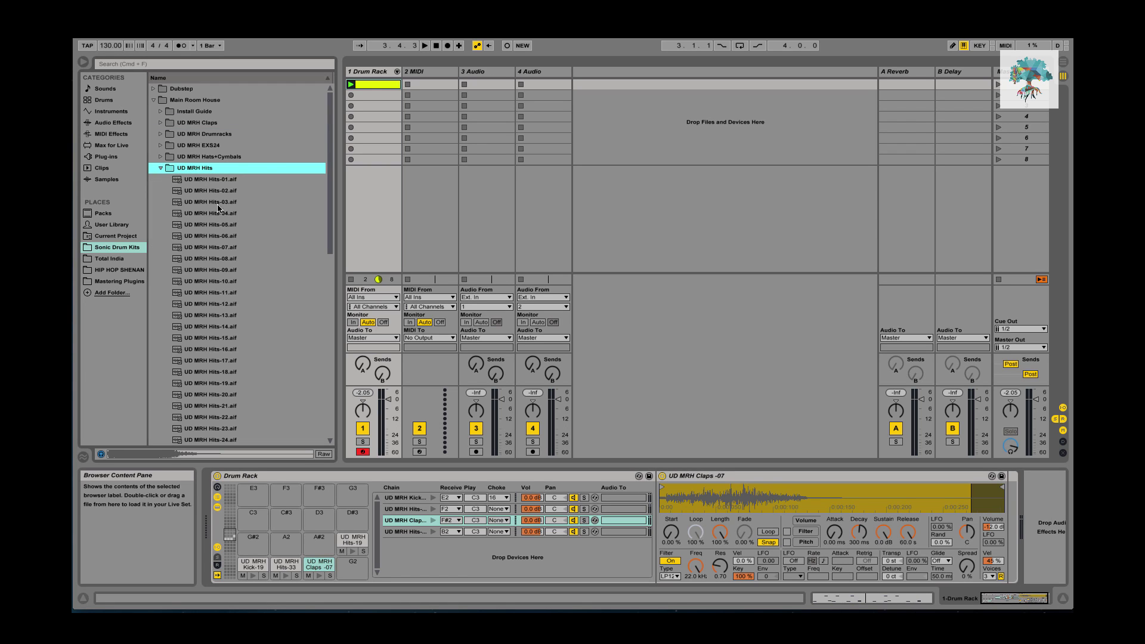
scroll(222, 236, "down", 12)
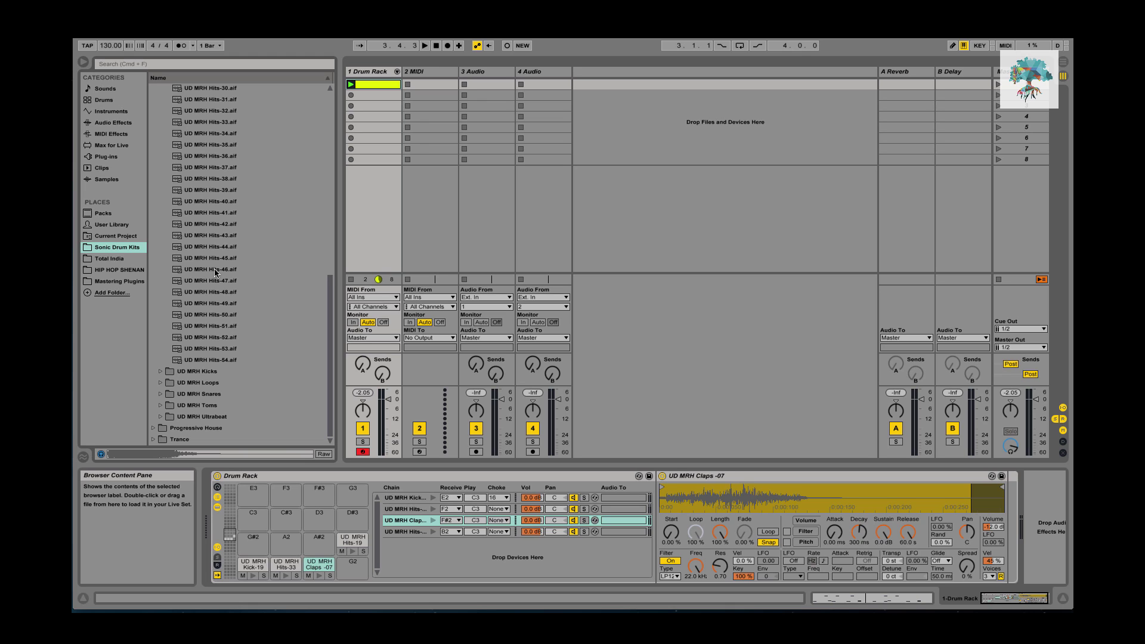
left_click(216, 270)
left_click(223, 303)
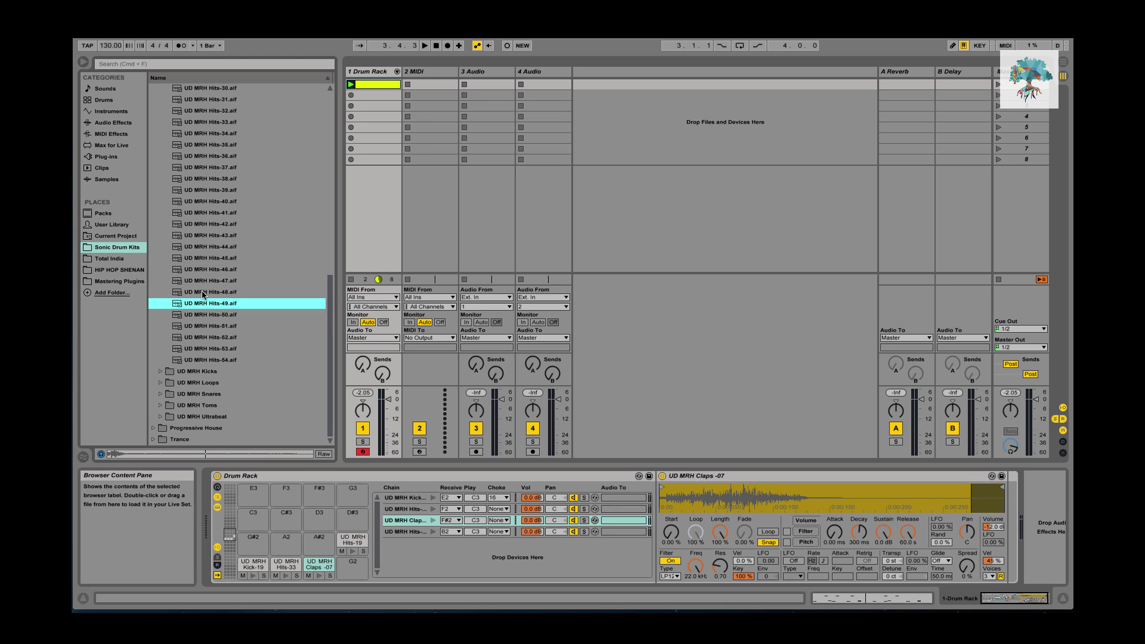
left_click(215, 314)
left_click(222, 326)
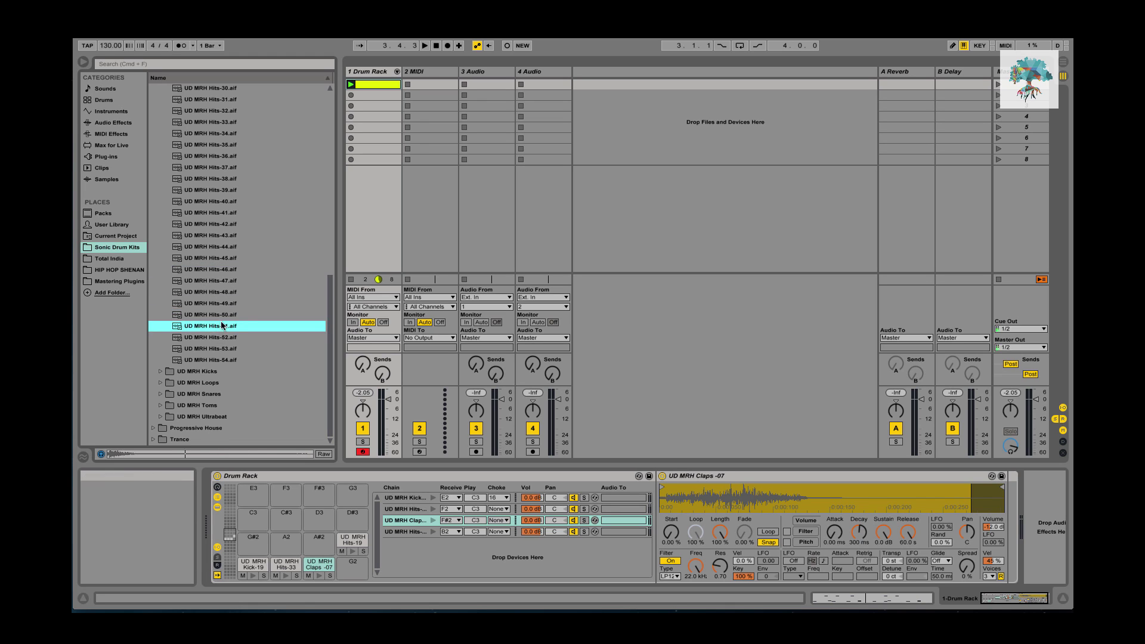
- Load UD MRH Hits-50 and Hits-51 together onto the Drum Rack pads C3 and C#3
left_click(216, 316, "shift")
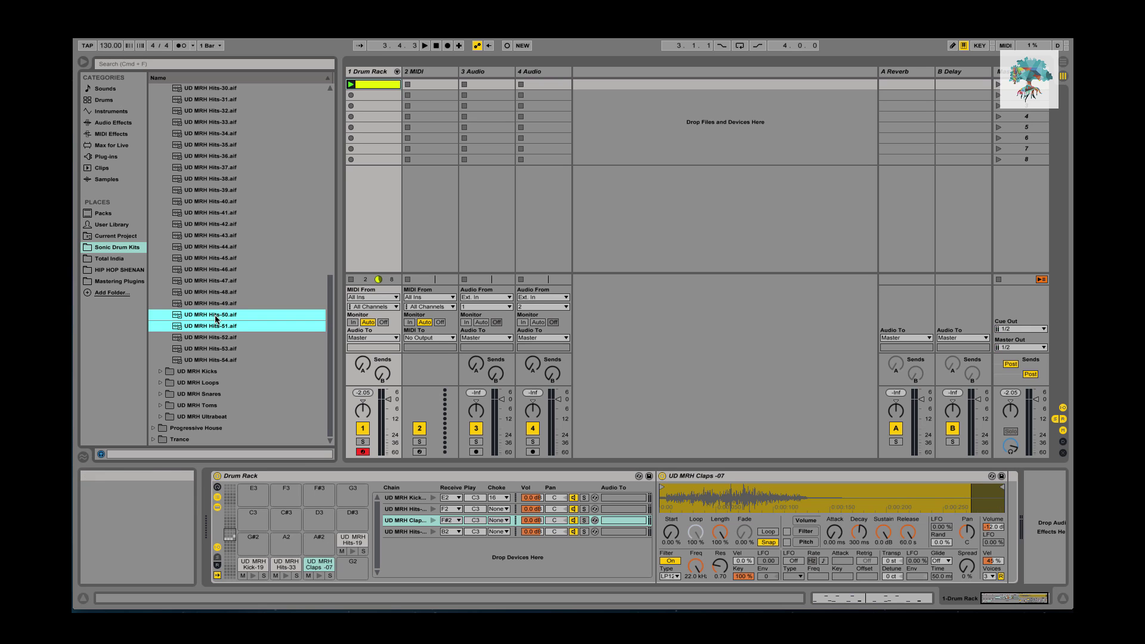
left_click_drag(216, 316, 250, 511)
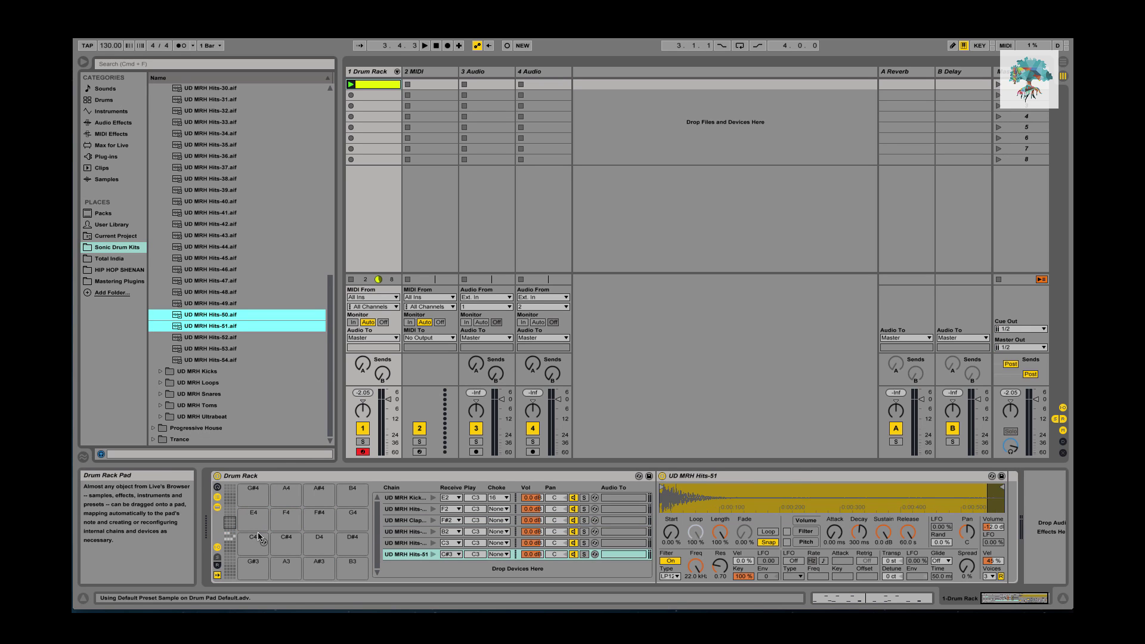
left_click(253, 531)
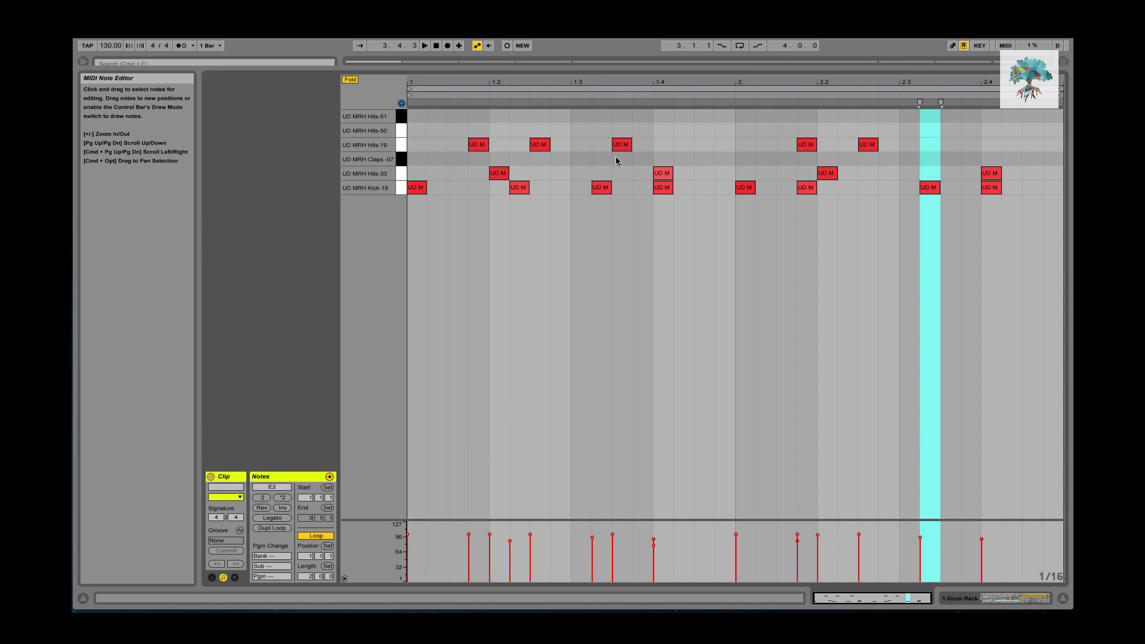
- Add Hits-50 notes at 1.1.2 and 1.2.1 and play the clip
double_click(435, 131)
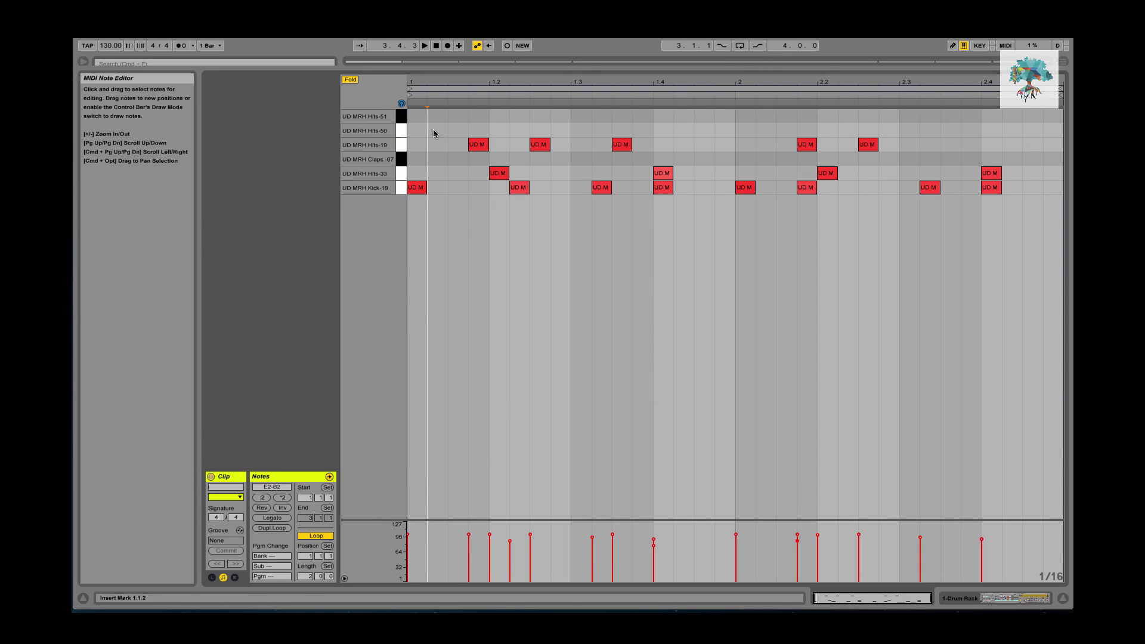
double_click(503, 131)
key("space")
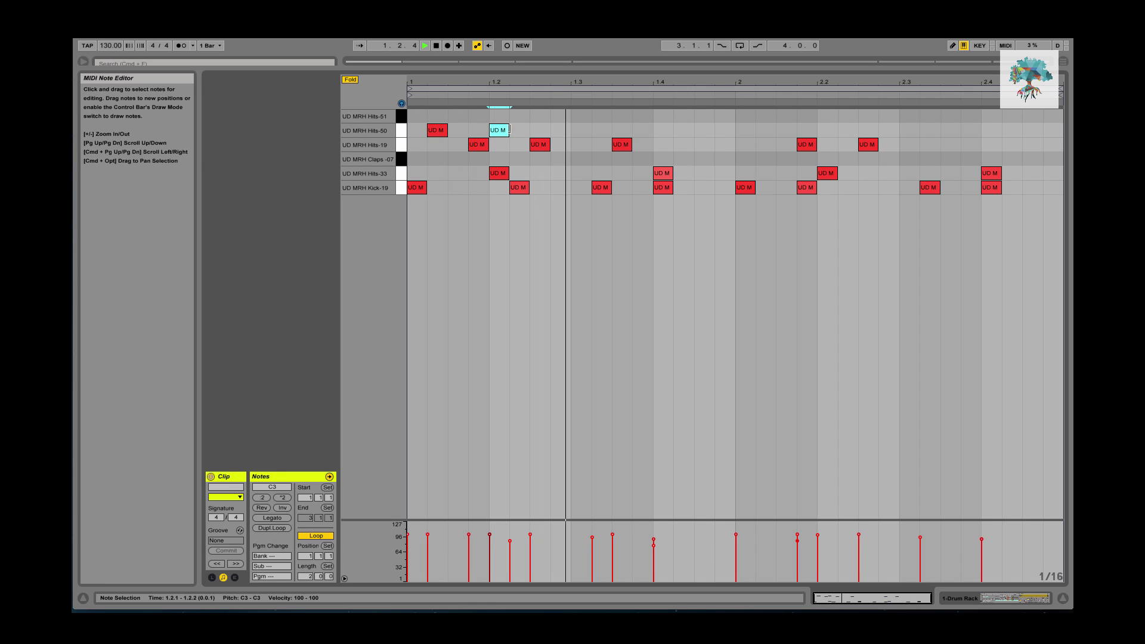
- Shift the Hits-50 notes to 1.1.3 and 1.2.2, duplicate them to 1.3.1 and 1.3.4, and copy all four into bar 2
left_click_drag(443, 131, 580, 134)
key("space")
key("space")
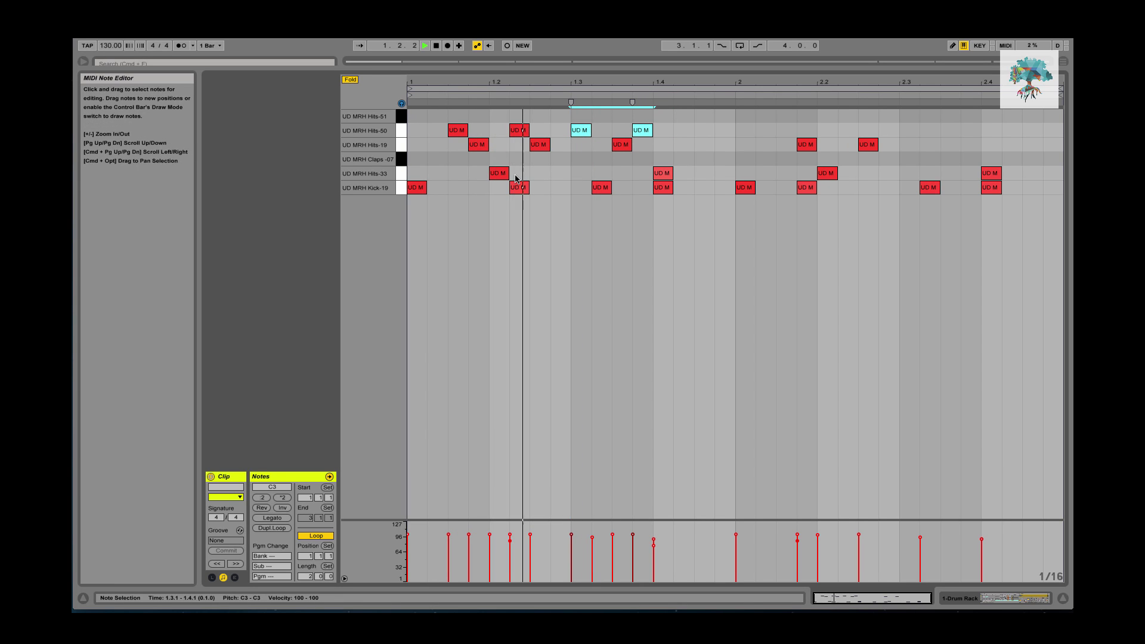
key("space")
left_click_drag(670, 131, 780, 134)
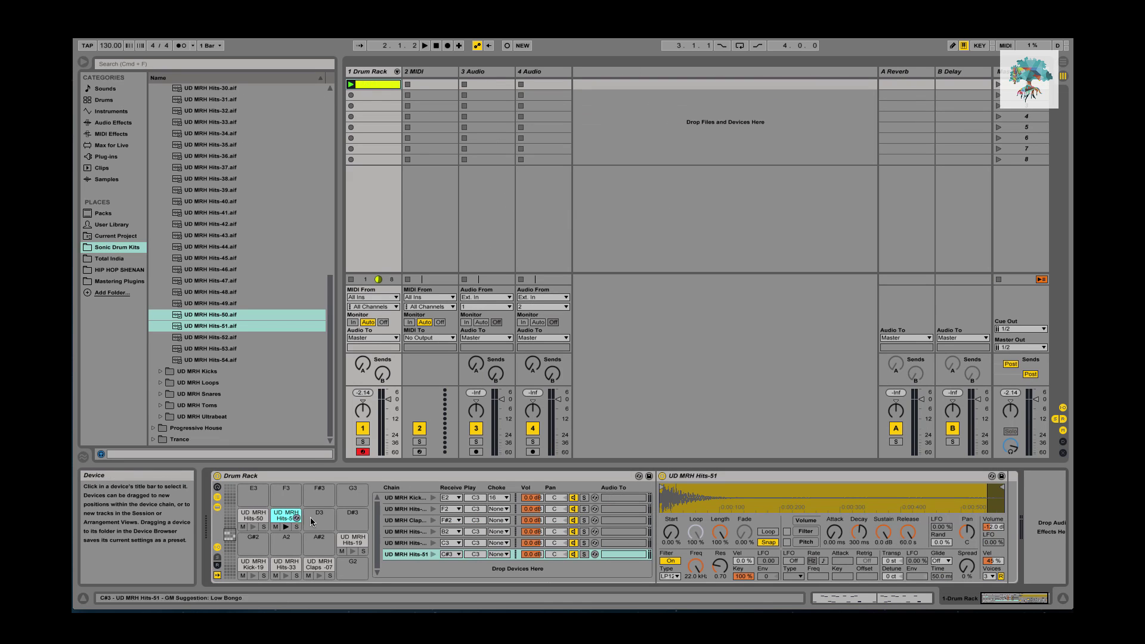
- Lower the volume of the Hits-50 pad's sample to about -19 dB and play the clip
left_click(249, 515)
key("space")
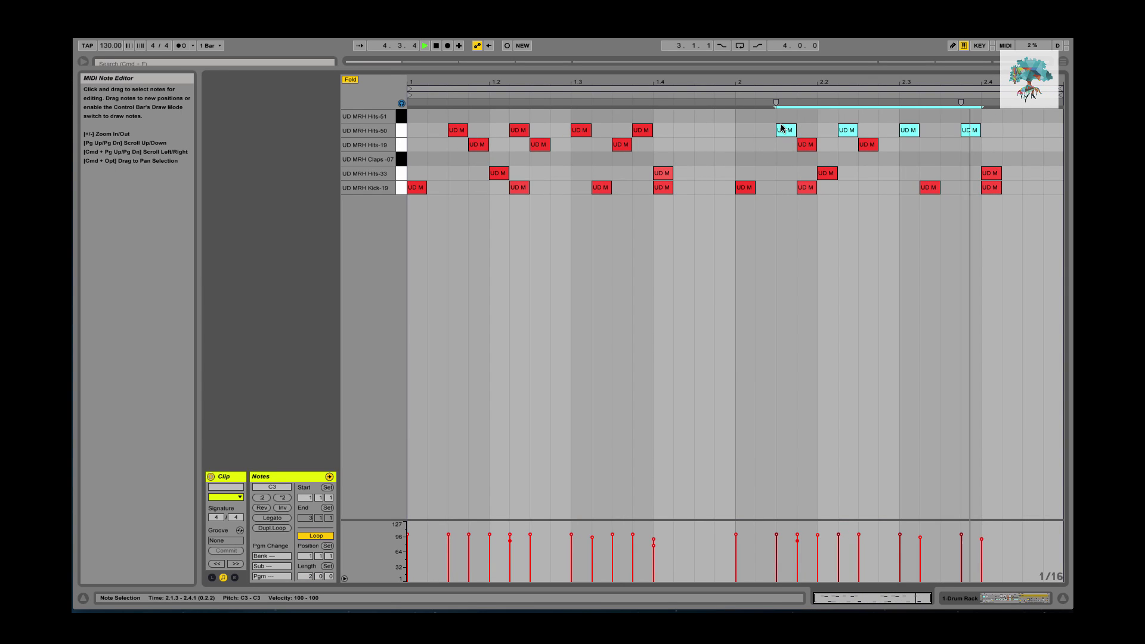
key("Tab")
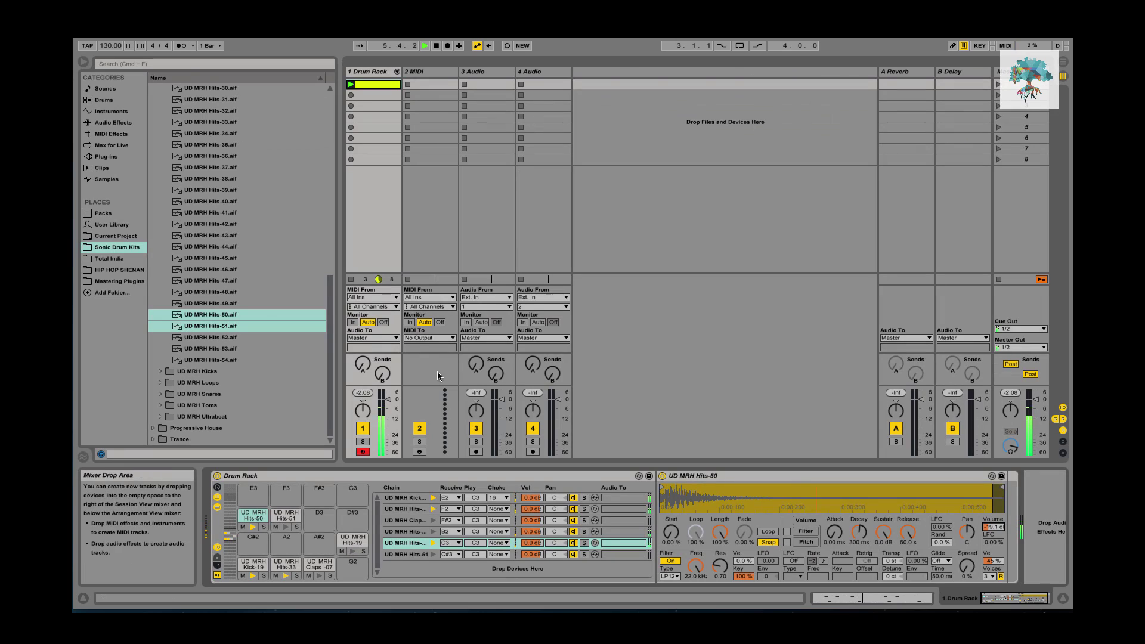
key("space")
- Audition other samples in the UD MRH Hits folder, including Hits-46, Hits-41 and Hits-35
left_click(219, 267)
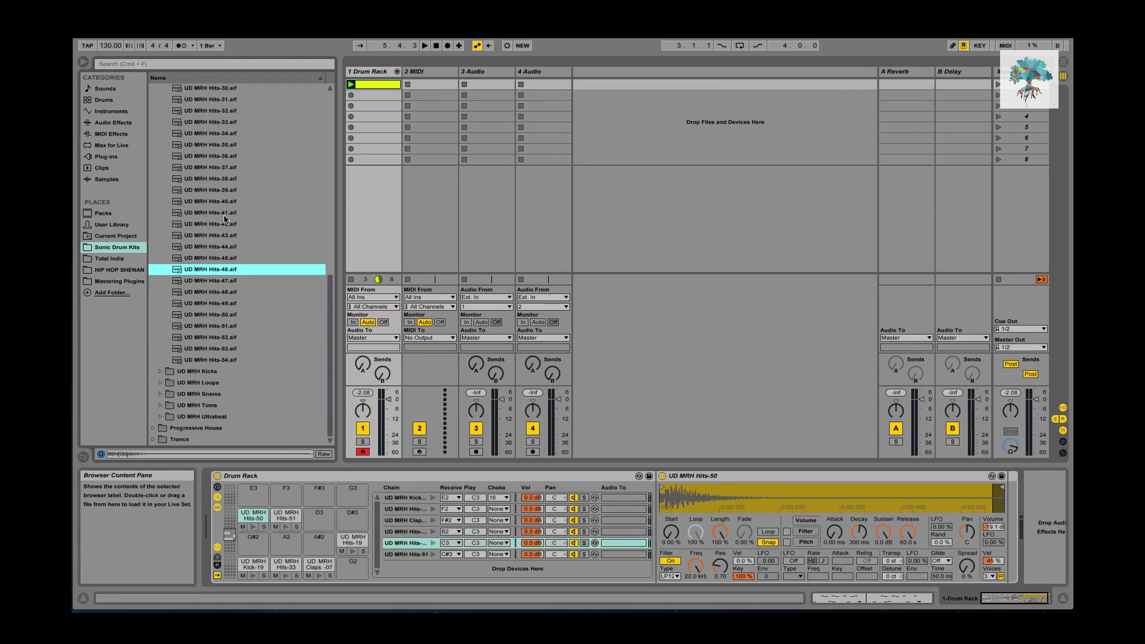
left_click(222, 213)
scroll(221, 214, "up", 3)
left_click(221, 203)
left_click(221, 246)
scroll(222, 245, "down", 1)
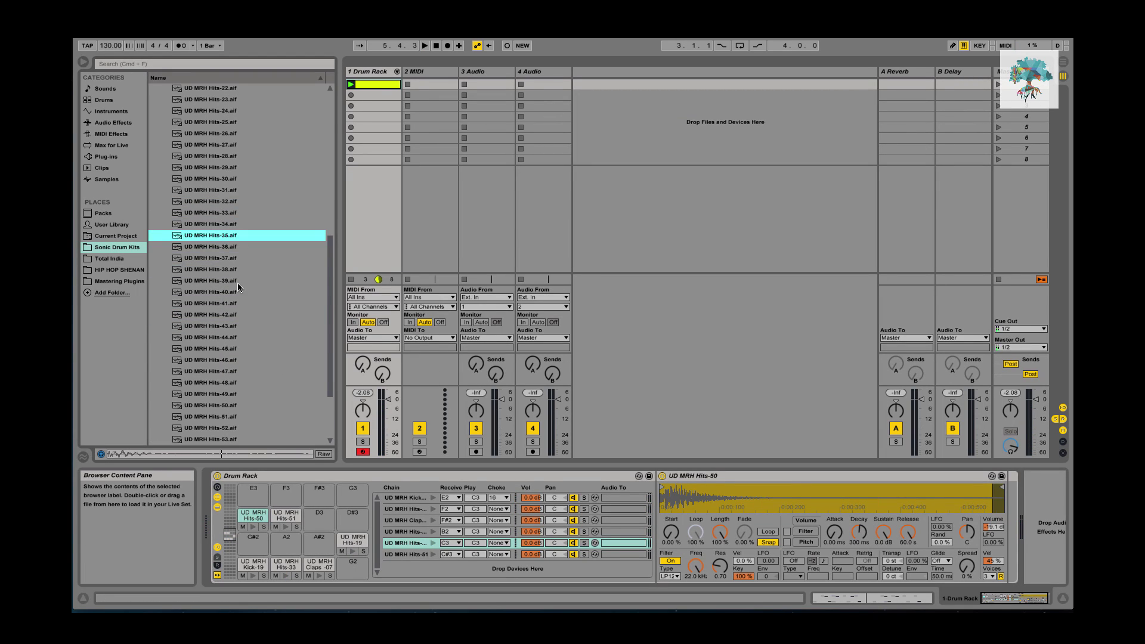
- Replace the Hits-51 sample on pad C#3 with UD MRH Hits-39 and add a Hits-39 note at 1.4.1
left_click(237, 281)
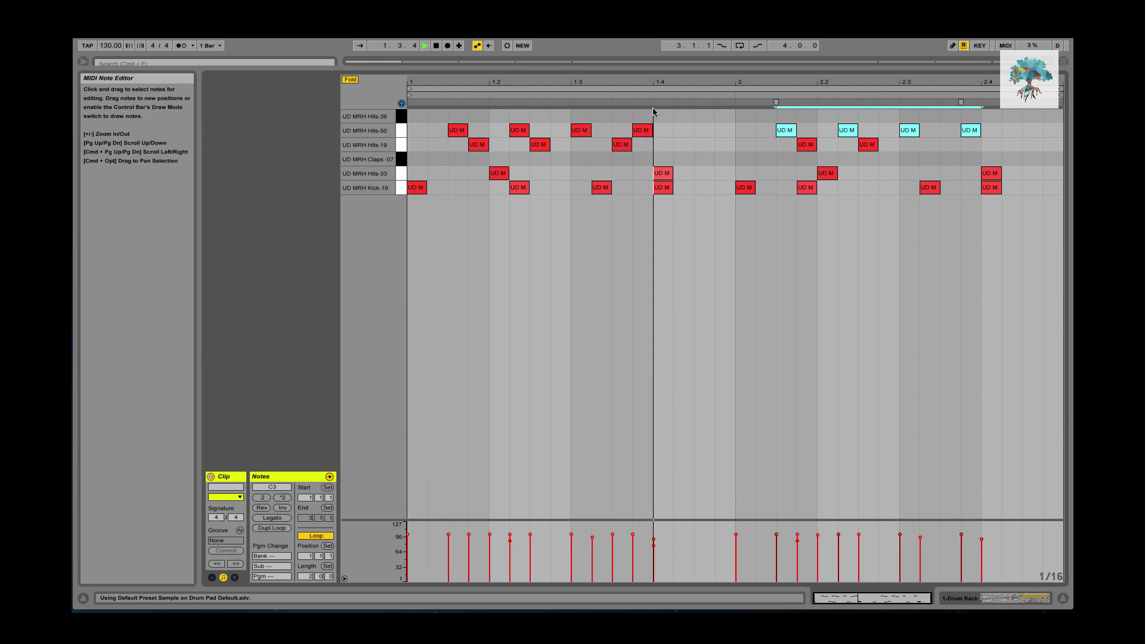
double_click(661, 115)
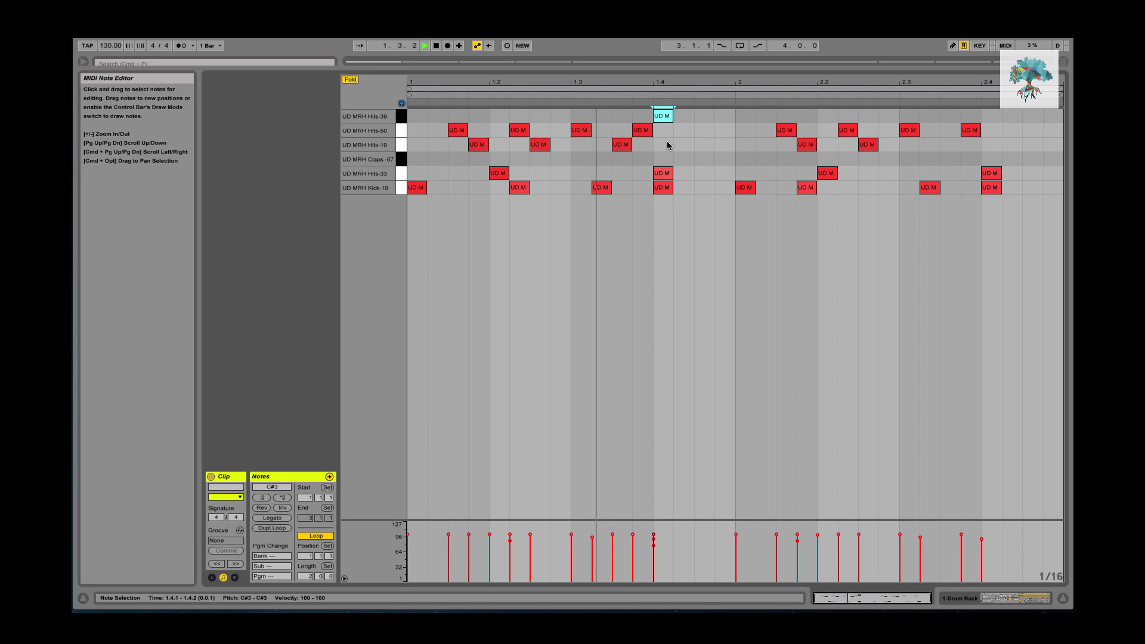
- Move the Hits-39 note to 1.3.4, add another Hits-39 note at 2.4.3 and play the clip
key("Left")
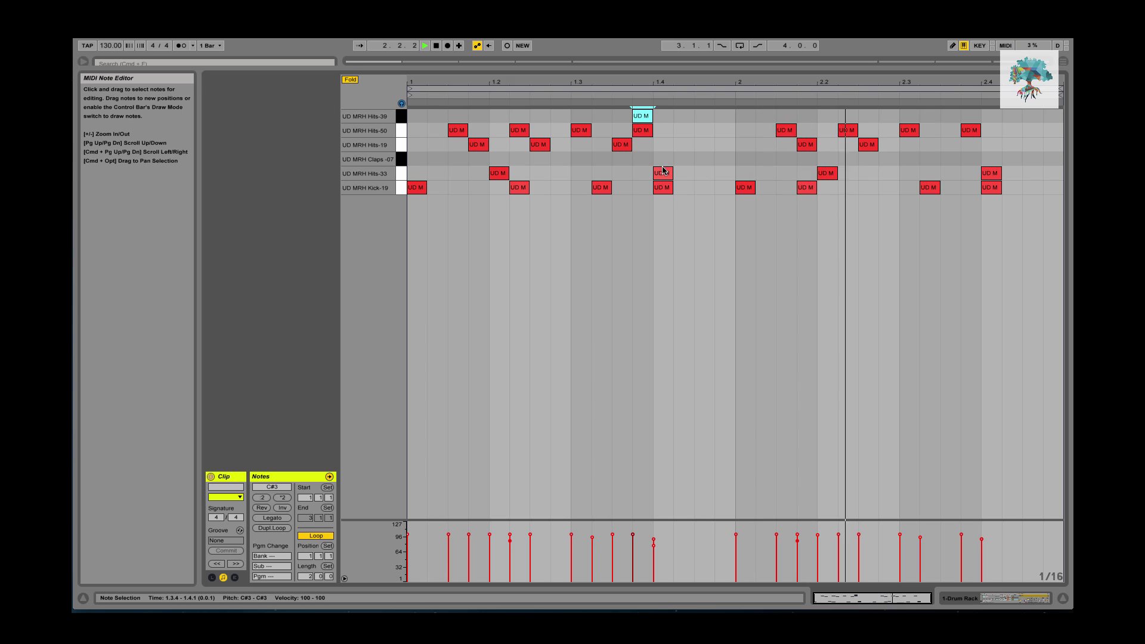
double_click(1029, 116)
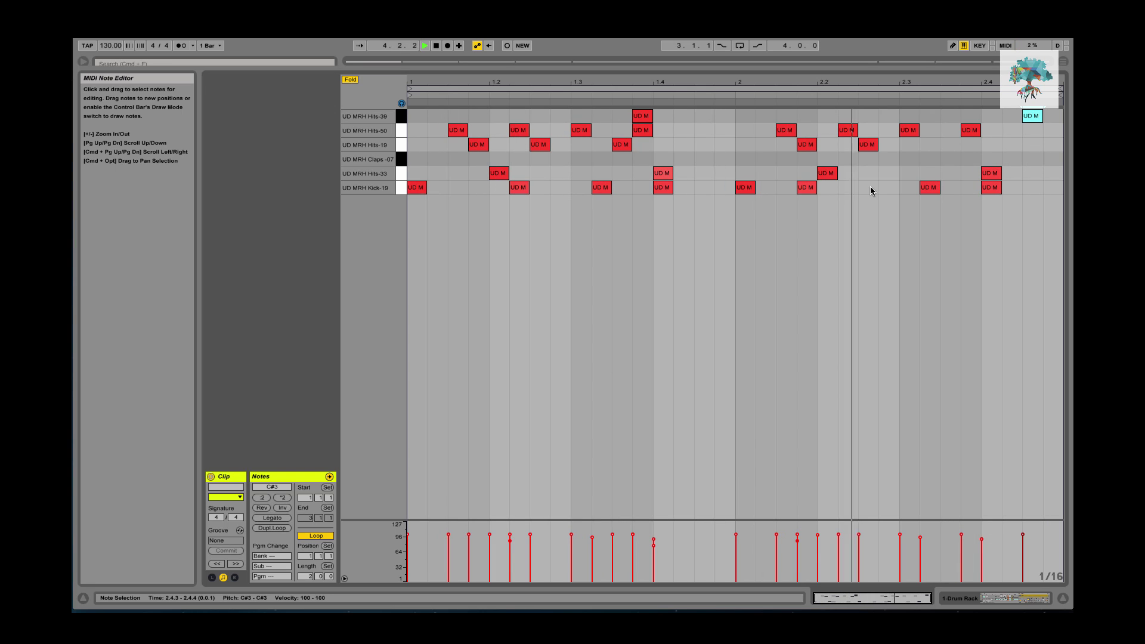
key("space")
key("super+s")
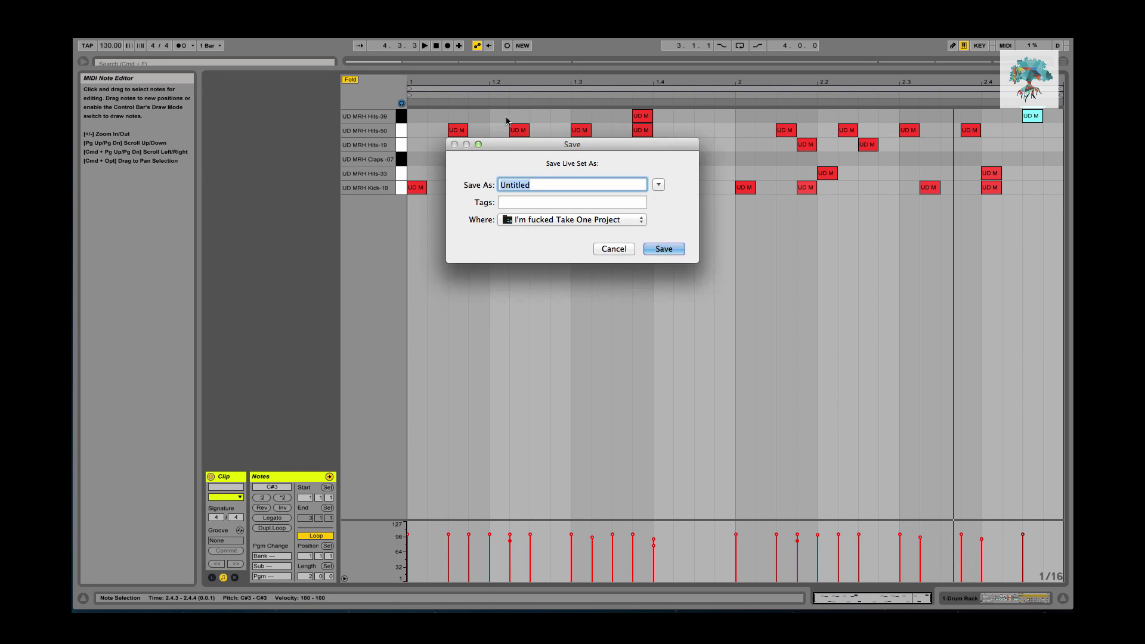
left_click(615, 249)
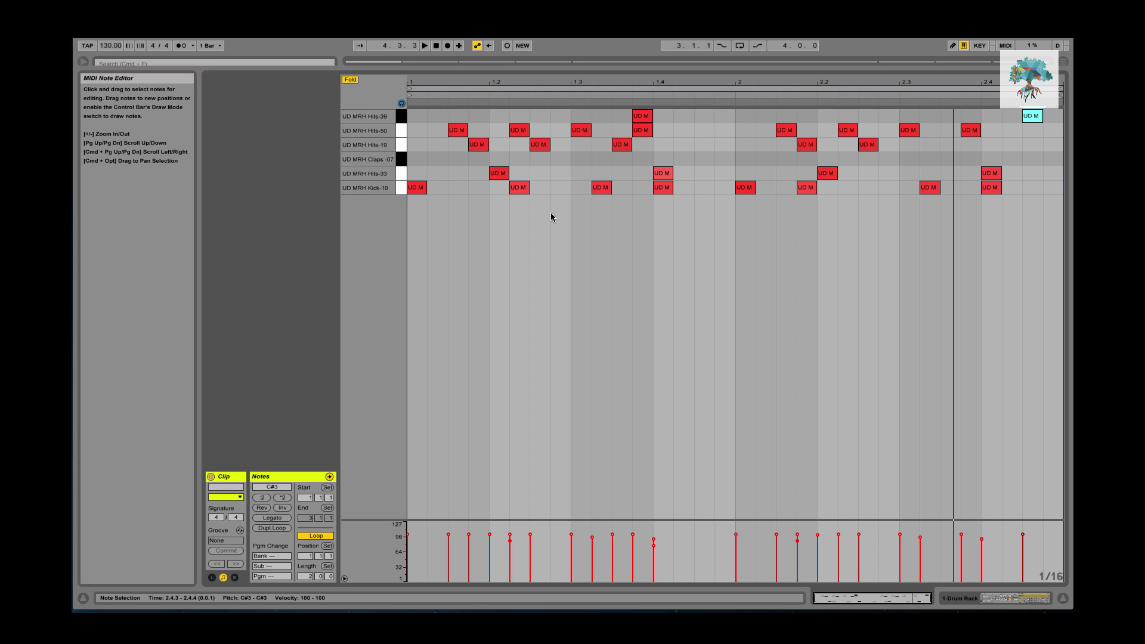
key("space")
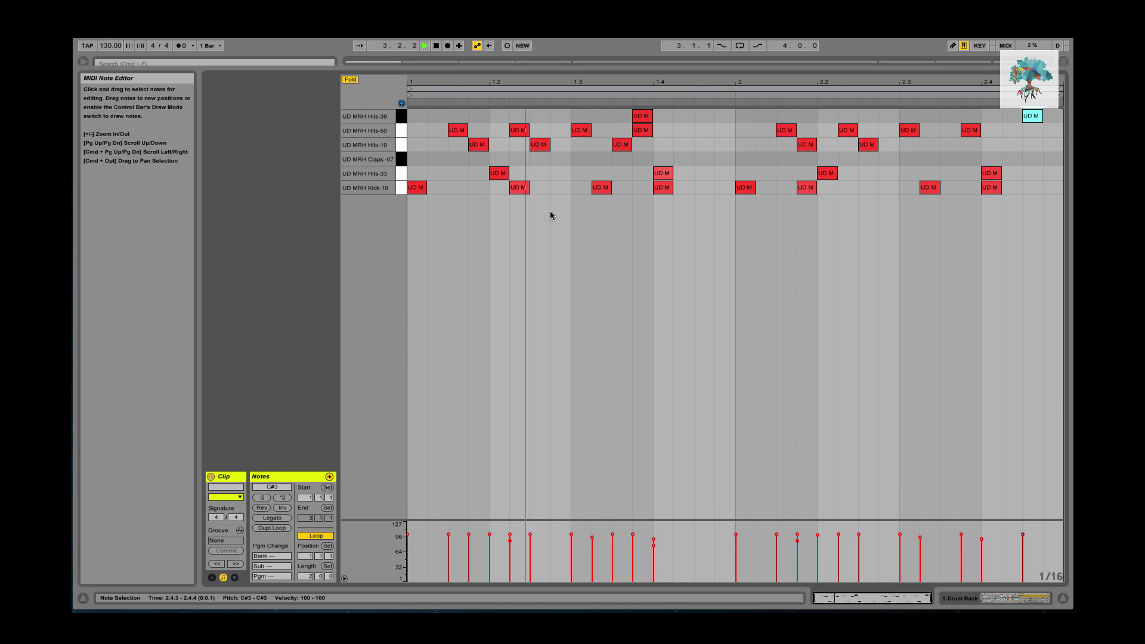
- Collapse the UD MRH Hits and Main Room House folders and open UD Prog Hats under Progressive House
key("Tab")
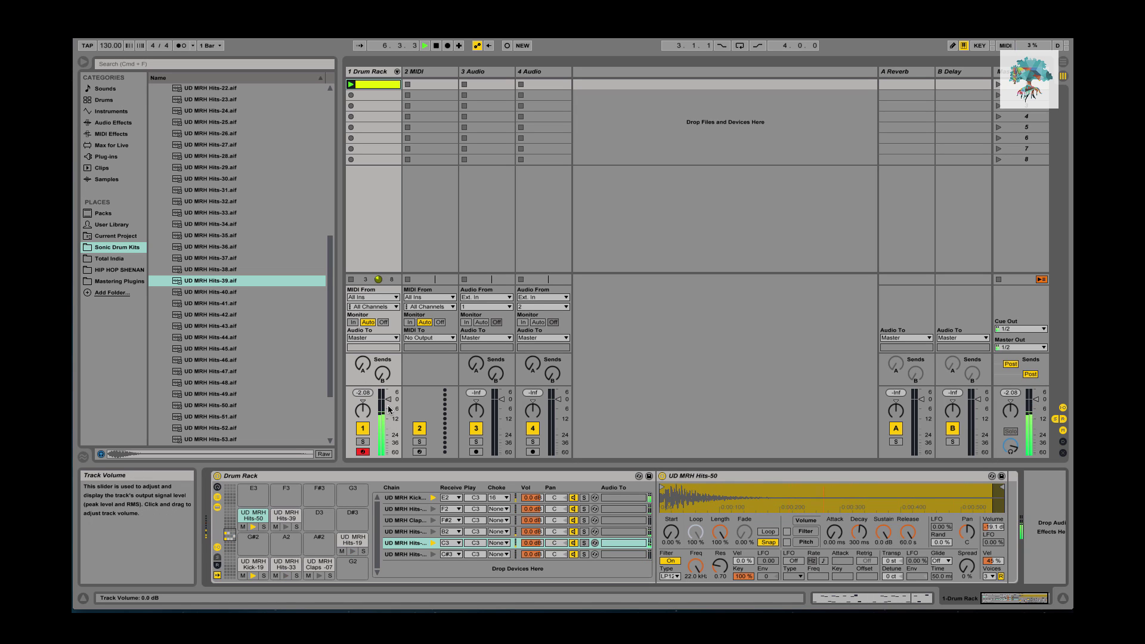
scroll(231, 313, "up", 10)
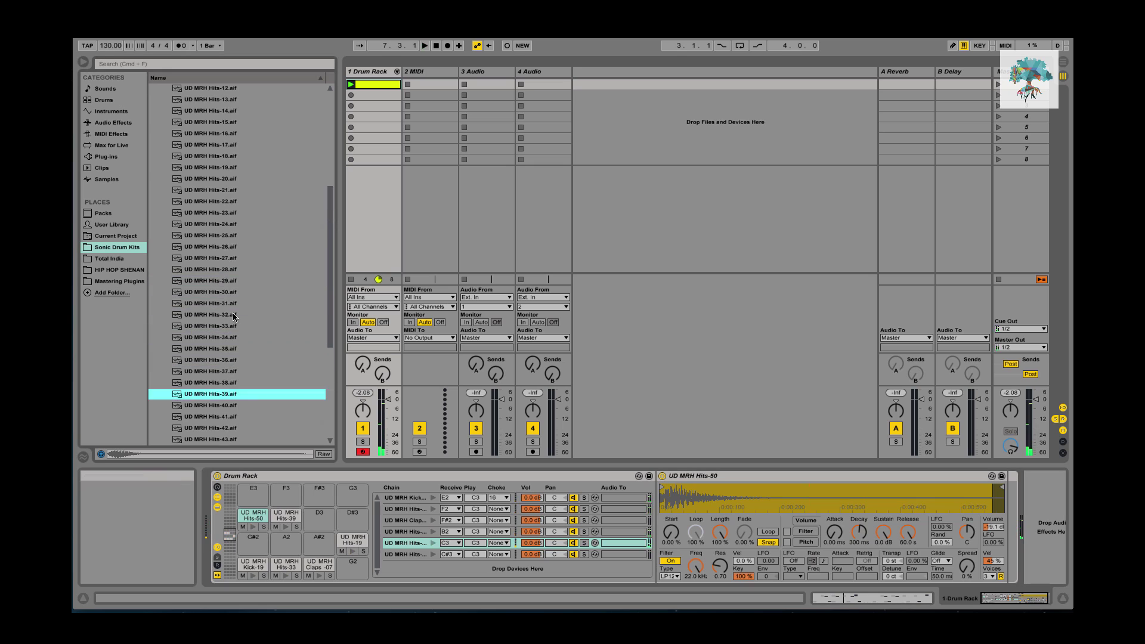
left_click(160, 169)
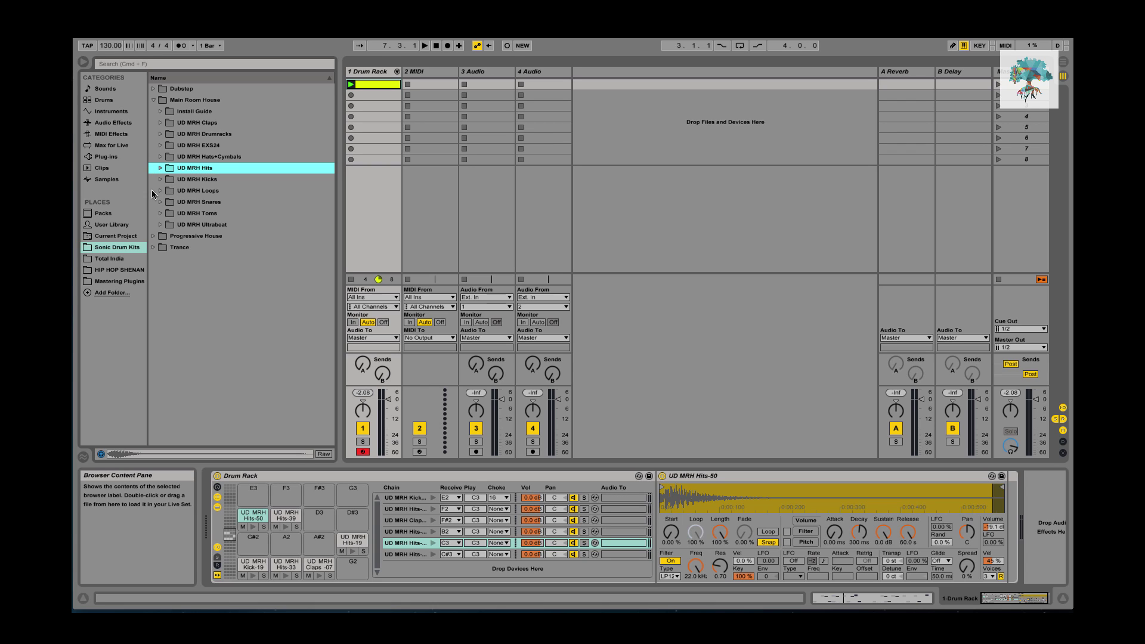
left_click(153, 100)
left_click(153, 111)
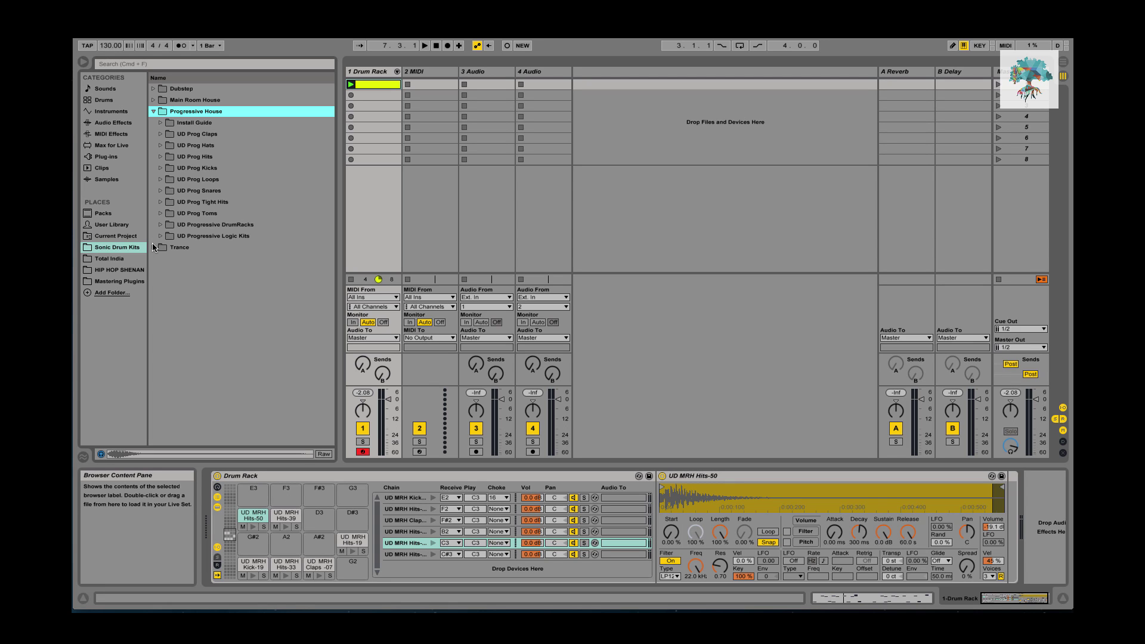
left_click(160, 145)
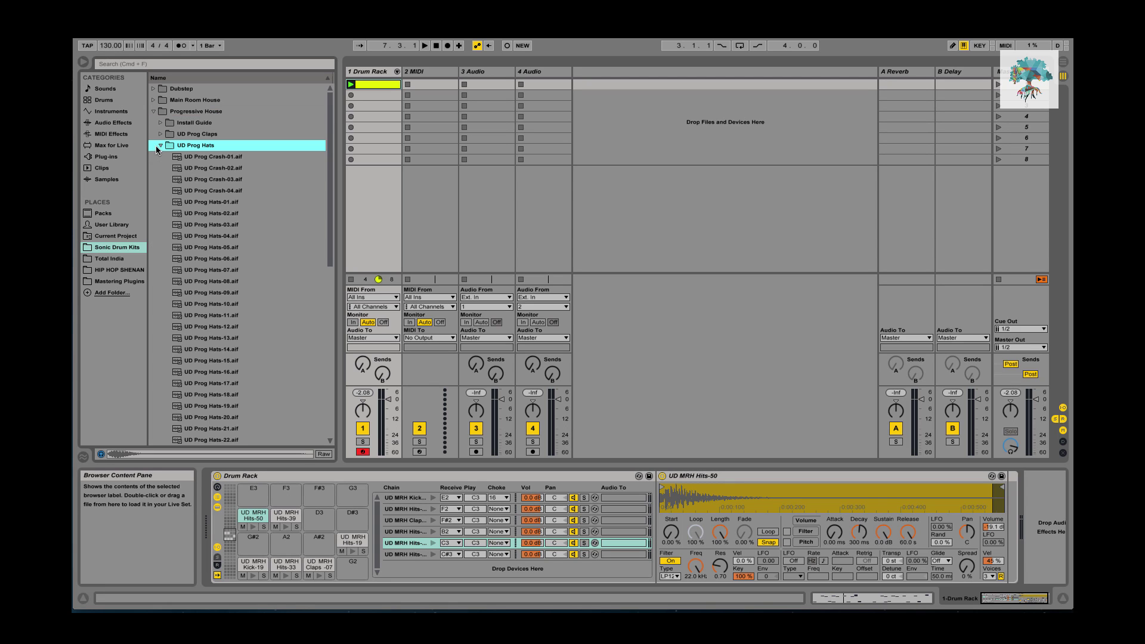
- Audition samples in the UD Prog Hats folder, including Hats-23, Hats-29 and Hats-32
scroll(210, 252, "down", 5)
left_click(211, 247)
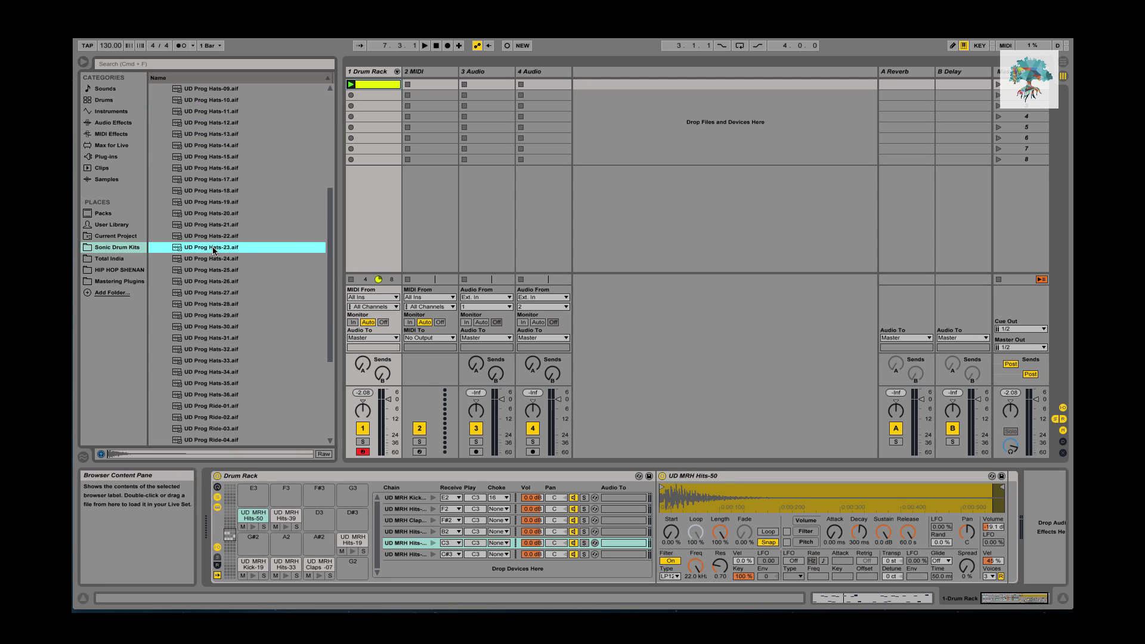
key("Up")
key("Up")
key("Up")
key("Up")
key("Up")
key("Up")
key("Up")
key("Up")
scroll(221, 314, "up", 3)
left_click(220, 314)
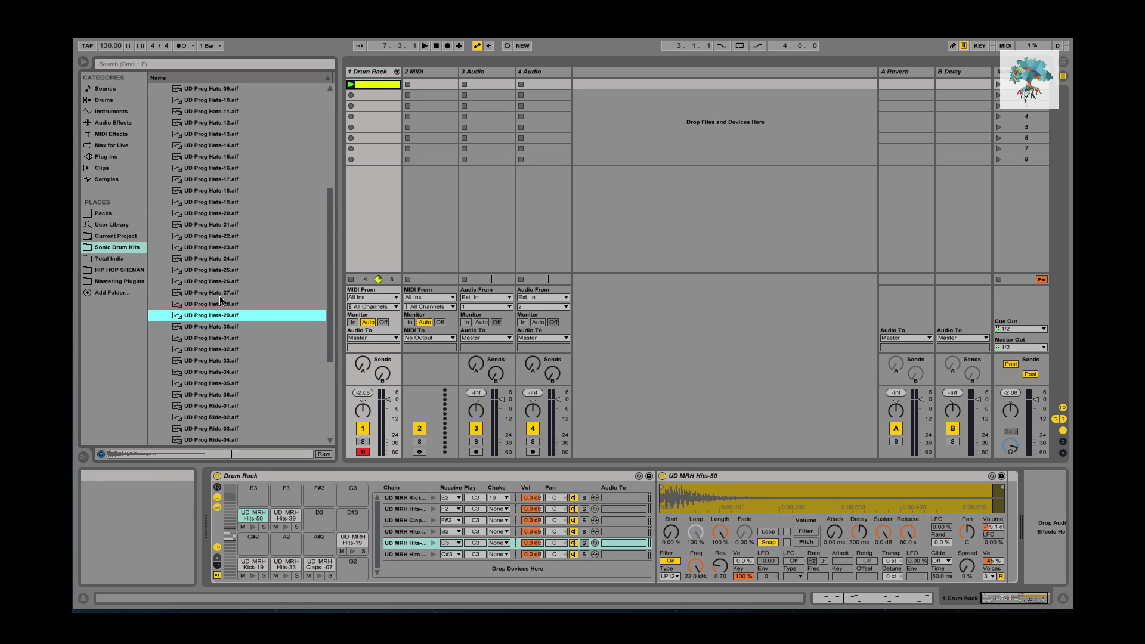
left_click(219, 247)
left_click(219, 304)
left_click(220, 284)
left_click(219, 349)
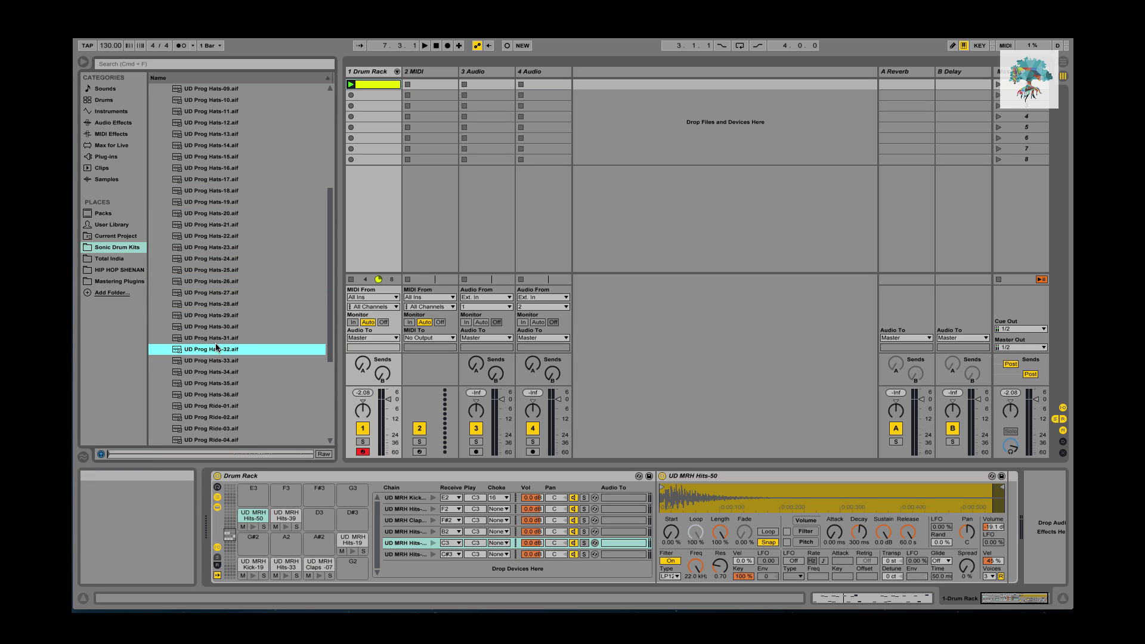
- Load the UD Prog Hats-34 sample onto the empty pad D3 of the Drum Rack
scroll(221, 346, "down", 1)
left_click(226, 383)
left_click(209, 350)
left_click_drag(202, 352, 320, 516)
- Audition further UD Prog Hats samples and load UD Prog Hats-10 onto pad D#3
left_click(218, 305)
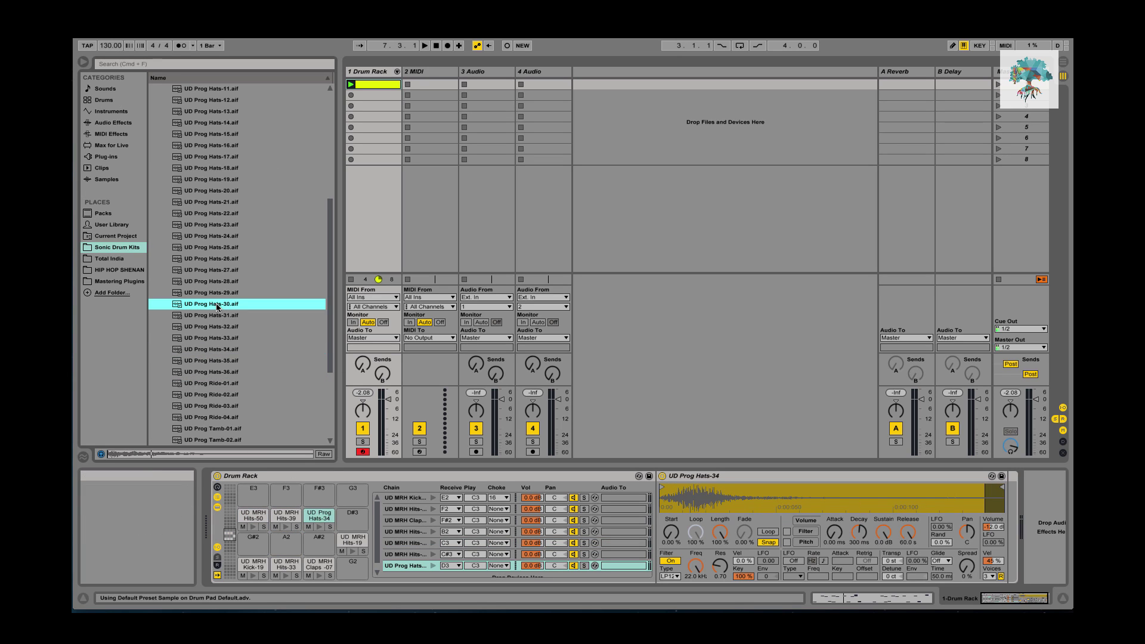
left_click(225, 292)
left_click(225, 269)
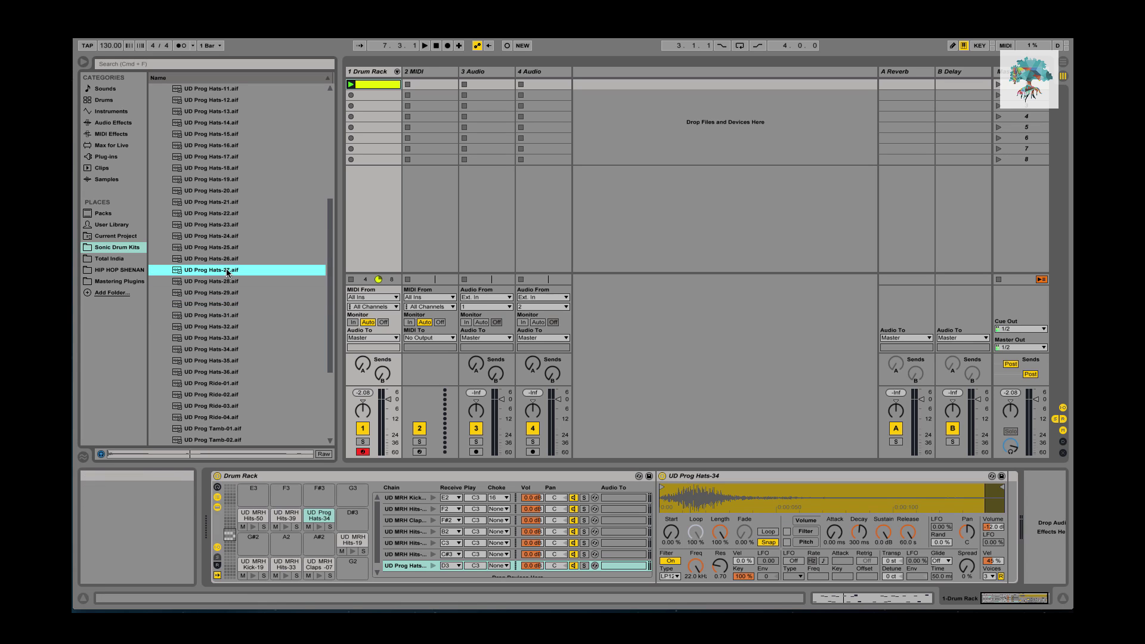
left_click(225, 213)
scroll(225, 208, "up", 3)
left_click(225, 205)
left_click(224, 167)
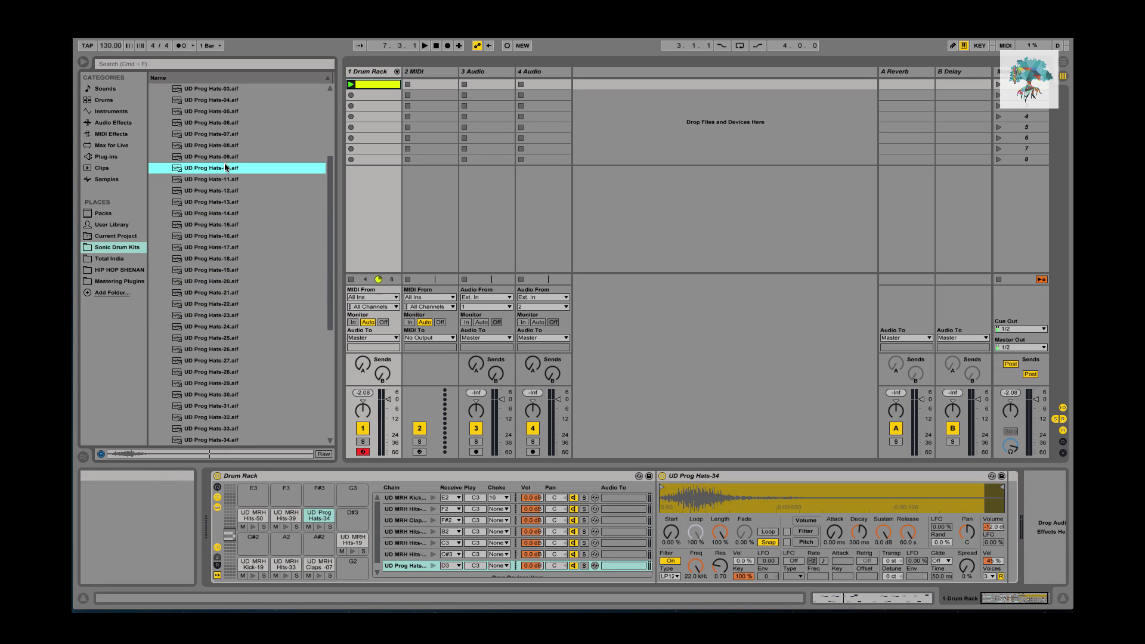
scroll(226, 177, "up", 1)
left_click_drag(336, 203, 352, 514)
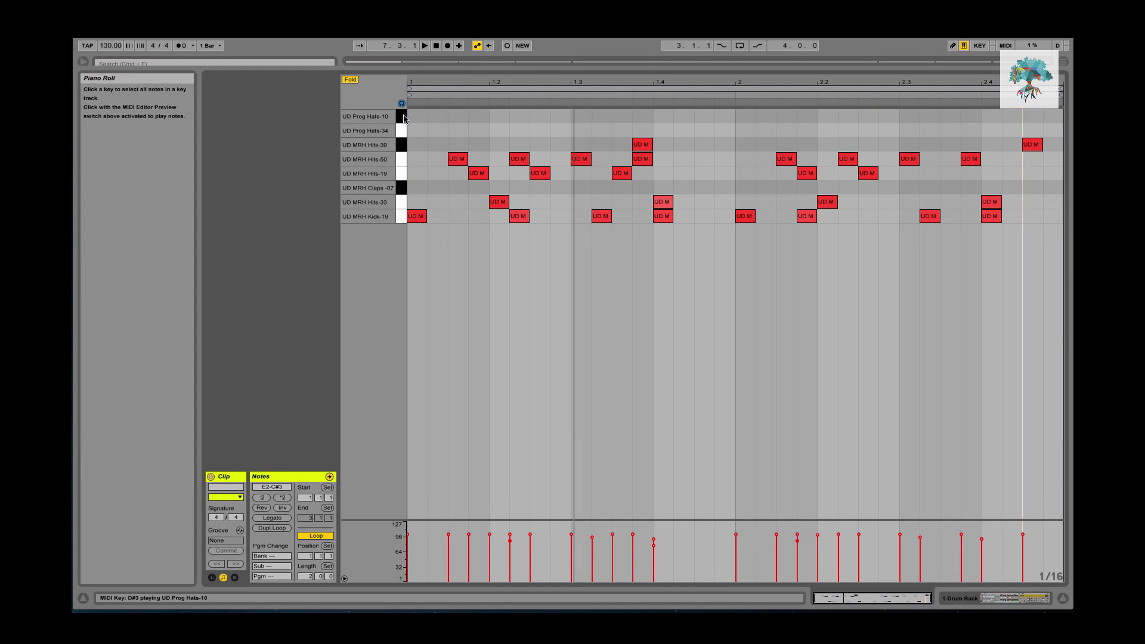
- Add Hats-10 notes at 1.1.1 and 1.1.3 and Hats-34 notes at 1.1.2 and 1.1.4
double_click(421, 120)
double_click(437, 132)
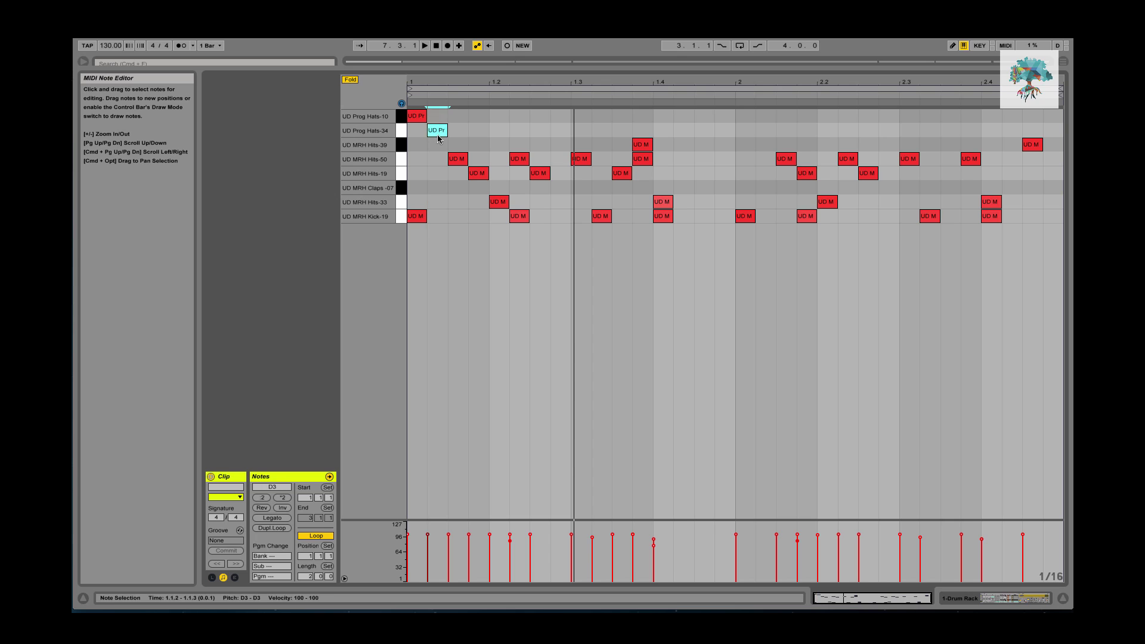
double_click(457, 117)
left_click(488, 132)
double_click(478, 131)
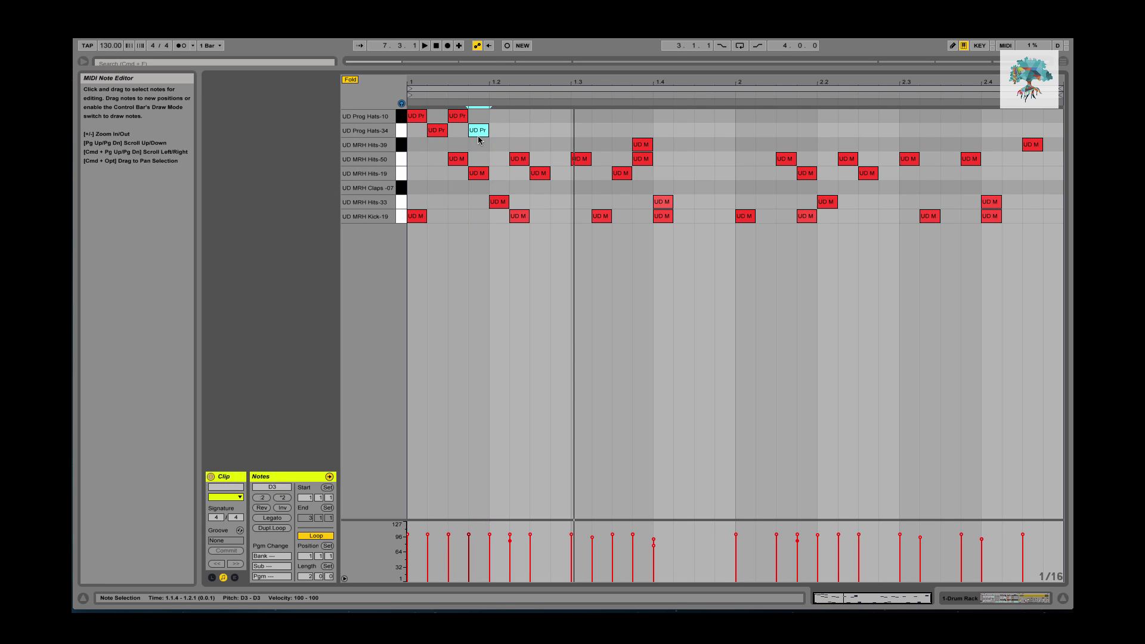
- Duplicate the alternating hat notes repeatedly until they fill both bars
left_click_drag(511, 138, 408, 112)
key("super+d")
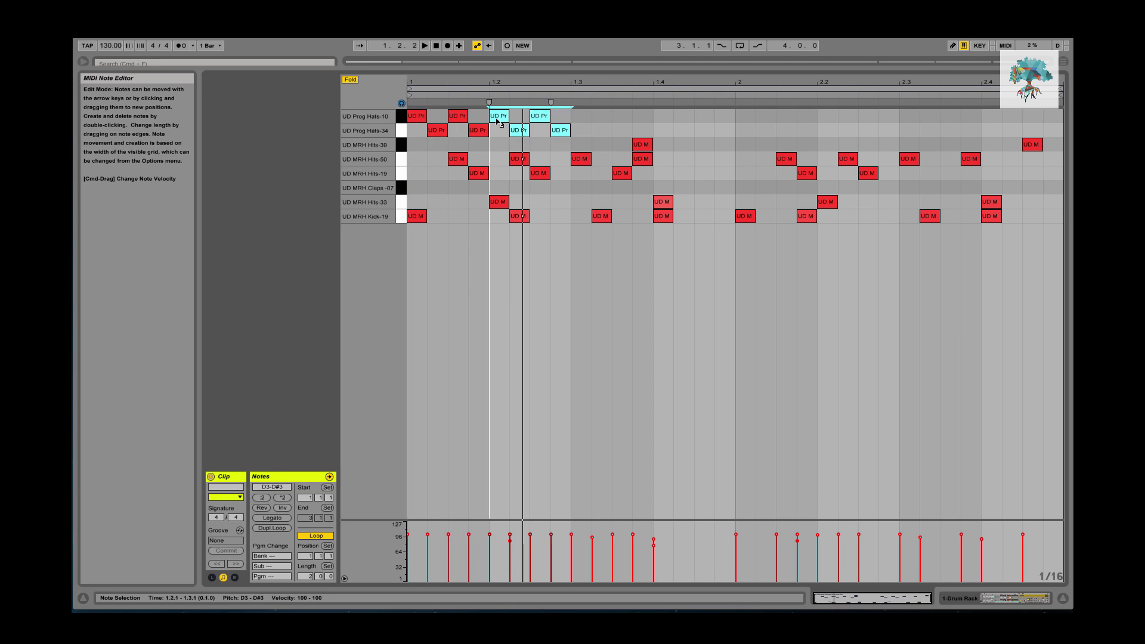
left_click_drag(592, 136, 415, 109)
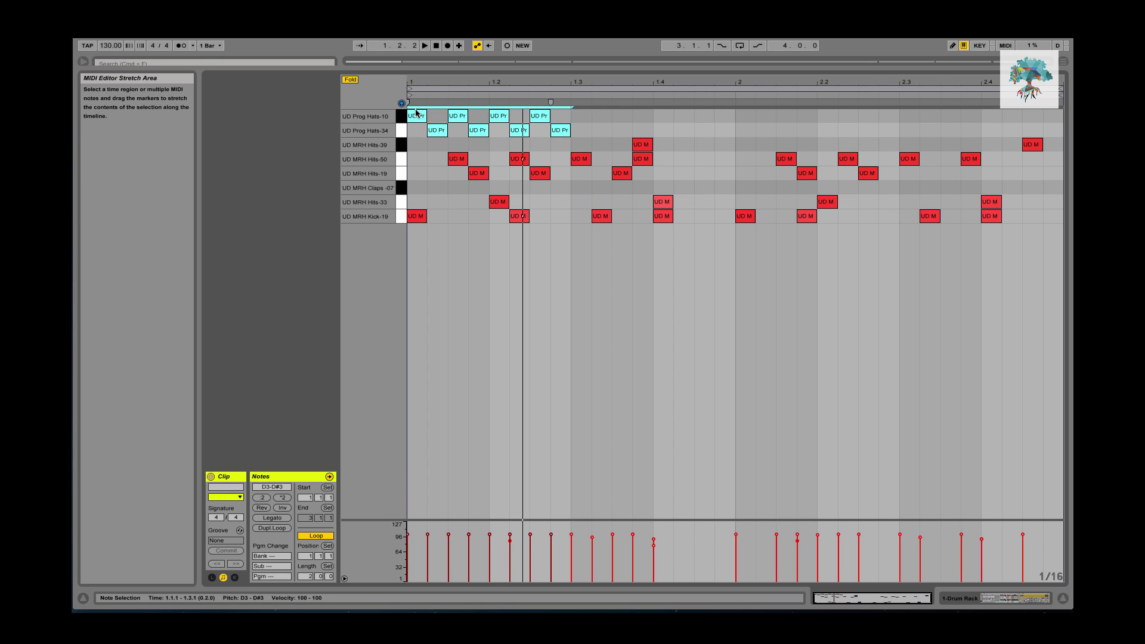
key("super+d")
left_click_drag(742, 137, 417, 104)
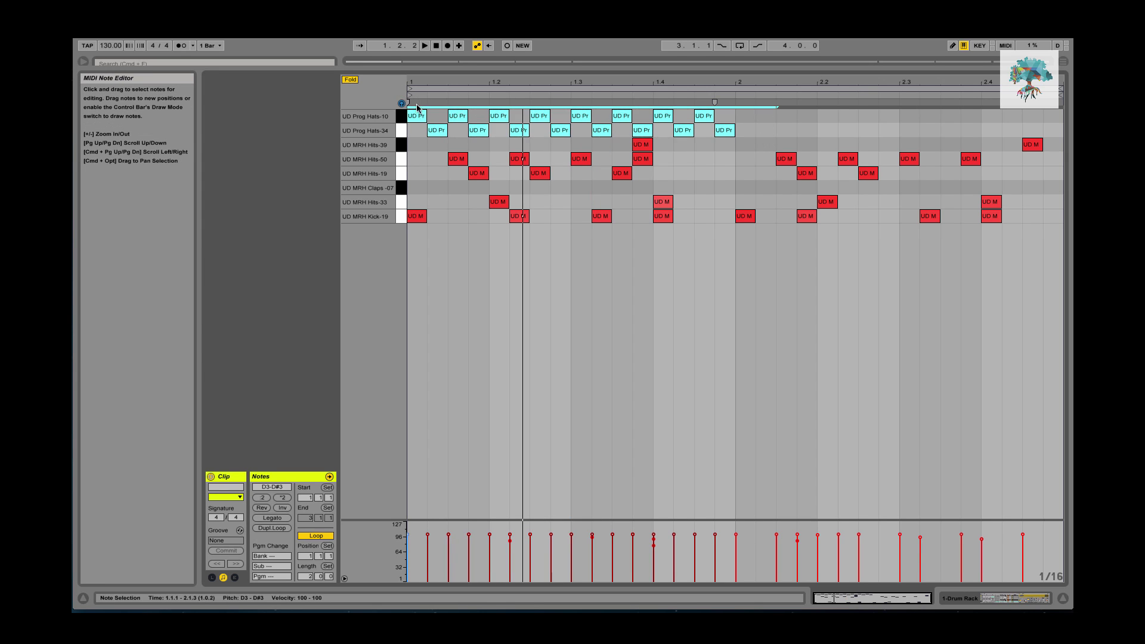
key("super+d")
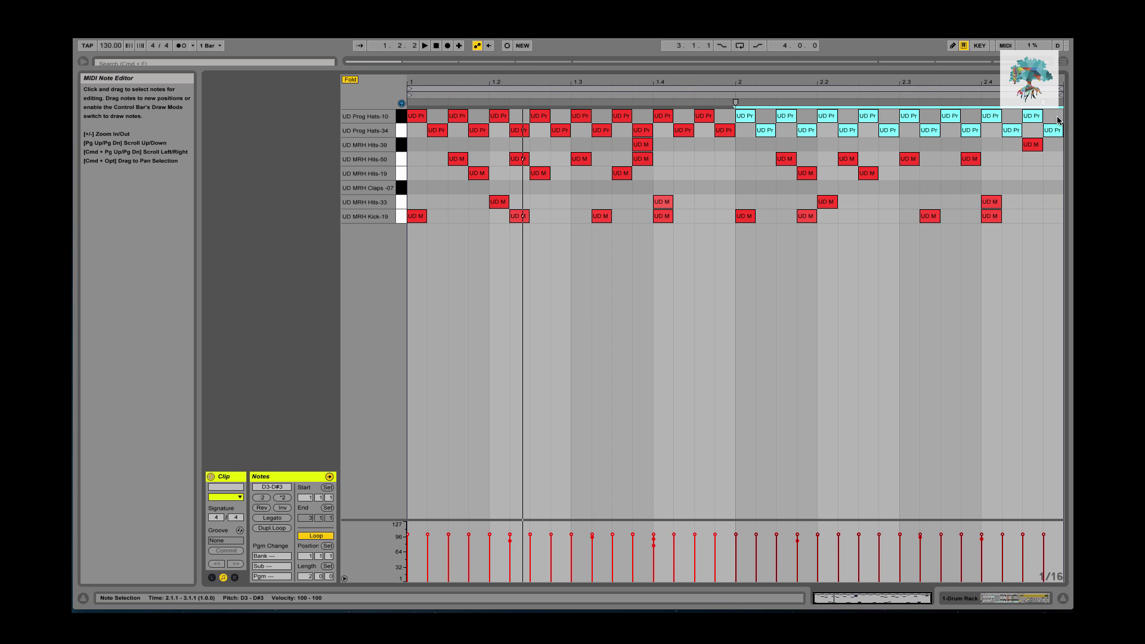
- Lower the velocity of all Hats-10 and Hats-34 notes to 29 and play the clip
left_click_drag(1057, 120, 408, 127)
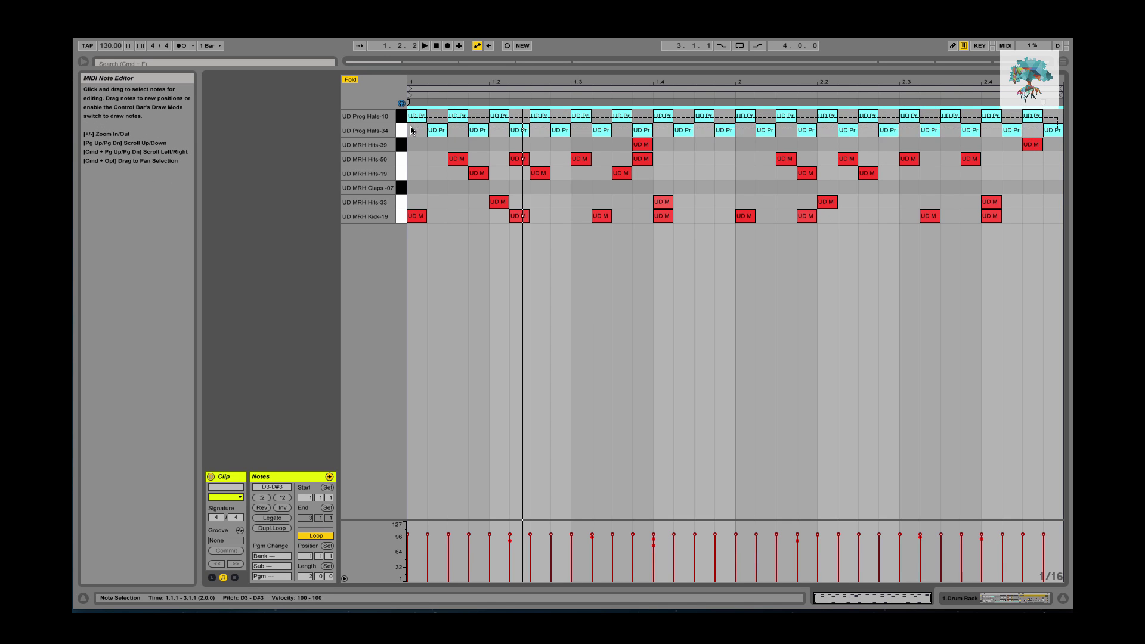
left_click_drag(674, 534, 674, 567)
key("space")
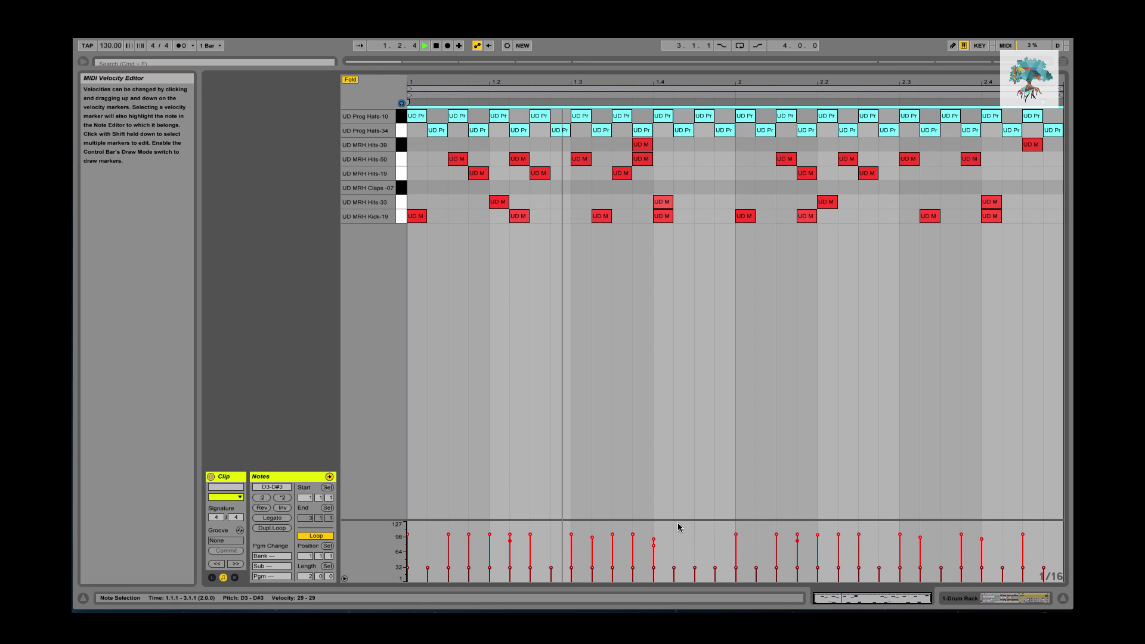
key("space")
- Delete all hat notes in beat 4 of bar 1 and play the clip
left_click_drag(654, 107, 719, 153)
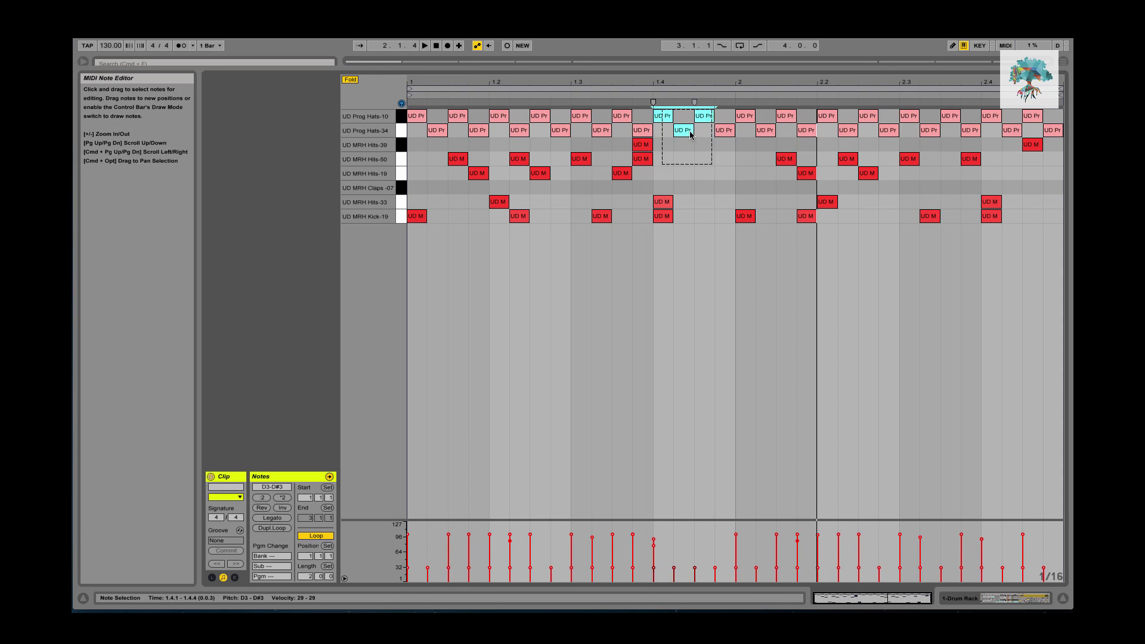
key("Delete")
key("space")
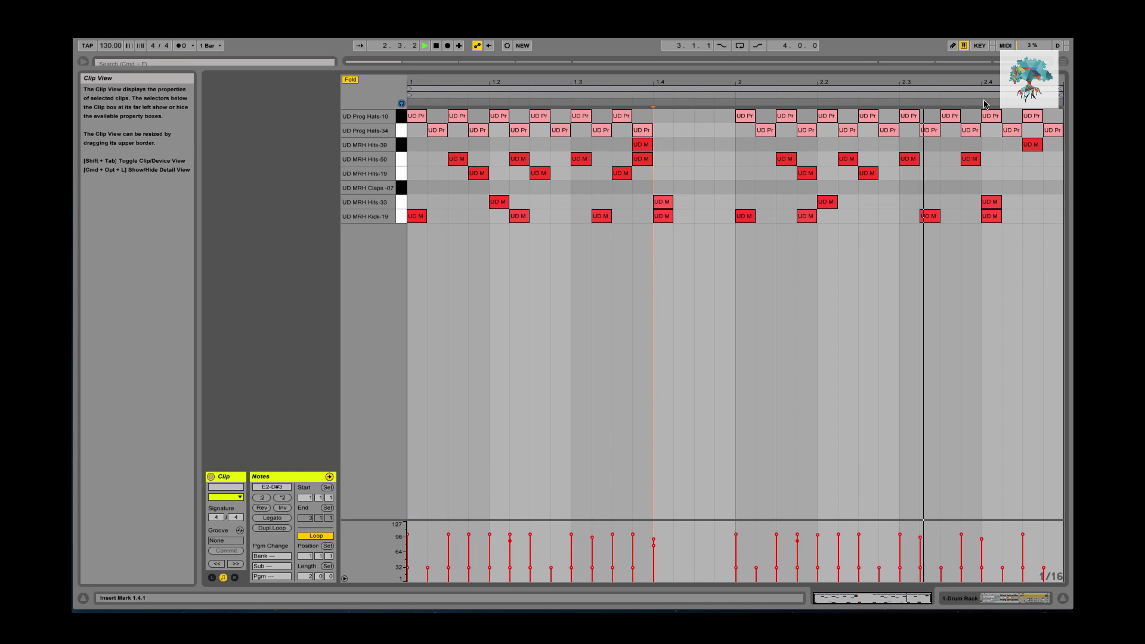
key("space")
- Try the pattern without the hat notes in beat 3 of bar 2, and undo their deletion
left_click_drag(913, 138, 973, 98)
key("Delete")
key("space")
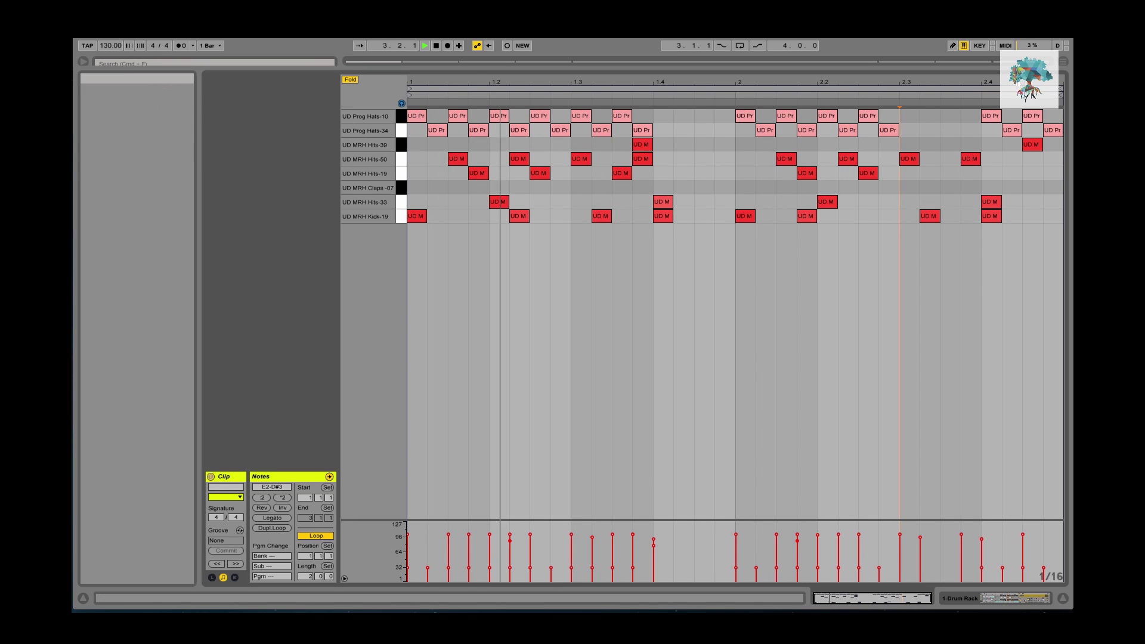
key("space")
key("ctrl+z")
- Delete the hat notes in beat 4 of bar 2 and the Hats-34 note at 1.3.4, and play the clip
mouse_move(994, 140)
left_mouse_down()
mouse_move(1060, 89)
mouse_move(995, 135)
left_mouse_up()
left_click(1047, 148)
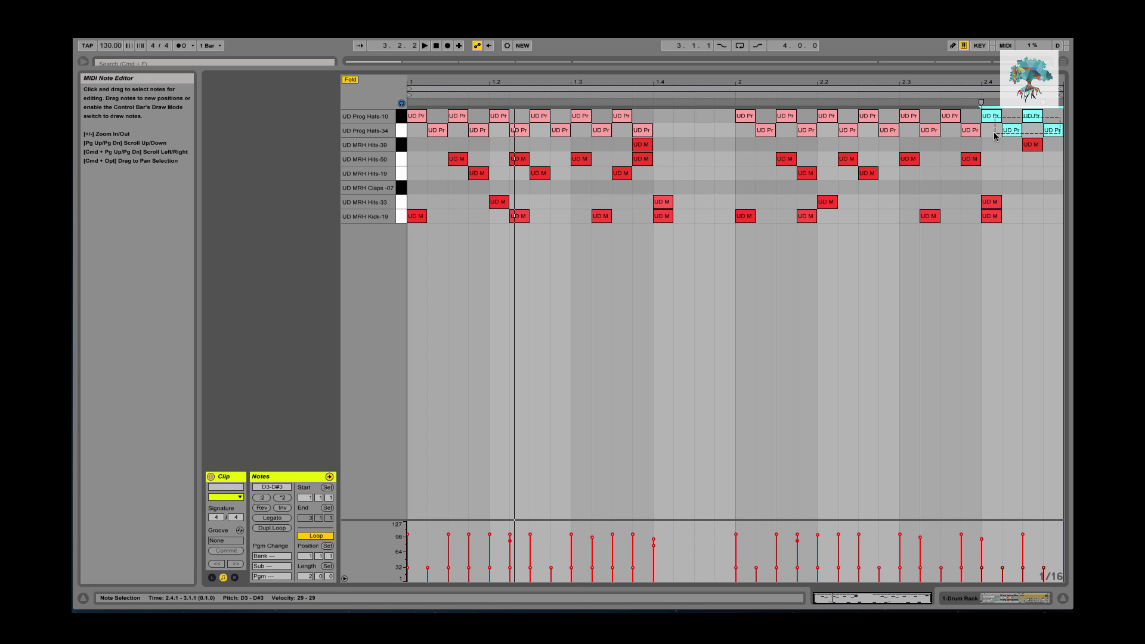
key("Delete")
left_click(646, 131)
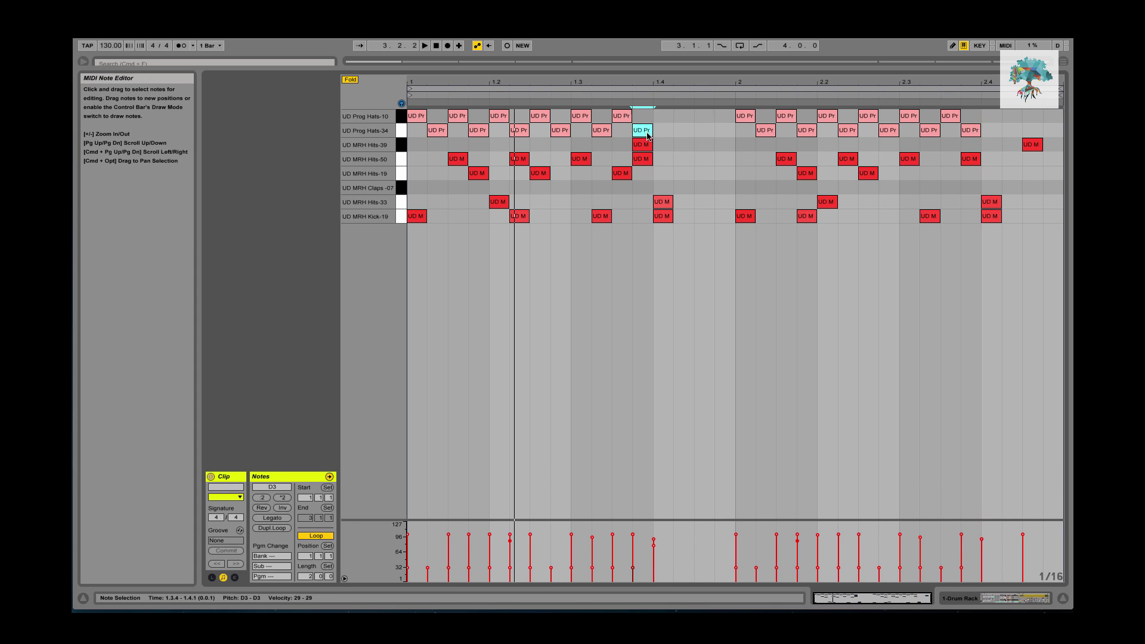
key("Delete")
key("space")
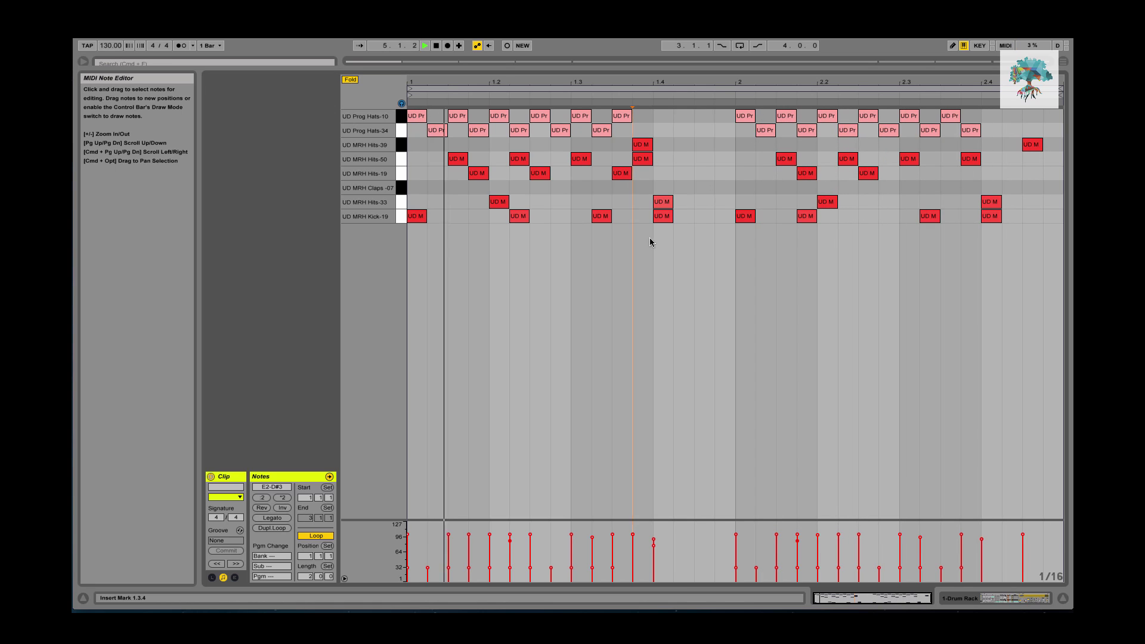
key("space")
- Delete all remaining hat notes in beats 2 and 3 of bar 1
left_click(622, 117)
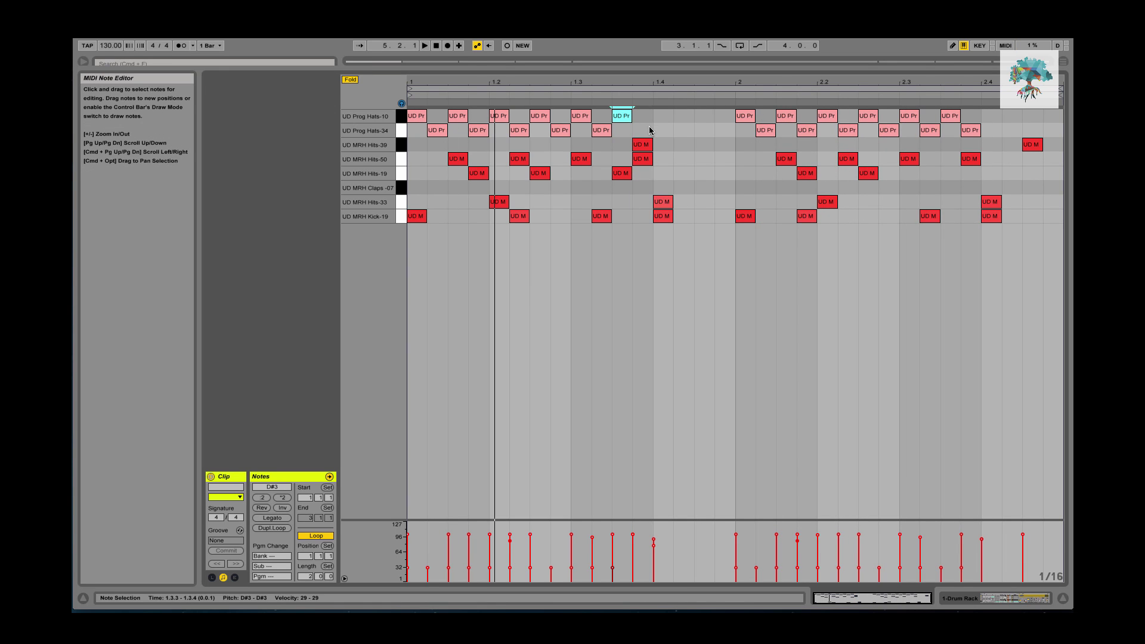
left_click_drag(655, 136, 489, 101)
key("Delete")
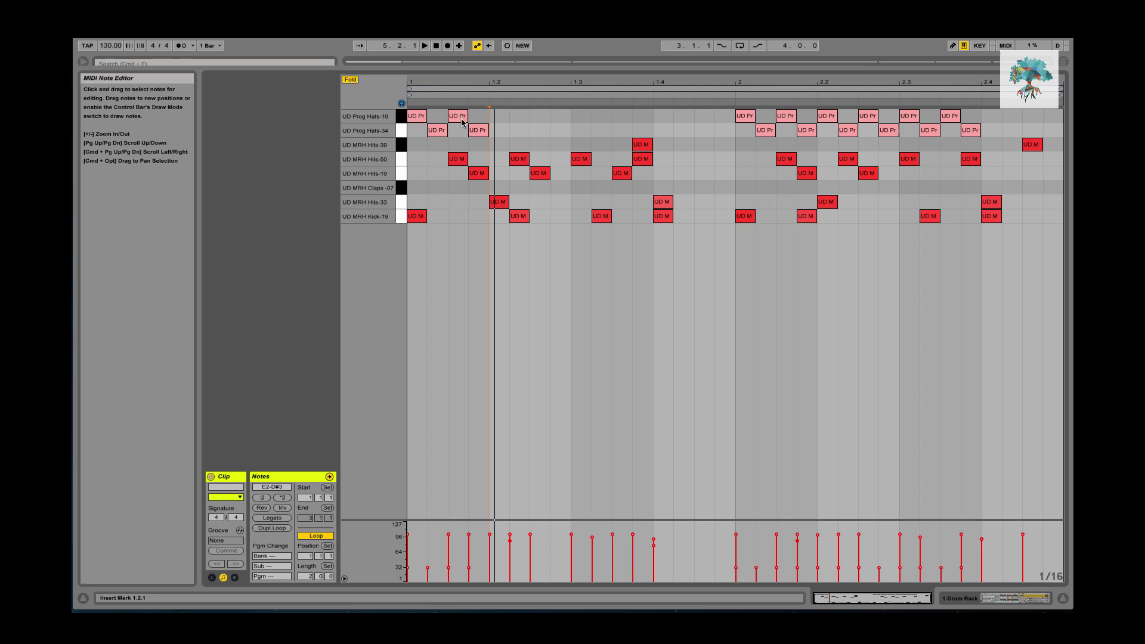
- Vary the hat velocities in beat 1 of bar 1: both Hats-34 notes to about 20 and the Hats-10 note at 1.1.3 to 46
left_click(417, 117)
left_click(436, 130)
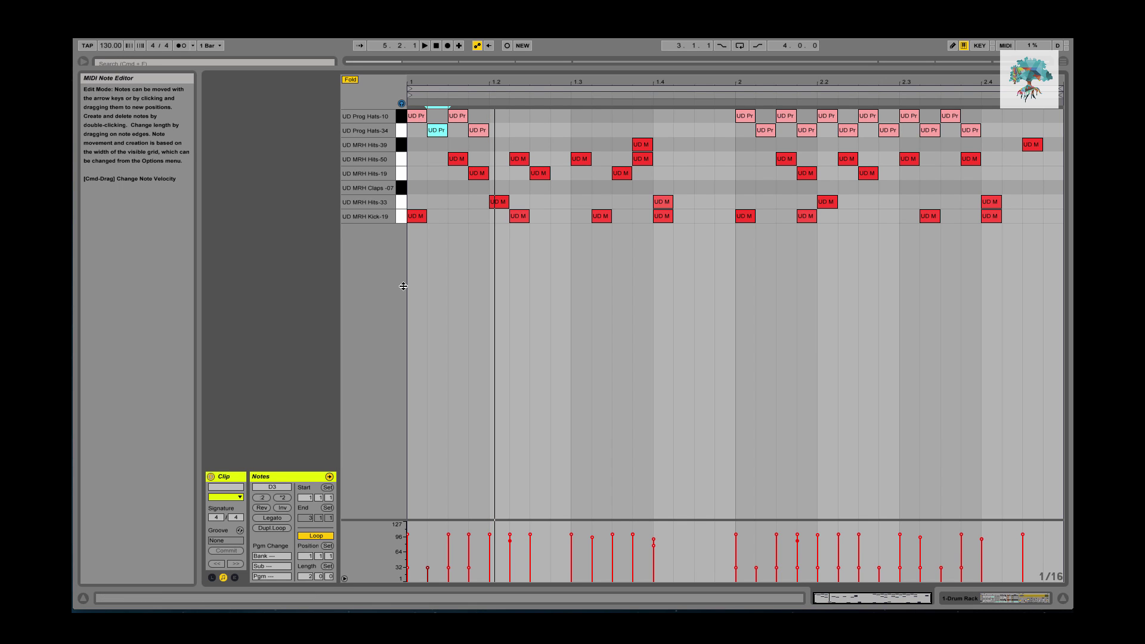
key("alt+Right")
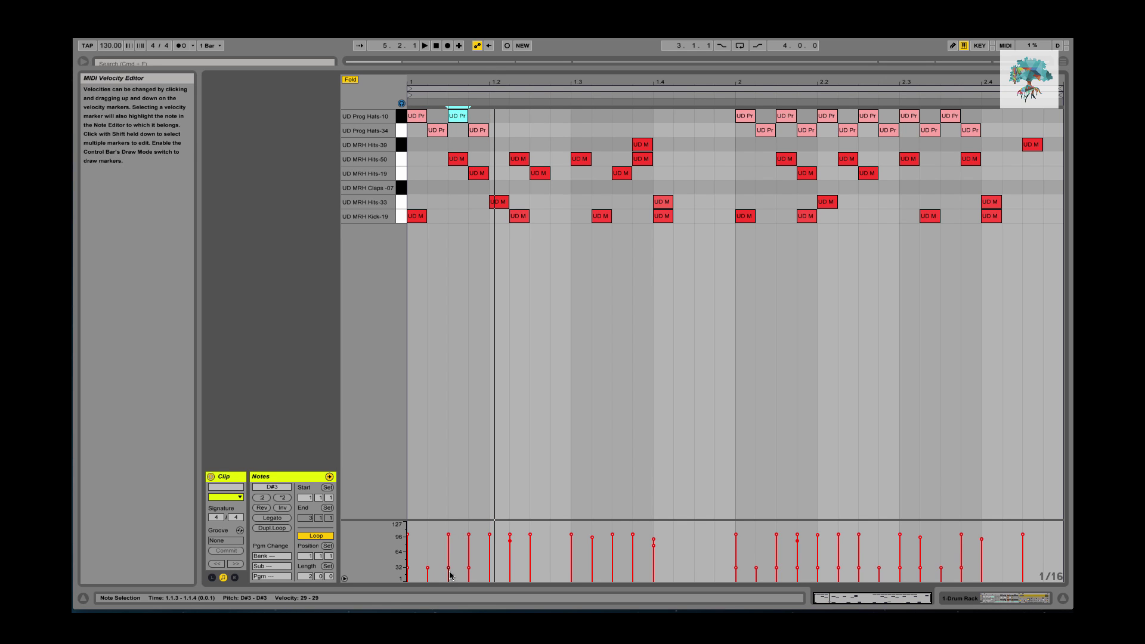
mouse_move(451, 567)
left_mouse_down()
mouse_move(450, 558)
mouse_move(413, 585)
mouse_move(469, 572)
left_mouse_up()
- Repeat the beat 1 hat pattern through 1.3.3, and replace all of bar 2's hat notes with a copy of bar 1's hats
left_click_drag(527, 136, 411, 114)
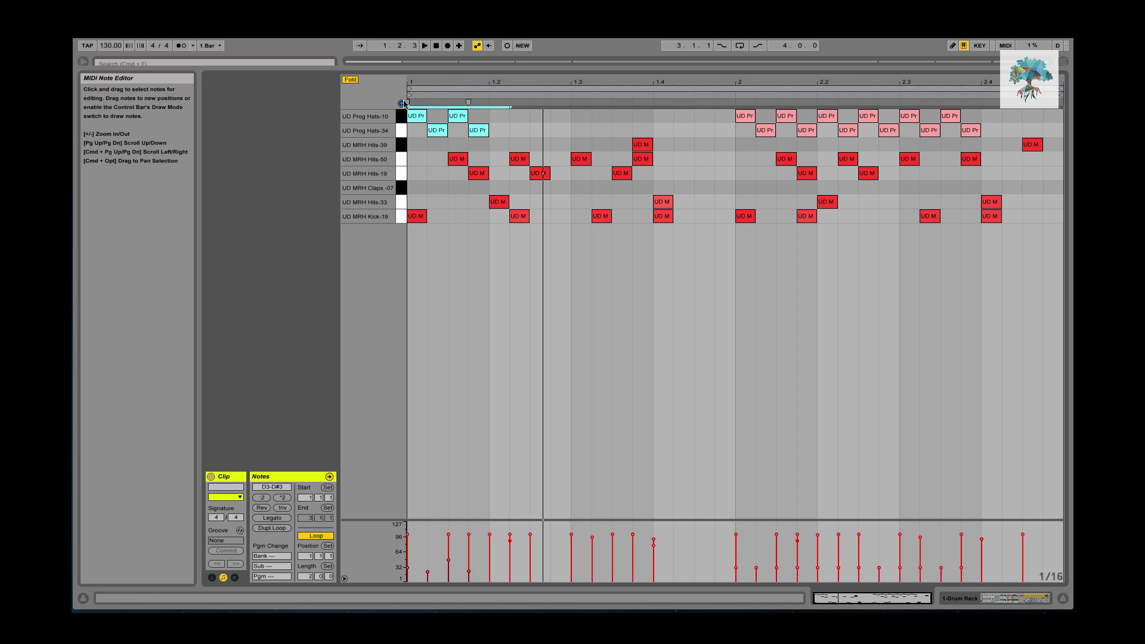
left_click_drag(597, 136, 581, 115)
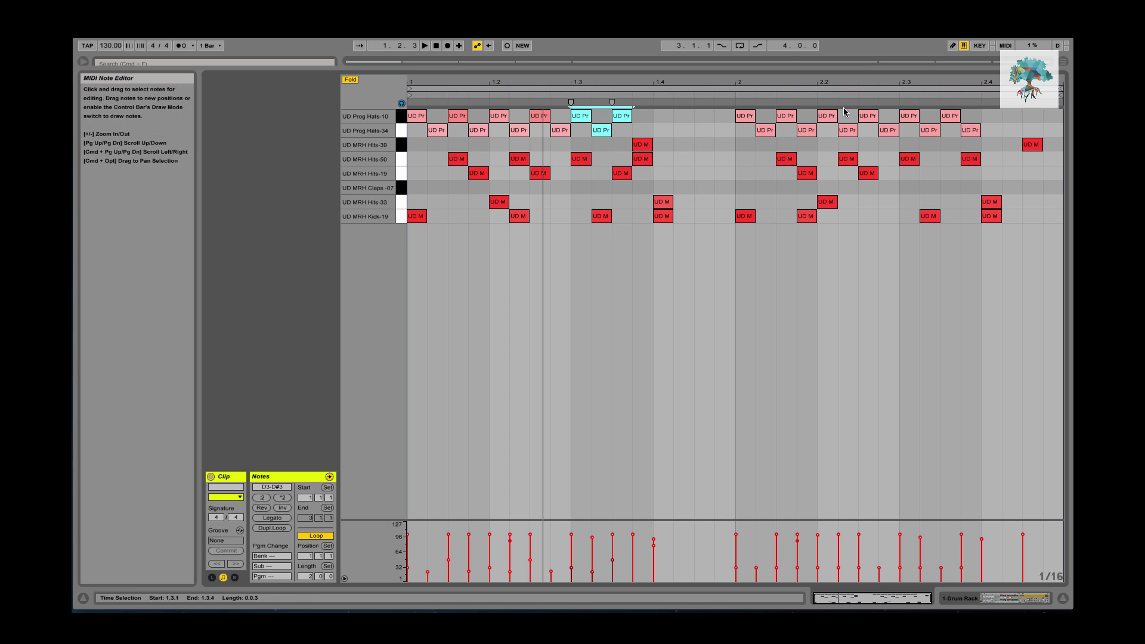
left_click_drag(985, 129, 745, 95)
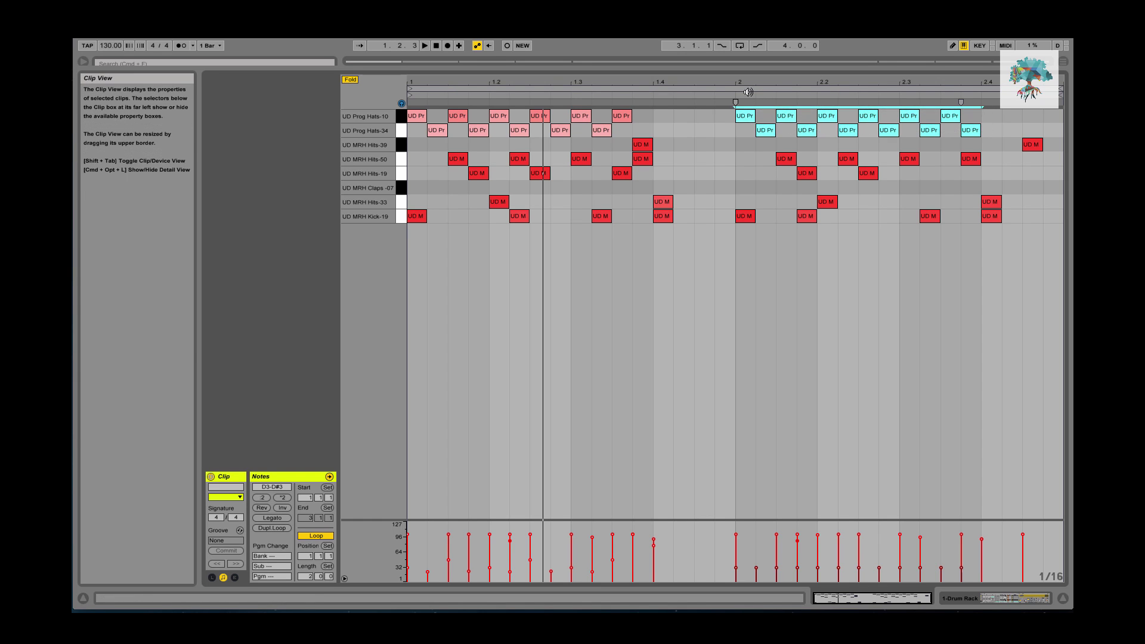
key("Delete")
left_click_drag(651, 126, 752, 122)
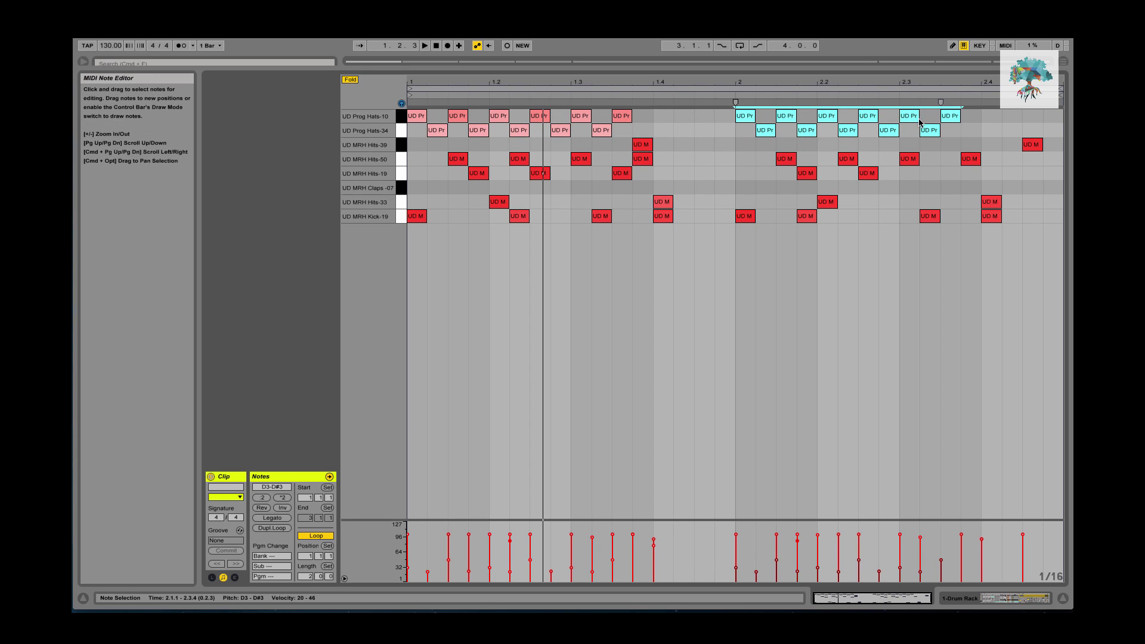
- Add a Hats-34 note at 2.3.4 with velocity 32 and play the clip
double_click(950, 131)
left_click_drag(951, 132, 970, 133)
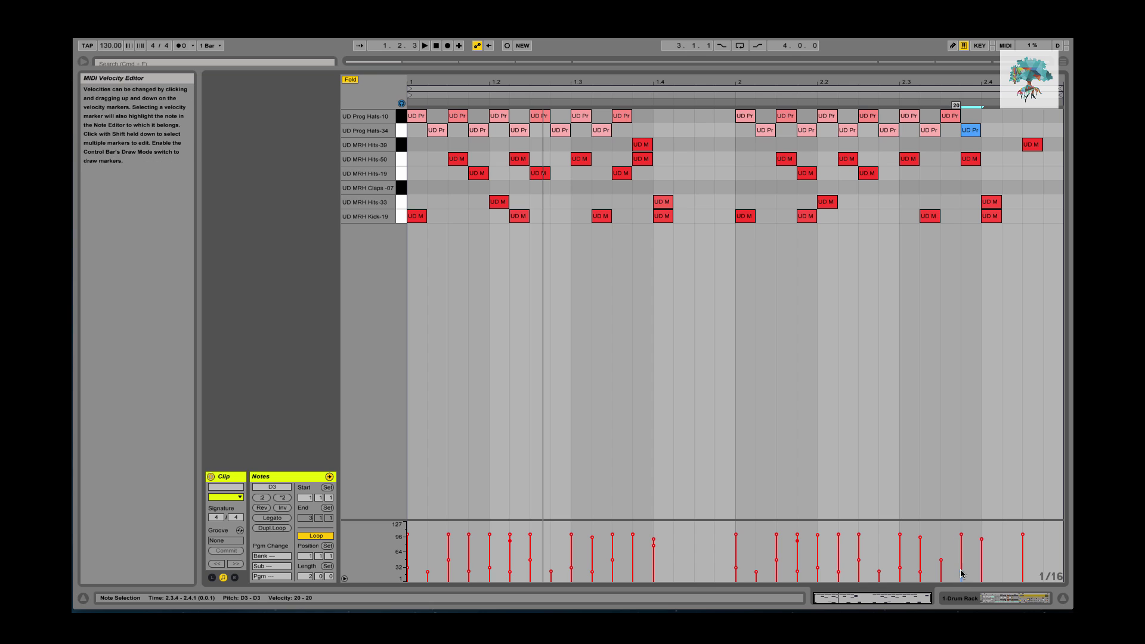
left_click_drag(962, 572, 962, 567)
key("space")
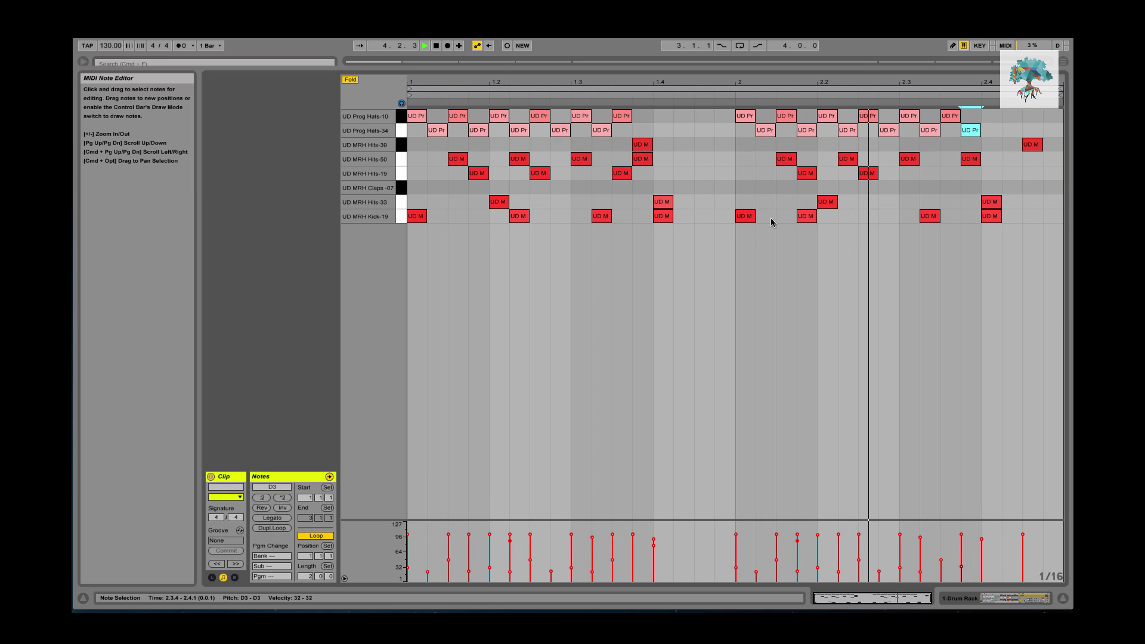
- Save the Live Set as "stuff" on the Desktop
key("super+s")
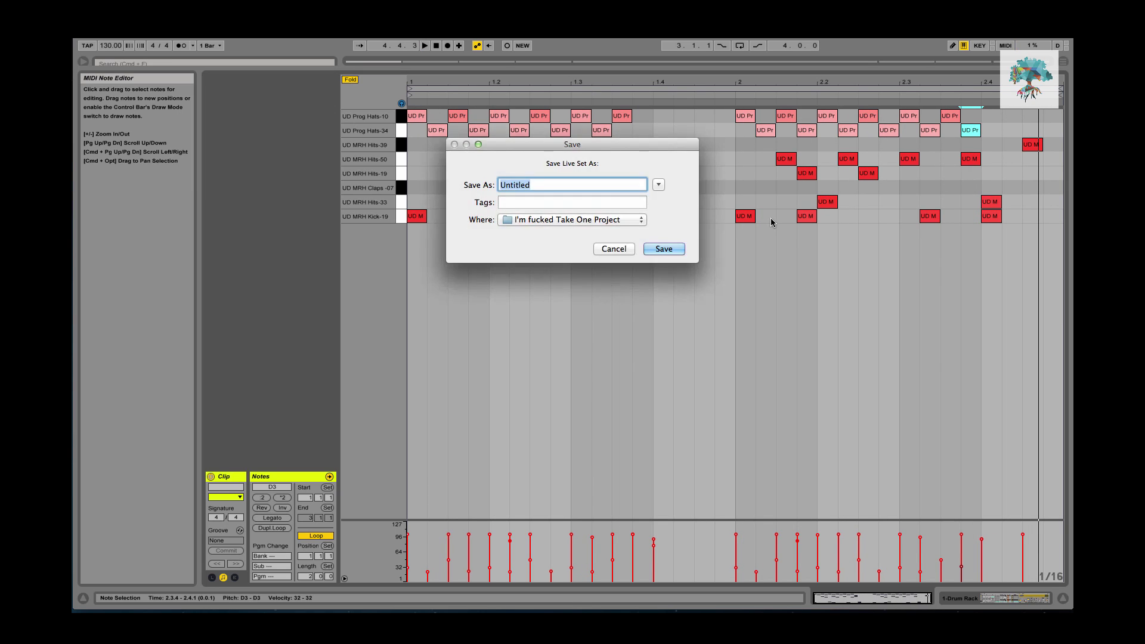
left_click(546, 220)
left_click(537, 249)
type("stuff")
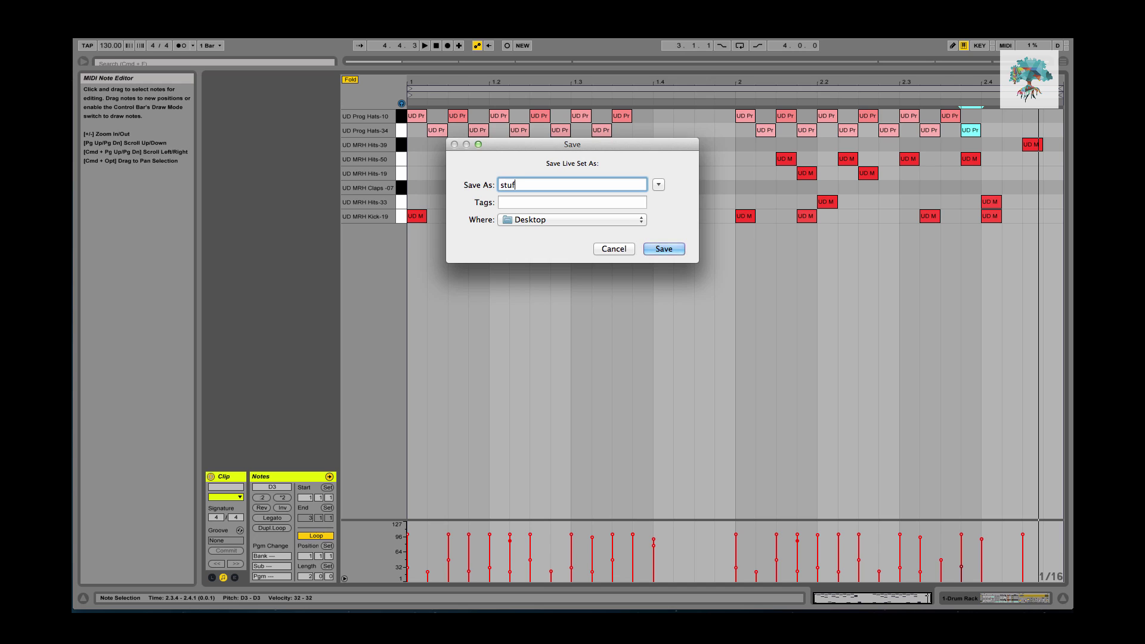
key("Return")
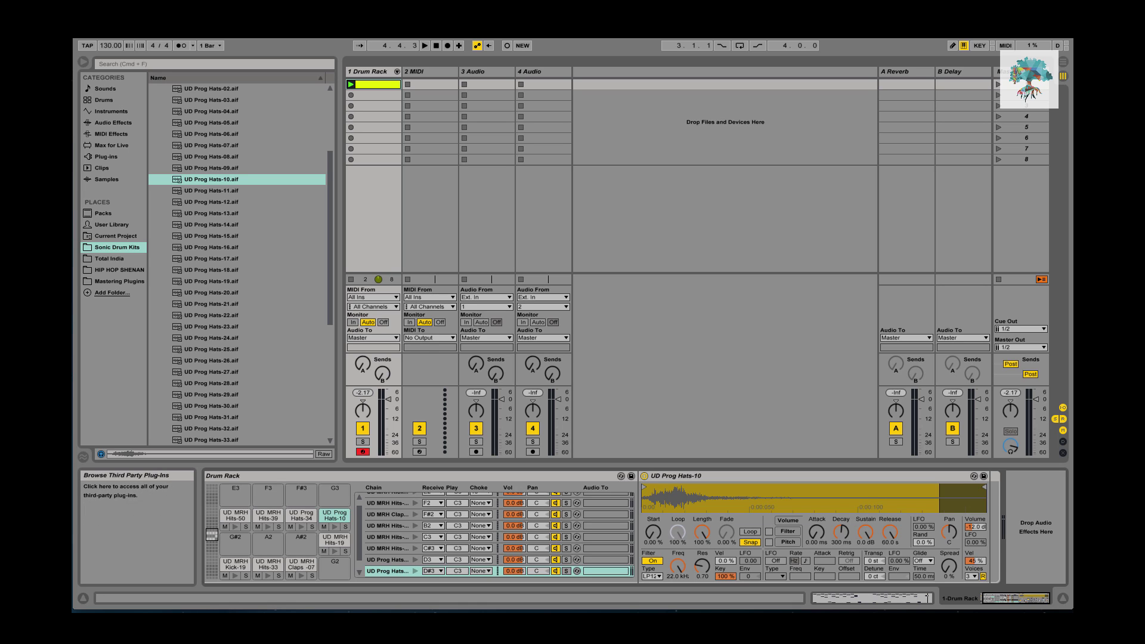
- Show the Groove Pool and expand the Latin Percussion folder of the Swing and Groove library
left_click(83, 456)
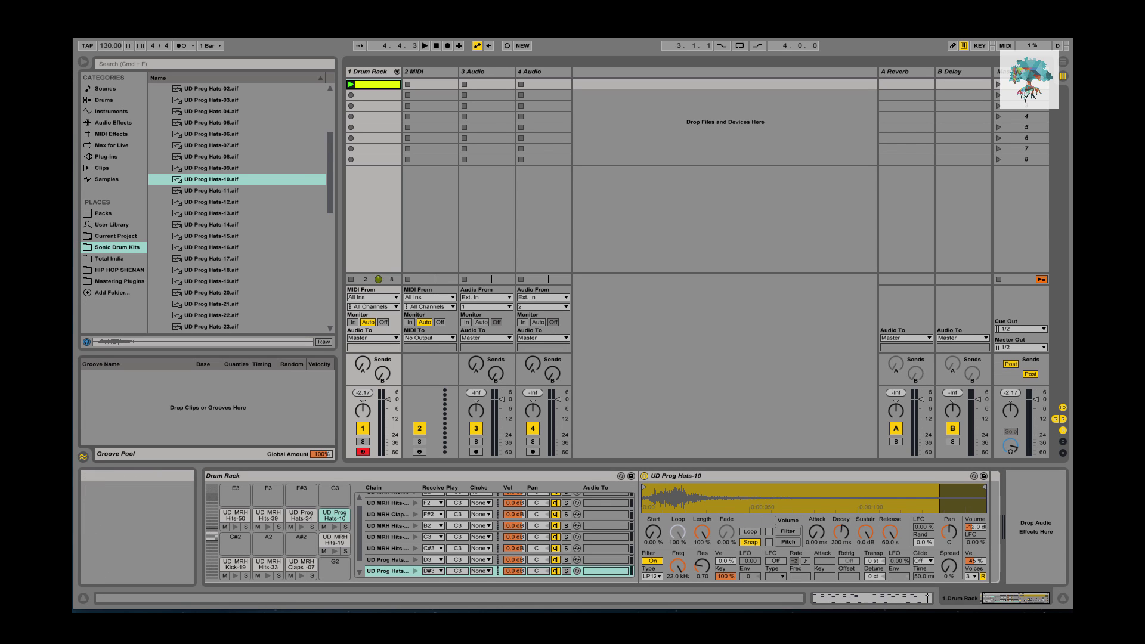
left_click(179, 408)
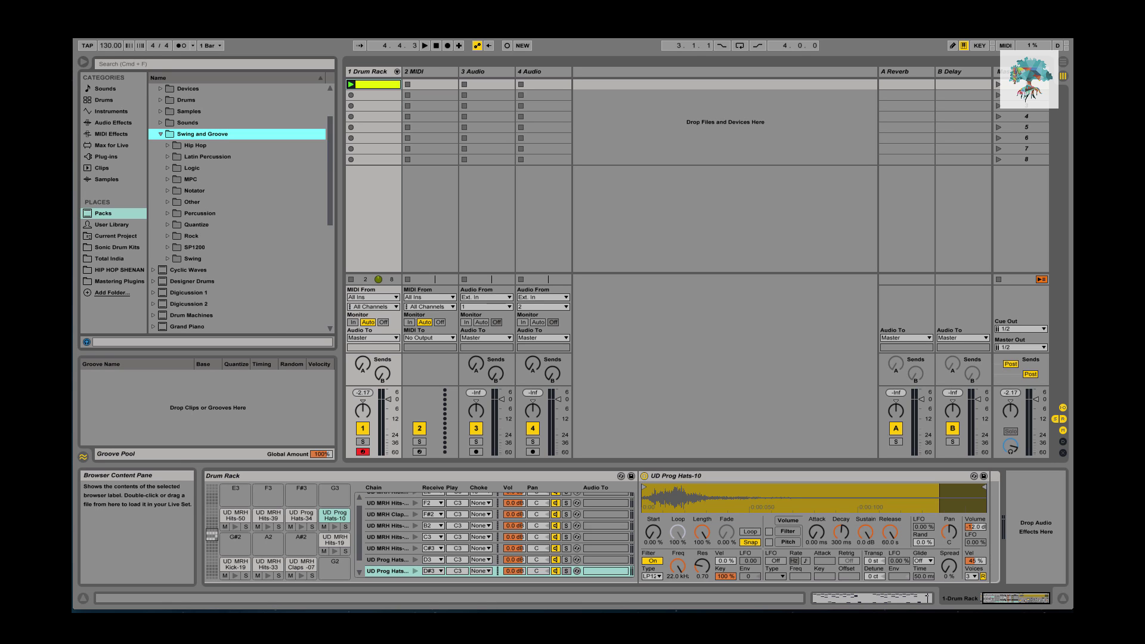
key("Down")
key("Down")
key("Right")
- Look through the Latin Percussion grooves and add Afro Jazz Timbales-115bpm to the Groove Pool
key("Down")
key("Down")
key("Down")
key("Down")
key("Down")
key("Down")
key("Down")
key("Down")
key("Down")
key("Down")
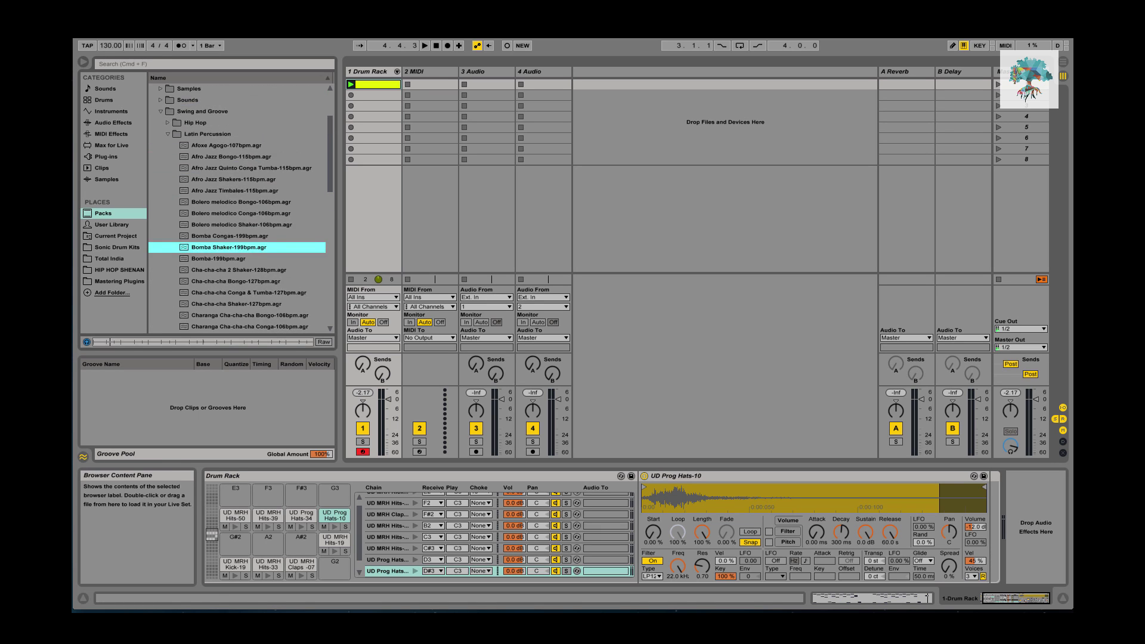
left_click(235, 191)
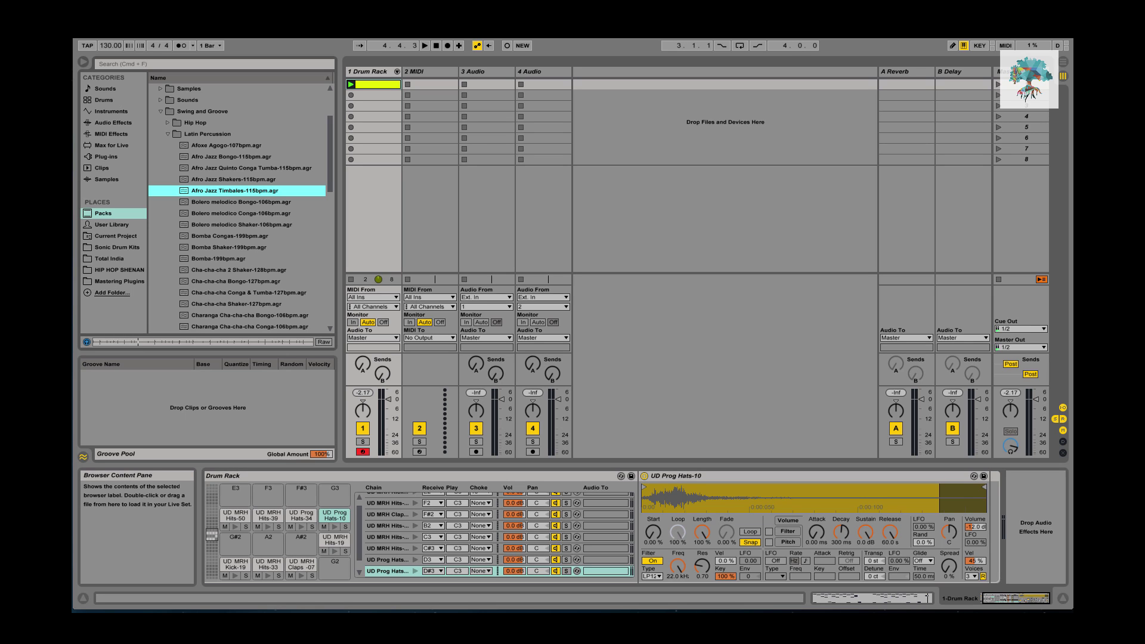
left_click_drag(235, 191, 207, 406)
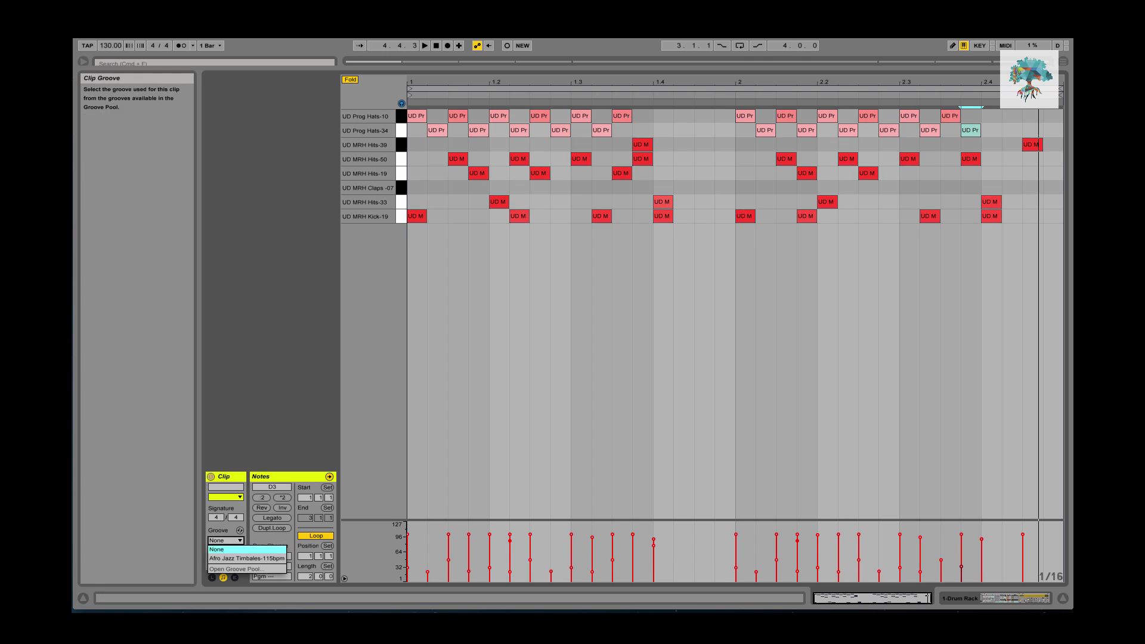
- Play the drum clip with the Afro Jazz Timbales-115bpm groove, and reset the clip's groove to None
key("space")
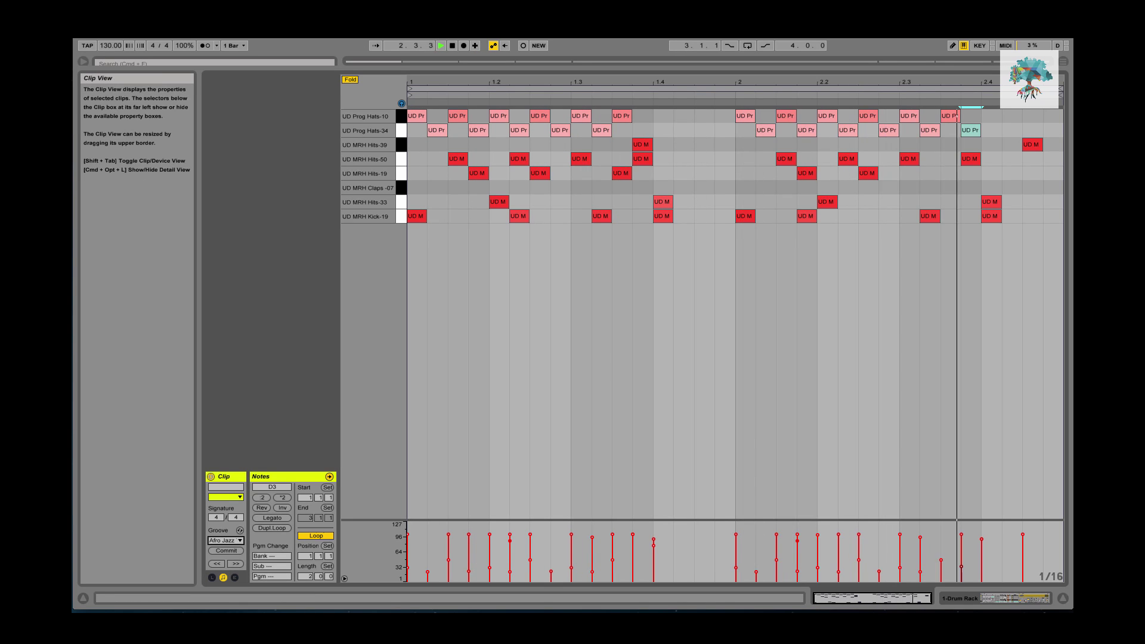
left_click(226, 541)
left_click(217, 549)
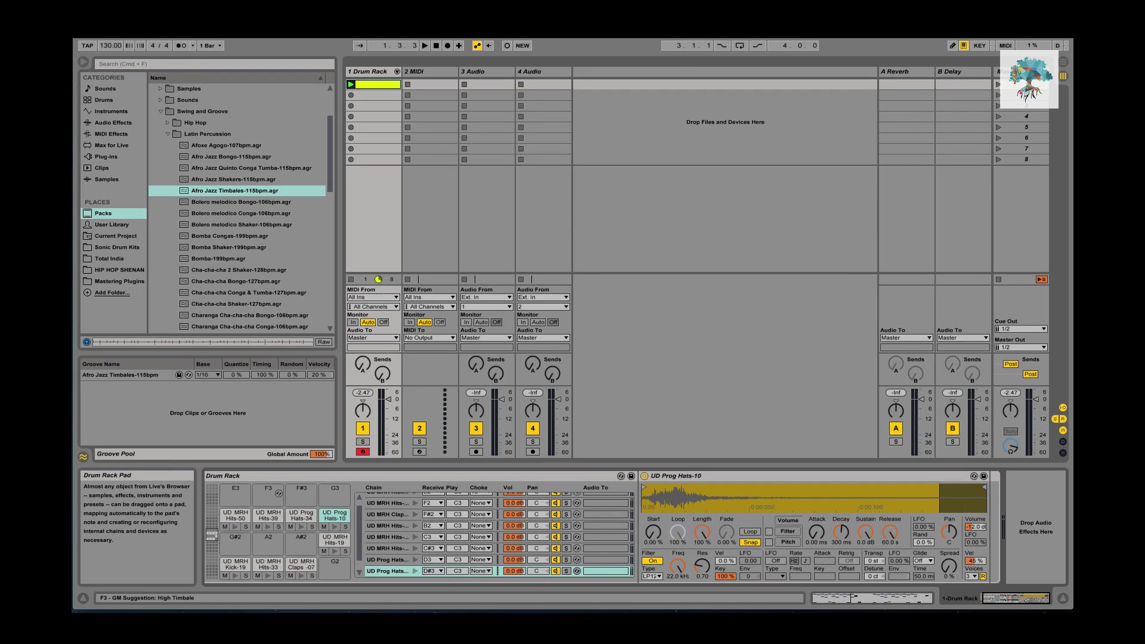
- Try the Afro Jazz Timbales groove's Velocity amount at 100 %, and reset it to 0 %
left_click_drag(319, 375, 319, 418)
left_click_drag(319, 374, 319, 315)
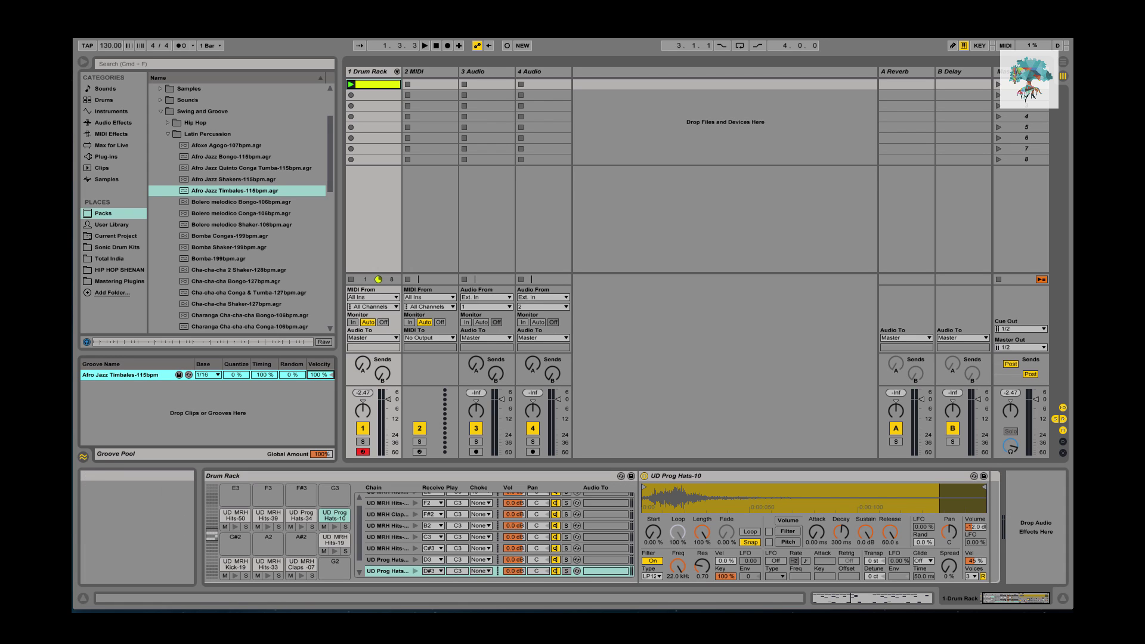
key("Delete")
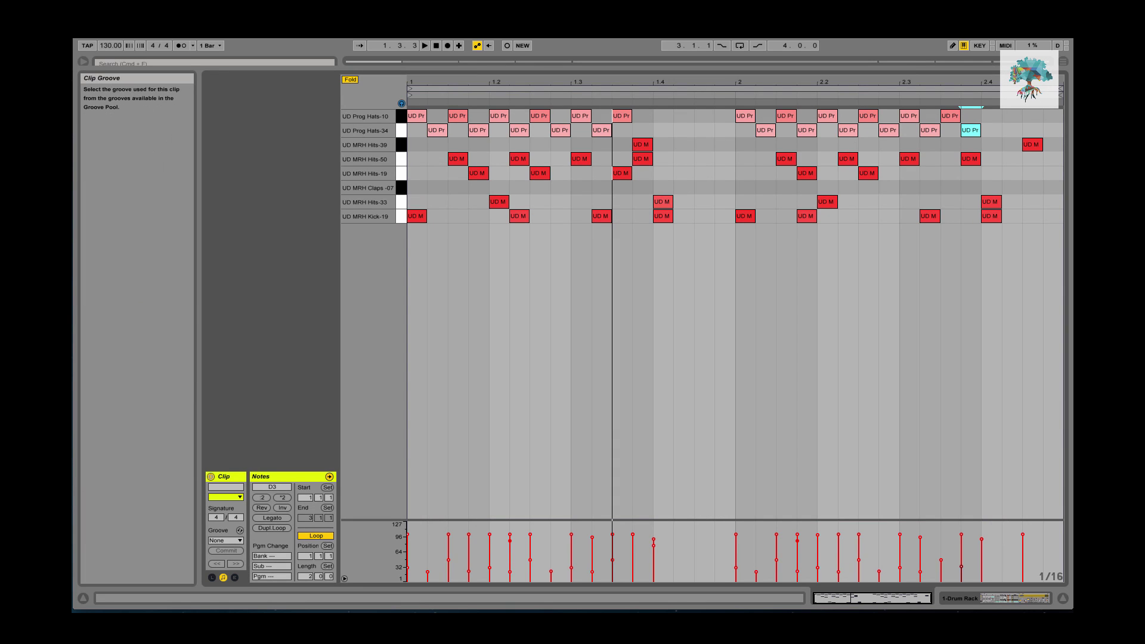
- Assign the Afro Jazz Timbales-115bpm groove to the drum clip, comparing playback with the groove set to None and undoing that removal
left_click(225, 540)
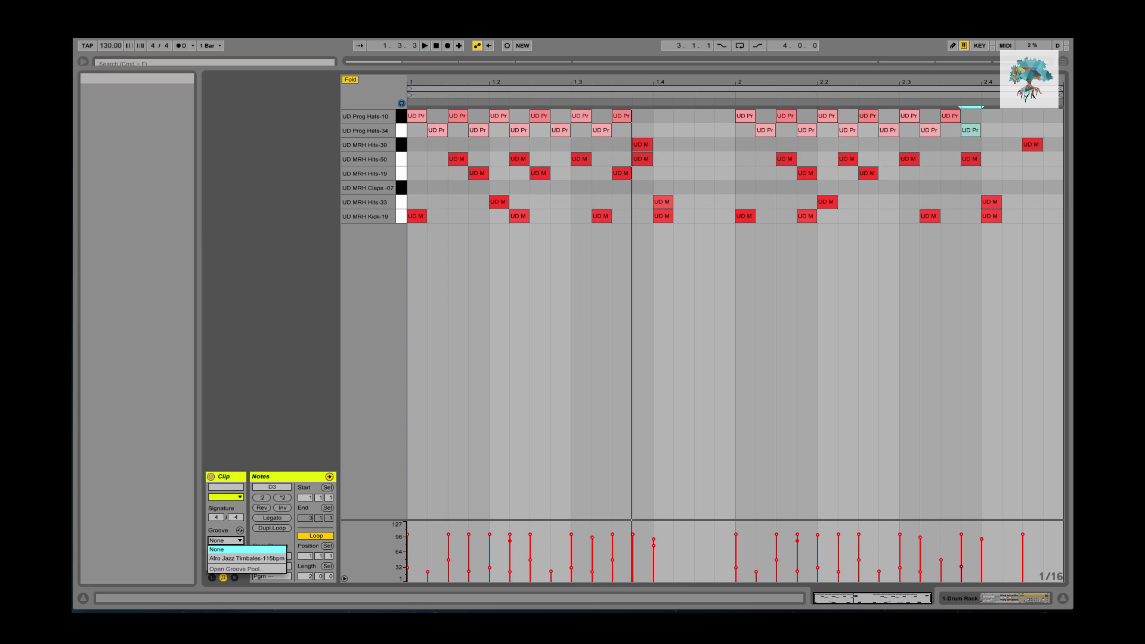
left_click(251, 548)
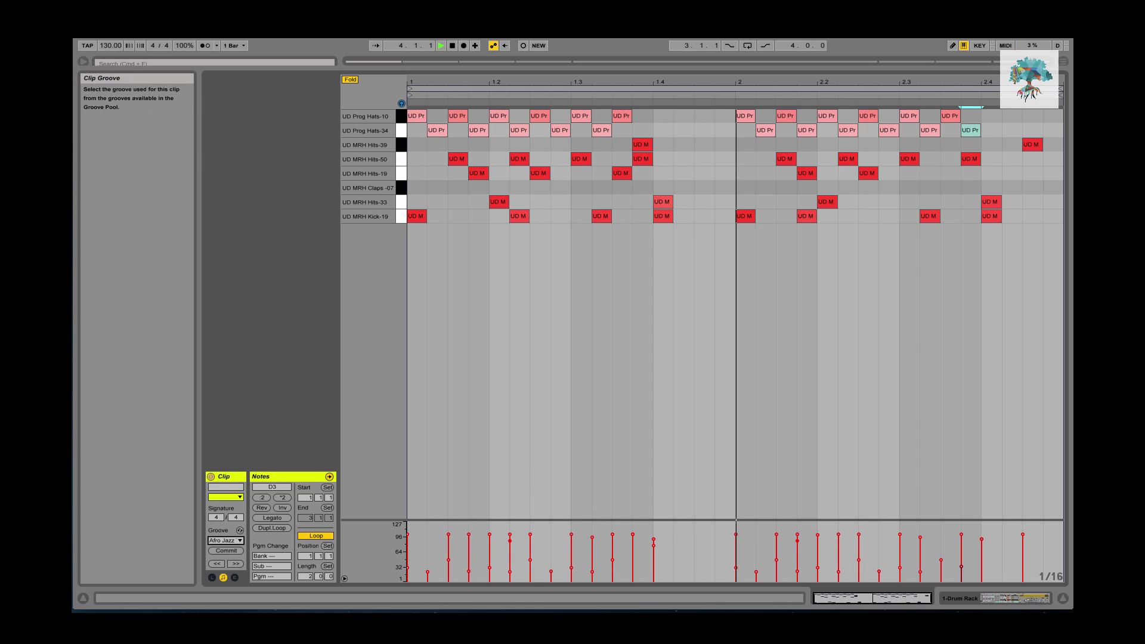
left_click(226, 551)
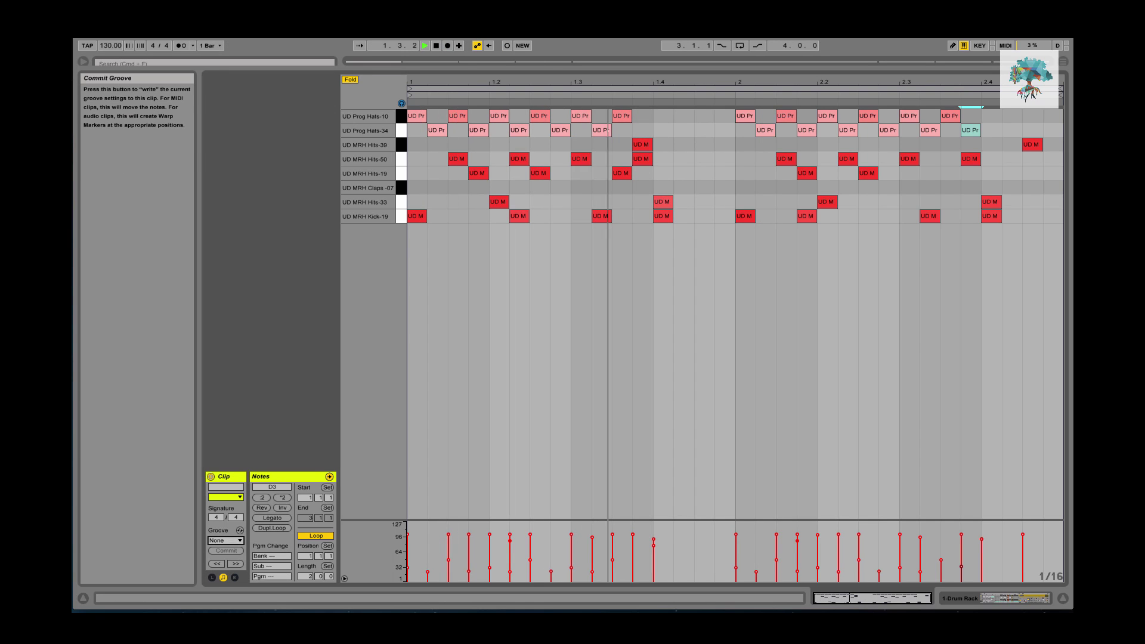
key("space")
key("super+z")
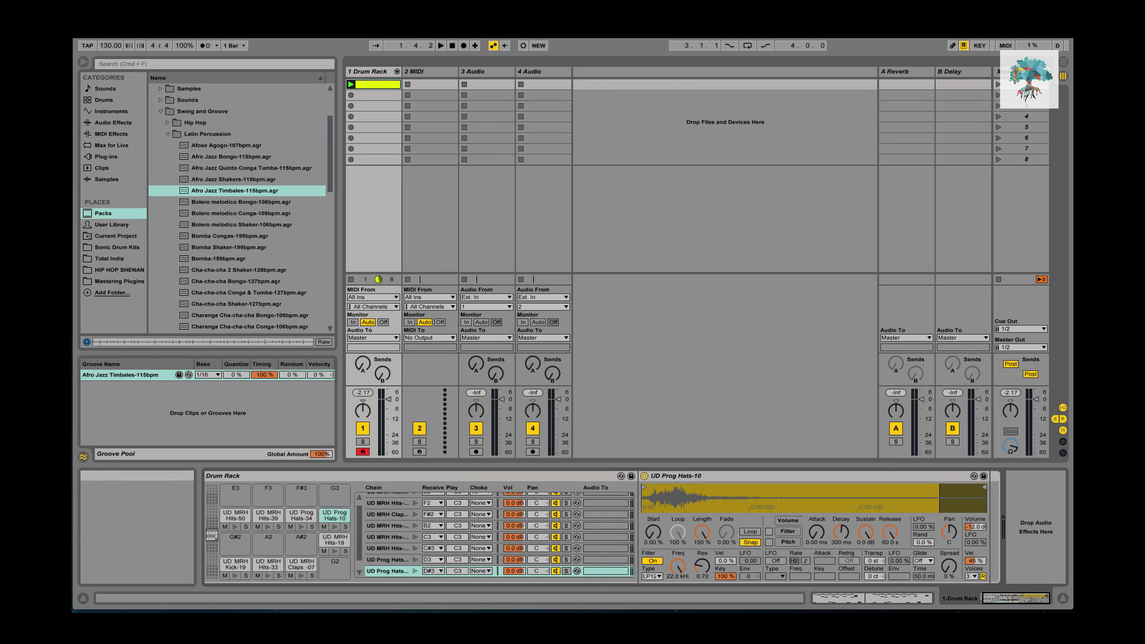
key("space")
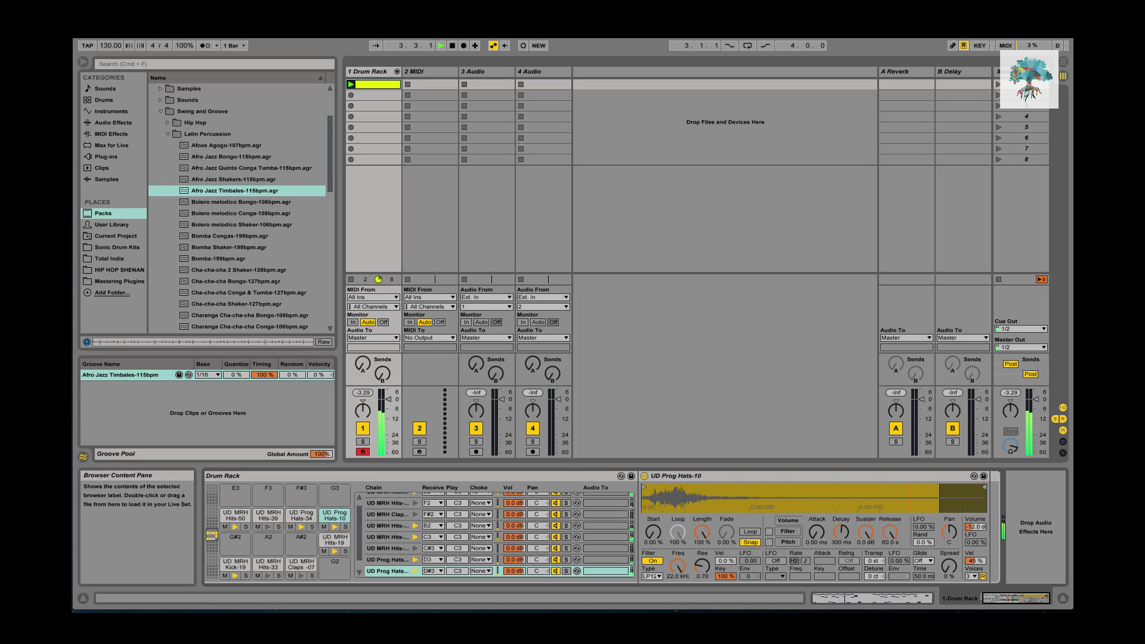
- Load Sonic Academy's A.N.A Audio Unit instrument onto the empty 2 MIDI track
key("Left")
key("Left")
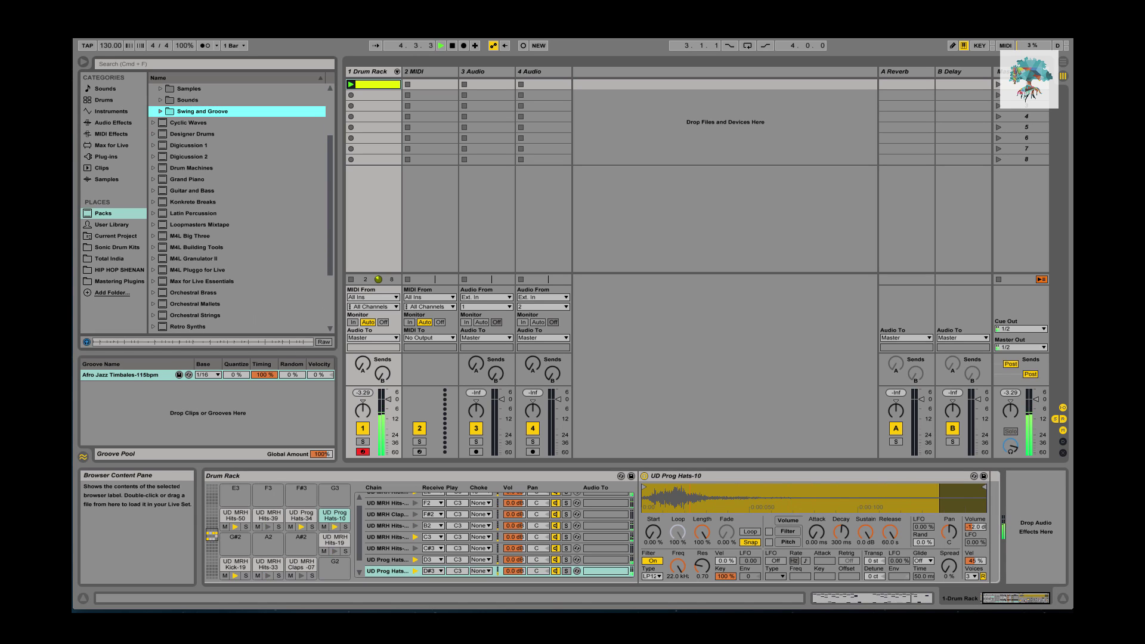
left_click(430, 71)
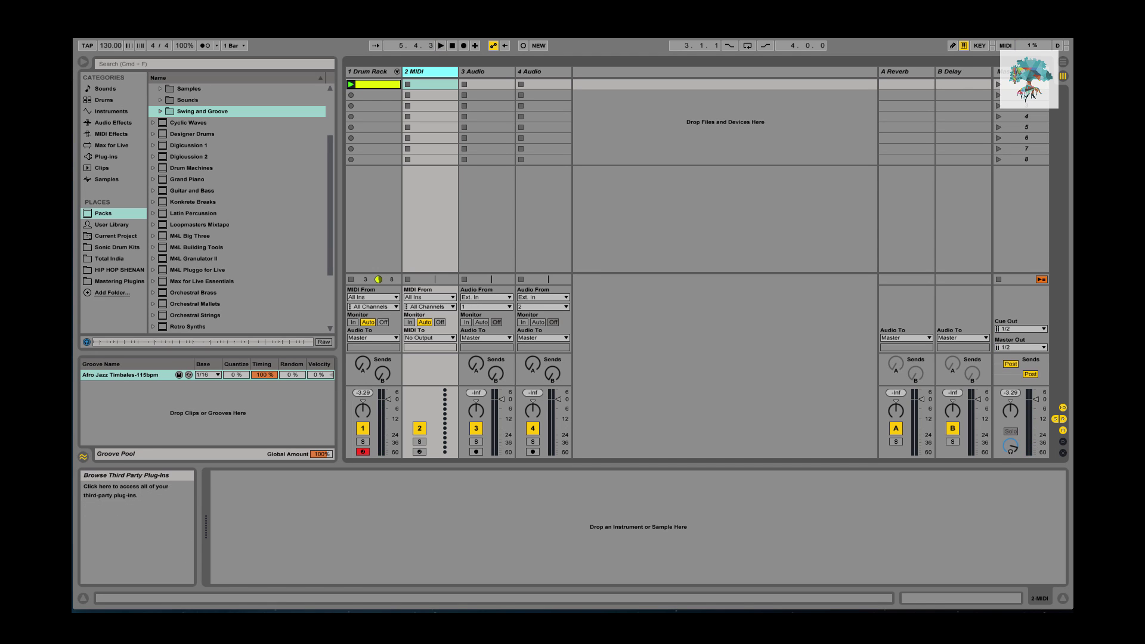
left_click(106, 156)
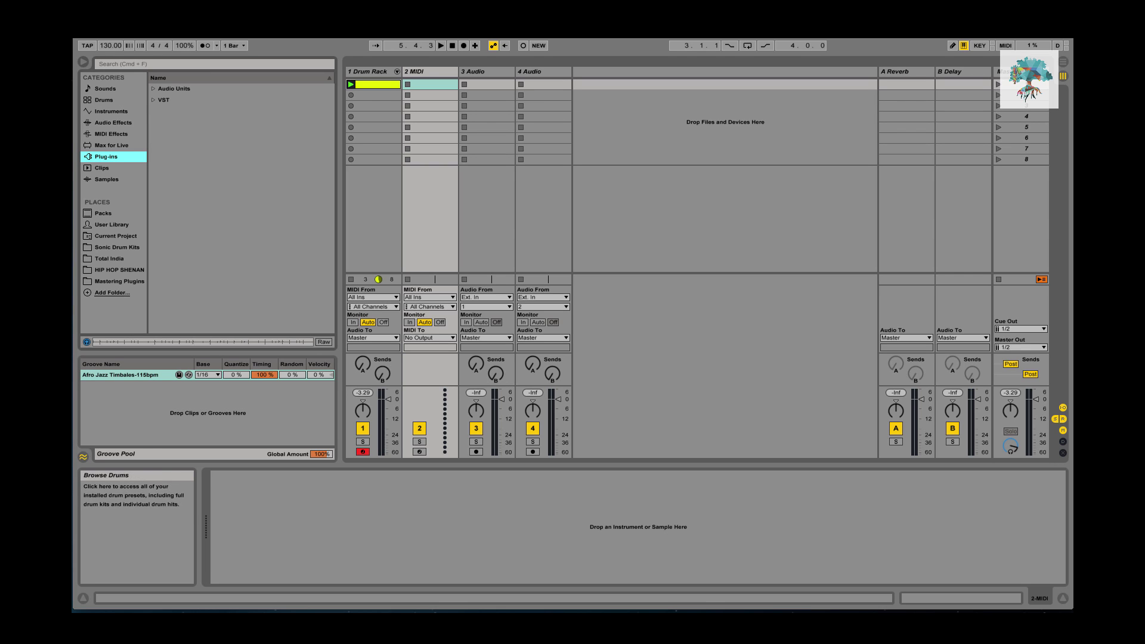
left_click(154, 88)
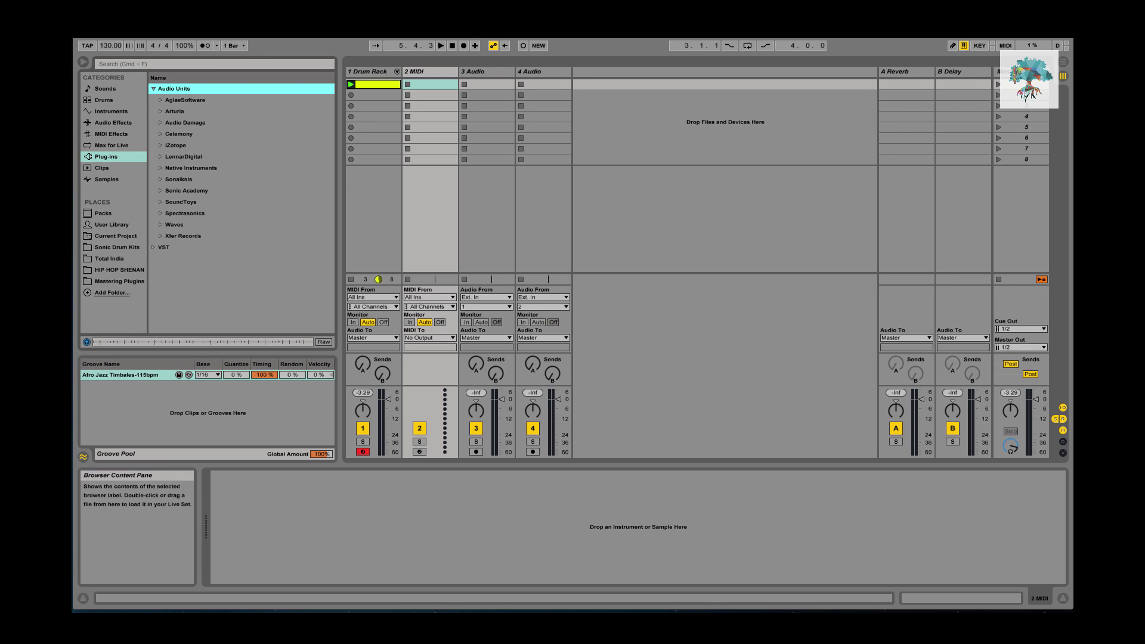
left_click(160, 190)
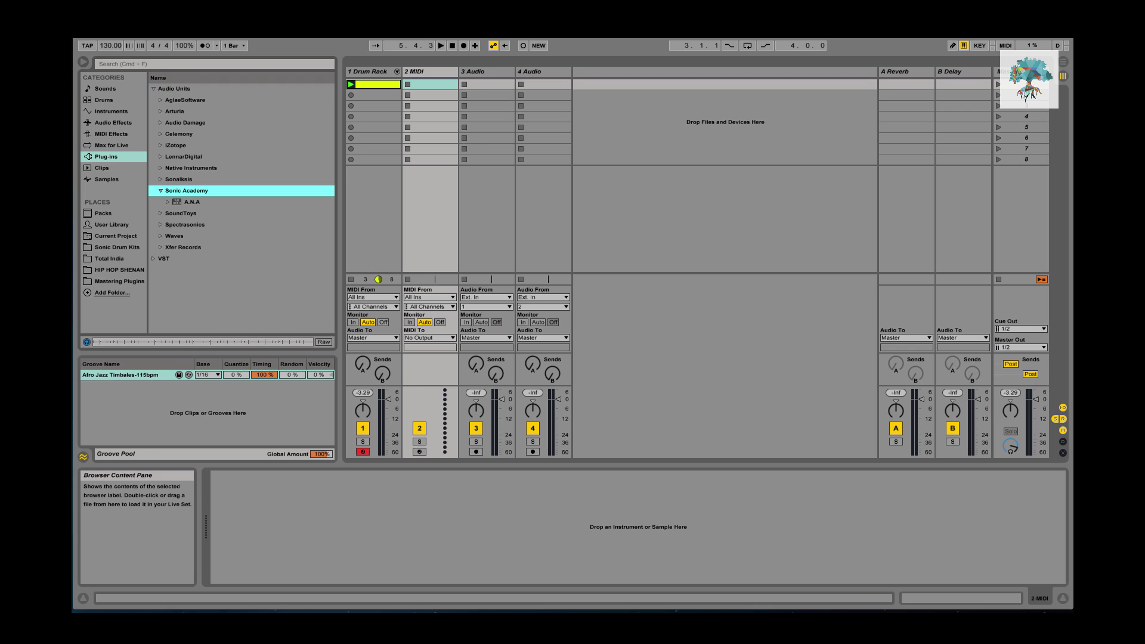
left_click(192, 202)
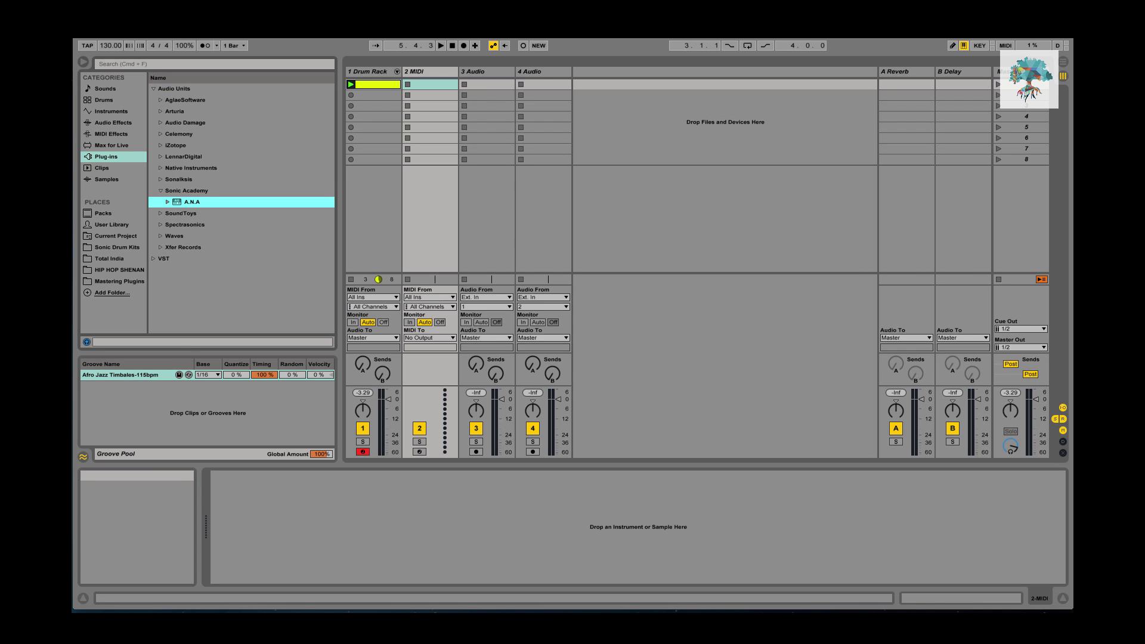
key("Return")
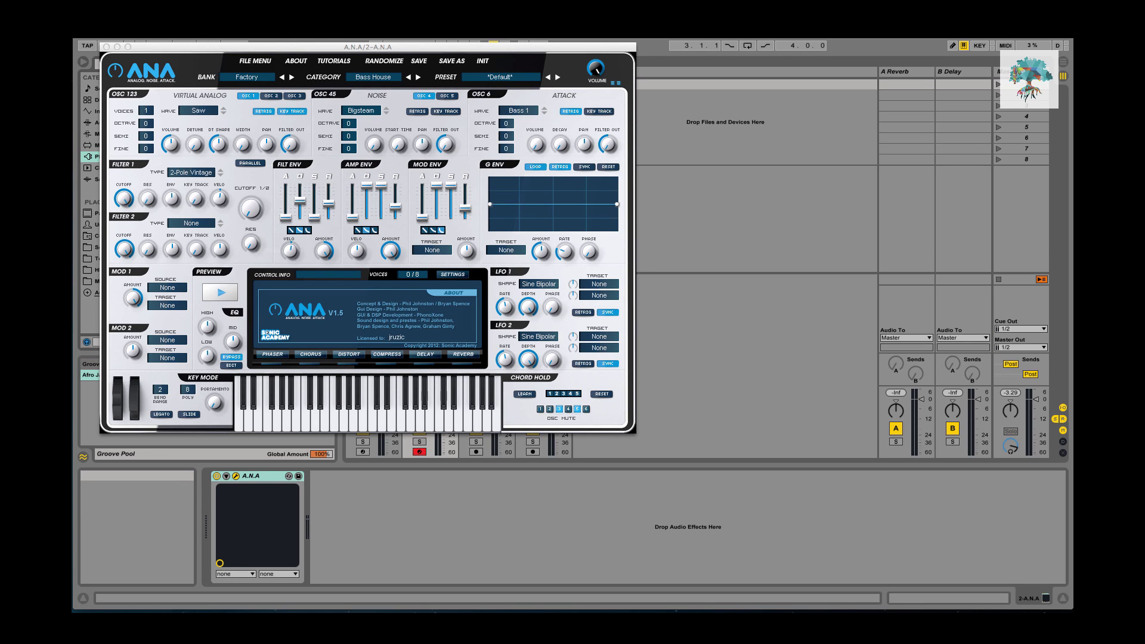
- Move the A.N.A plug-in window away from the browser so its whole interface can be reached
left_click_drag(368, 46, 497, 40)
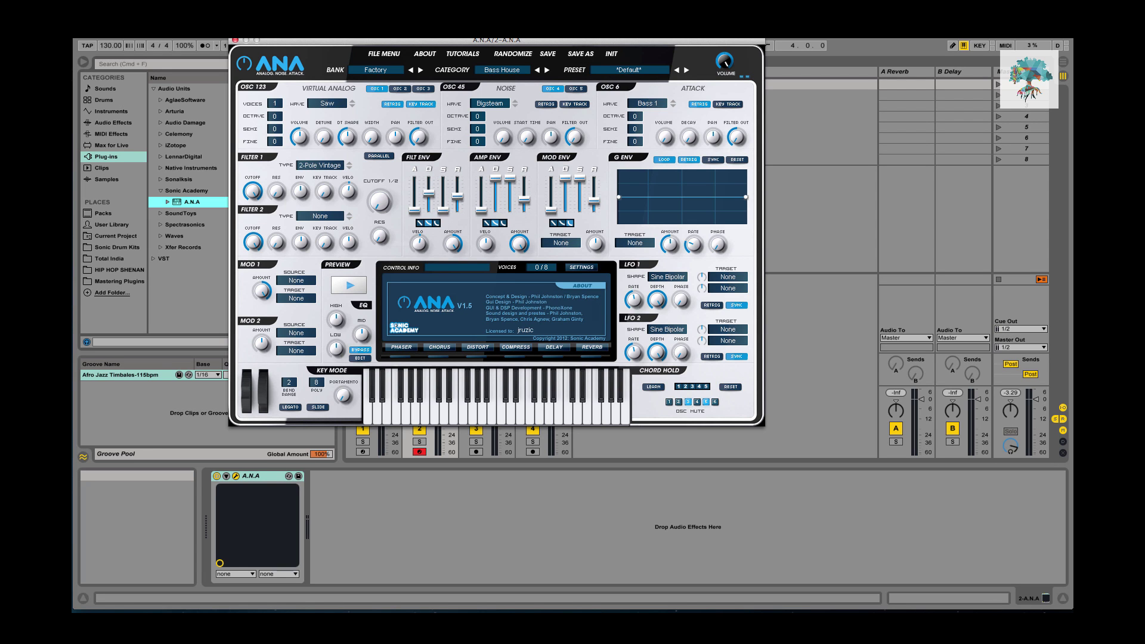
left_click_drag(497, 40, 516, 88)
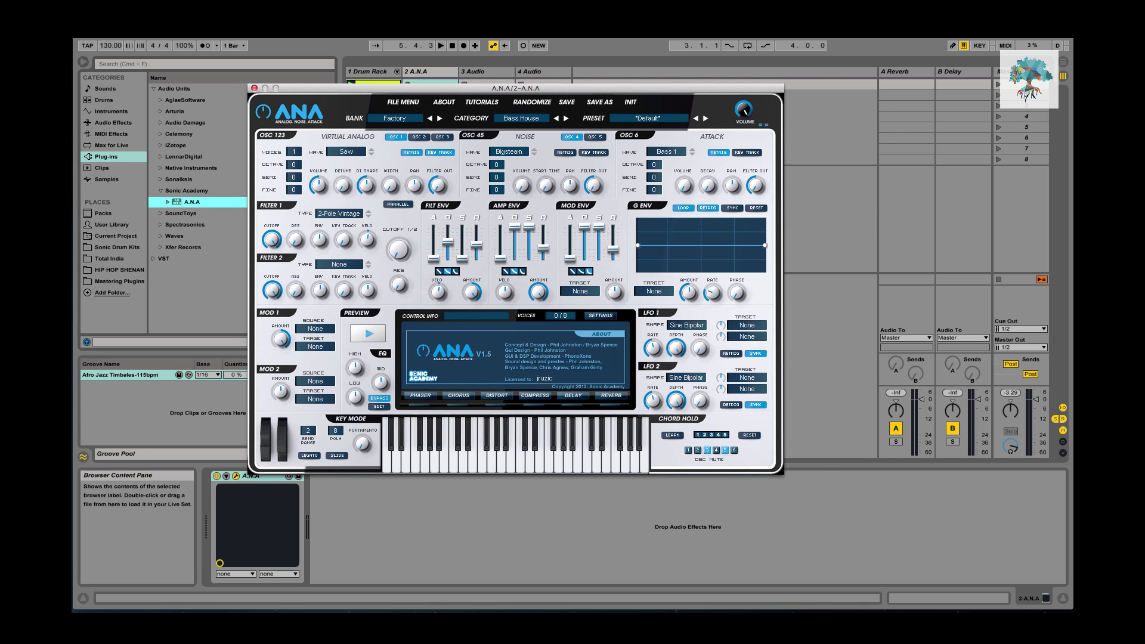
left_click_drag(388, 88, 437, 80)
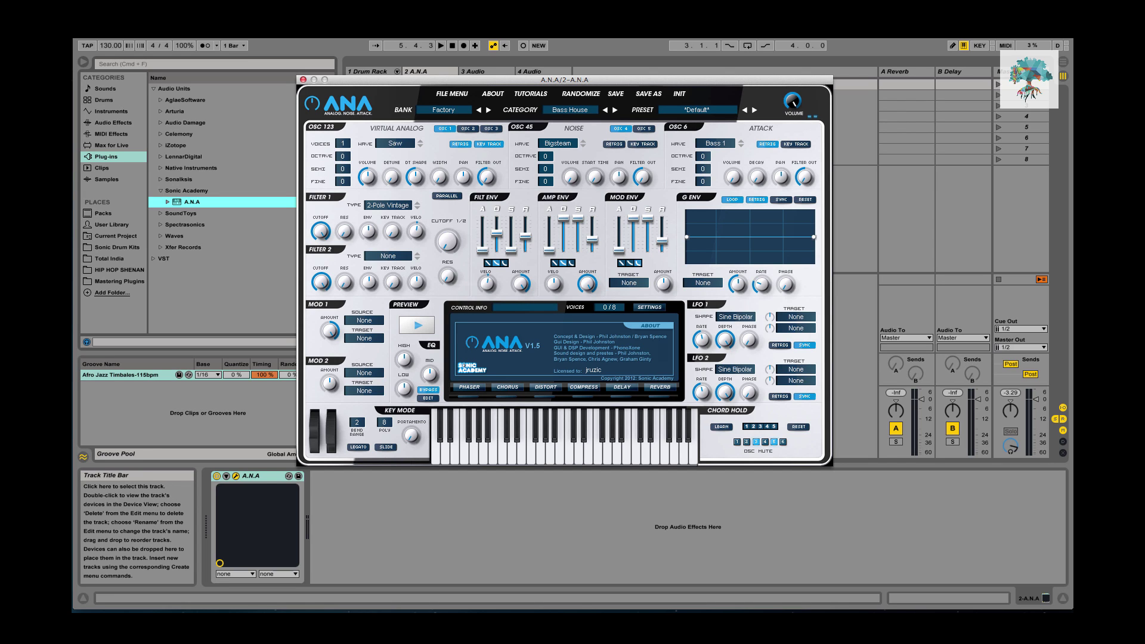
- Move the A.N.A window clear of the mixer and set oscillator 1 to 3 voices with 57 % detune, testing the sound with notes
left_click_drag(567, 79, 569, 119)
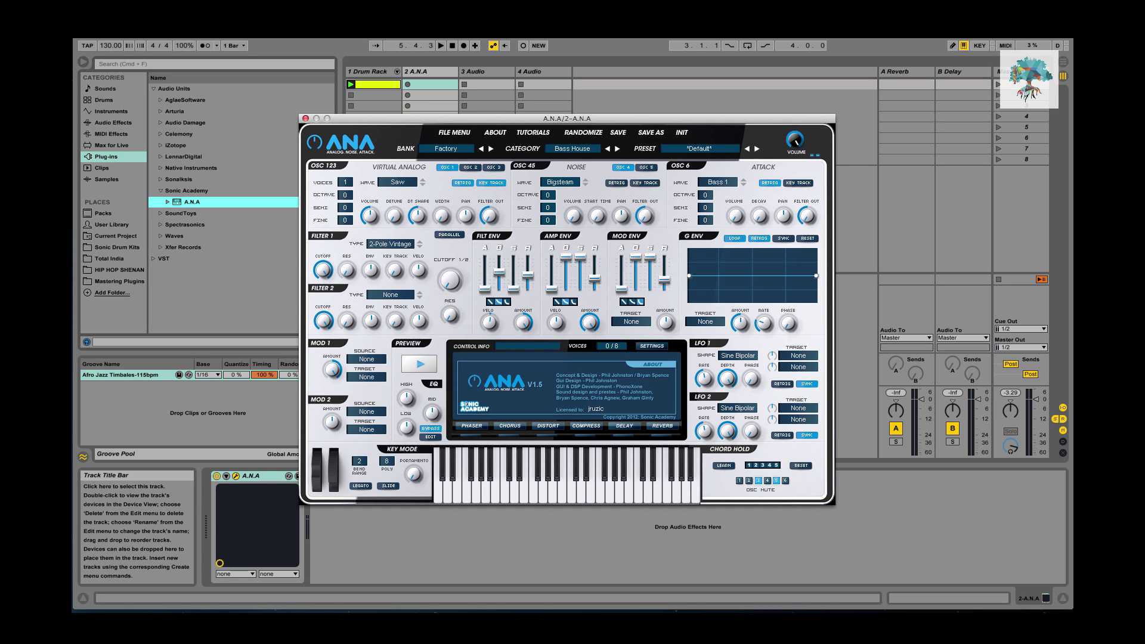
left_click_drag(569, 118, 708, 184)
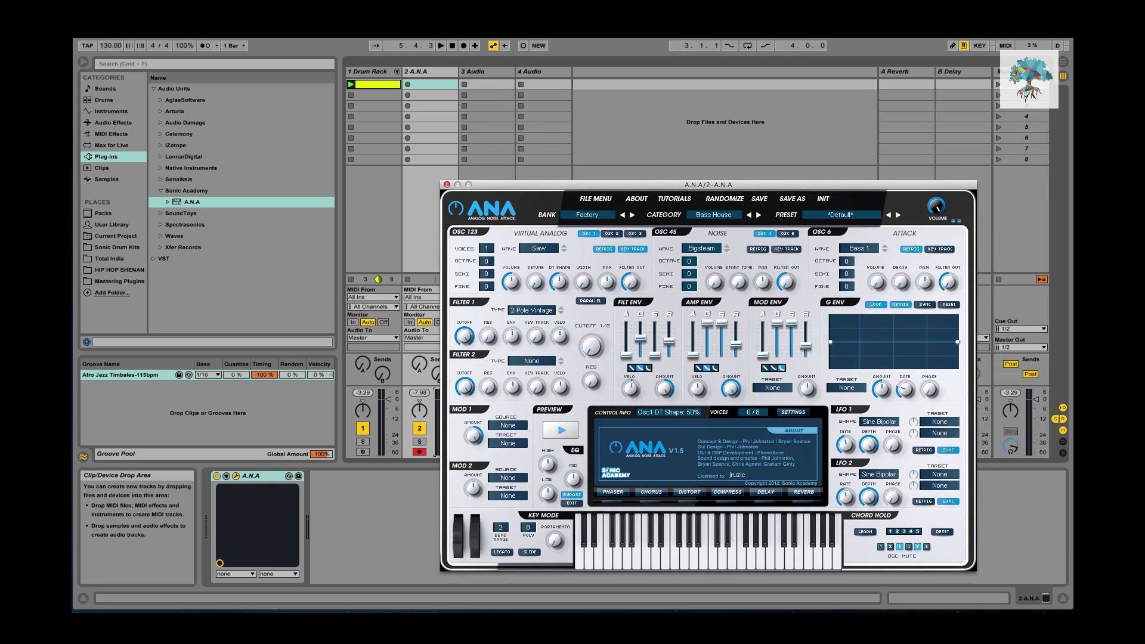
left_click_drag(487, 248, 486, 239)
left_click_drag(536, 282, 536, 268)
left_click_drag(656, 185, 716, 161)
key("d")
key("h")
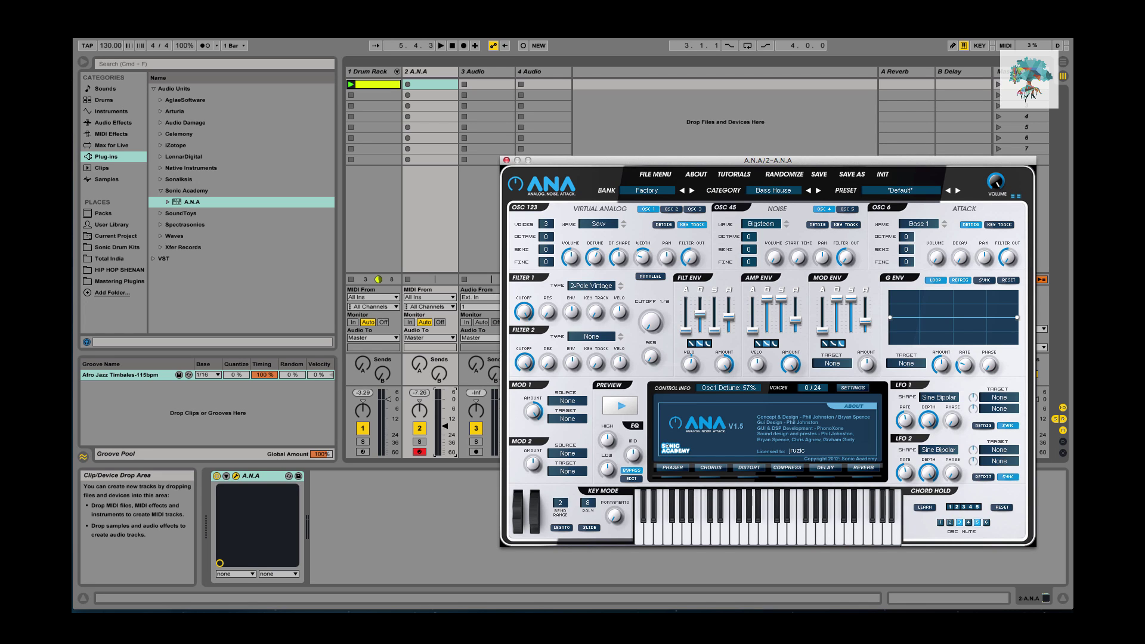
key("d")
key("h")
- Raise A.N.A's oscillator 1 to 4 voices and play chords to test the thicker sound
scroll(546, 223, "up", 1)
key("d")
key("h")
key("g")
key("k")
key("d")
key("g")
key("h")
key("d")
key("g")
key("h")
- Audition different chord voicings on the A.N.A synth to find one that suits the drum loop
key("space")
key("space")
key("g")
key("h")
key("semicolon")
key("g")
key("h")
key("k")
key("d")
key("h")
key("k")
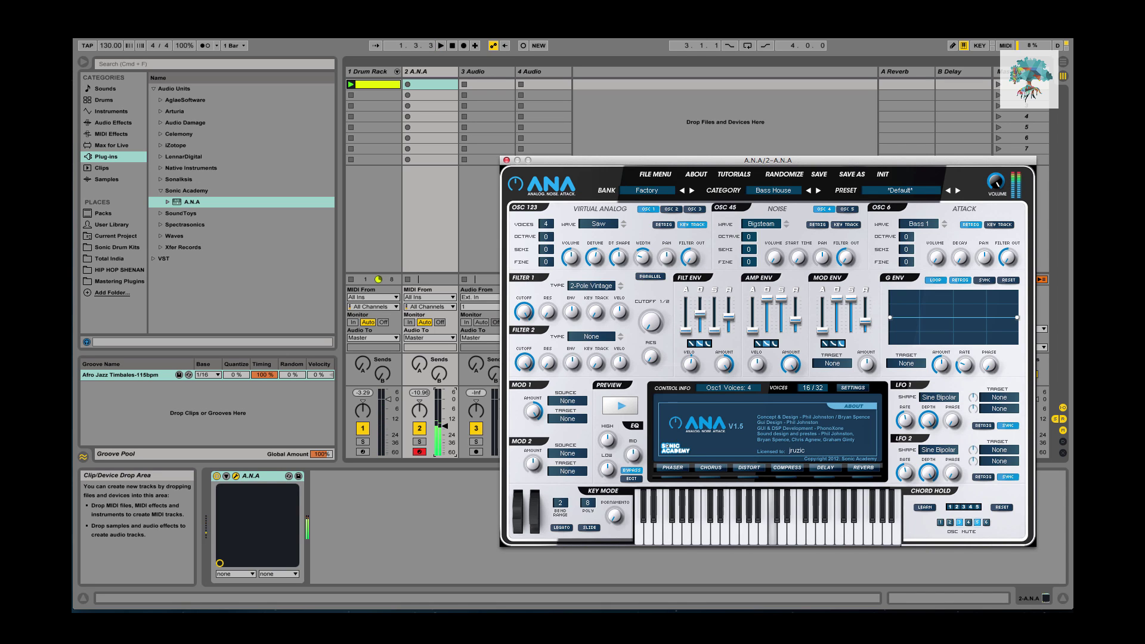
key("g")
key("h")
key("k")
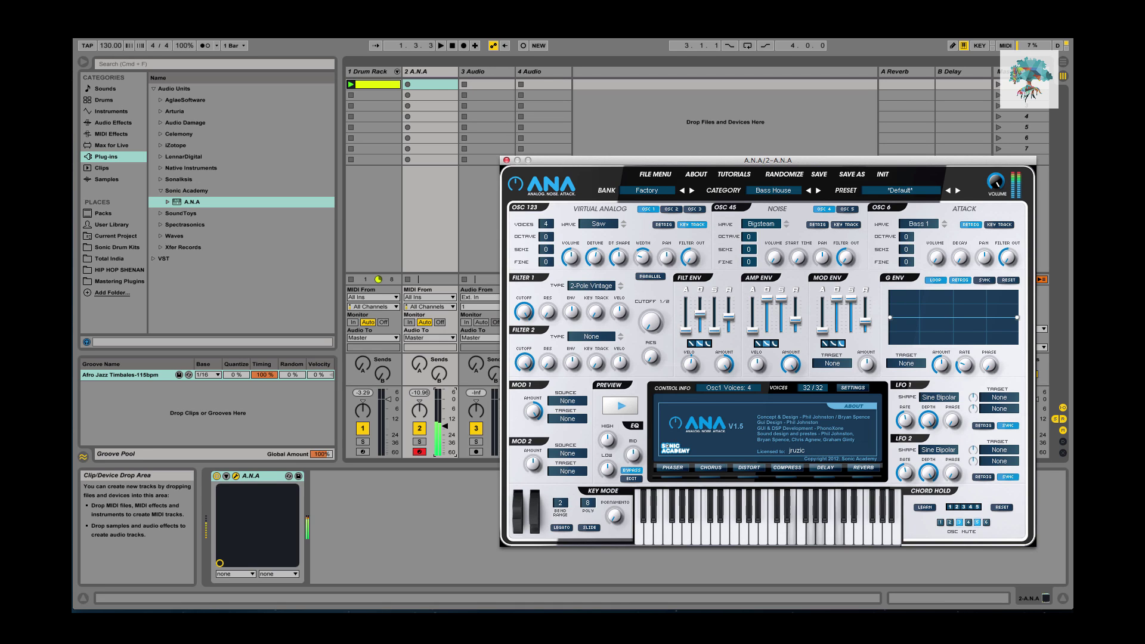
key("s")
key("f")
key("g")
key("f")
key("j")
key("g")
key("j")
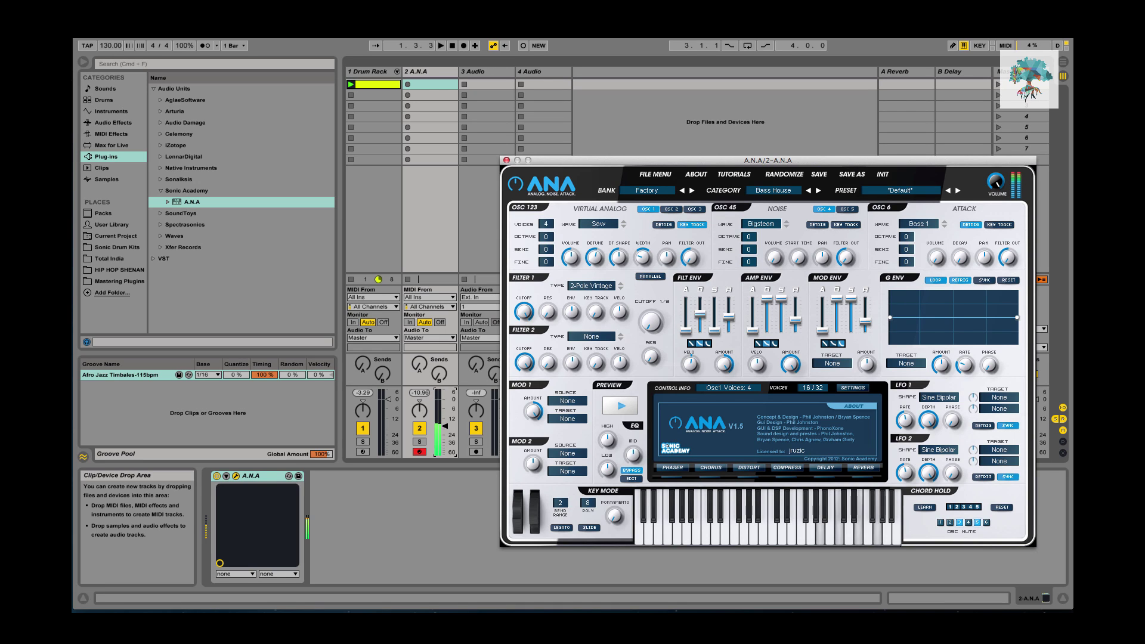
key("f")
key("h")
key("k")
key("a")
key("g")
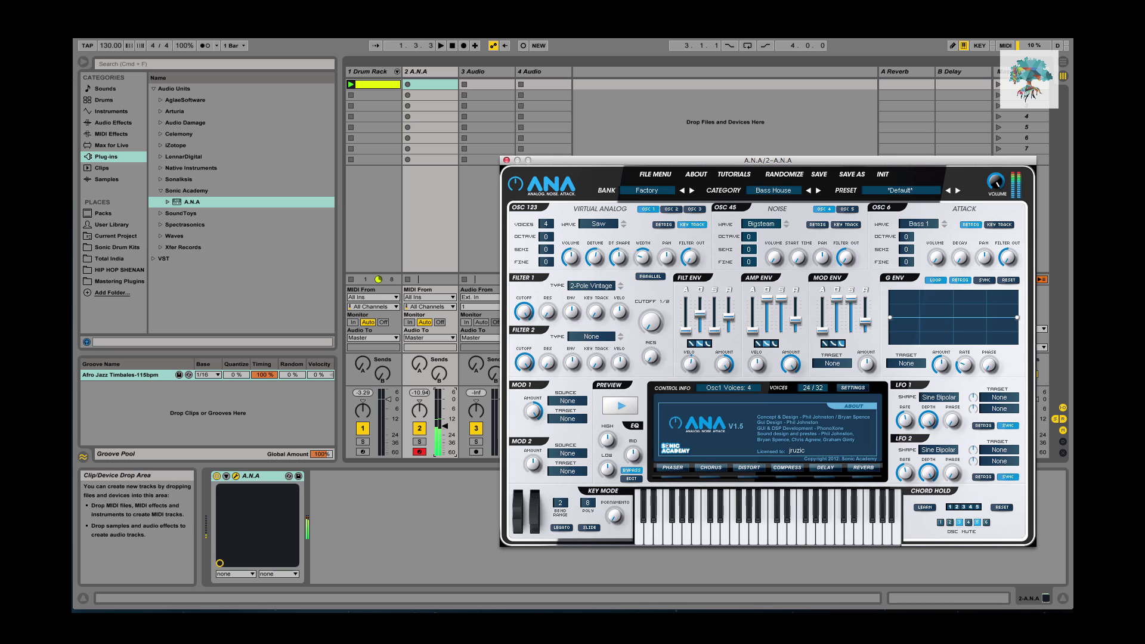
key("f")
key("g")
key("j")
key("s")
key("f")
key("g")
key("f")
key("g")
key("j")
key("f")
key("g")
key("j")
key("g")
key("h")
key("k")
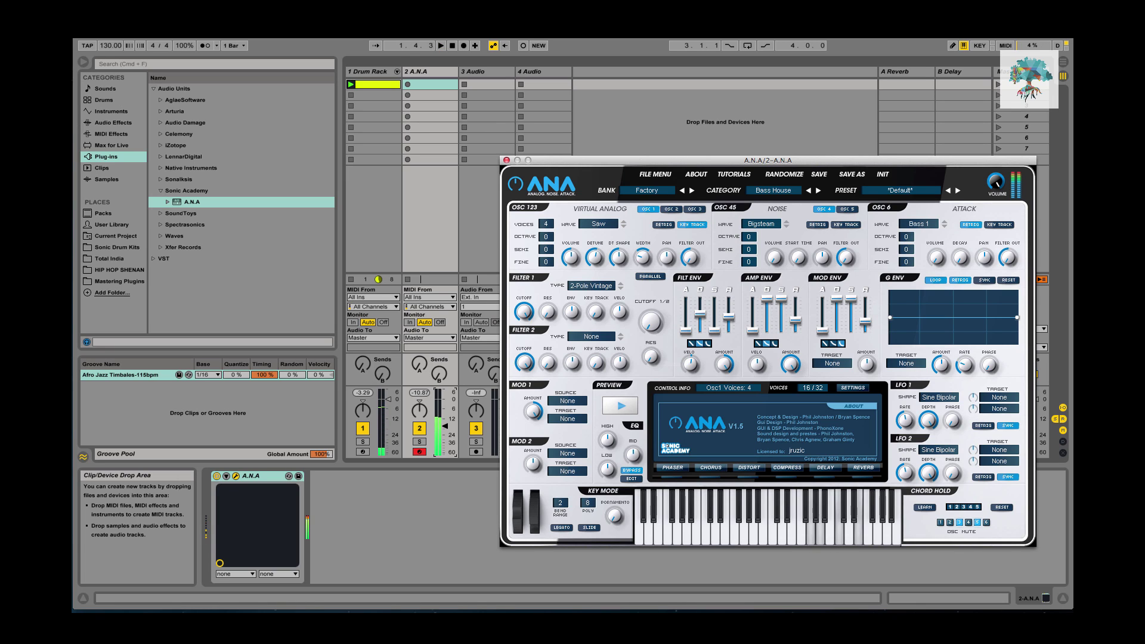
key("k")
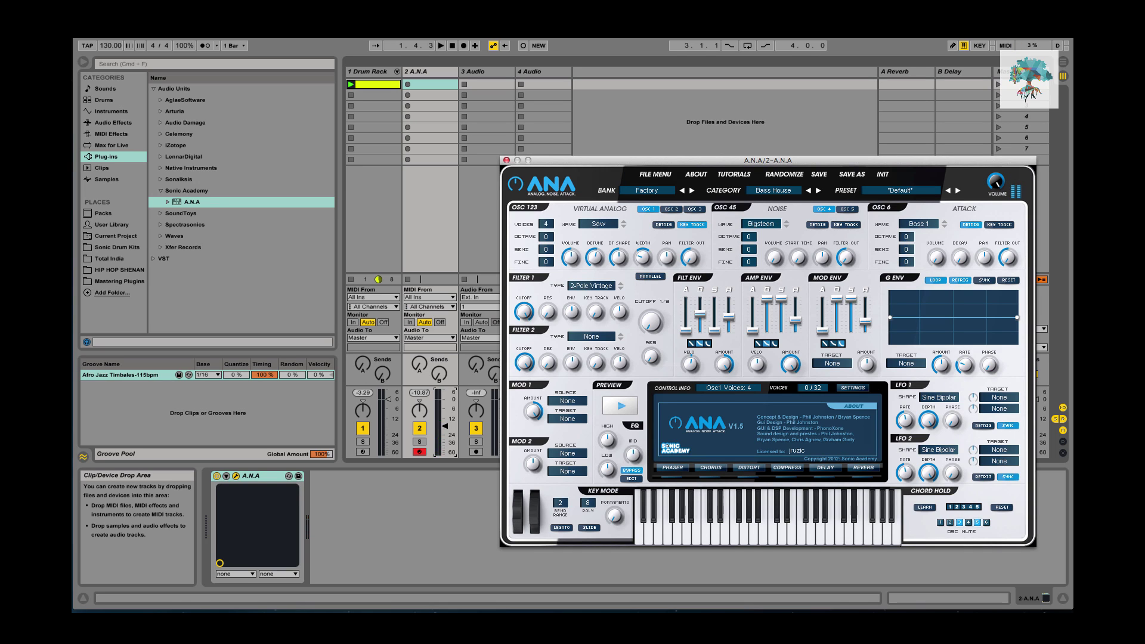
key("d")
key("g")
key("h")
key("h")
key("k")
key("g")
key("h")
key("semicolon")
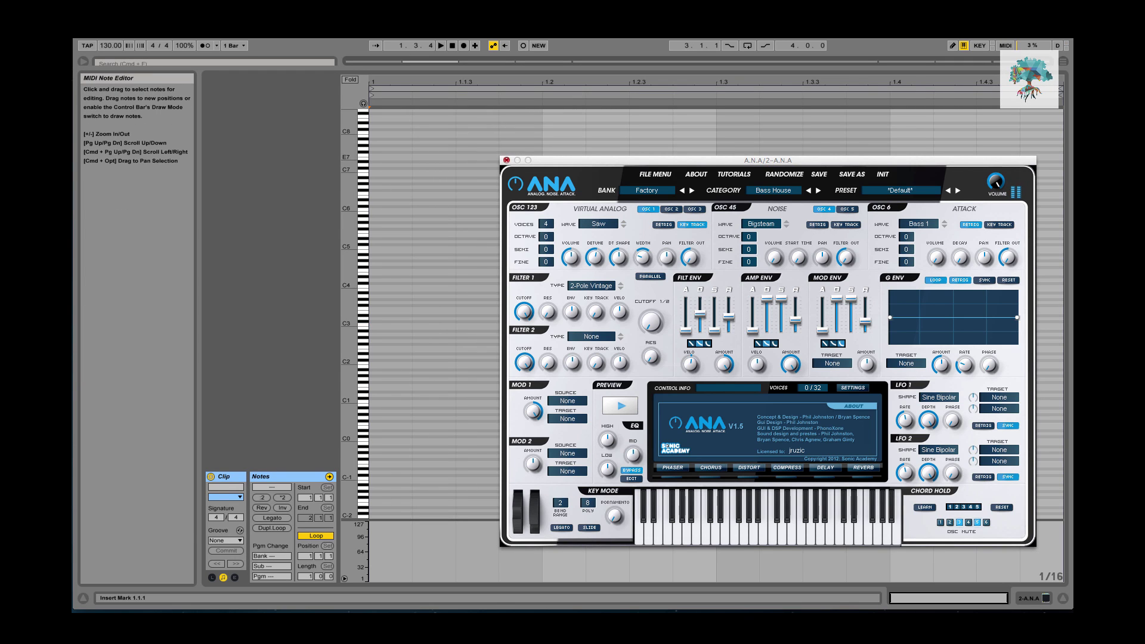
- Close the A.N.A window and record a sustained four-note chord from E3 to C4 into the A.N.A track's first clip slot
left_click(507, 161)
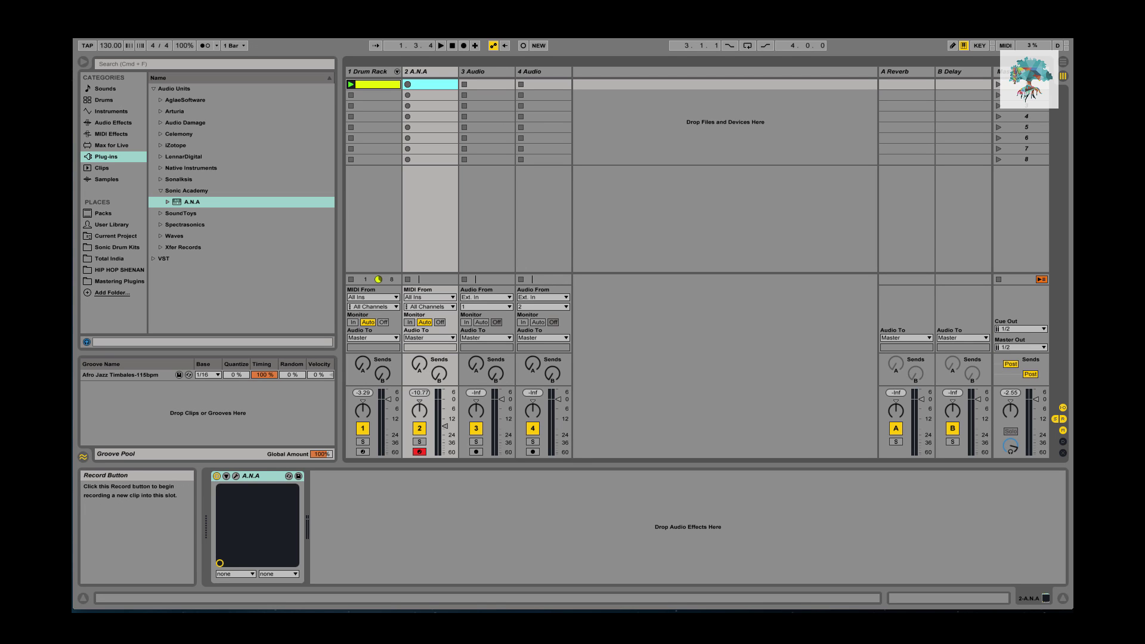
left_click(408, 84)
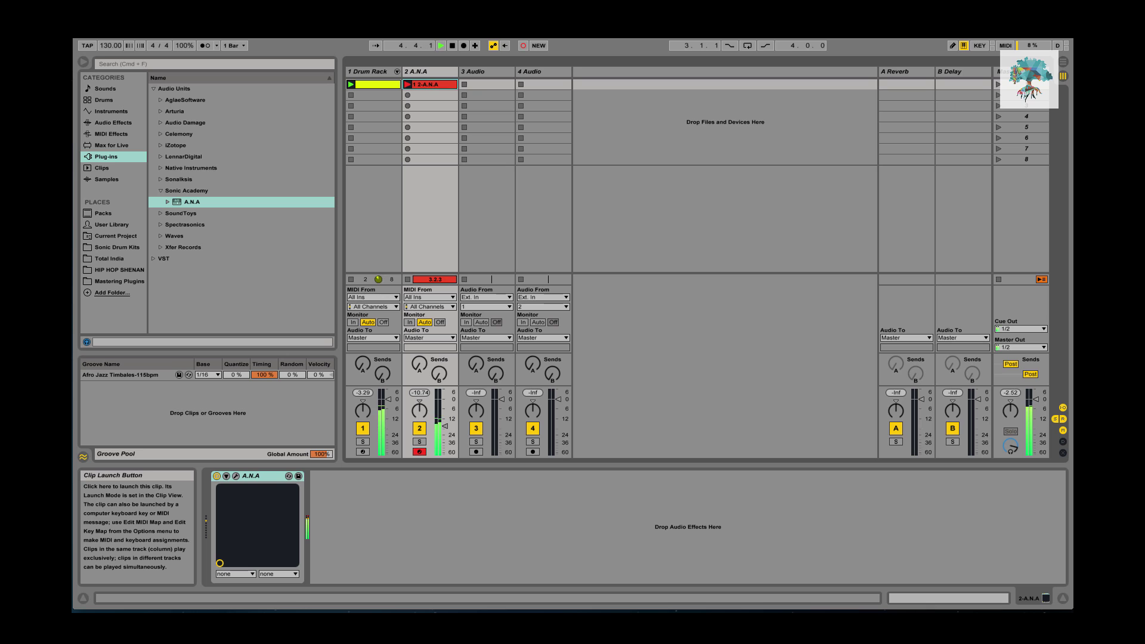
key("space")
- Open the recorded A.N.A clip in the note editor and quantize all its notes
double_click(431, 85)
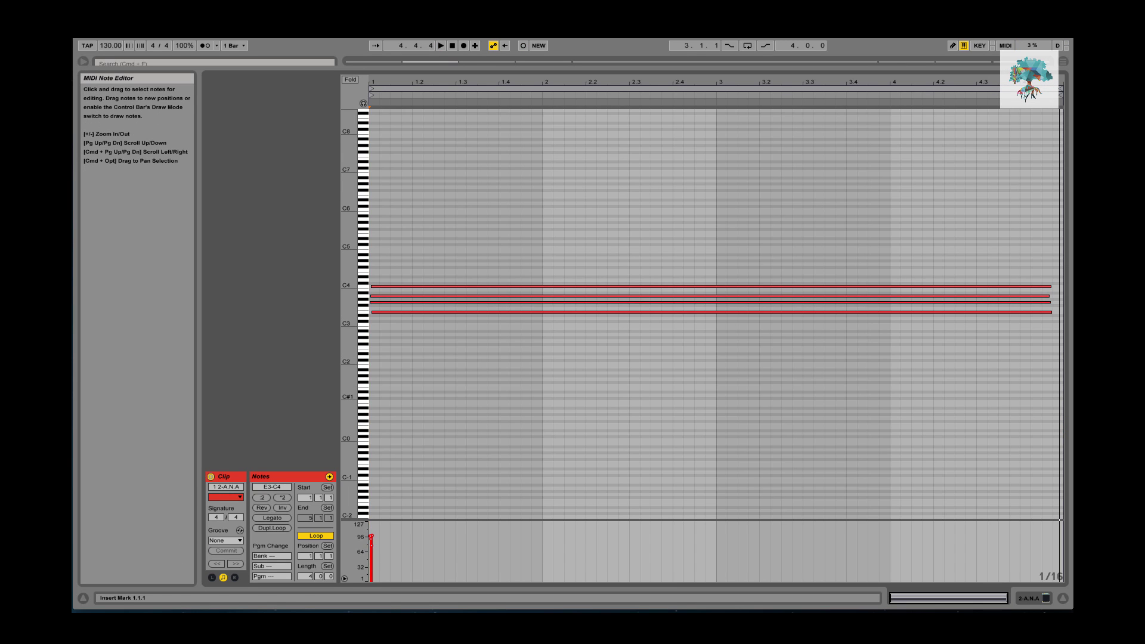
key("super+a")
key("super+u")
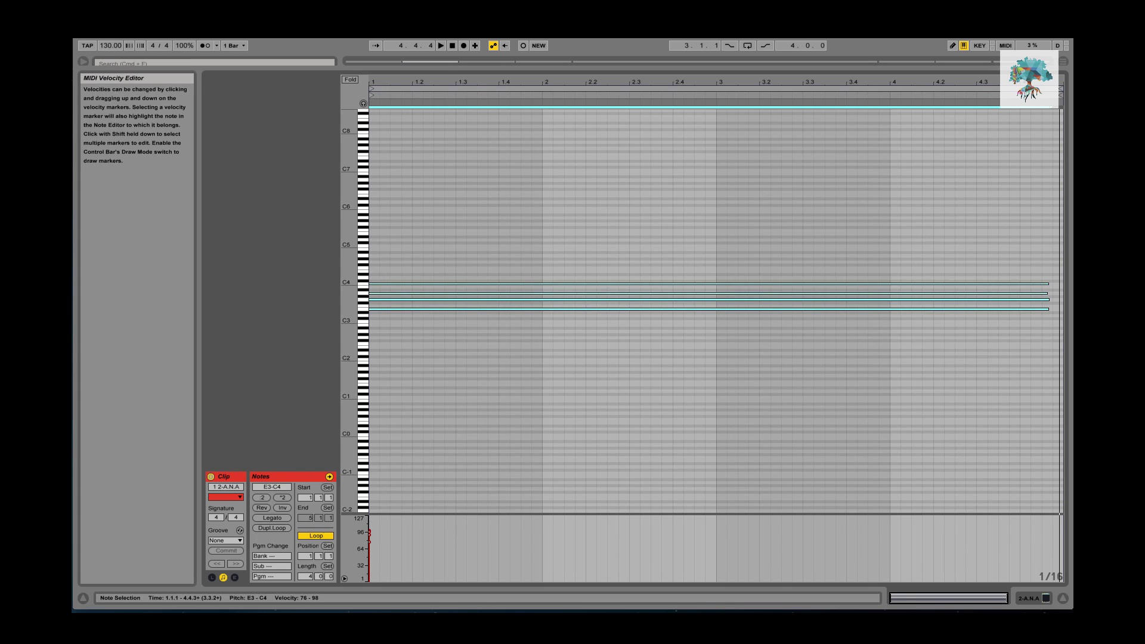
left_click(369, 537)
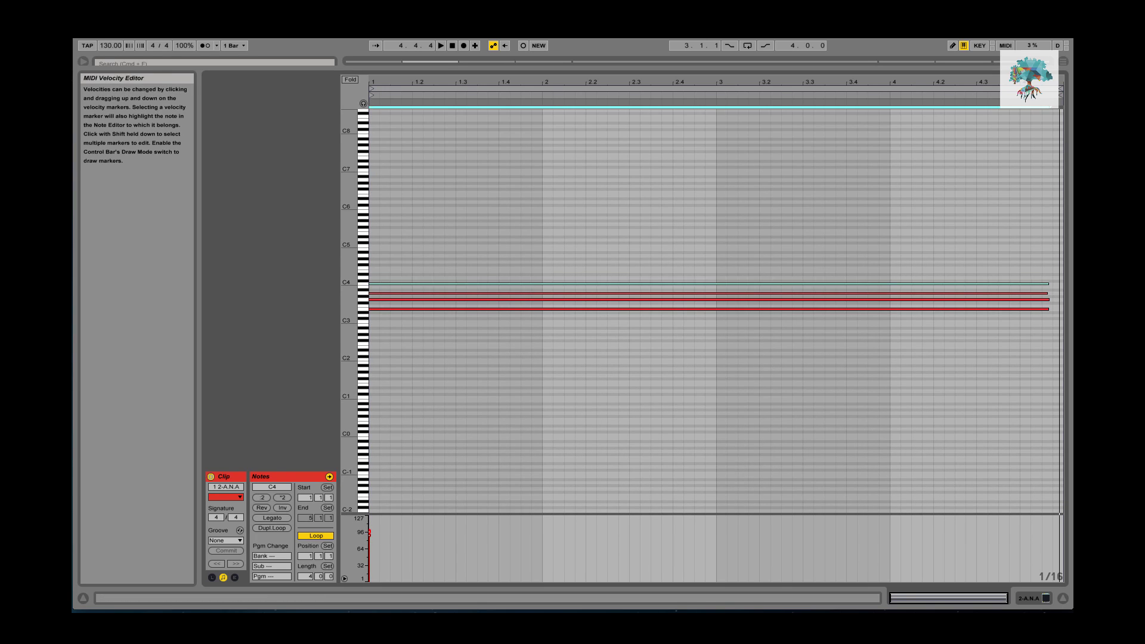
- Assign the Afro Jazz Timbales groove to the A.N.A clip and stretch all four chord notes to the clip's end at bar 5
left_click(225, 541)
left_click(247, 558)
left_click_drag(486, 392, 435, 282)
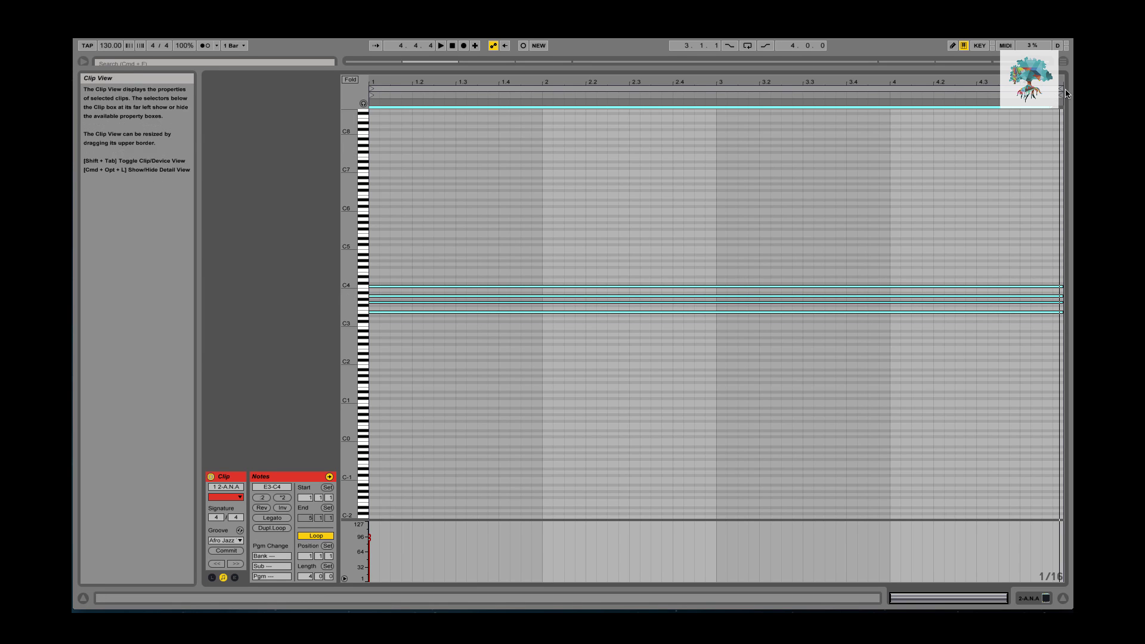
left_click_drag(1063, 82, 976, 83)
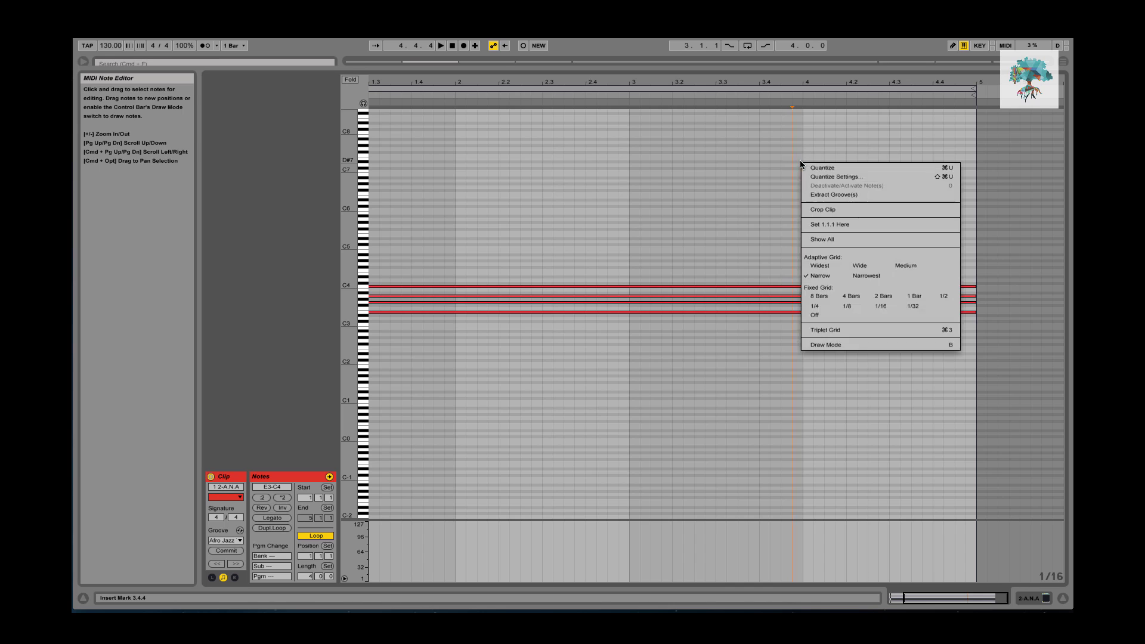
right_click(790, 159)
left_click(846, 224)
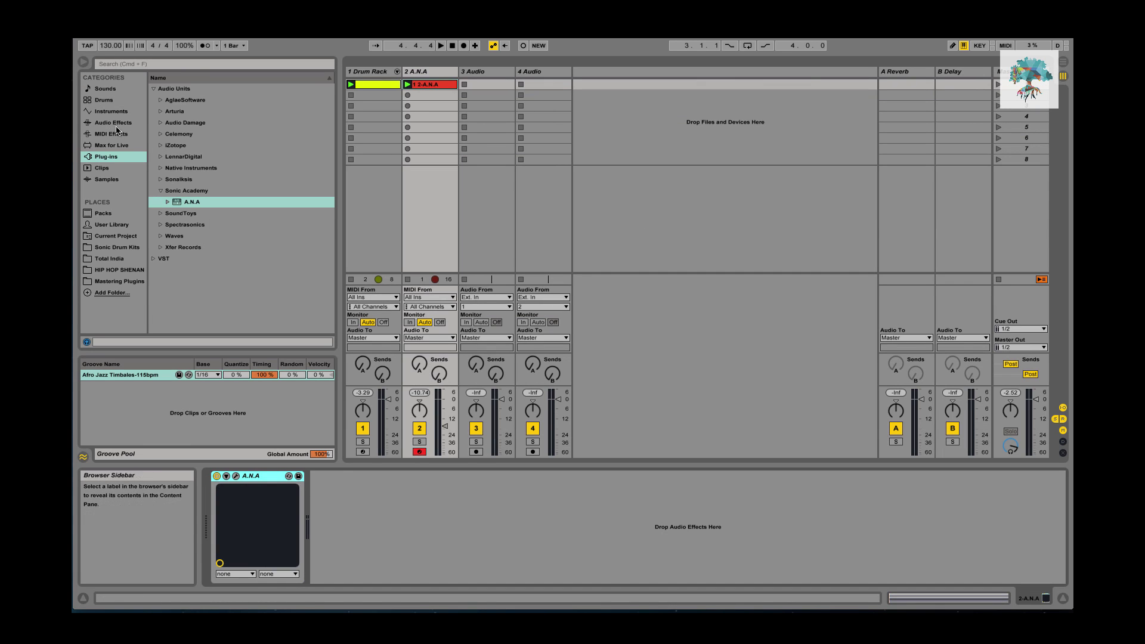
- Load the Stereo Width Tool.adg audio effect rack onto the A.N.A track and lower the track volume to -29.0 dB during playback
left_click(114, 124)
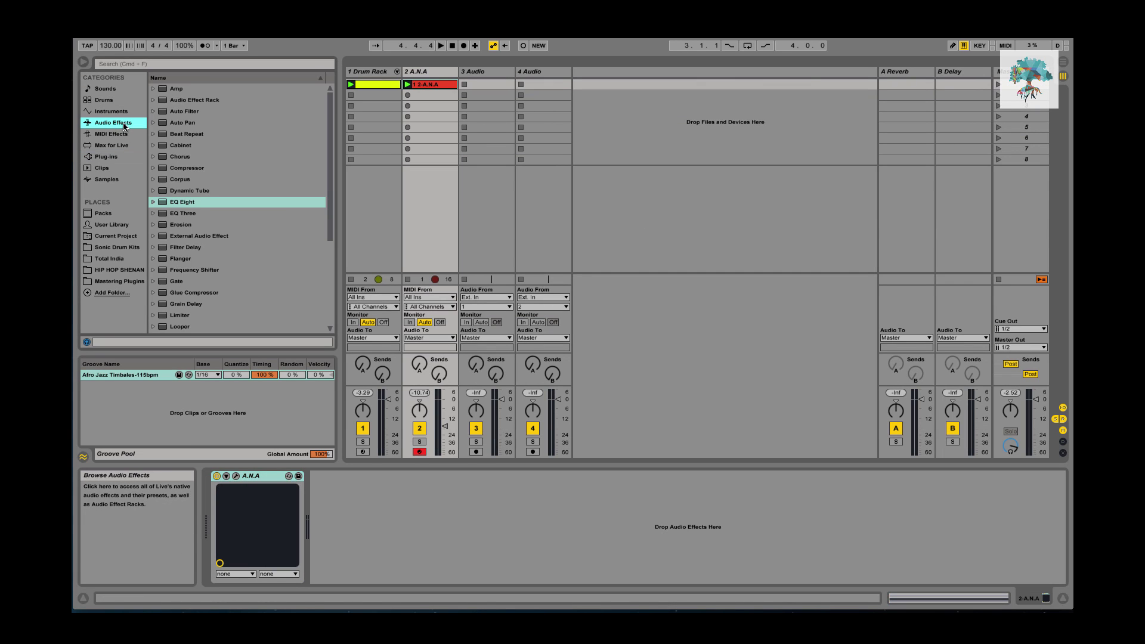
scroll(205, 250, "down", 5)
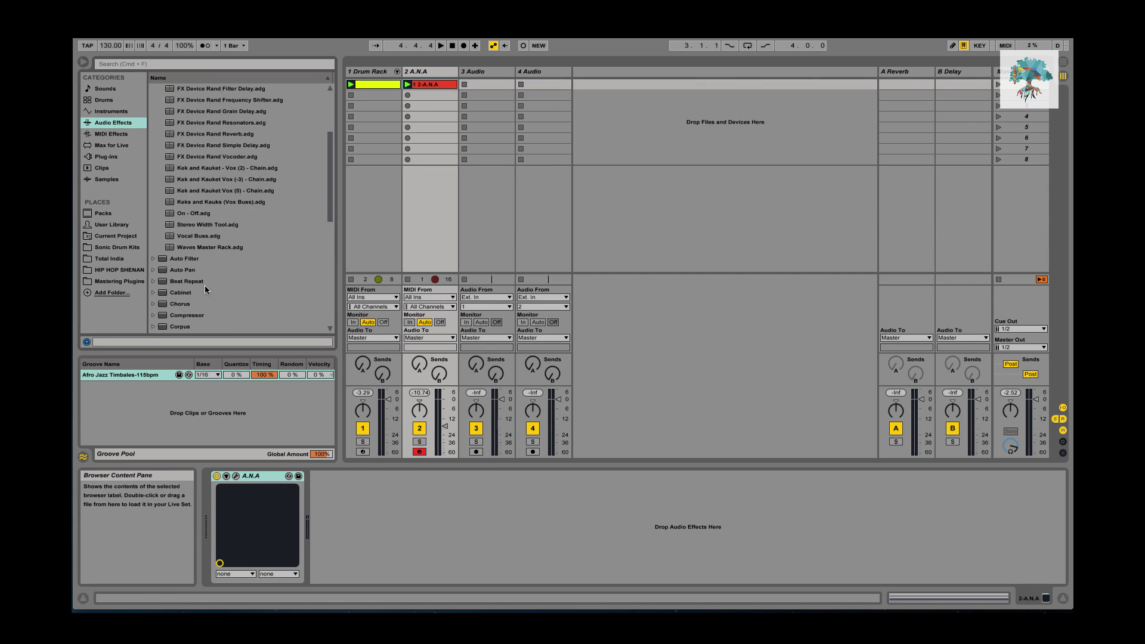
double_click(209, 225)
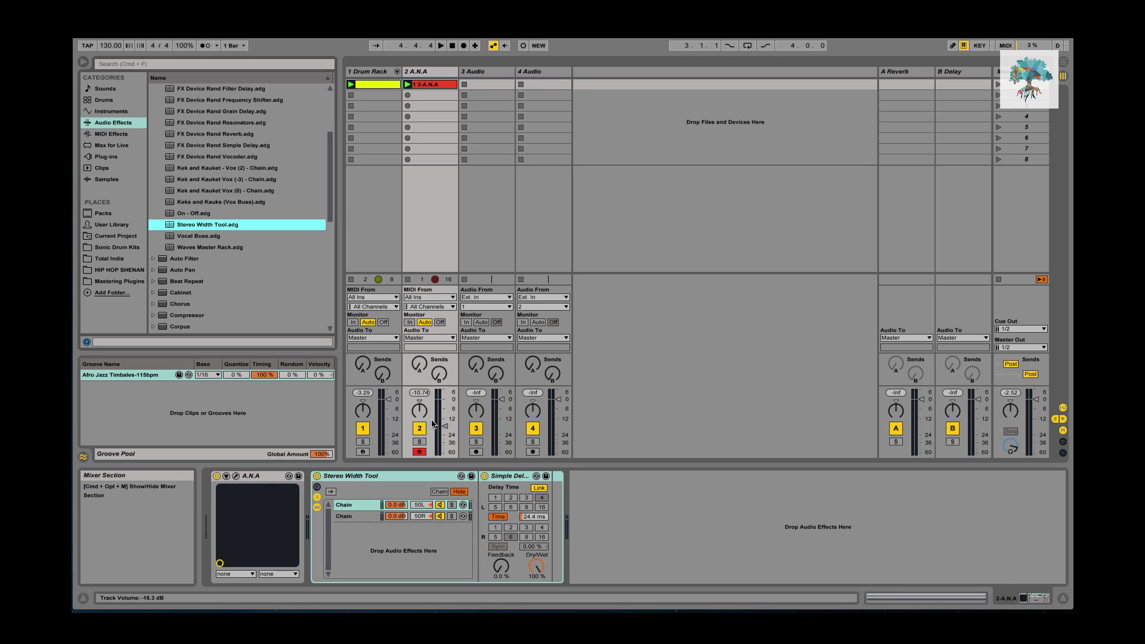
key("space")
left_click_drag(445, 426, 445, 439)
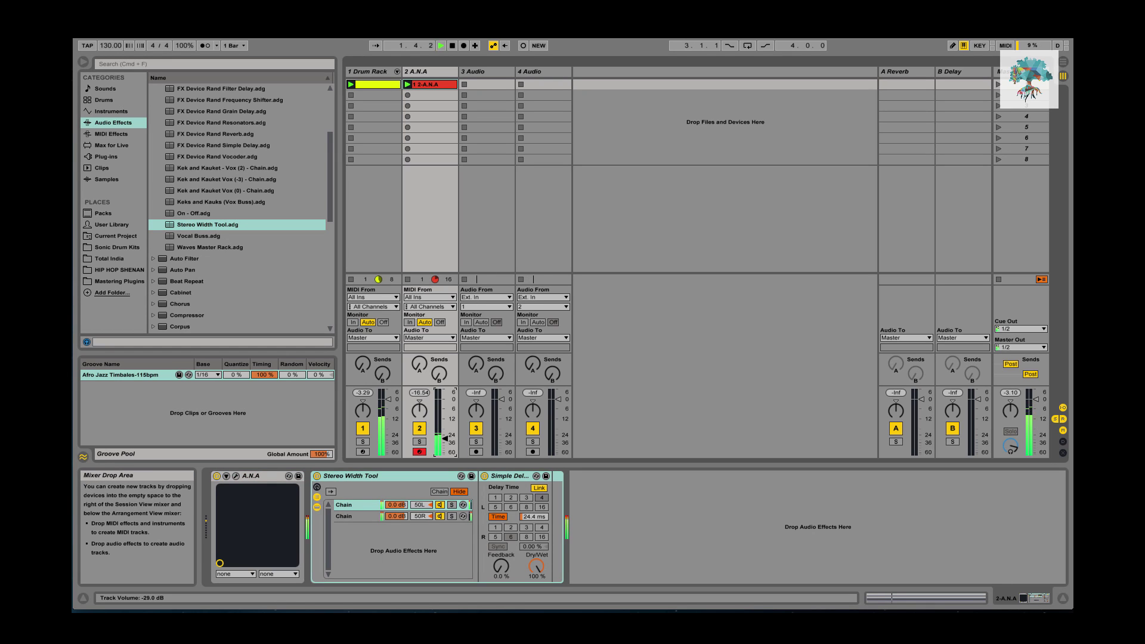
key("space")
- Switch the Stereo Width Tool rack off and on, and examine its macro controls, both panned chains and the Simple Delay
left_click(317, 476)
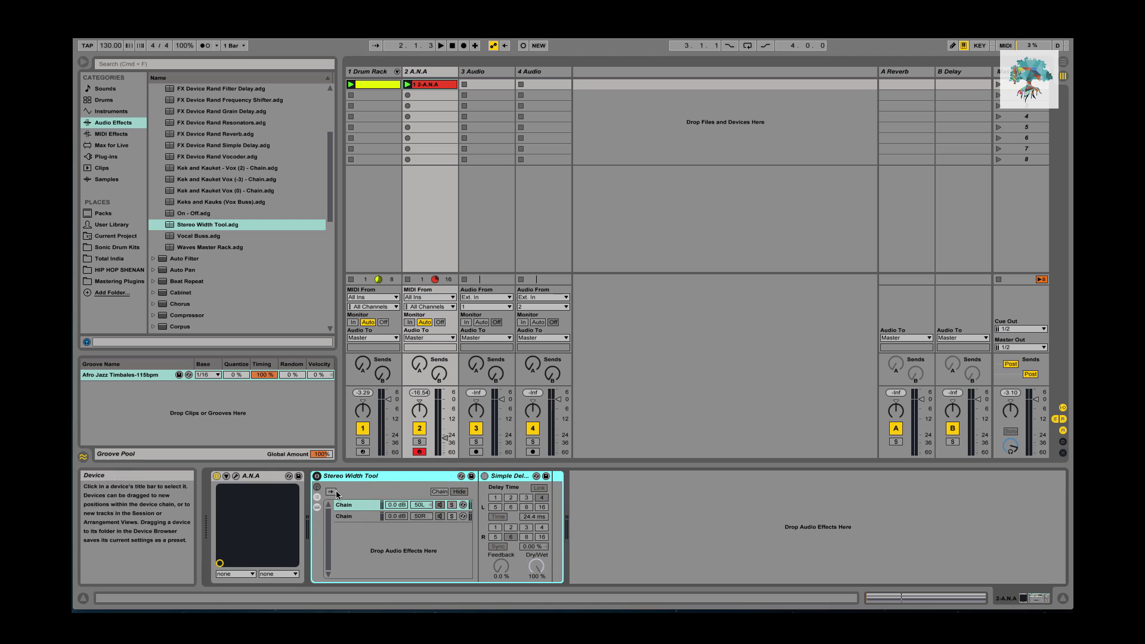
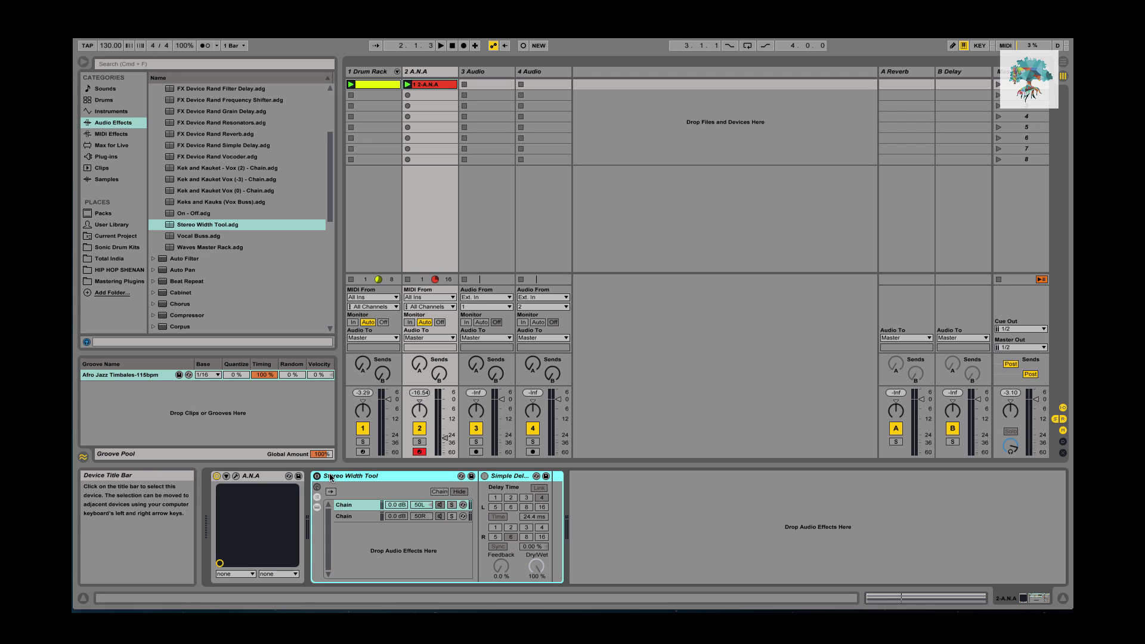
left_click(316, 476)
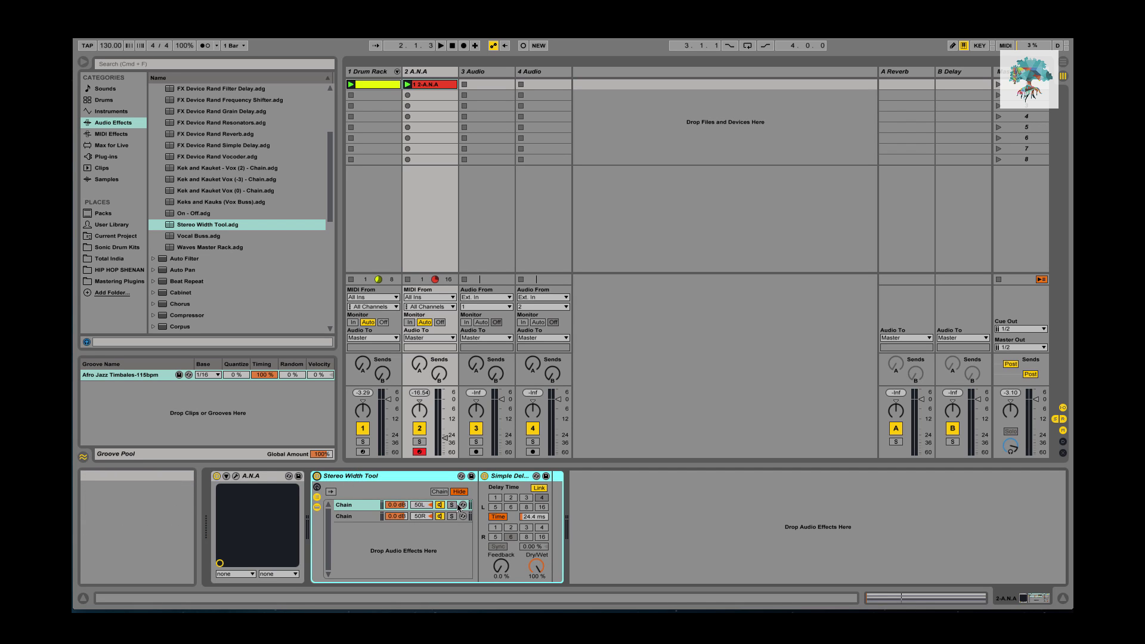
left_click(317, 488)
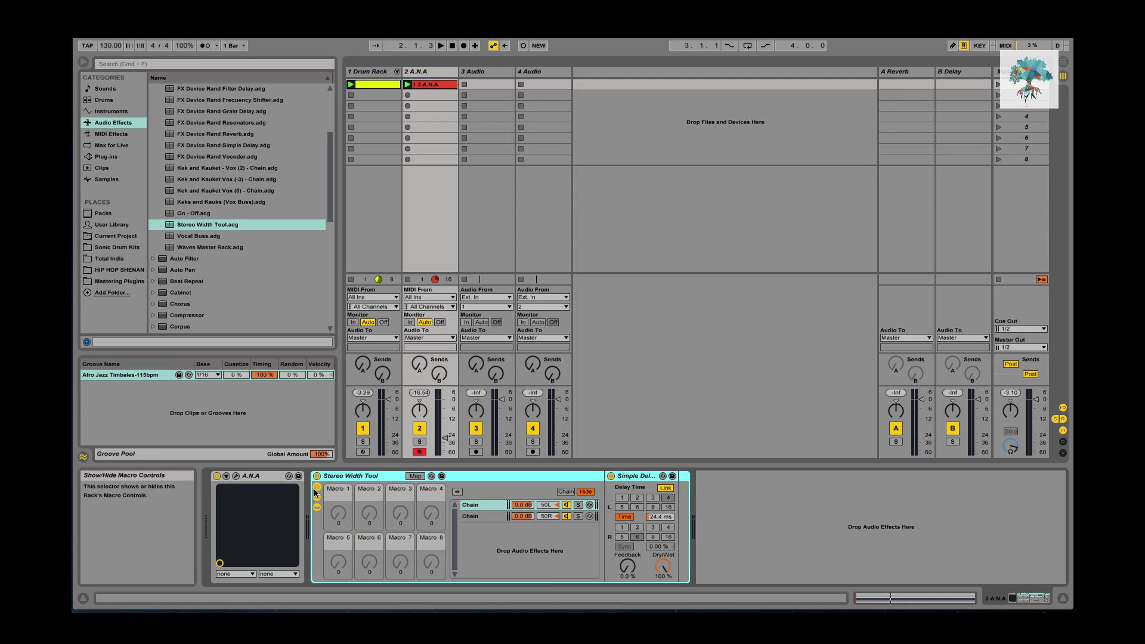
left_click(475, 516)
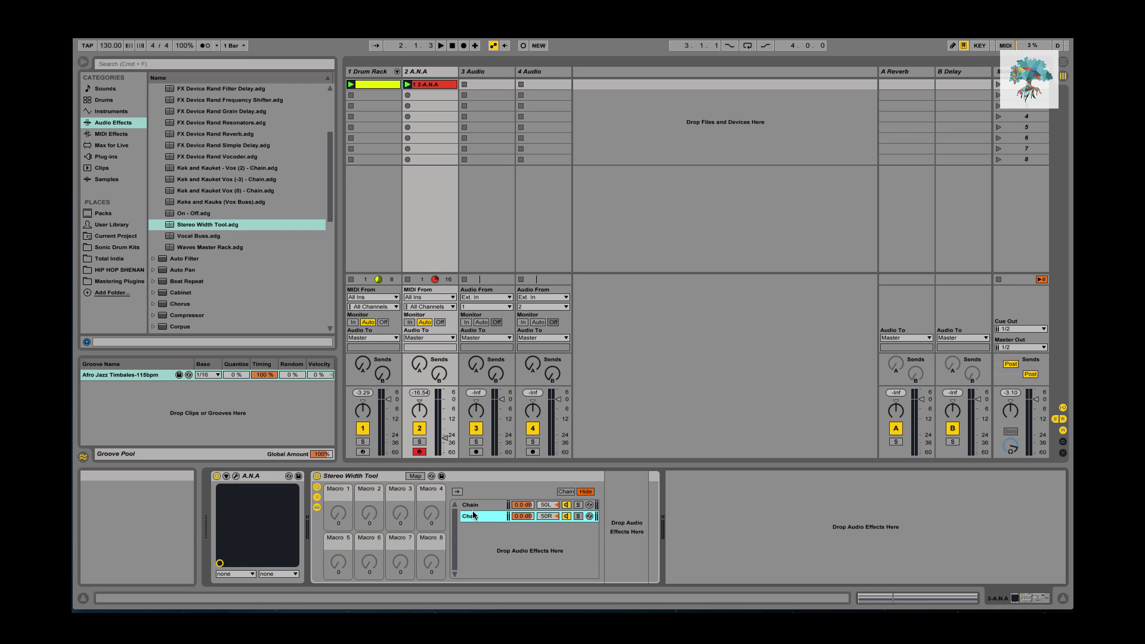
left_click(474, 505)
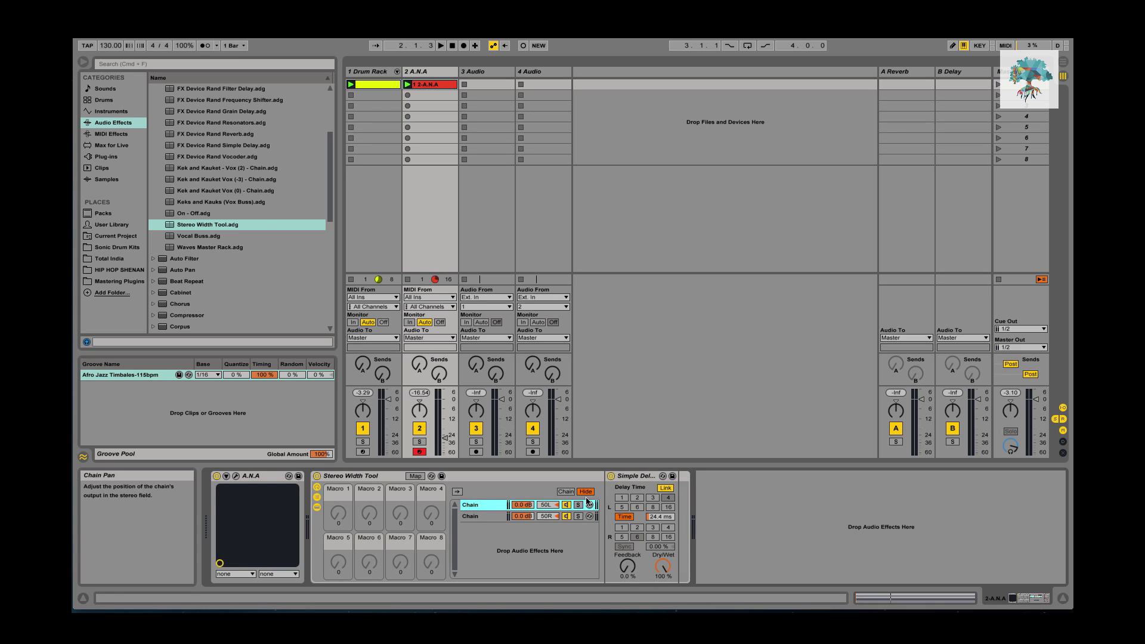
left_click(639, 477)
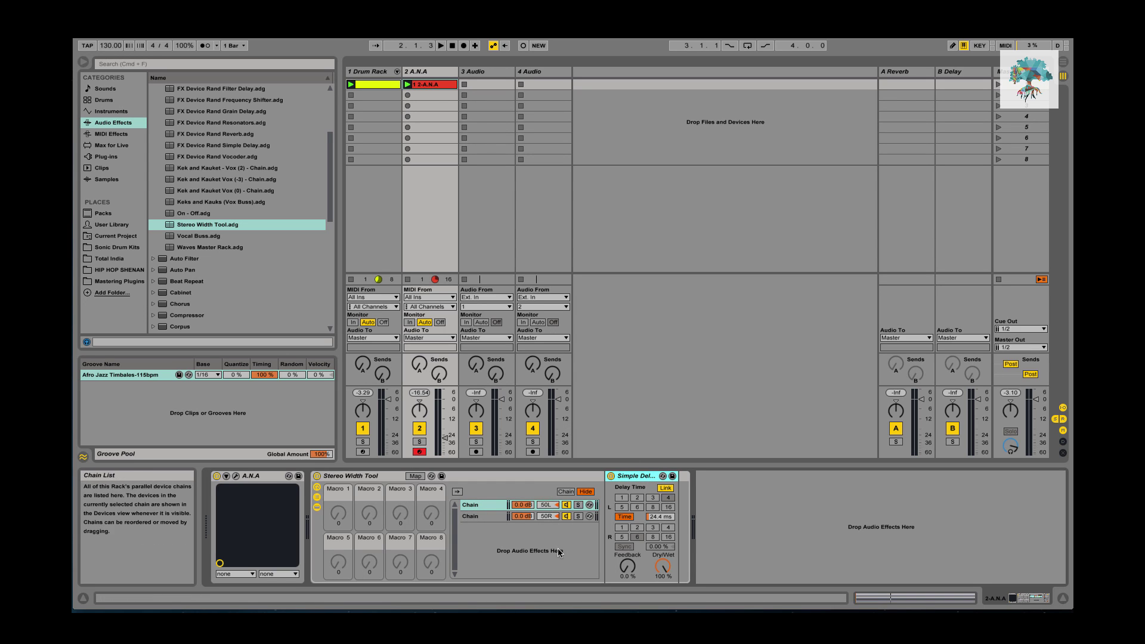
left_click(317, 499)
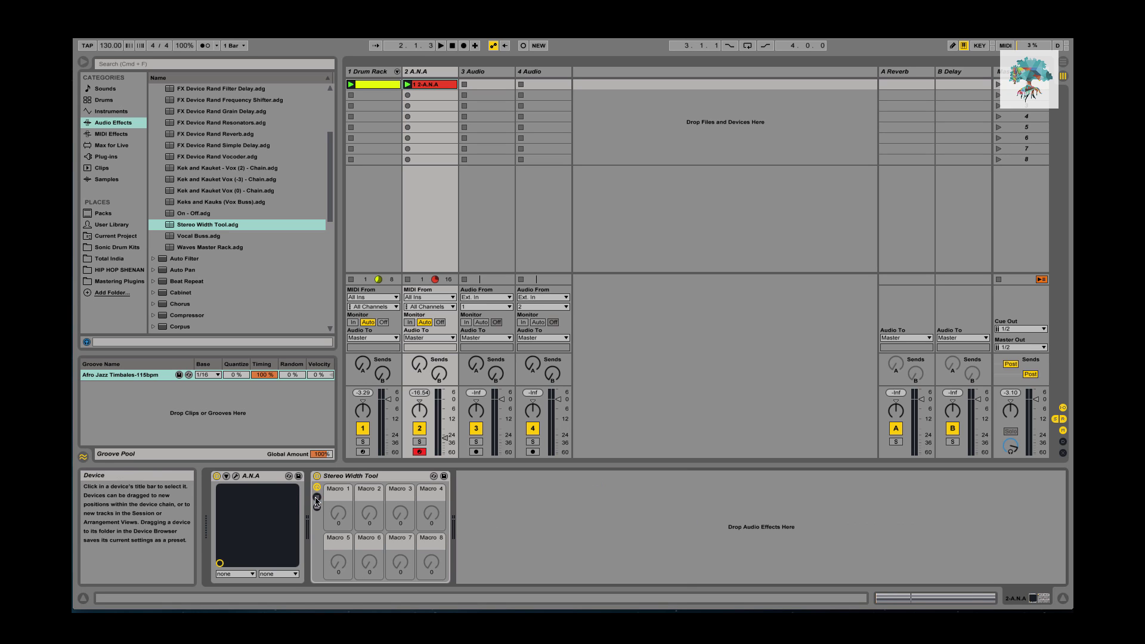
left_click(316, 499)
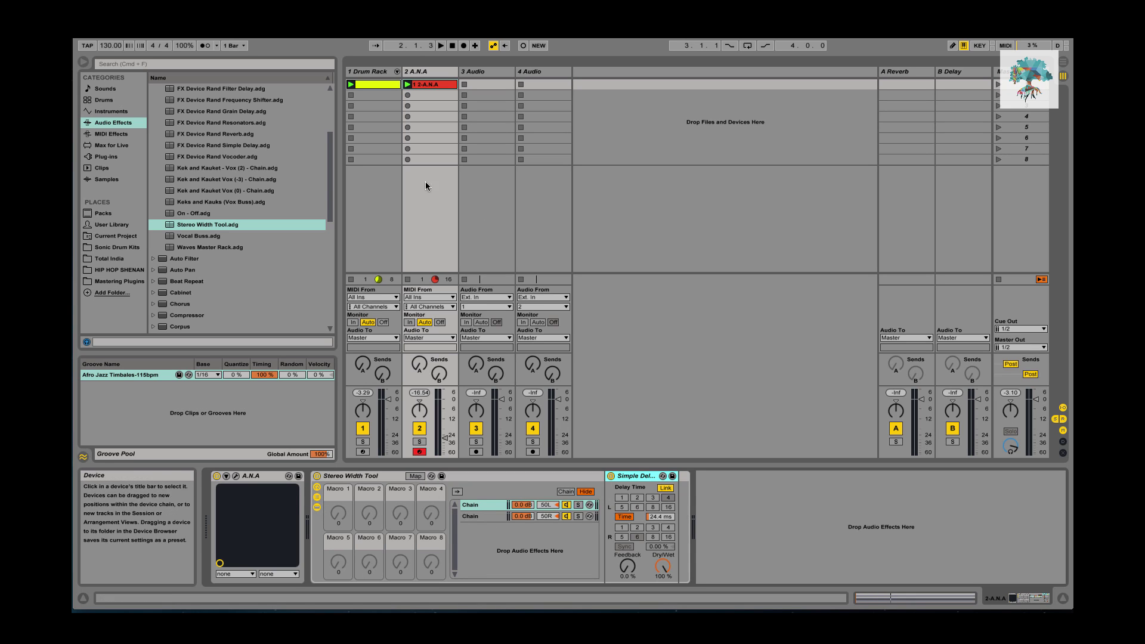
- Add an Auto Filter after the Stereo Width Tool rack on the A.N.A track
left_click(113, 122)
scroll(230, 146, "up", 3)
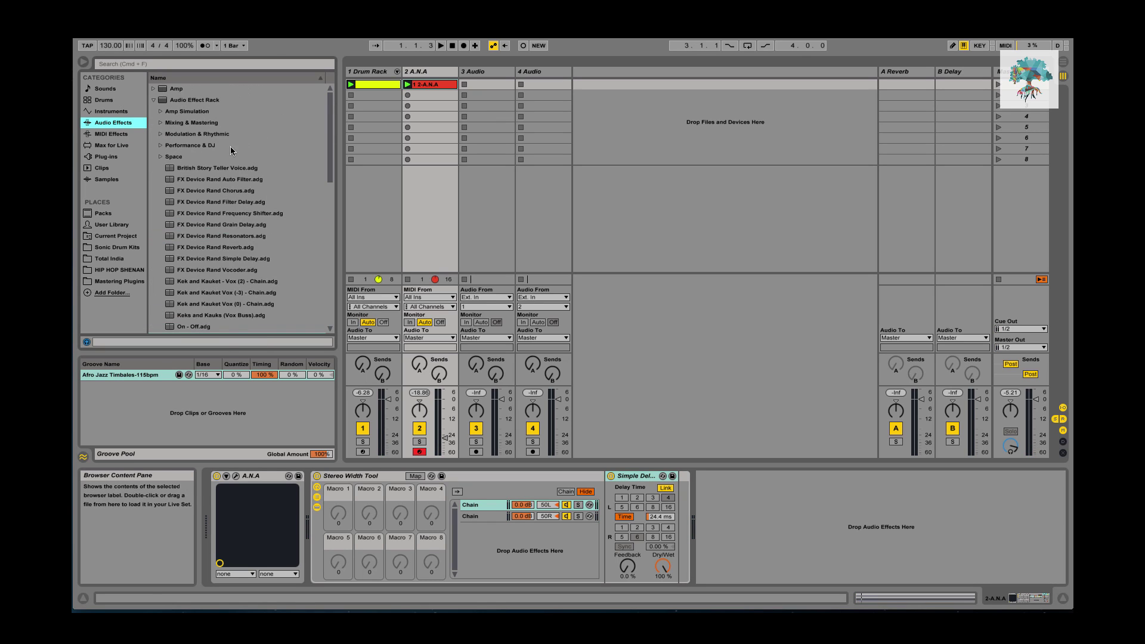
left_click(153, 100)
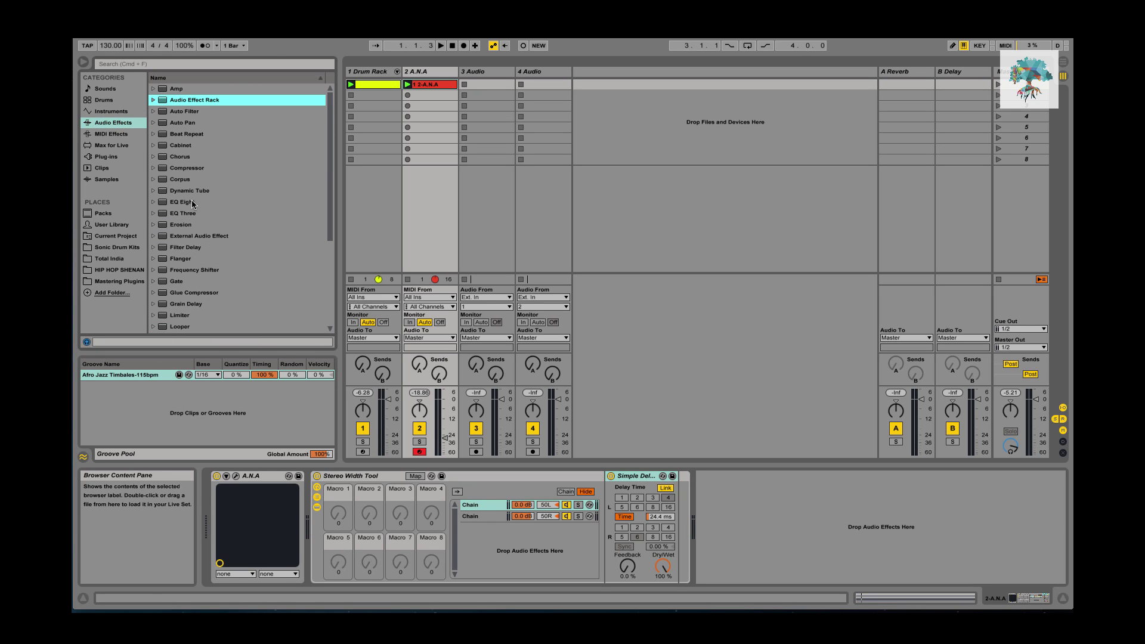
double_click(185, 112)
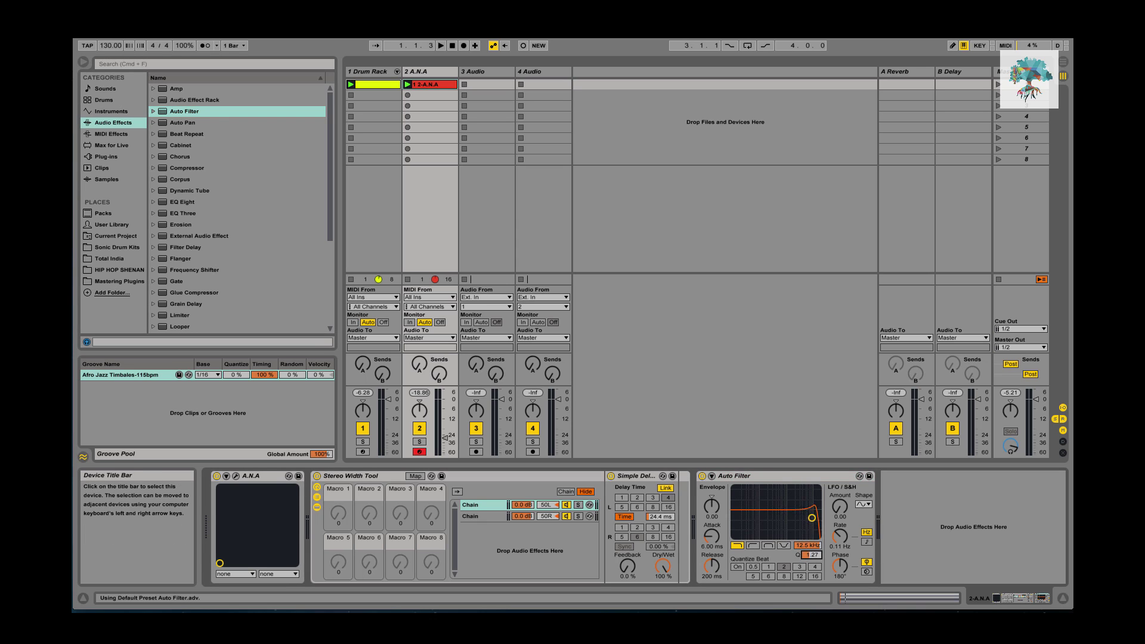
- Set the Auto Filter's low-pass cutoff to 428 Hz with a Q of 1.71 while playing the loop, and raise its LFO amount slightly
left_click_drag(812, 525, 792, 516)
key("space")
left_click_drag(789, 515, 776, 515)
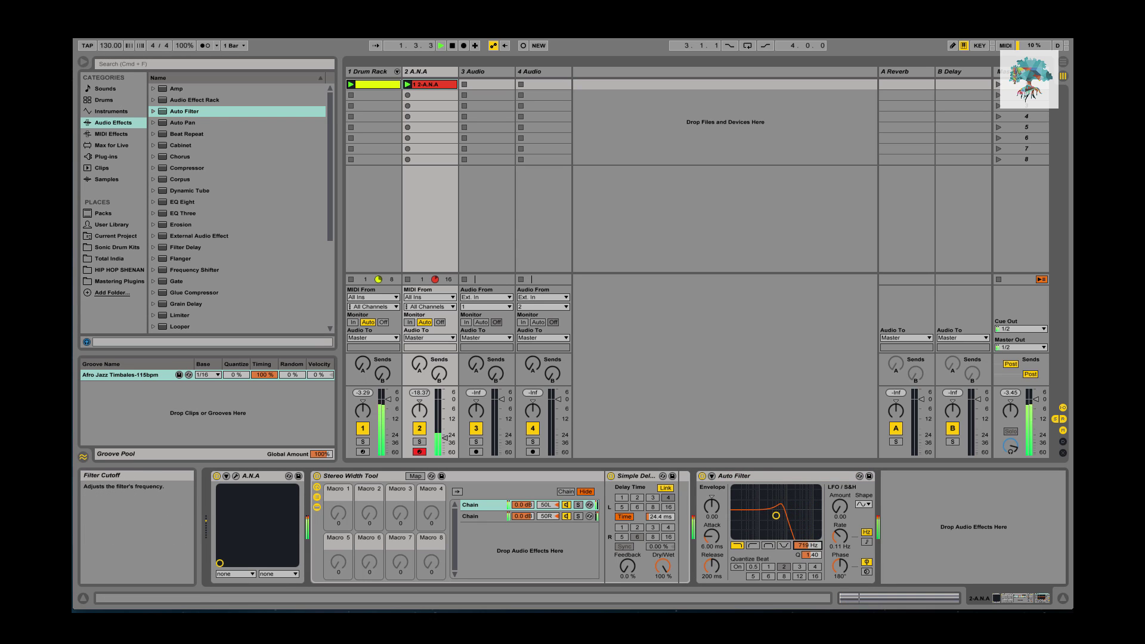
key("space")
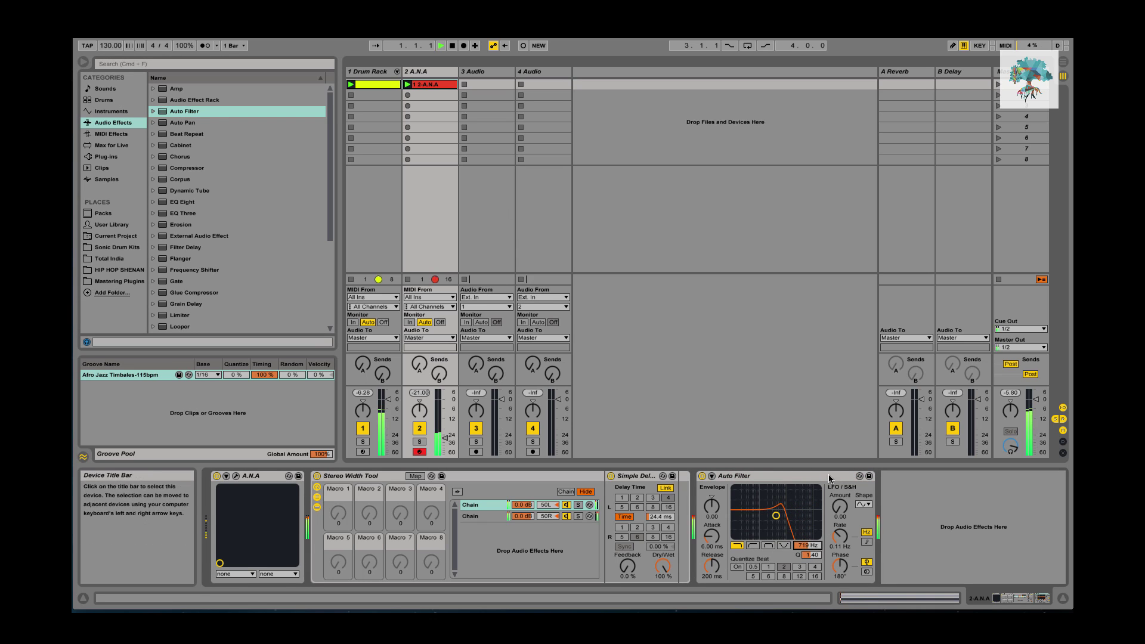
left_click_drag(812, 555, 814, 557)
mouse_move(776, 511)
left_mouse_down()
mouse_move(810, 510)
mouse_move(769, 510)
left_mouse_up()
left_click_drag(840, 506, 840, 502)
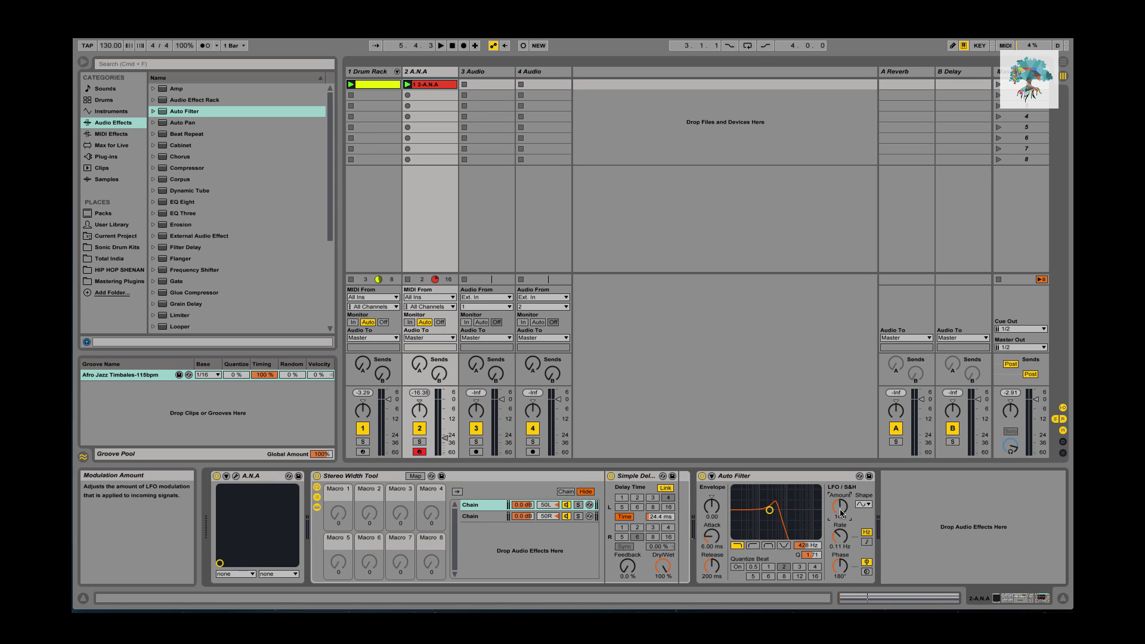
- Start playback and set the Auto Filter's LFO to a free-running 3.16 Hz rate with 32% spin
key("space")
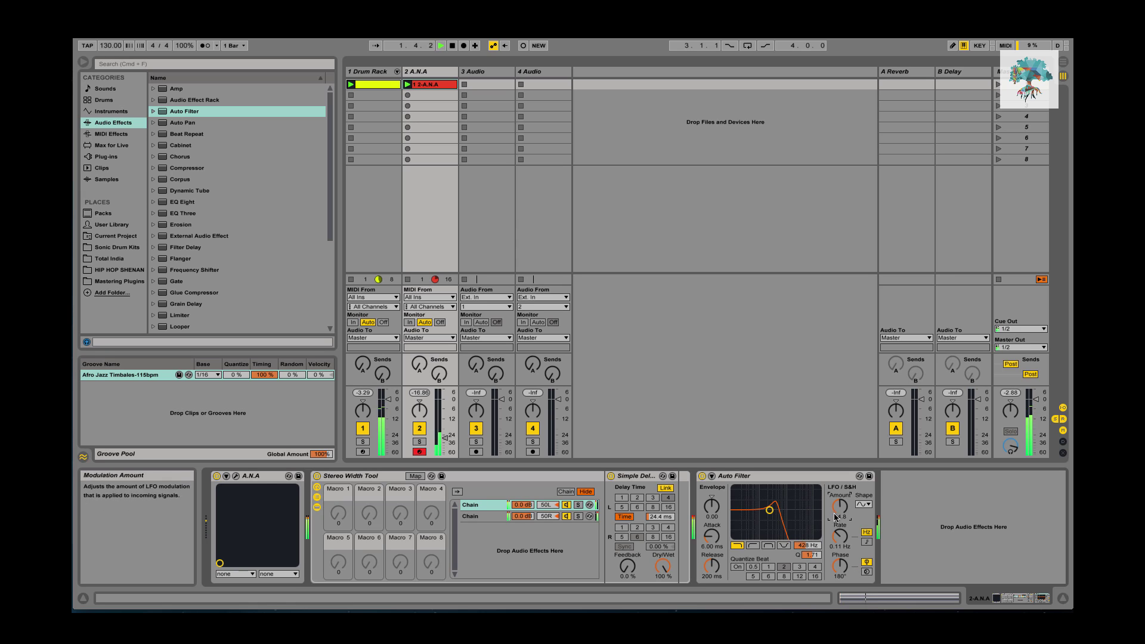
left_click(865, 543)
left_click_drag(840, 535, 840, 546)
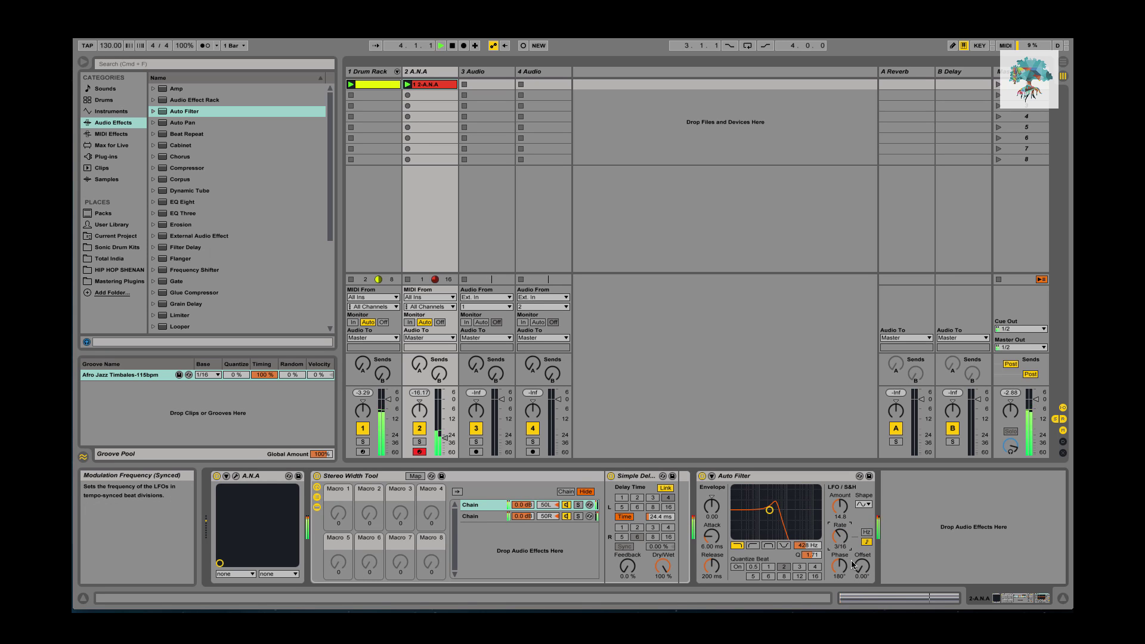
left_click(867, 532)
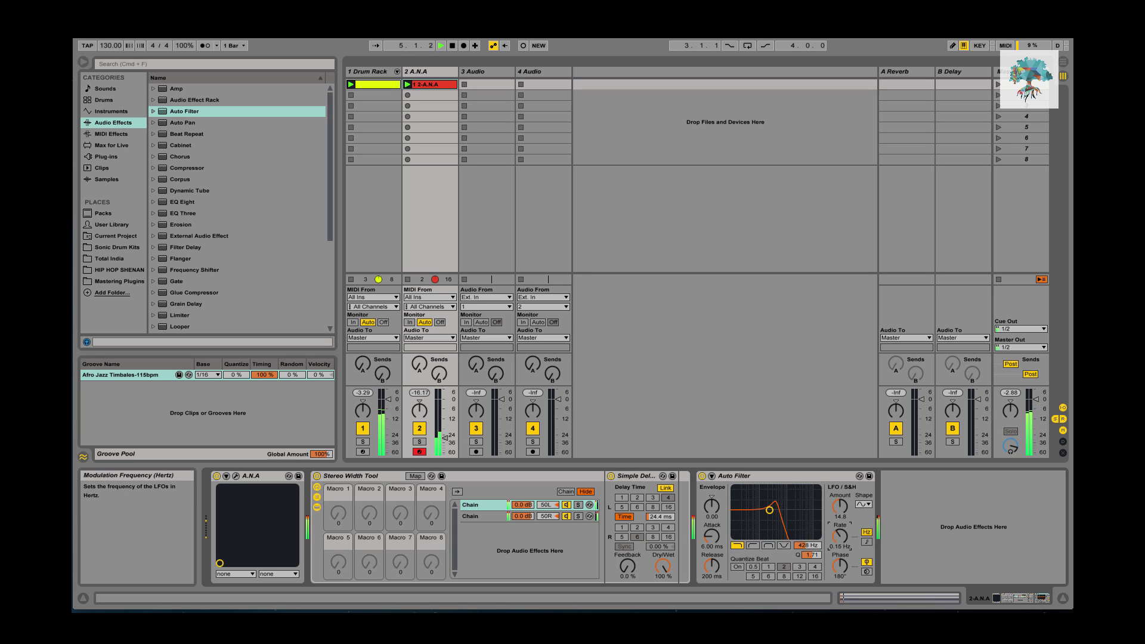
left_click(867, 572)
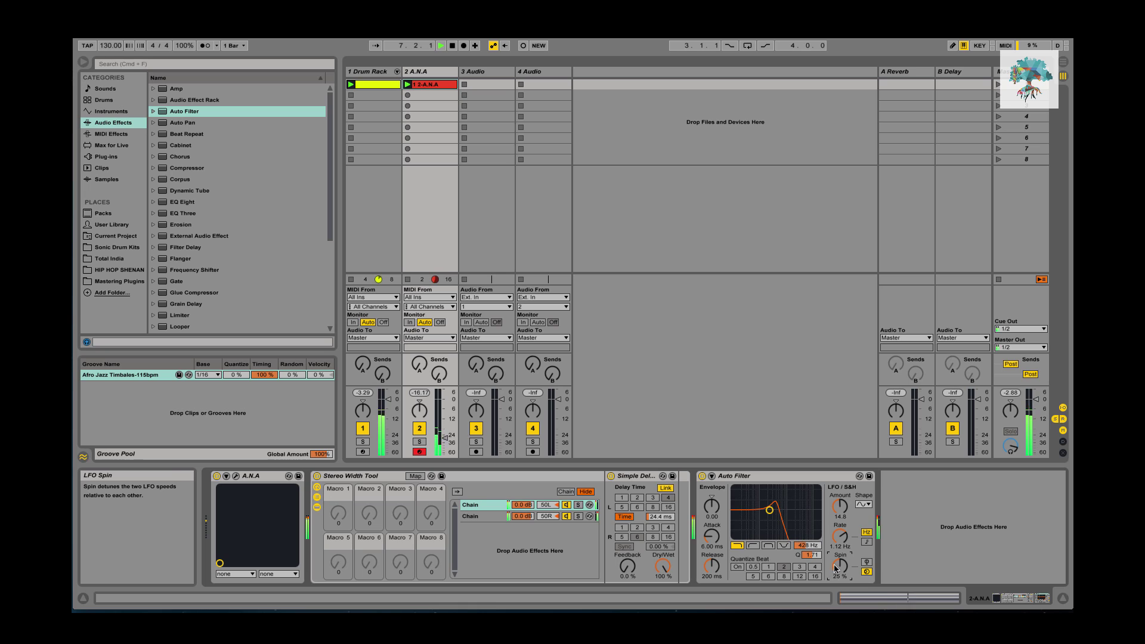
left_click_drag(836, 568, 837, 559)
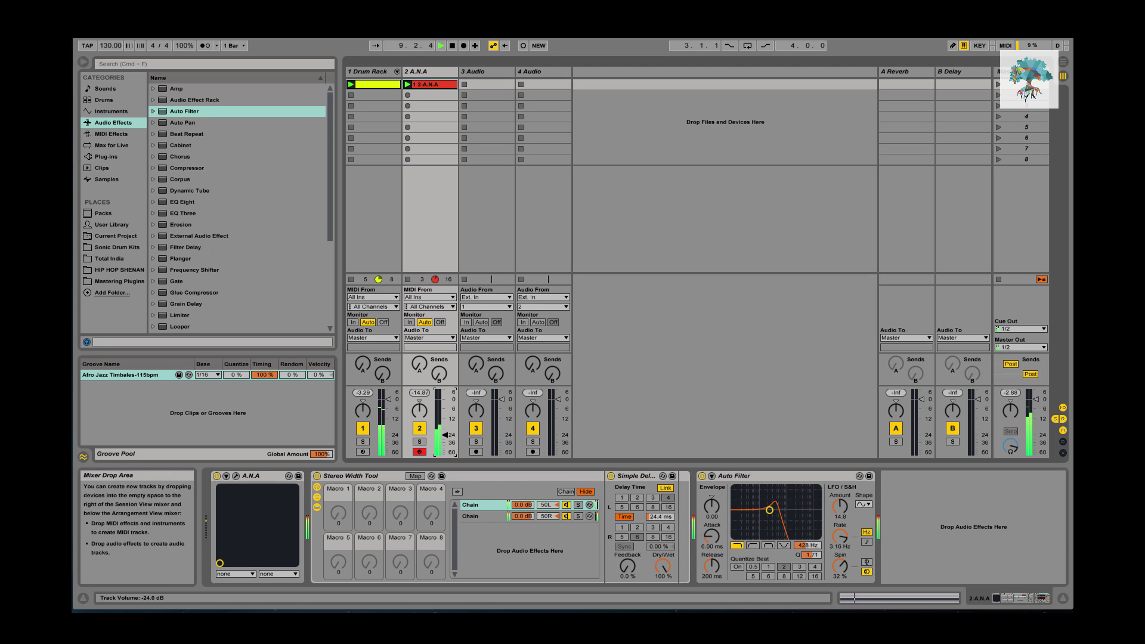
- Add a Compressor to the A.N.A track, sidechained to the Drum Rack's UD MRH Kick-19 Pre FX signal, with the threshold at -25.5 dB
left_click(427, 73)
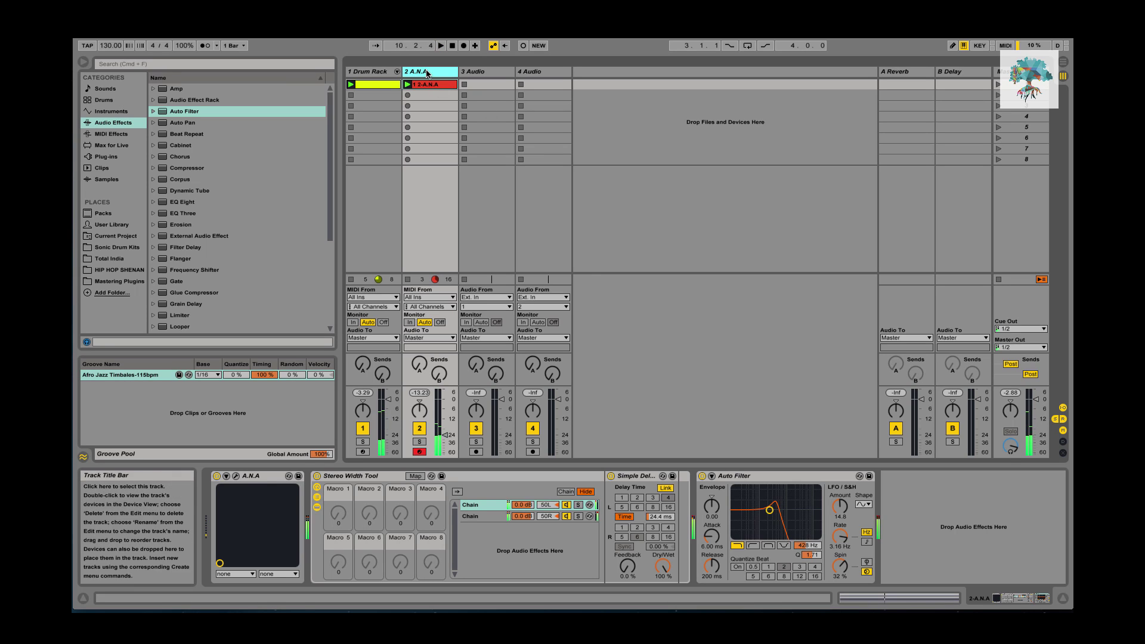
double_click(200, 169)
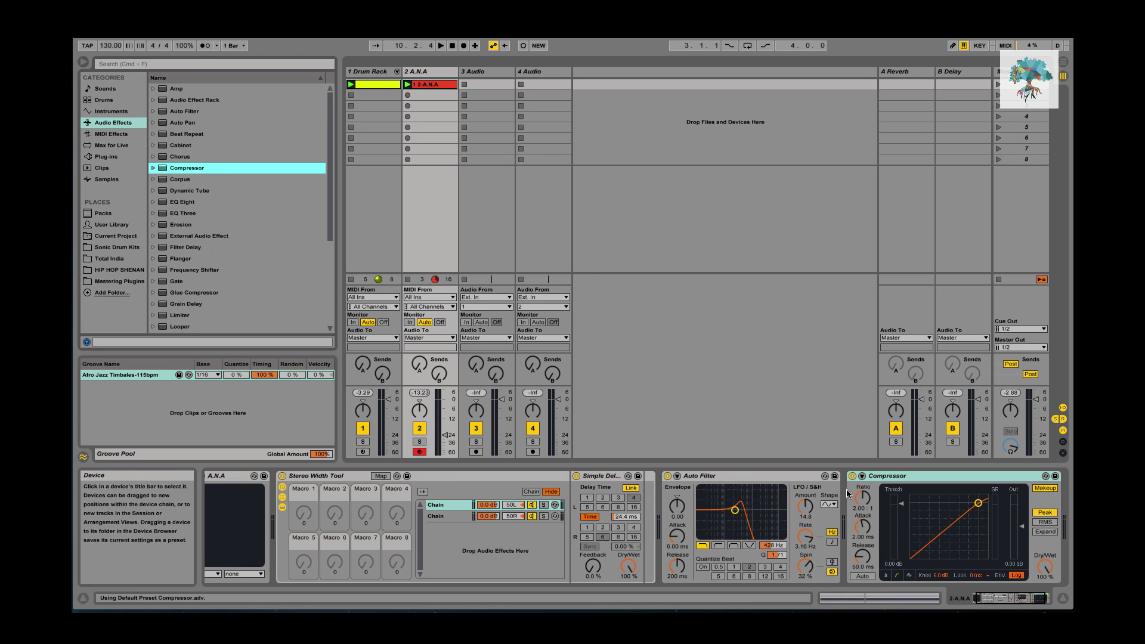
left_click(871, 488)
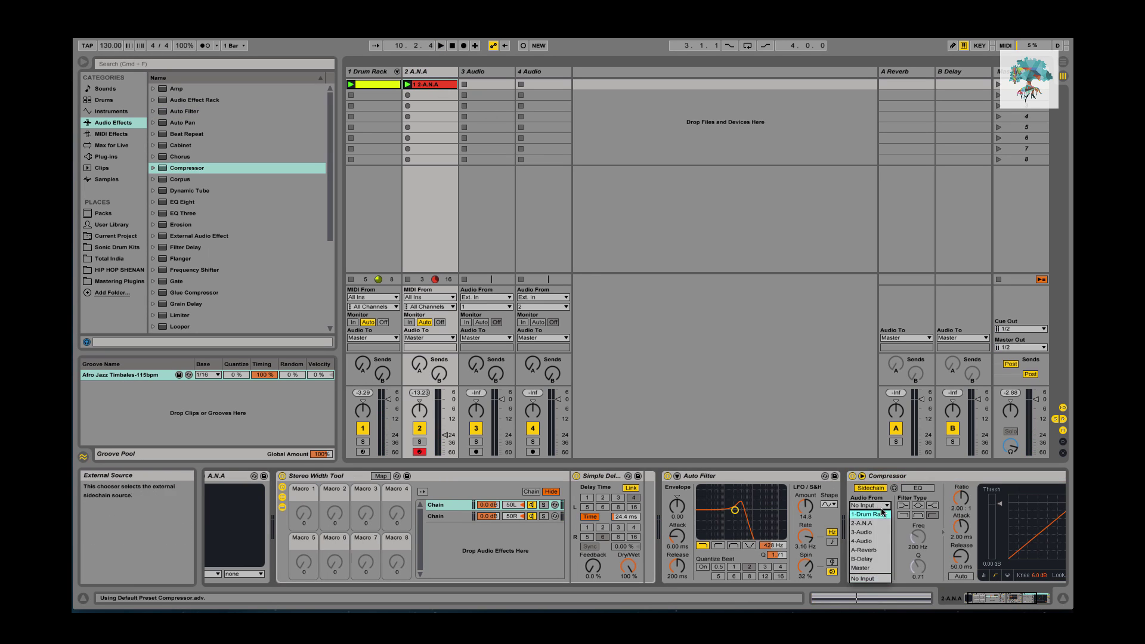
left_click(869, 505)
left_click(877, 518)
left_click(880, 517)
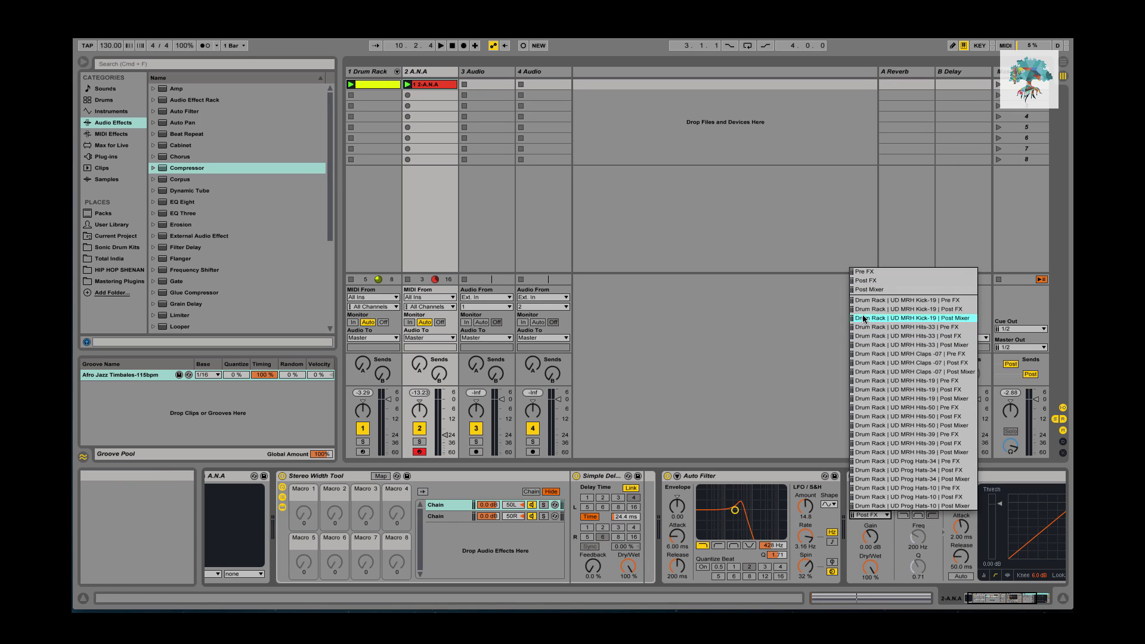
left_click(886, 305)
scroll(730, 528, "down", 3)
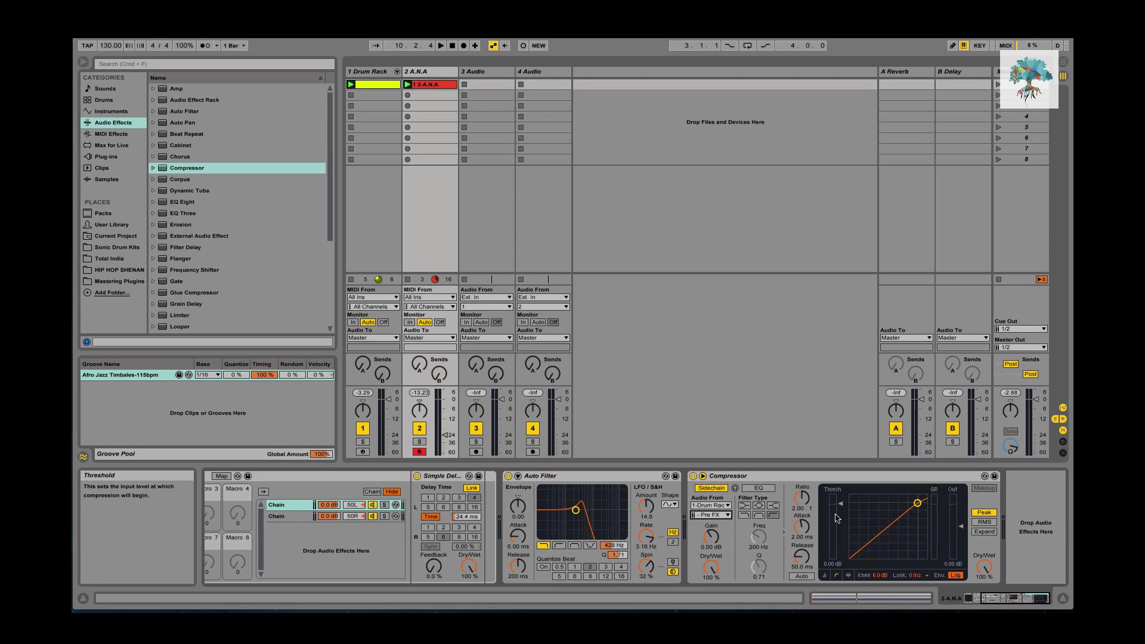
left_click_drag(840, 504, 851, 545)
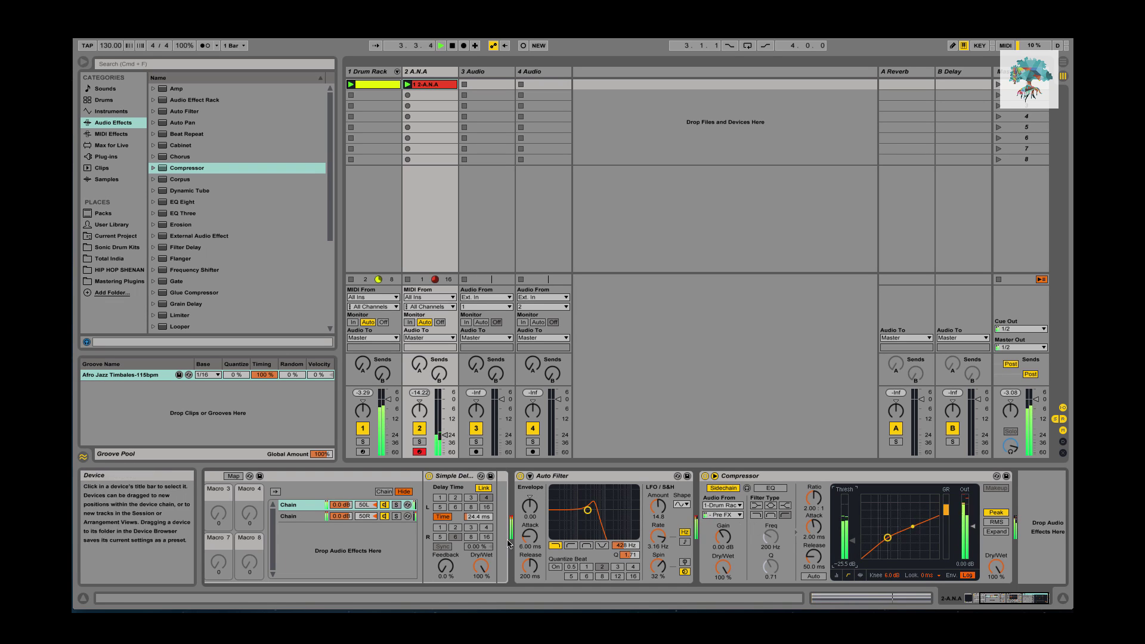
- Set the Auto Filter's LFO to a 13.1 amount, a tempo-synced rate of 8 and a 360° phase while playing
left_click_drag(658, 507, 660, 524)
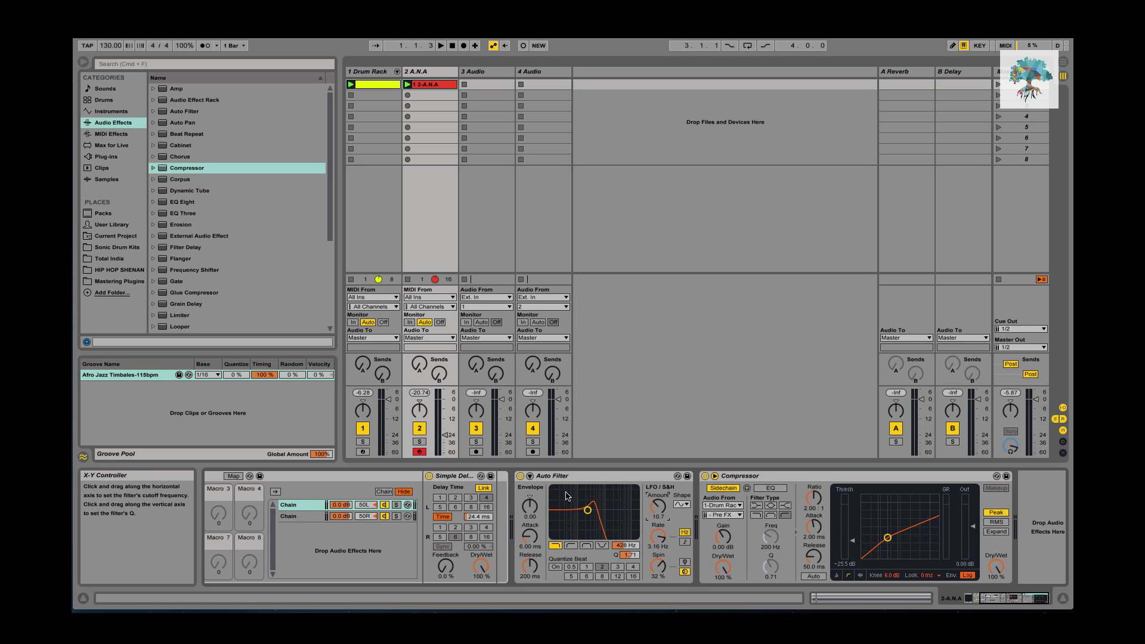
scroll(628, 500, "left", 3)
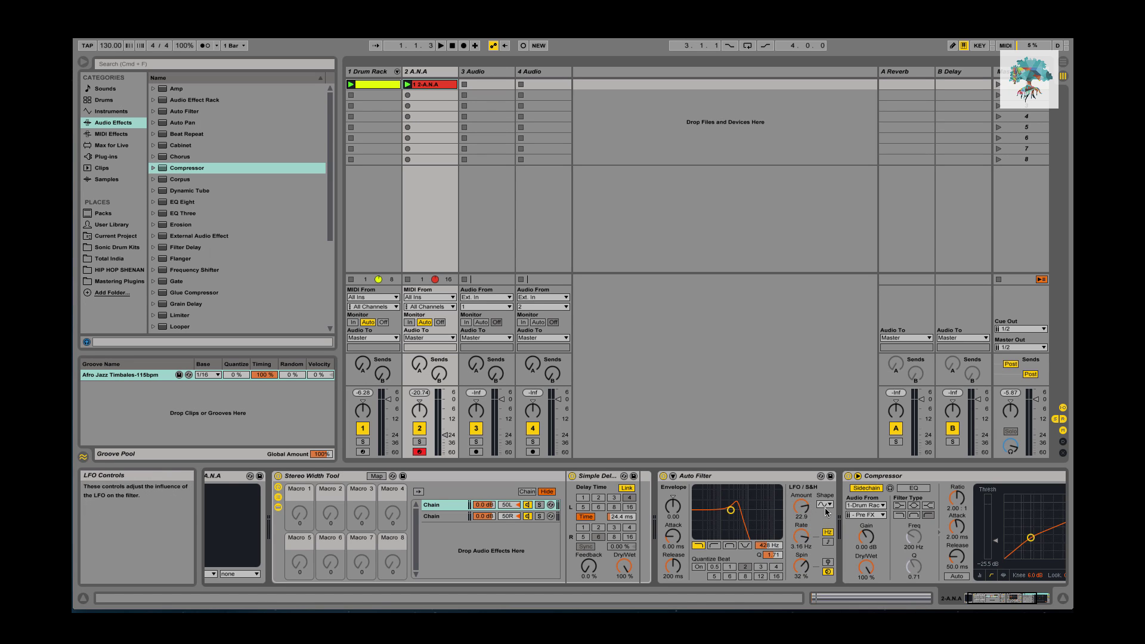
key("space")
left_click(828, 542)
left_click_drag(802, 507, 801, 525)
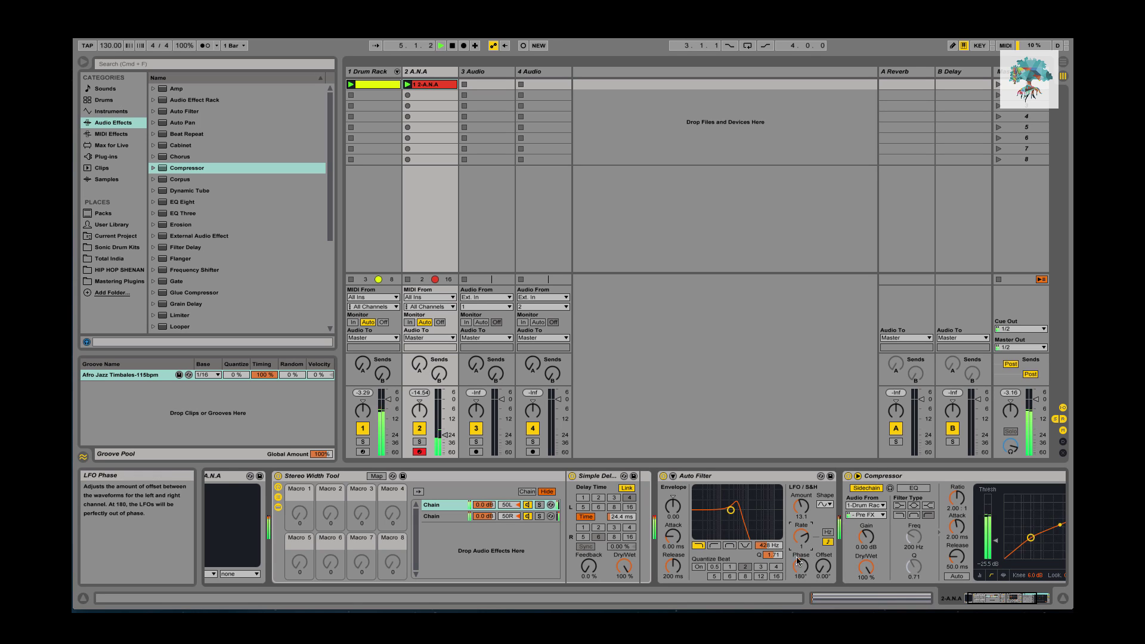
left_click_drag(801, 536, 801, 525)
left_click_drag(808, 564, 807, 547)
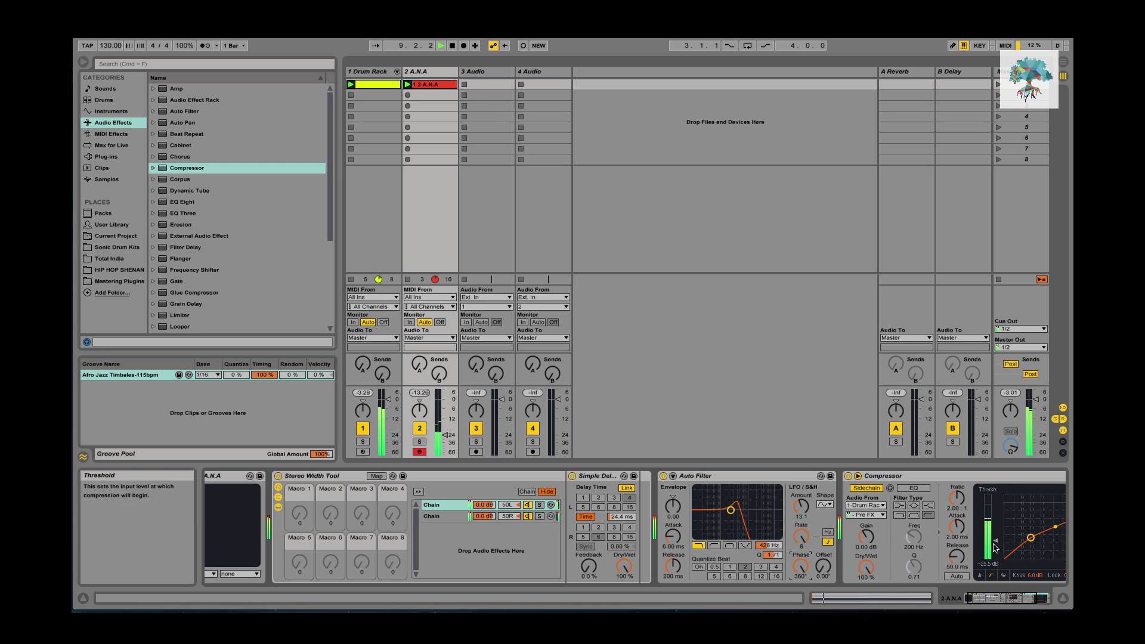
- Add an EQ Eight after the Compressor with a low cut at 257 Hz, and set the Auto Filter's cutoff to about 1.03 kHz
left_click_drag(182, 202, 939, 562)
left_click_drag(811, 520, 884, 529)
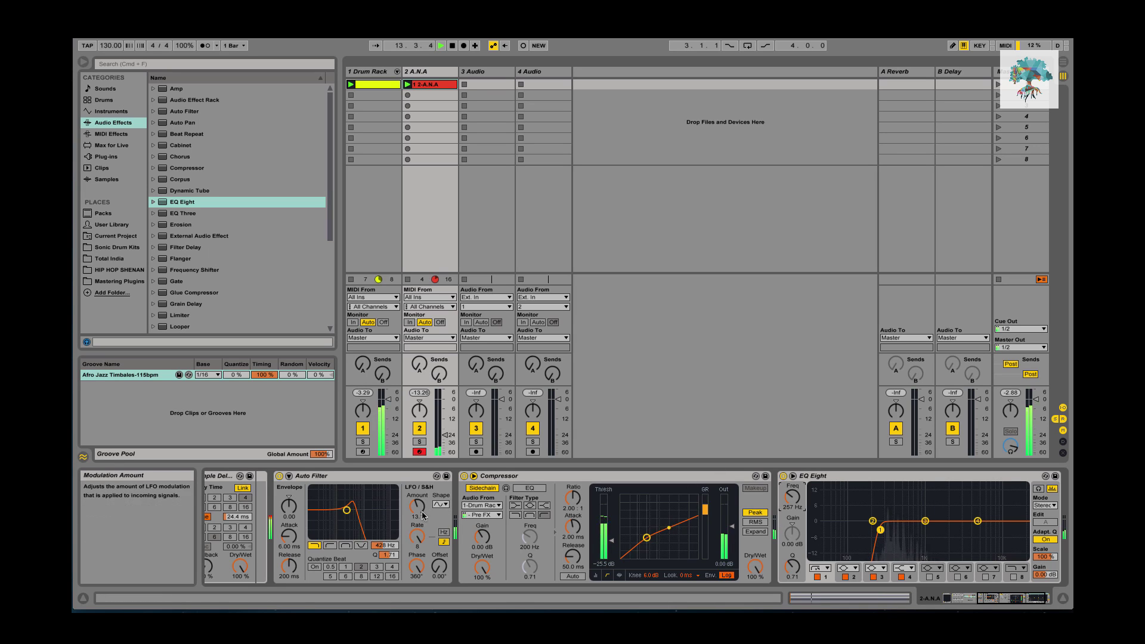
left_click_drag(347, 510, 358, 510)
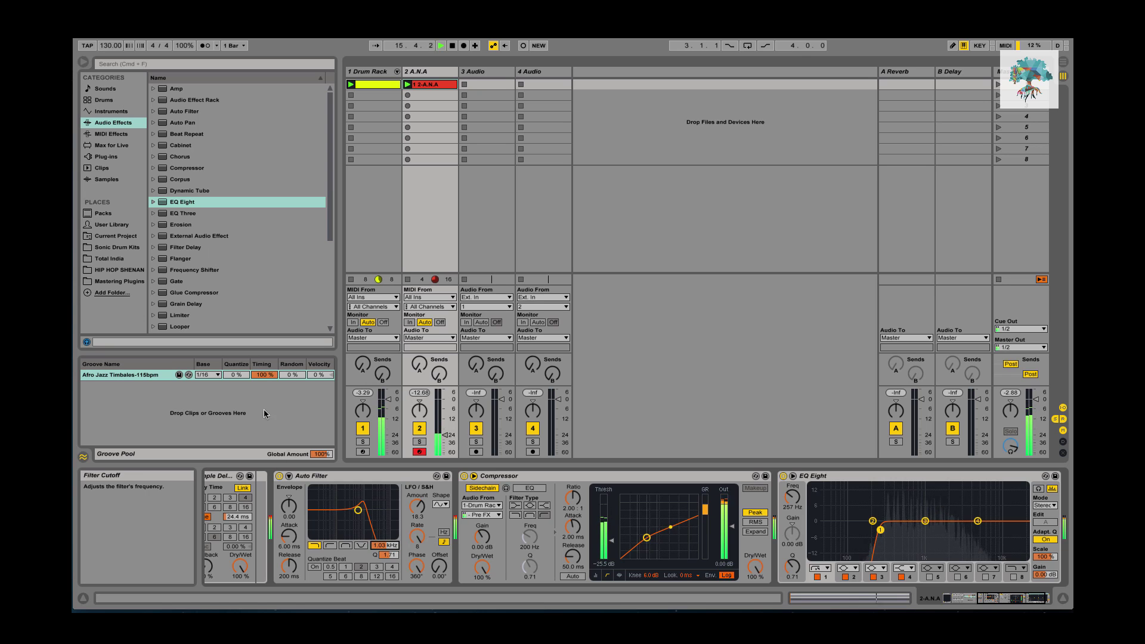
- Add a second Compressor after the EQ Eight in RMS mode, with about -14.5 dB threshold and 253 ms release
scroll(324, 527, "left", 3)
double_click(187, 168)
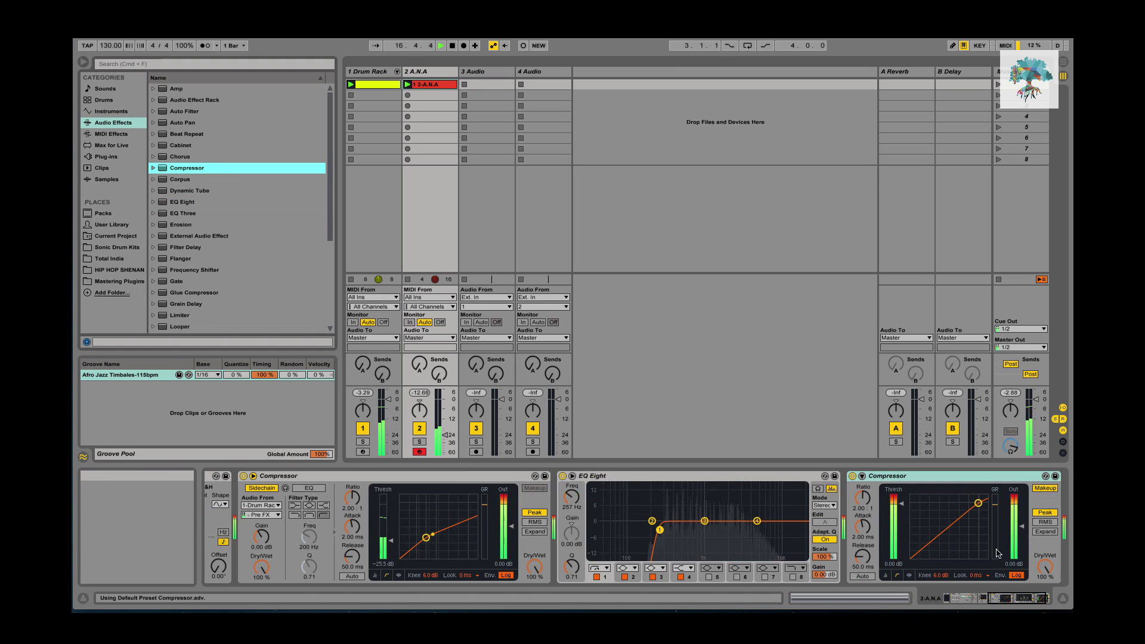
left_click_drag(922, 506, 912, 549)
left_click(1045, 522)
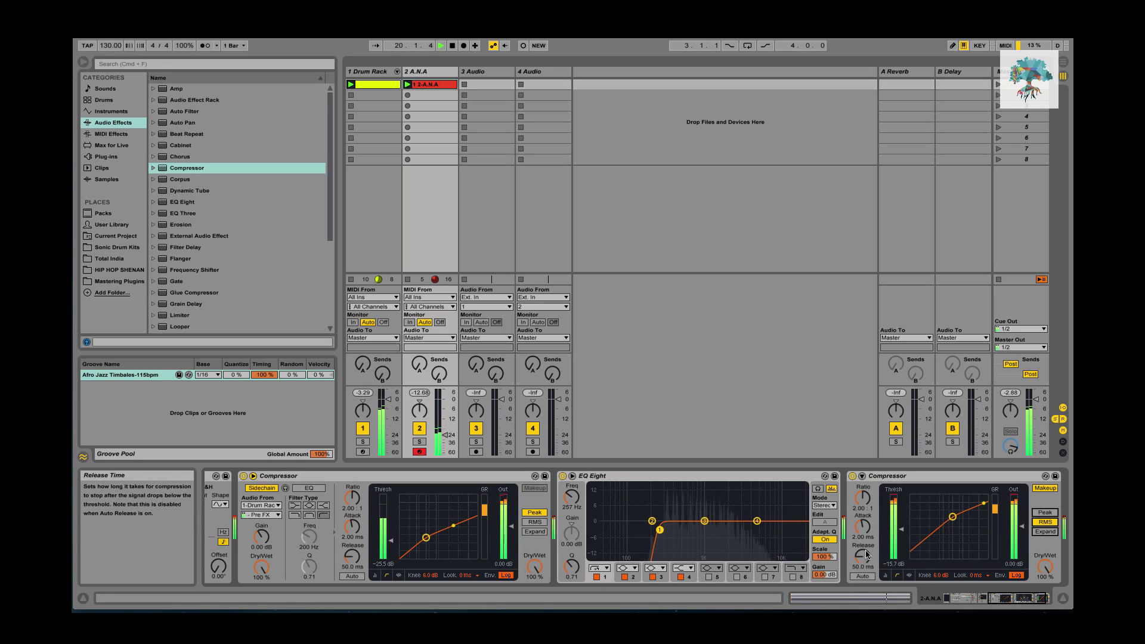
left_click_drag(863, 557, 902, 526)
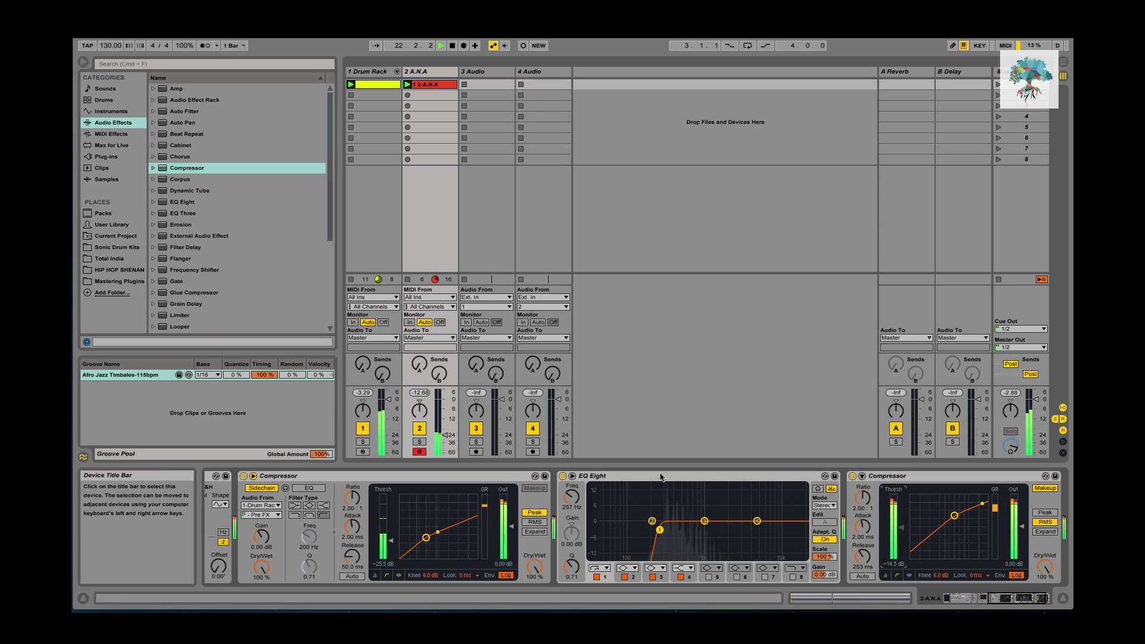
- Duplicate the EQ Eight after the last Compressor and move the copy's band 4 to about 1.25 kHz at -0.37 dB
left_click(686, 478)
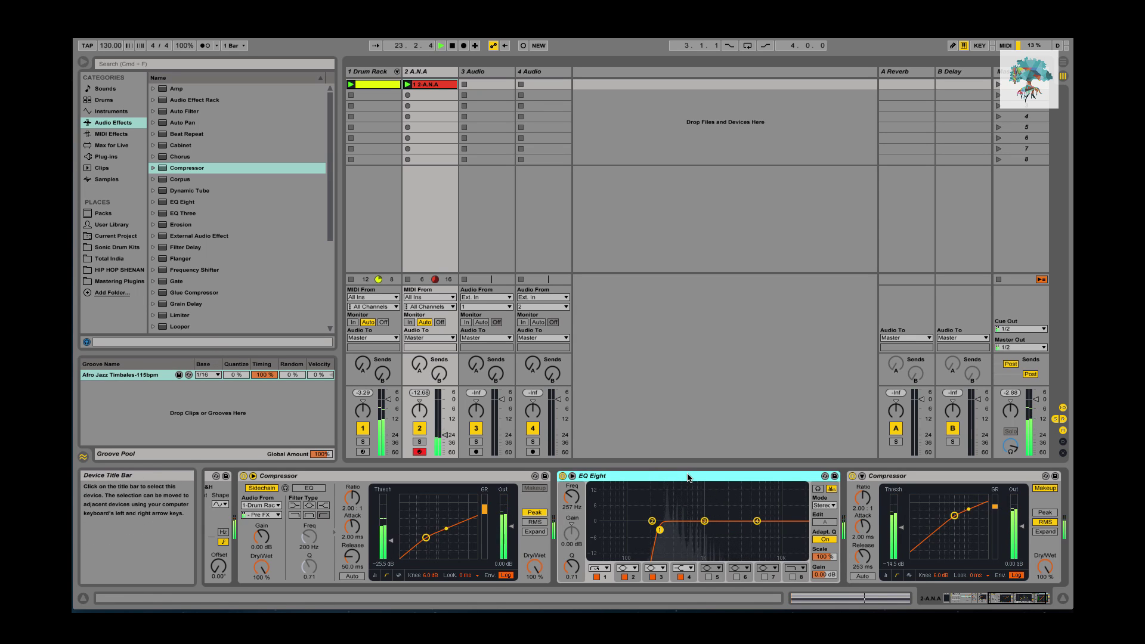
scroll(688, 513, "right", 5)
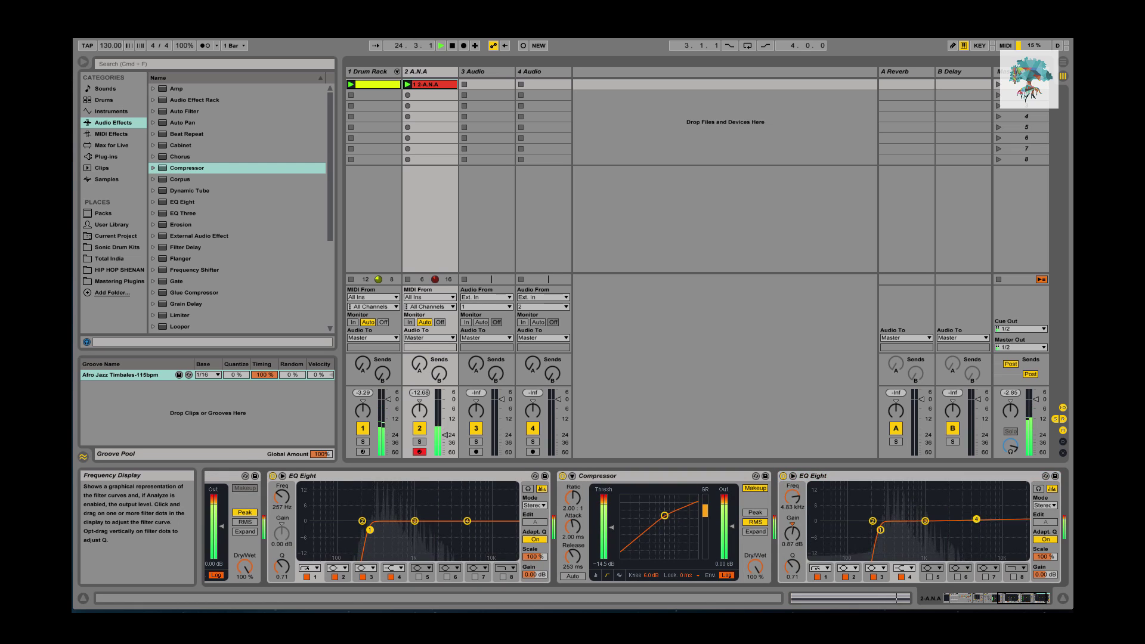
left_click_drag(976, 519, 933, 522)
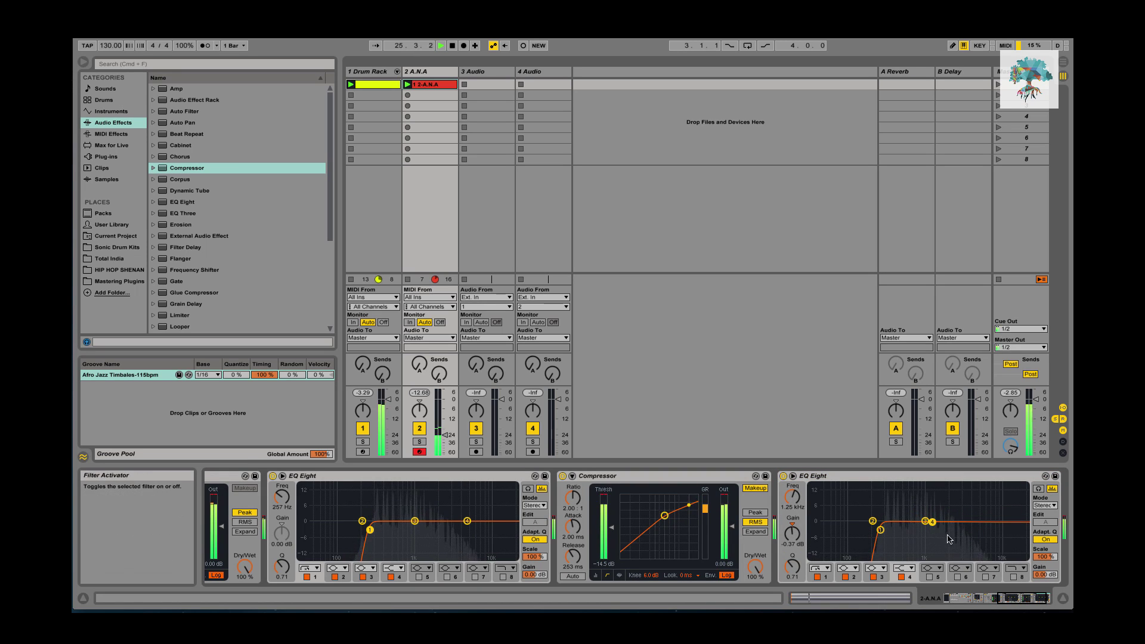
- Enable band 5 of the last EQ Eight, boost it about 2.36 dB at 2.08 kHz, and stop playback
left_click(930, 576)
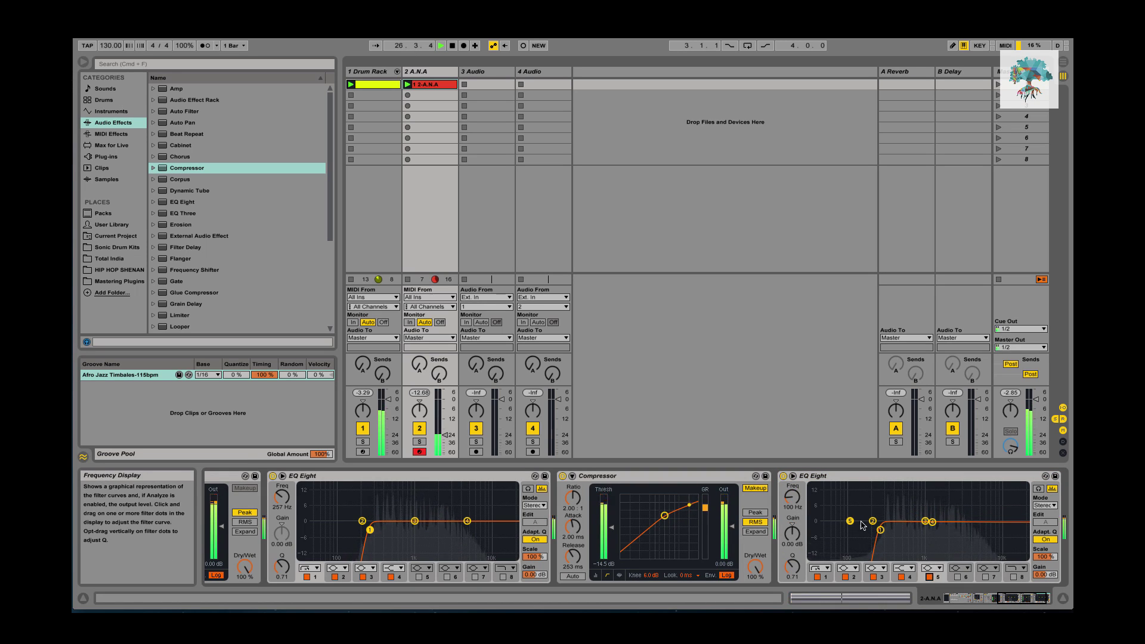
left_click_drag(850, 521, 949, 515)
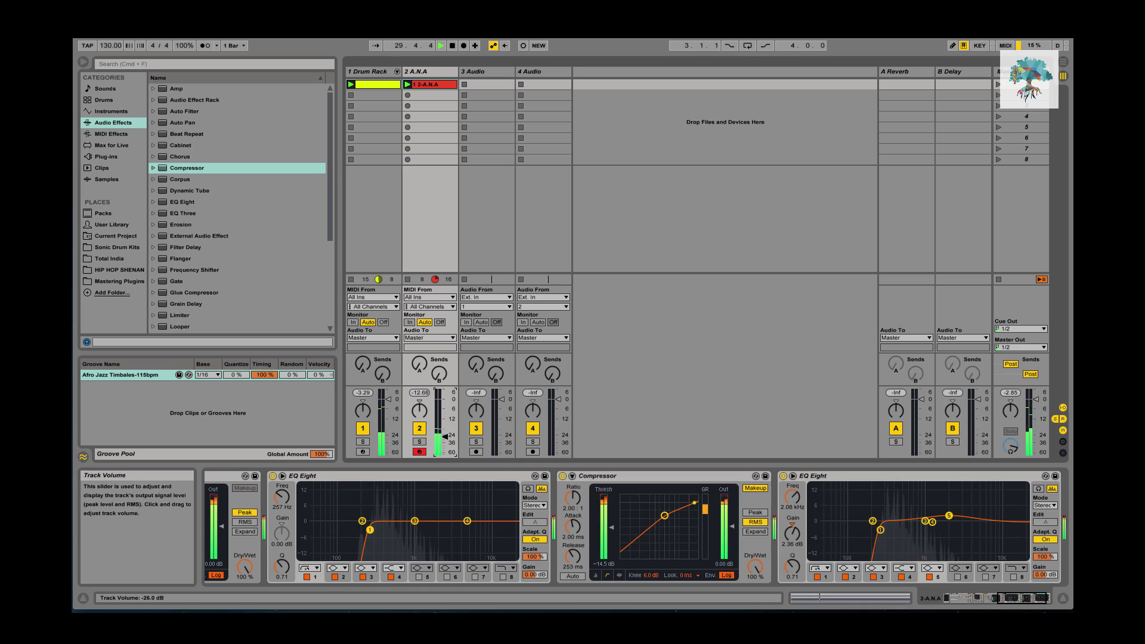
key("space")
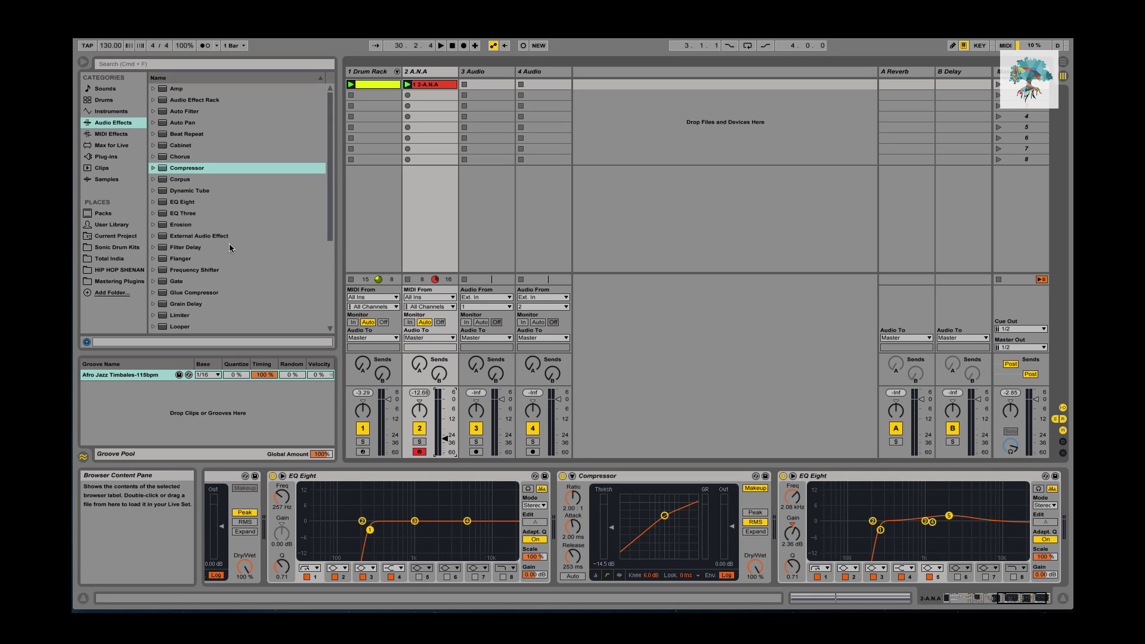
- Hide the Groove Pool, select the 3 Audio track and open the Total India sample folder
left_click(82, 457)
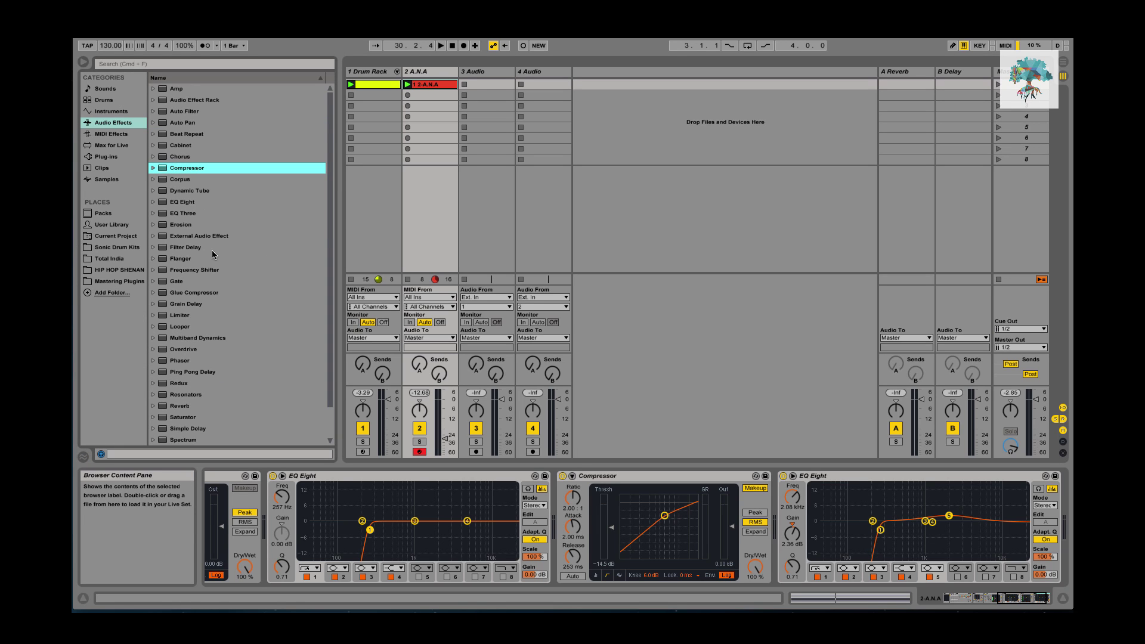
scroll(414, 514, "left", 5)
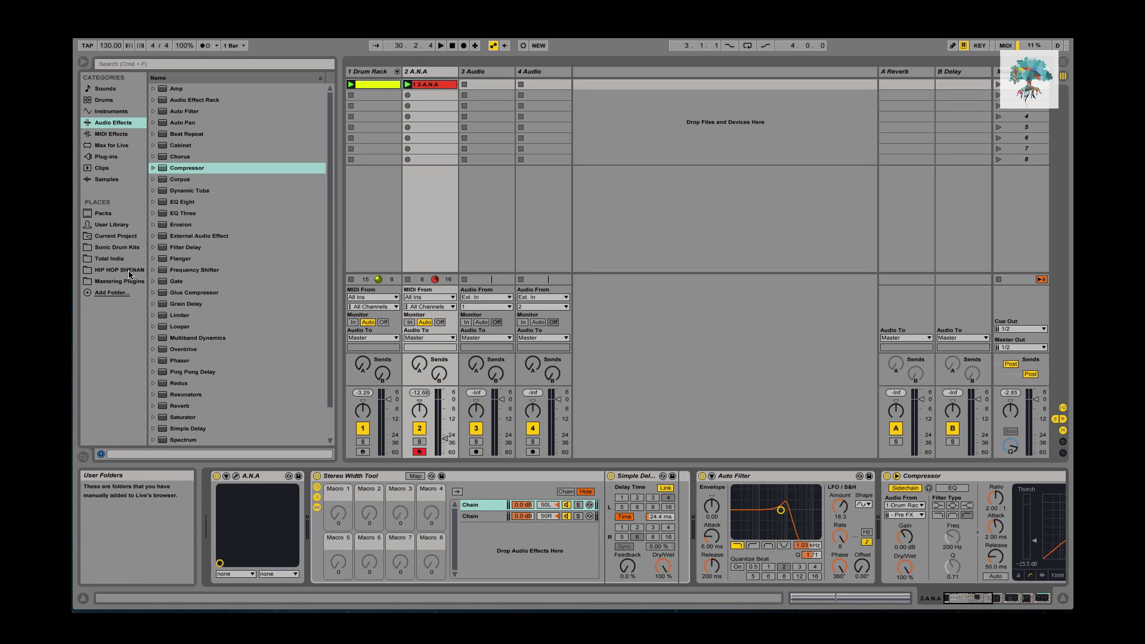
left_click(110, 259)
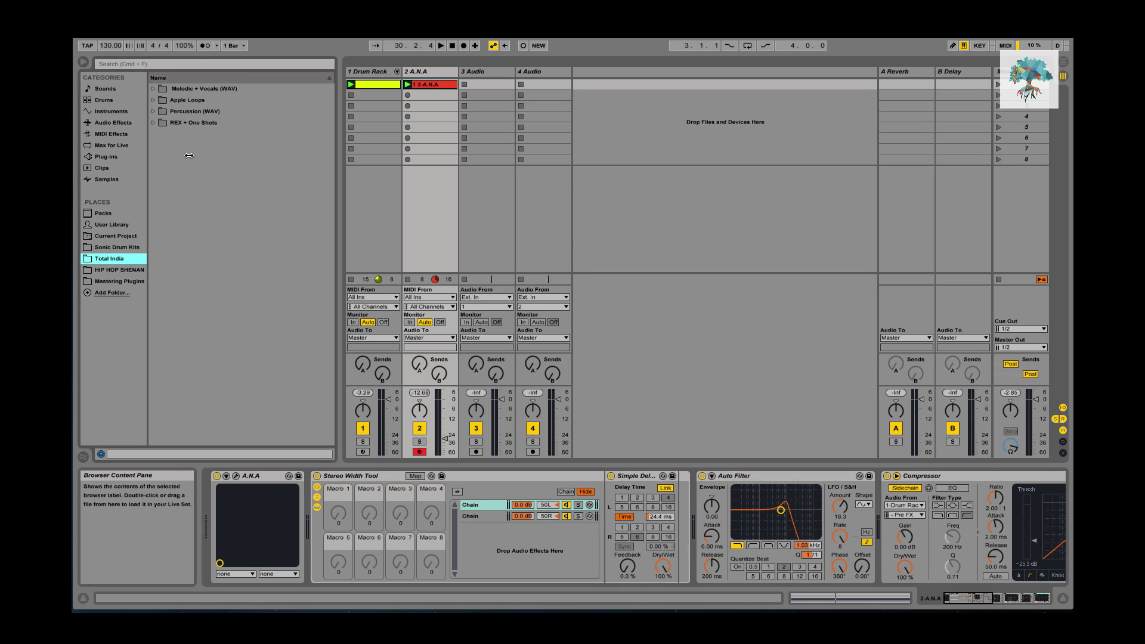
left_click(472, 73)
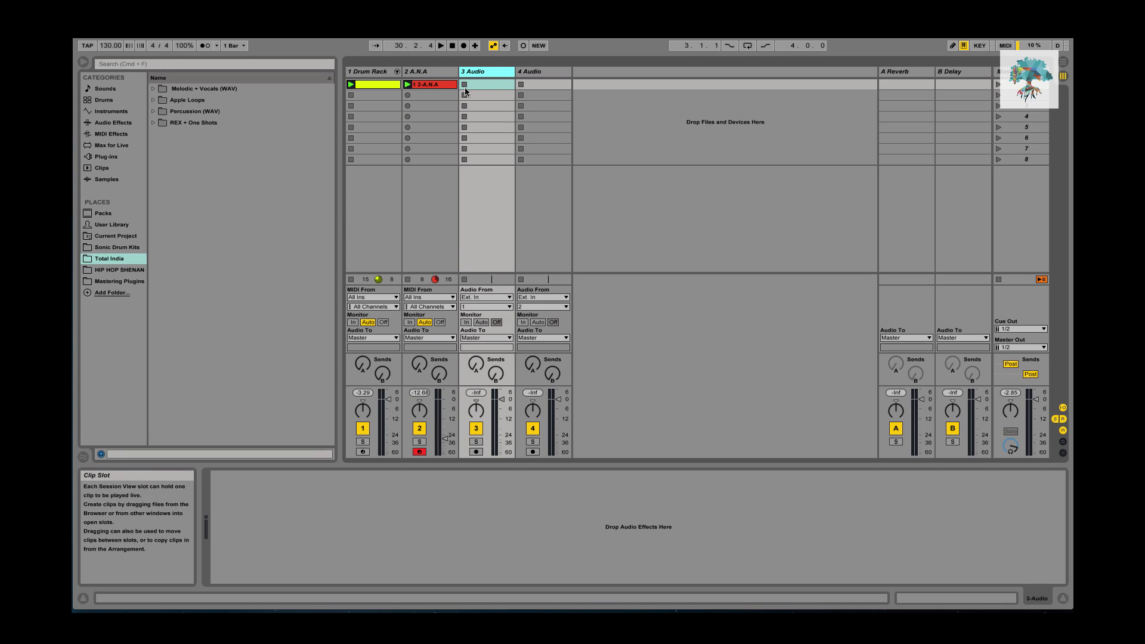
left_click(113, 258)
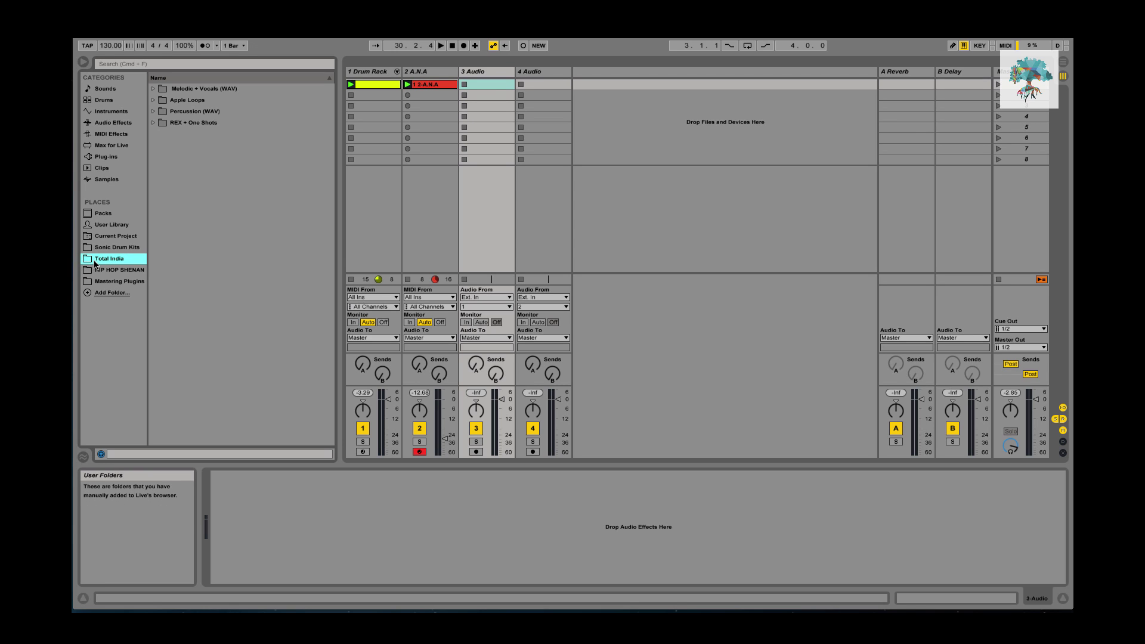
- Expand the Melodic + Vocals (WAV) folder down to the Flute samples under Melodic
left_click(153, 89)
left_click(162, 100)
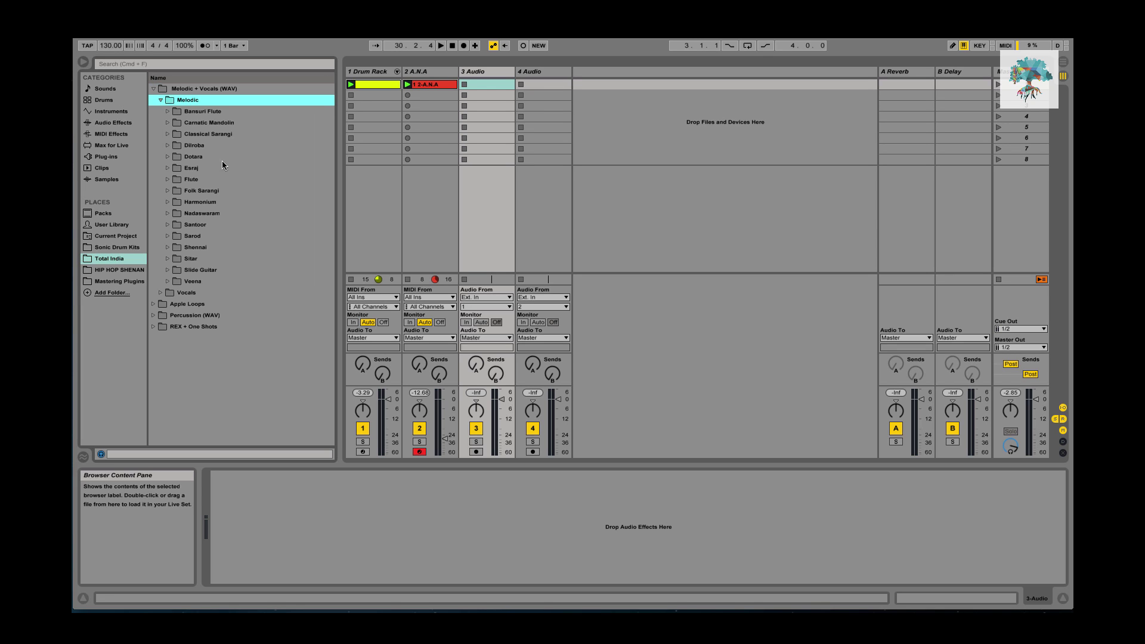
left_click(167, 179)
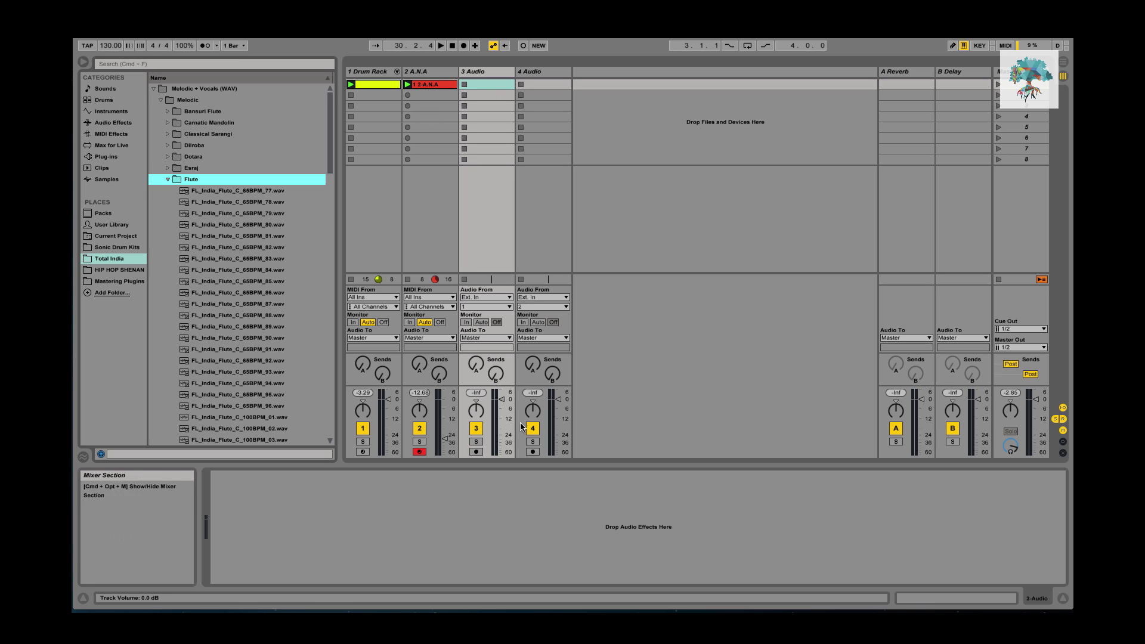
- Lower the 3 Audio track volume to about -14.5 dB and preview the FL_India_Flute_C_65BPM_87.wav sample
left_click(502, 420)
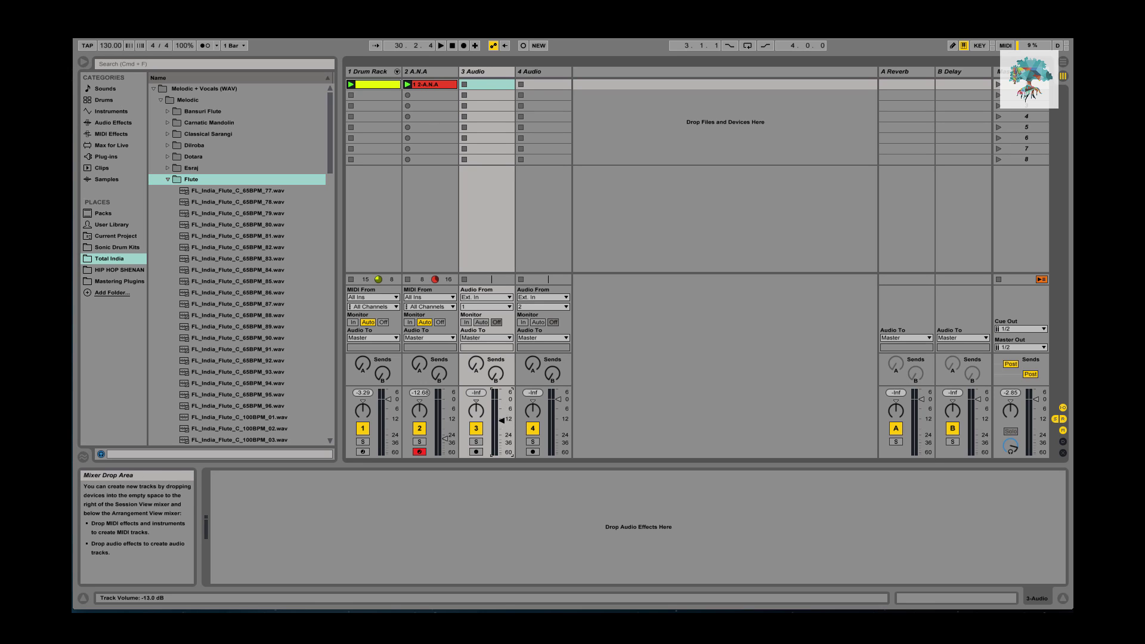
left_click(243, 306)
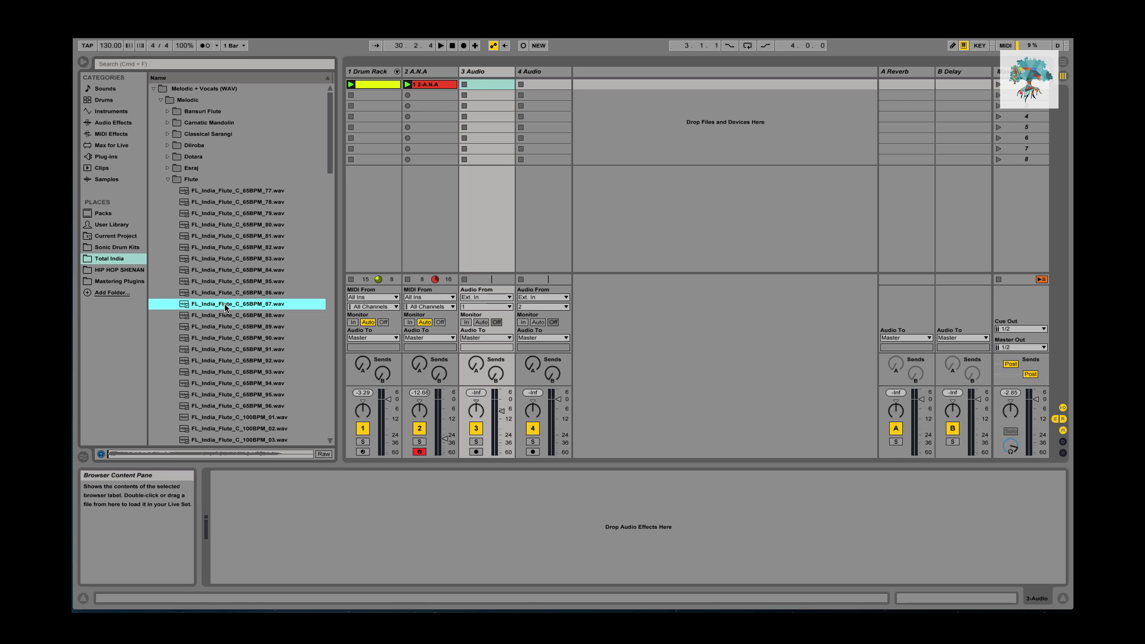
left_click_drag(502, 412, 501, 422)
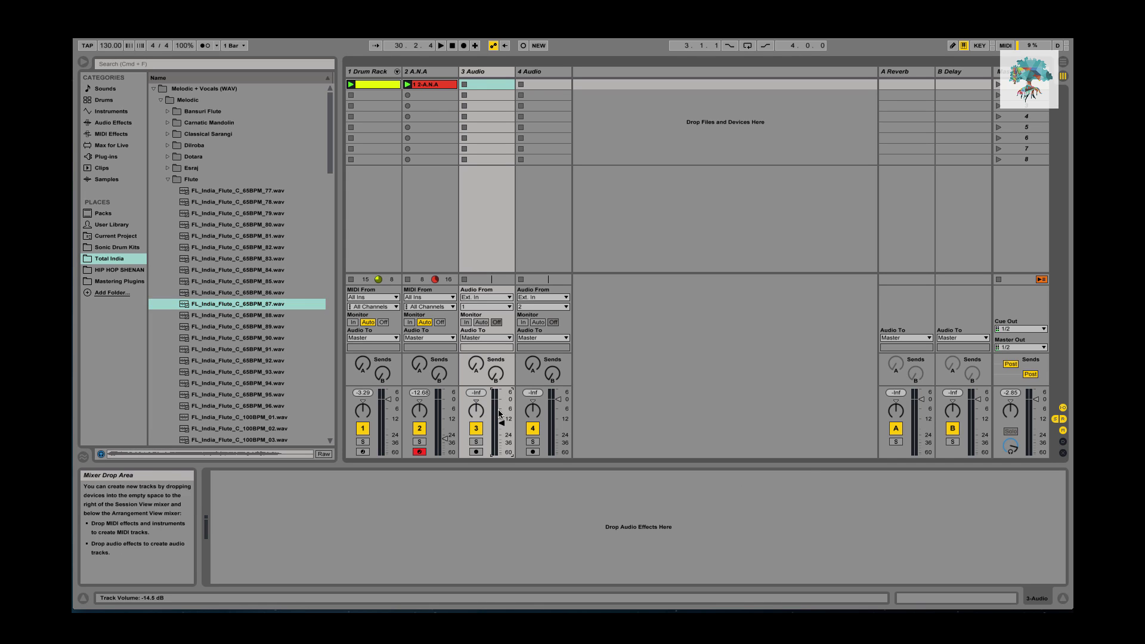
- Place FL_India_Flute_C_65BPM_92.wav in the first clip slot of 3 Audio and adjust the track's volume during playback
left_click(238, 338)
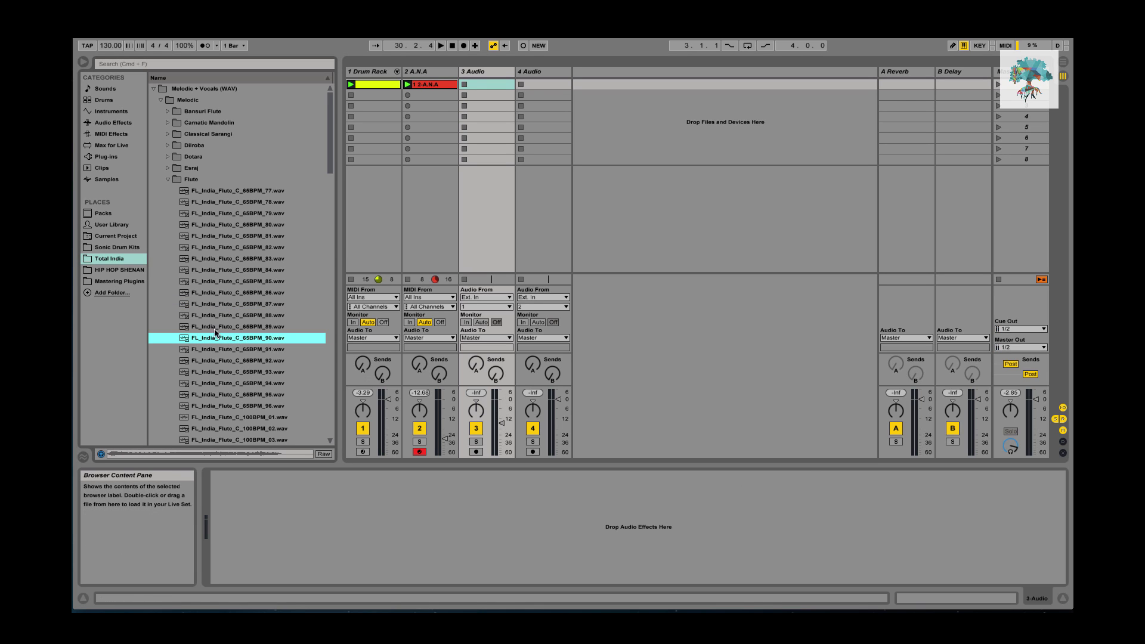
scroll(247, 296, "down", 1)
left_click(231, 350)
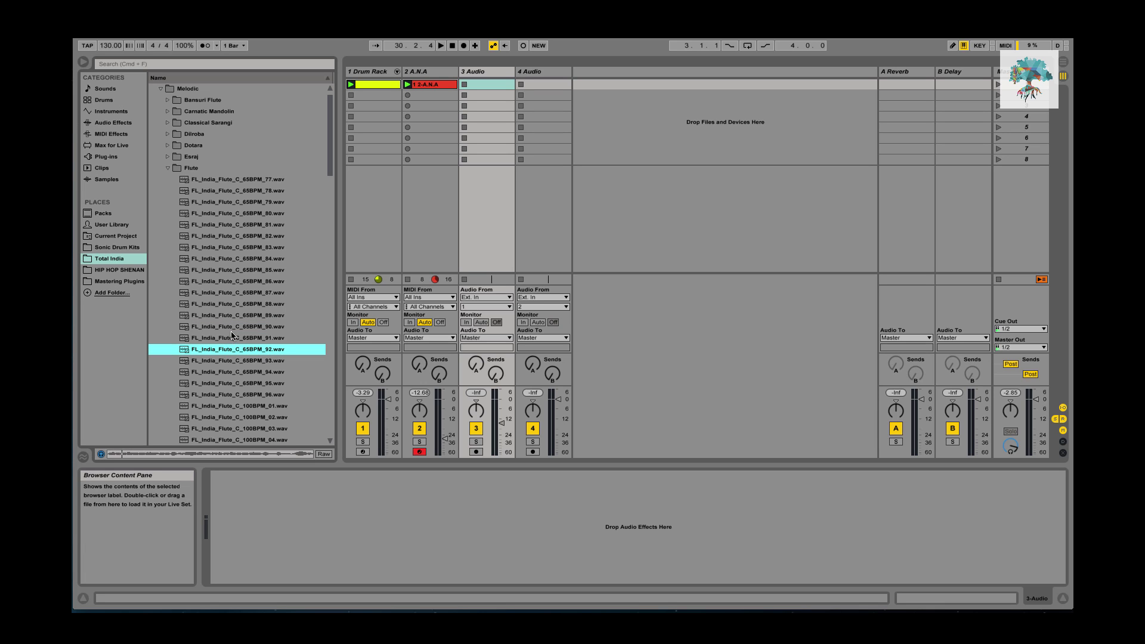
left_click_drag(227, 352, 488, 84)
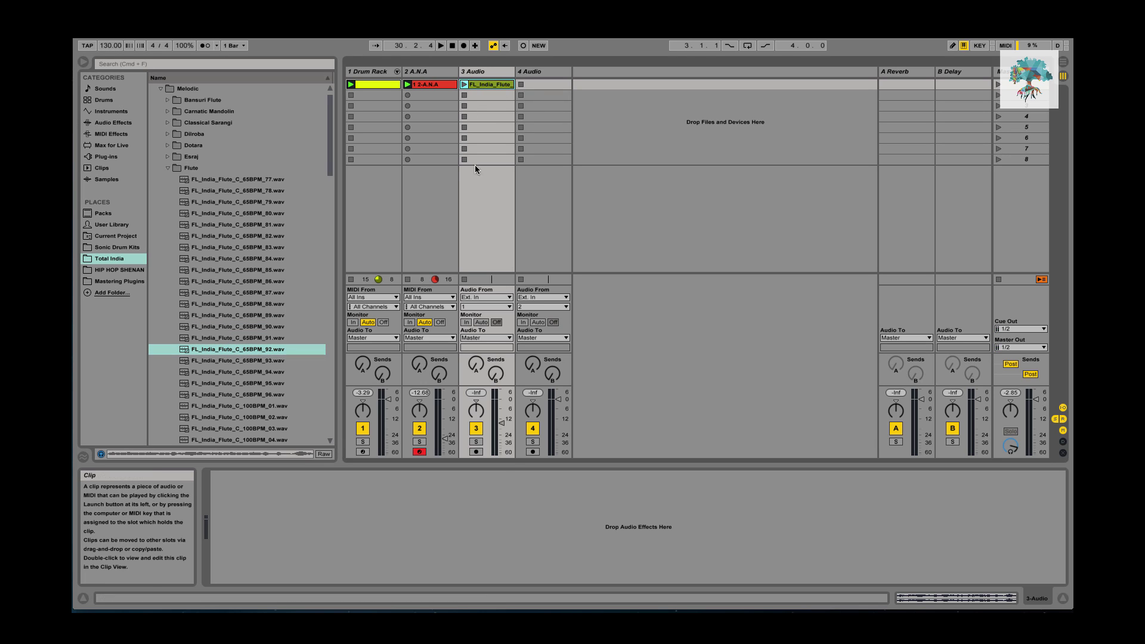
key("space")
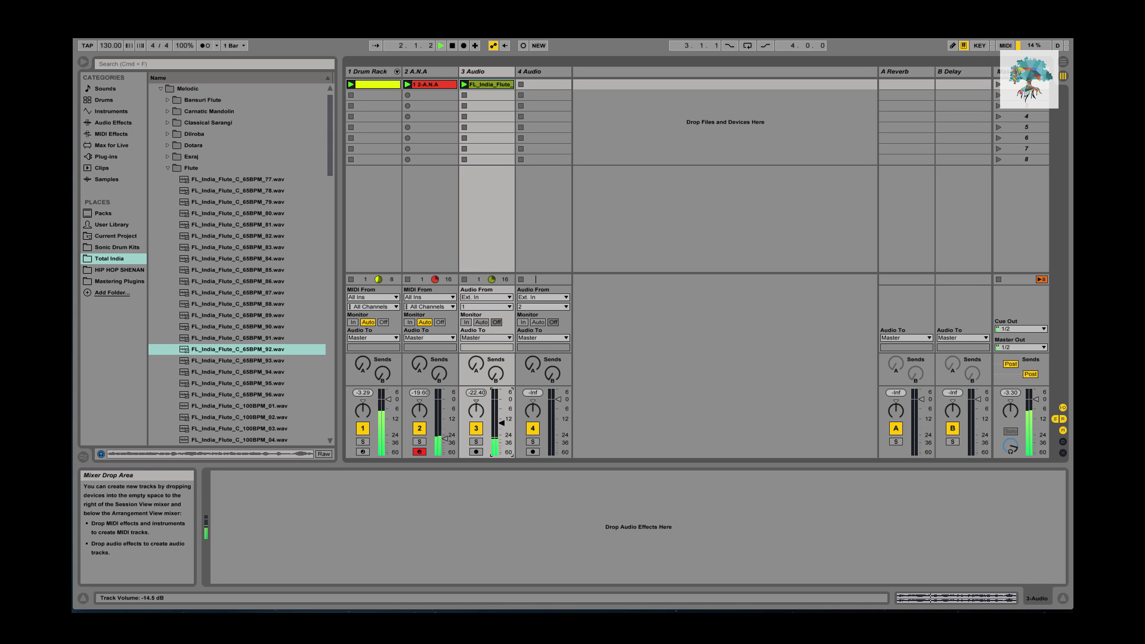
left_click_drag(502, 435, 501, 420)
- Add the Stereo Width Tool audio effect rack to the 3 Audio track
left_click(168, 167)
left_click(113, 123)
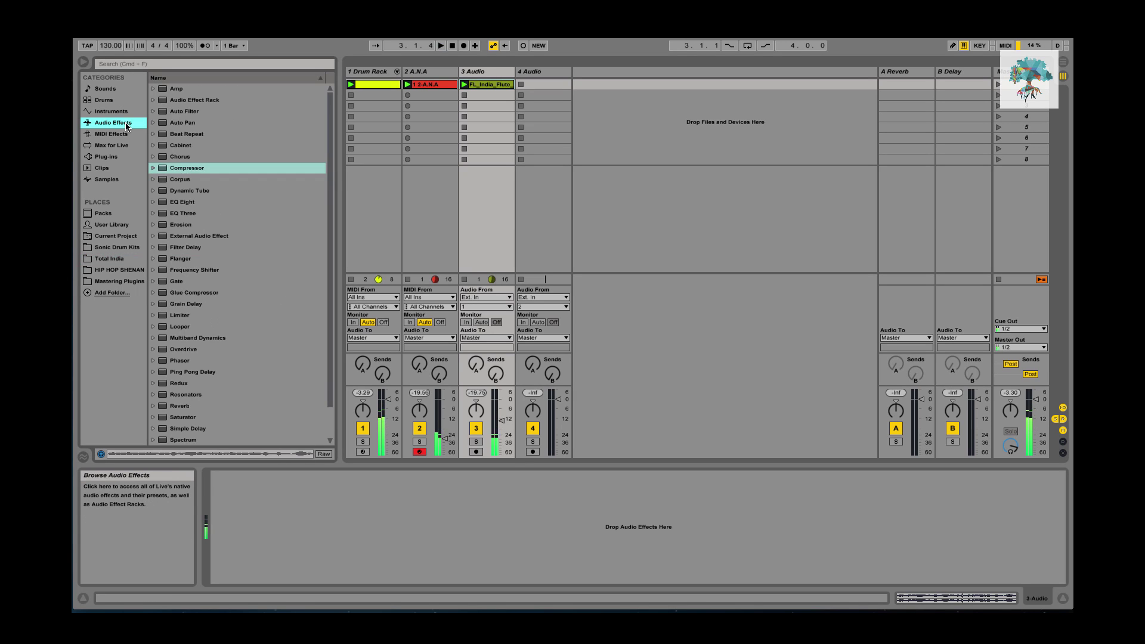
left_click(155, 101)
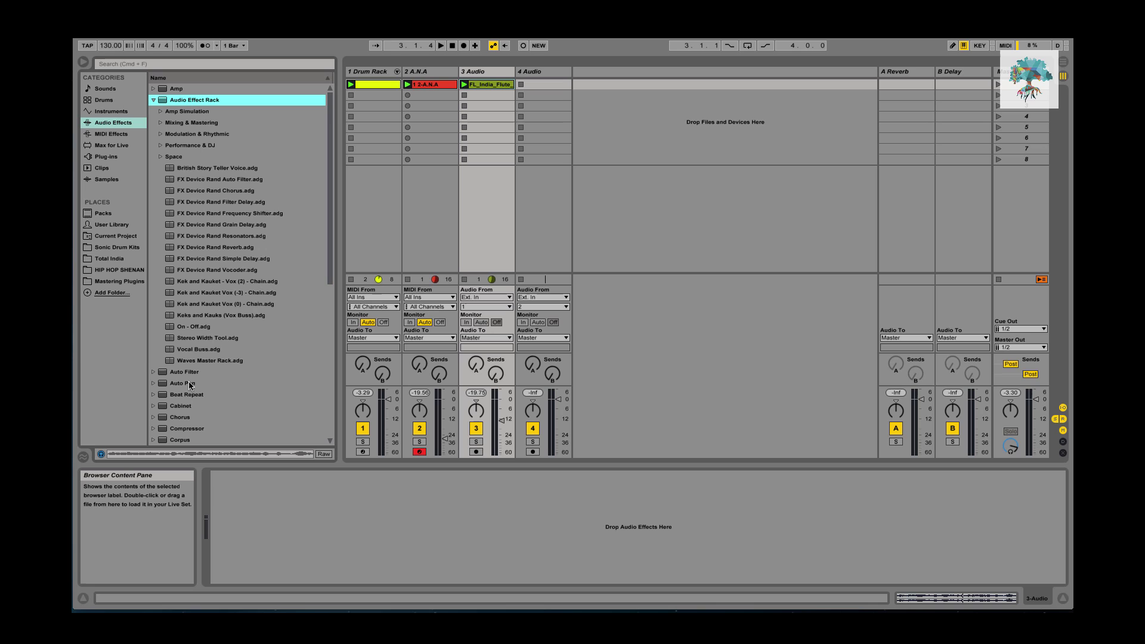
left_click(206, 341)
double_click(205, 341)
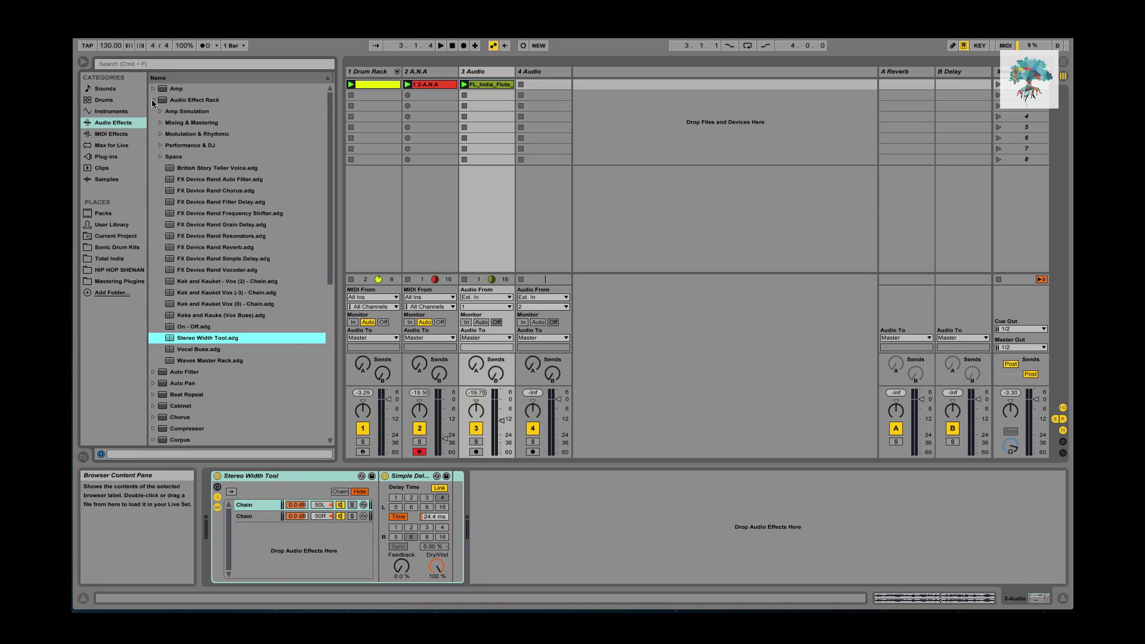
- Add an EQ Eight after the Stereo Width Tool and make band 1 a low cut at about 481 Hz
left_click(153, 100)
left_click(182, 202)
double_click(182, 202)
left_click(513, 569)
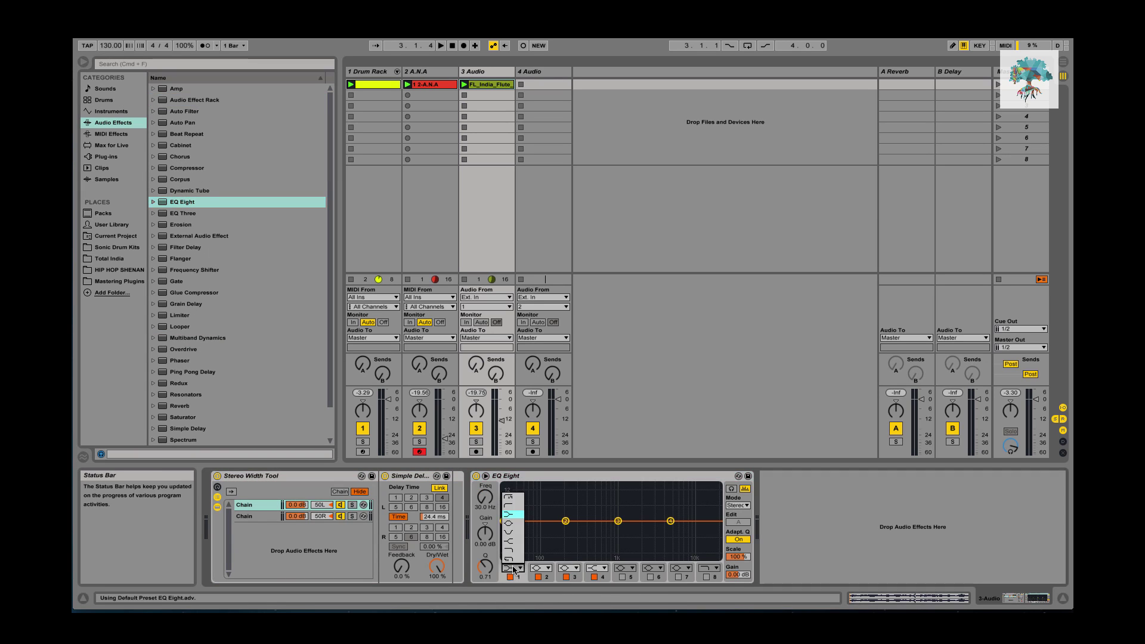
left_click(508, 498)
left_click_drag(485, 496, 485, 464)
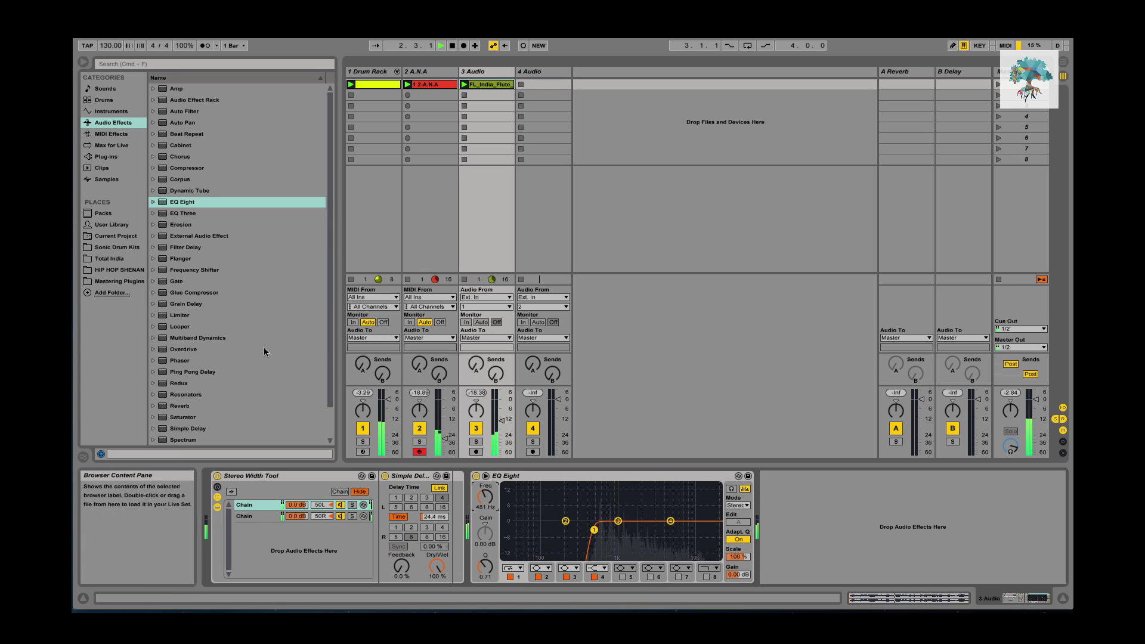
- Add a Simple Delay after the EQ Eight with about 43% feedback and 37% dry/wet, and play it back
key("space")
scroll(238, 358, "down", 3)
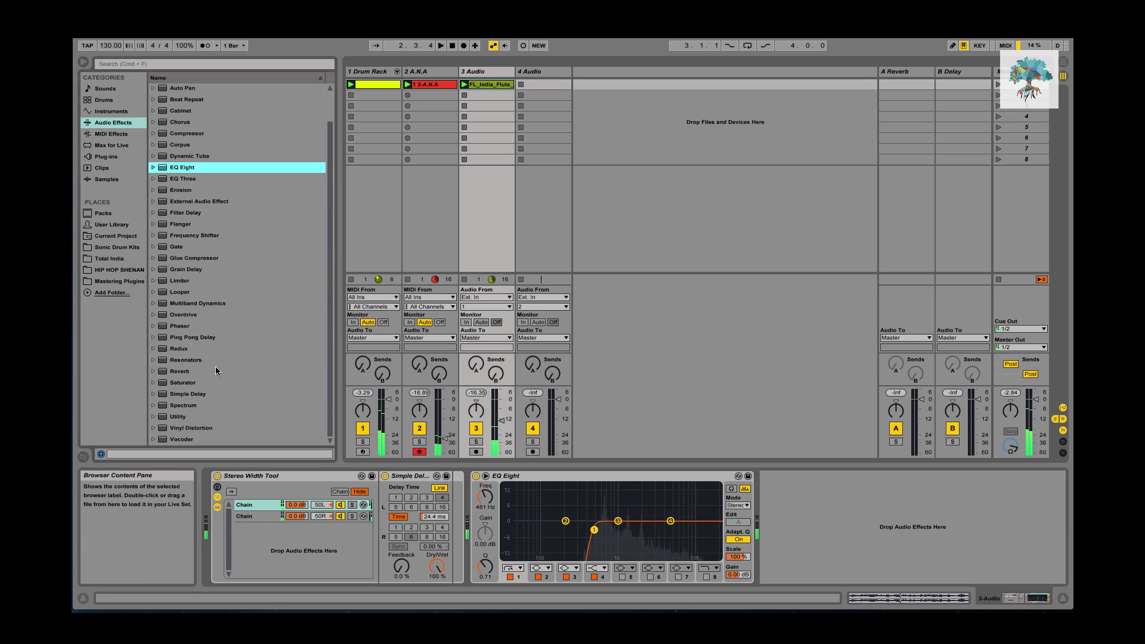
double_click(199, 395)
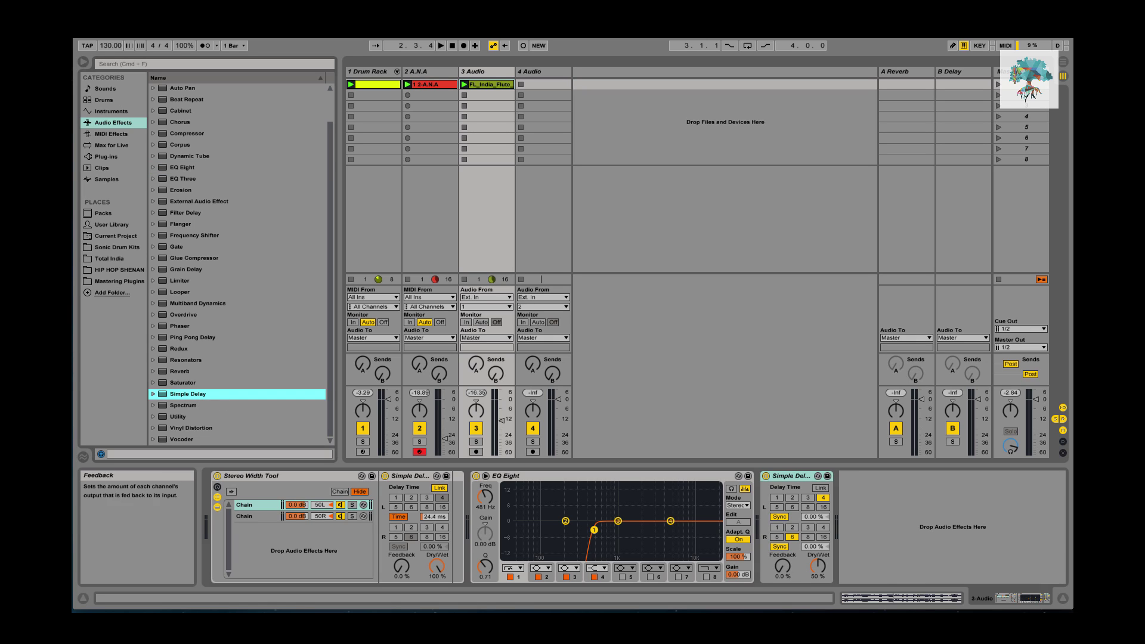
left_click_drag(789, 571, 818, 575)
key("space")
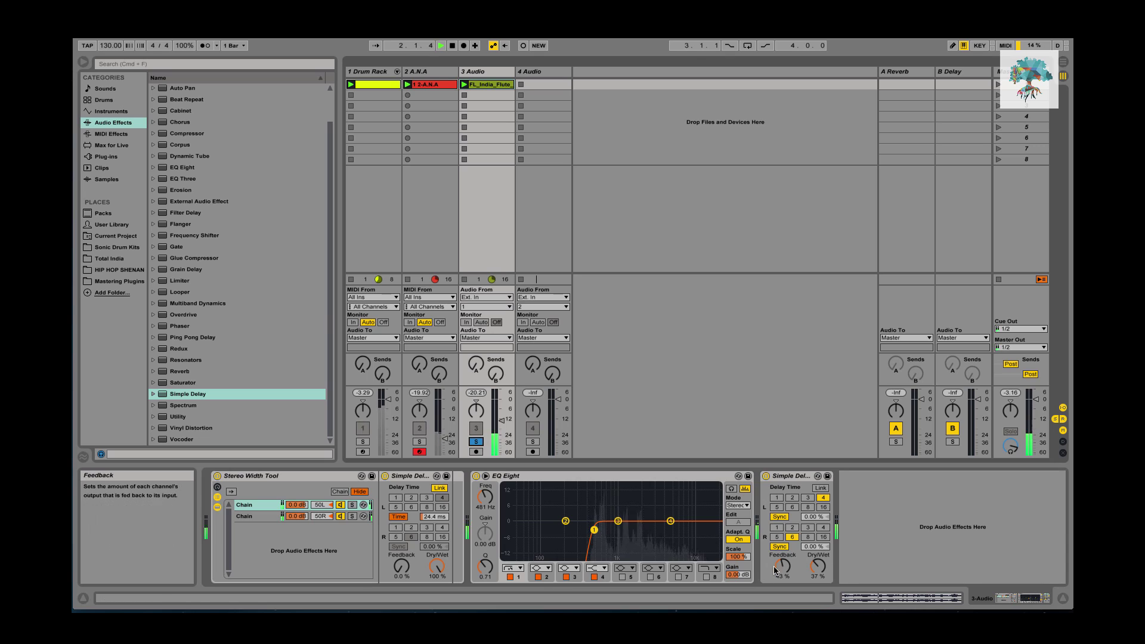
- Set the Simple Delay to 50% dry/wet and 46% feedback, and move it before the EQ Eight
left_click_drag(804, 570, 804, 557)
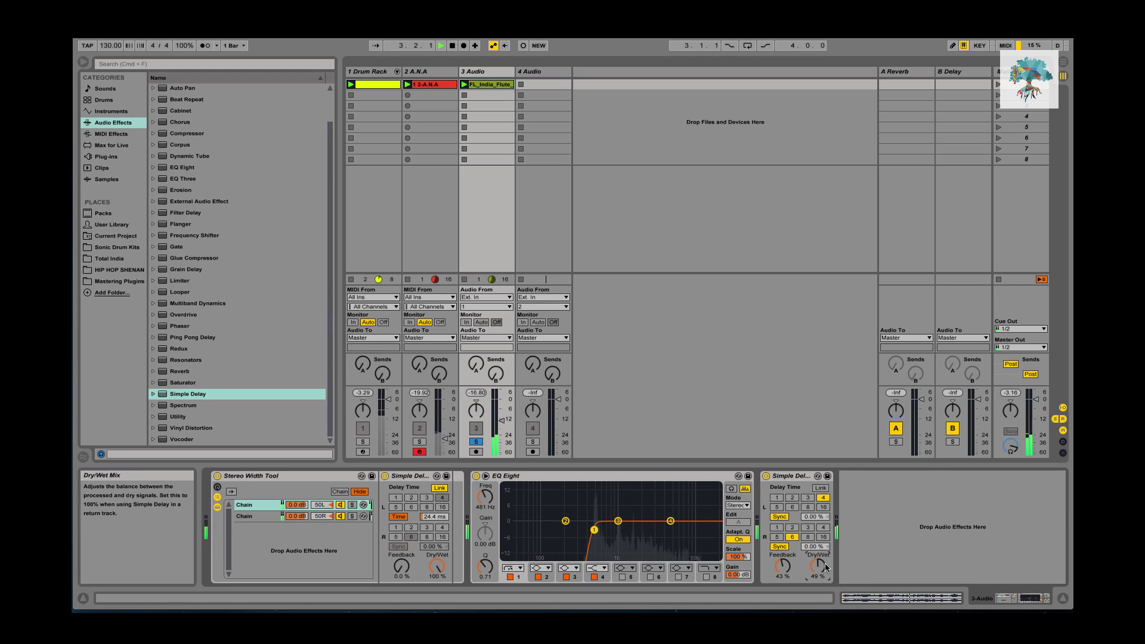
left_click(783, 568)
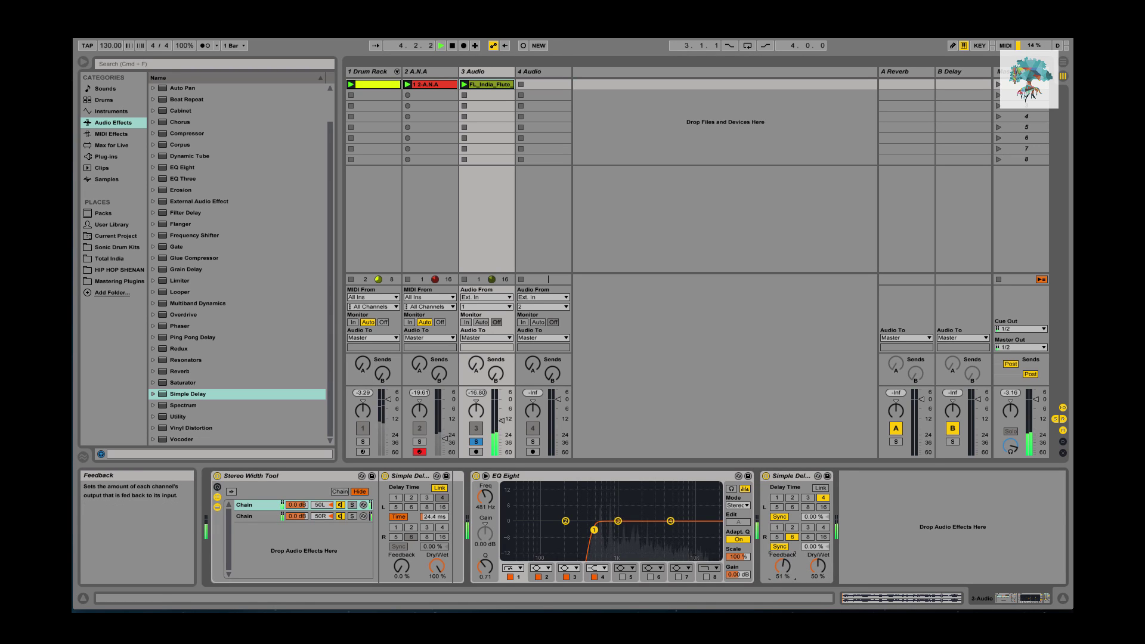
left_click_drag(783, 568, 784, 572)
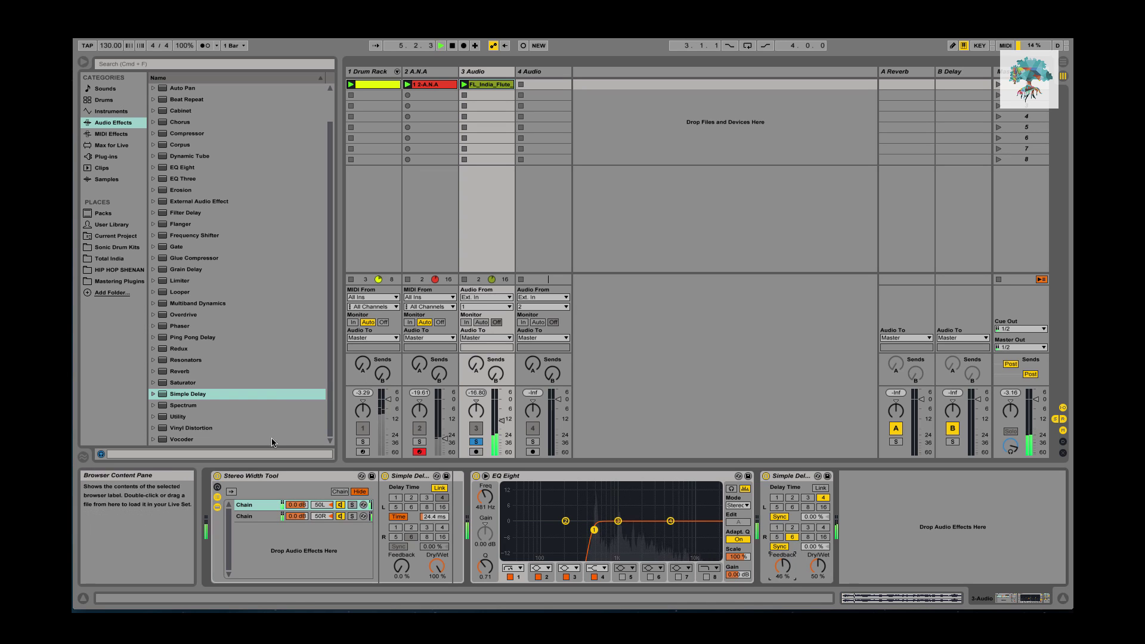
left_click_drag(788, 476, 471, 513)
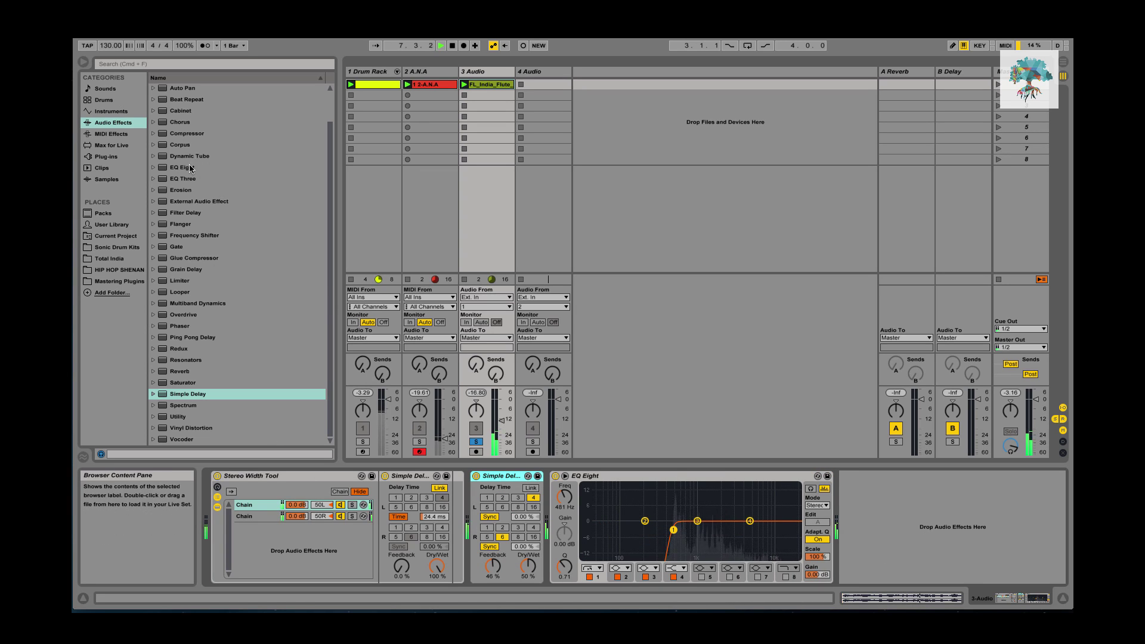
- Add a Compressor at the end of the 3 Audio chain in RMS mode with a threshold of about -25.5 dB
left_click_drag(191, 132, 928, 590)
left_click_drag(897, 515, 893, 540)
left_click(1039, 522)
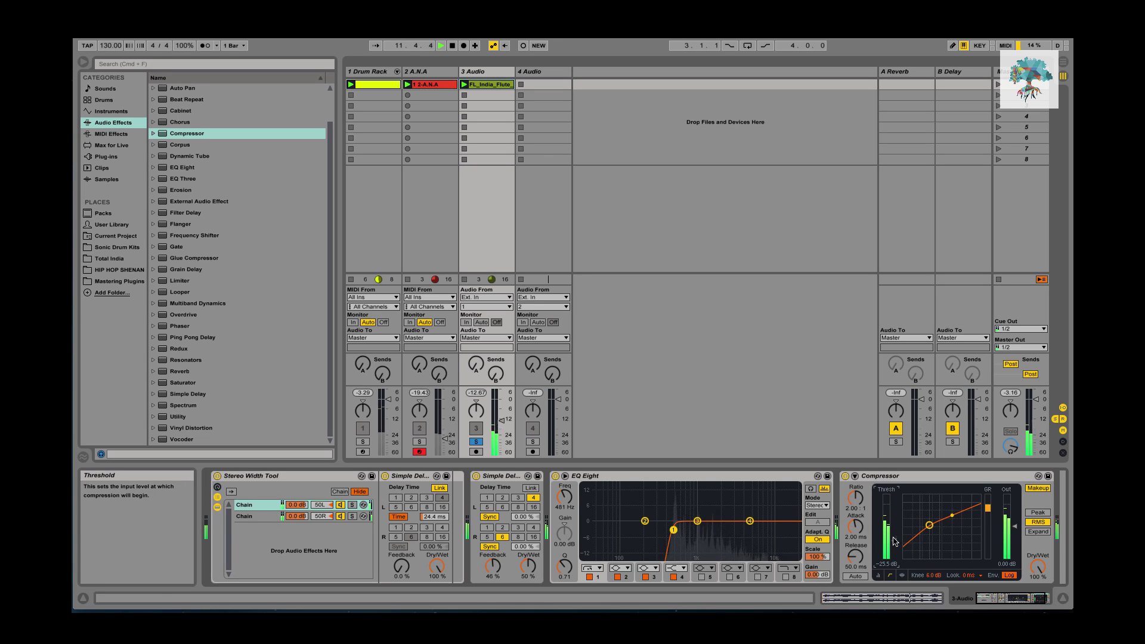
- Unsolo the 3 Audio track and set its volume to about -11 dB against the other tracks
left_click(476, 442)
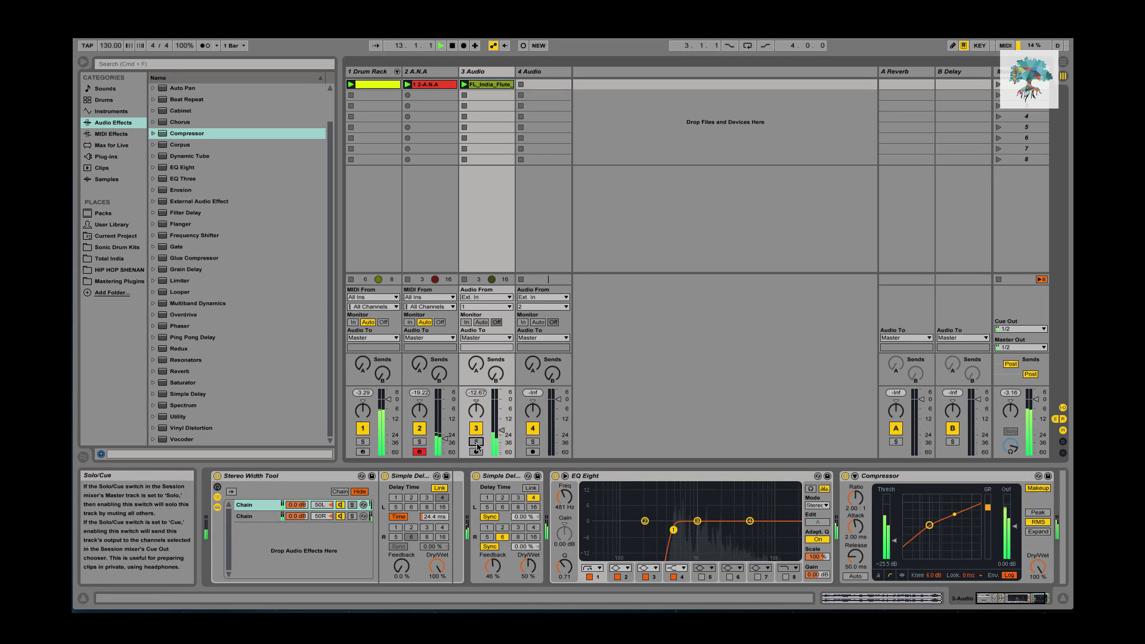
left_click_drag(502, 431, 502, 435)
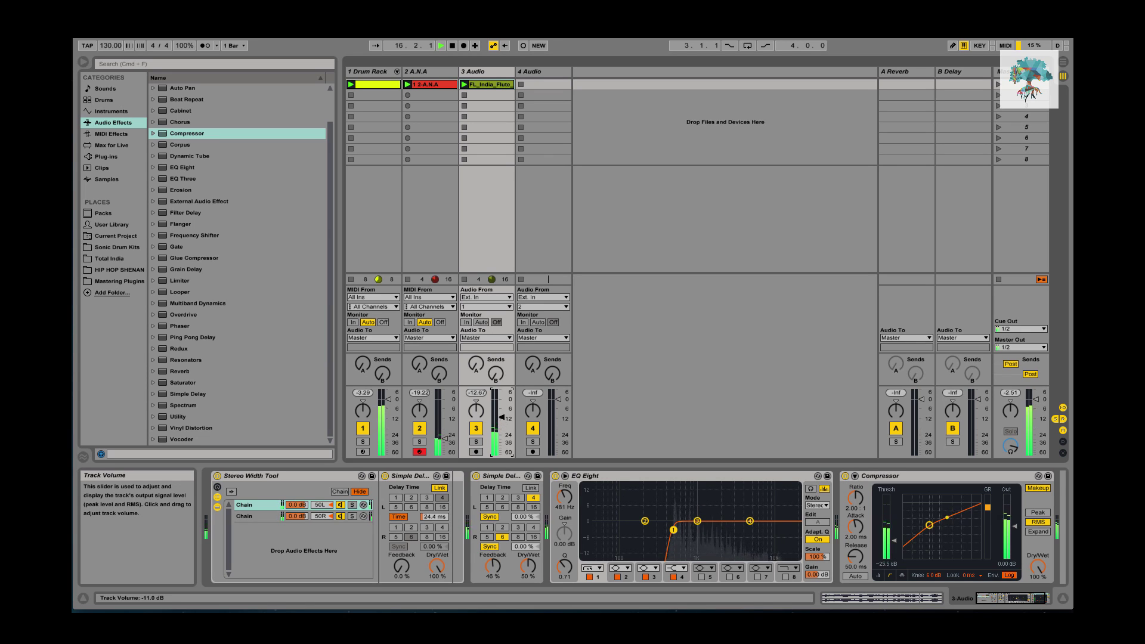
left_click(502, 419)
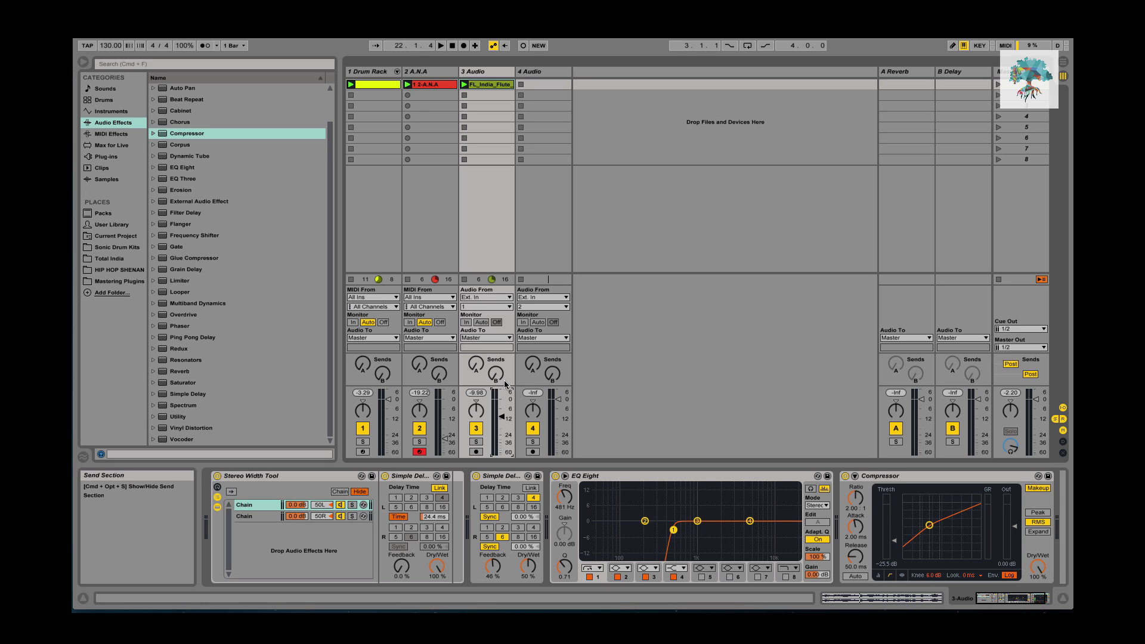
- Insert a MIDI track after 3 Audio and delete the empty audio track at the end
key("super+shift+t")
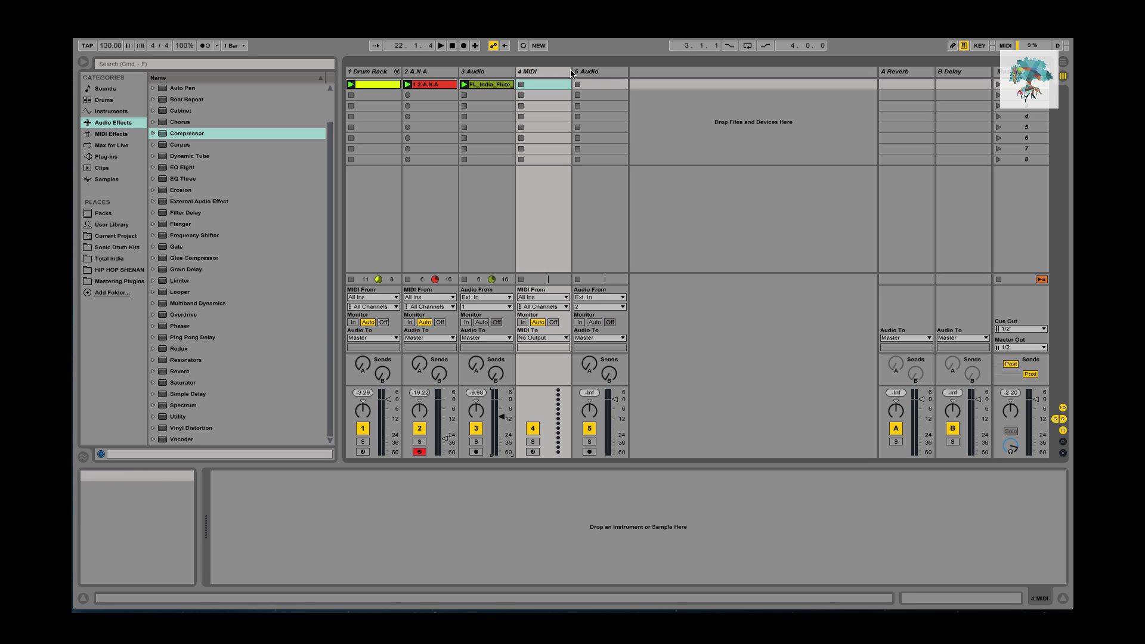
left_click(599, 74)
key("Delete")
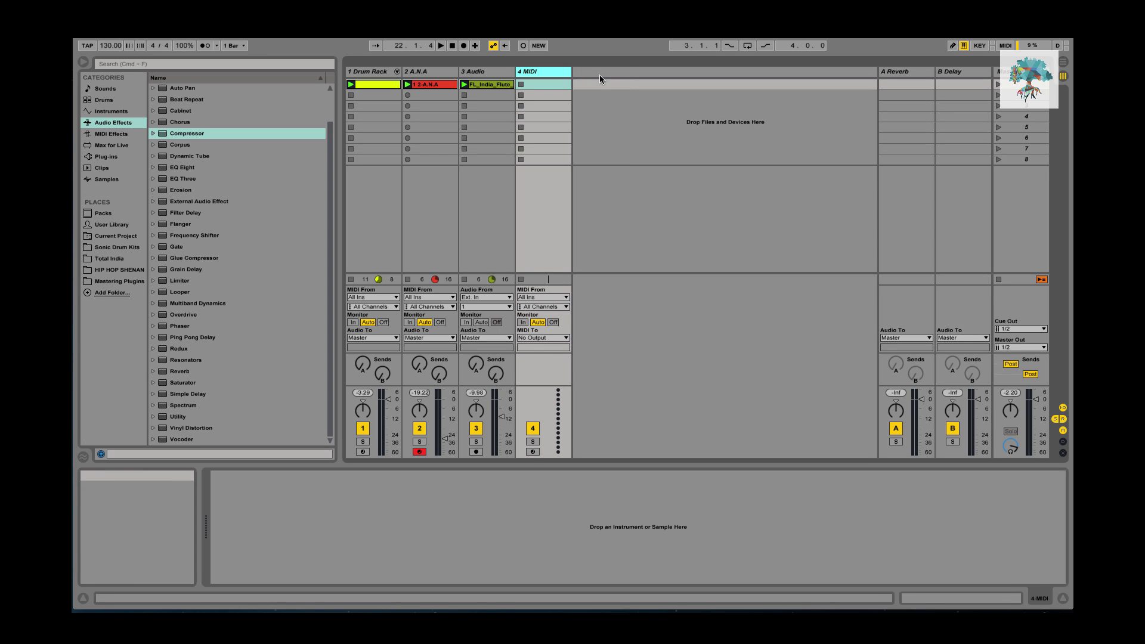
- Listen to all tracks together and show the installed plug-ins with the A.N.A synth
left_click(192, 216)
scroll(197, 213, "up", 2)
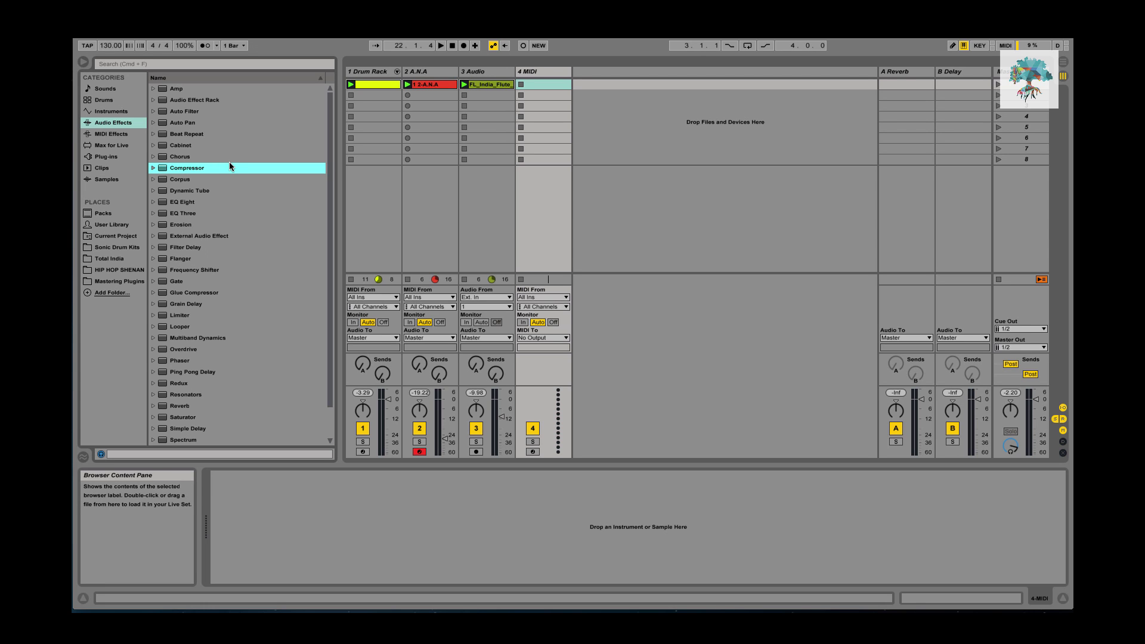
key("space")
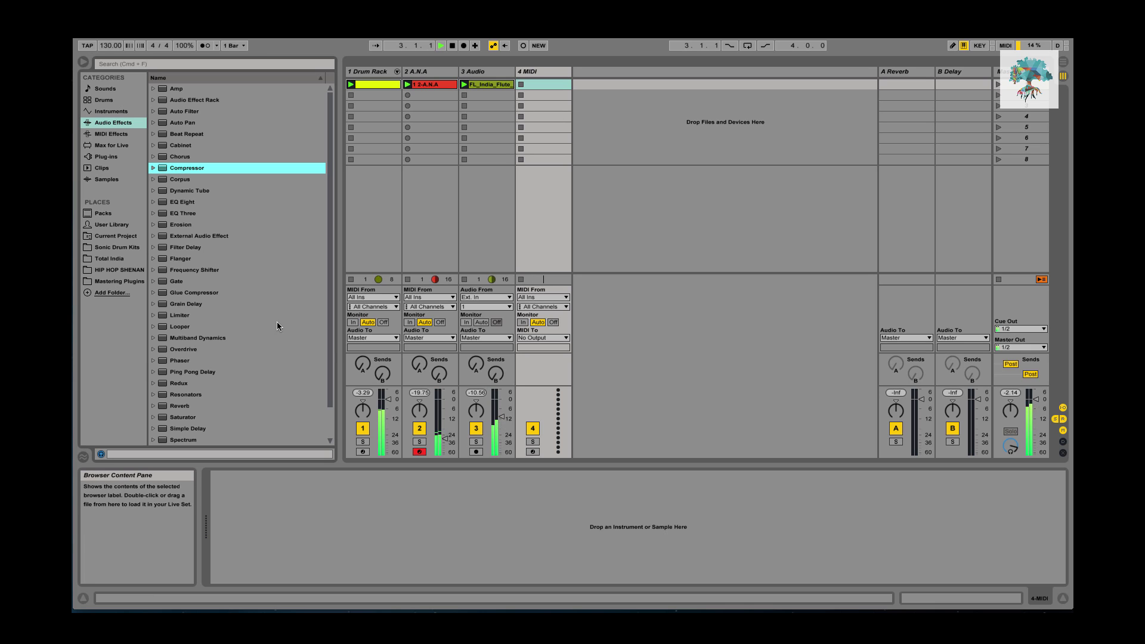
left_click(108, 157)
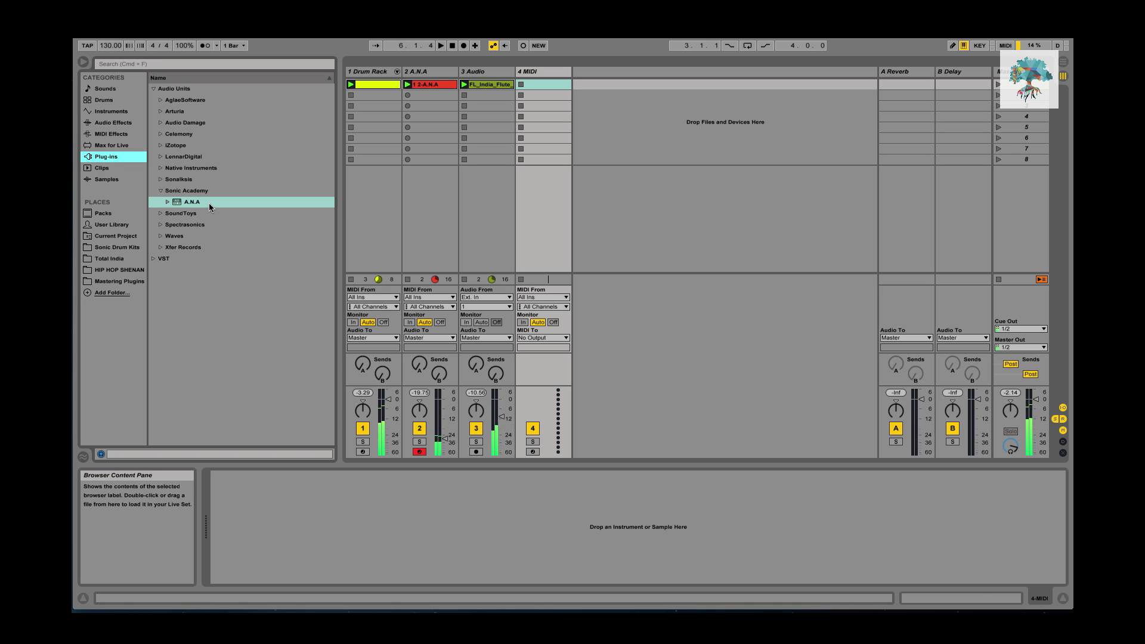
- Show the Drum Rack track's devices and audition its UD MRH Kick-19 and UD MRH Hits-33 pads
left_click(373, 227)
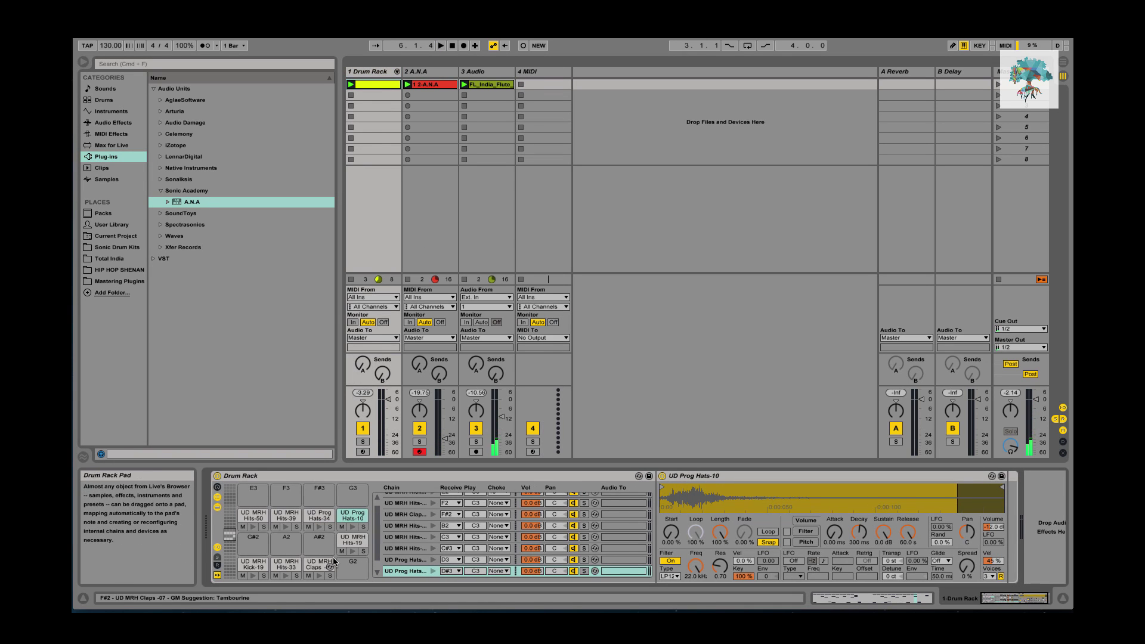
left_click(253, 565)
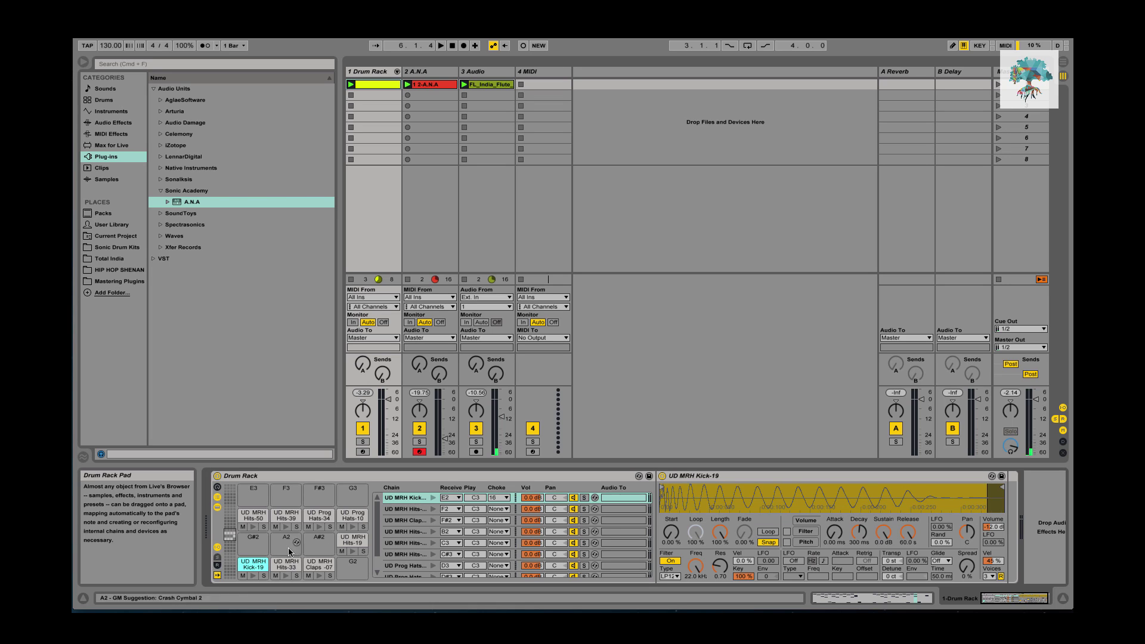
left_click(285, 565)
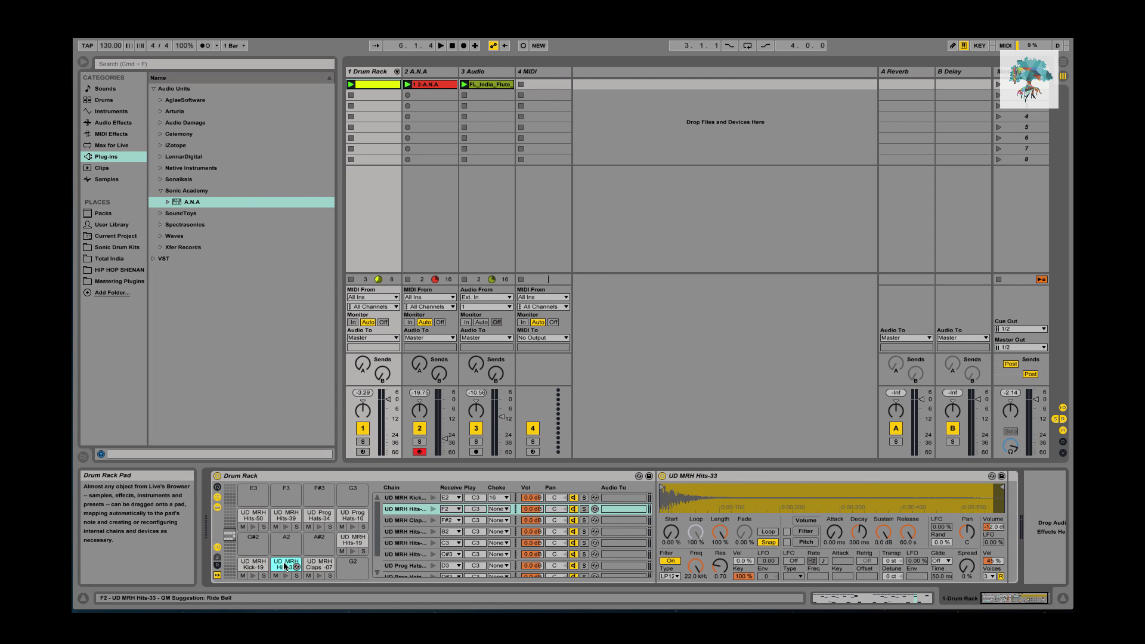
key("Tab")
key("Tab")
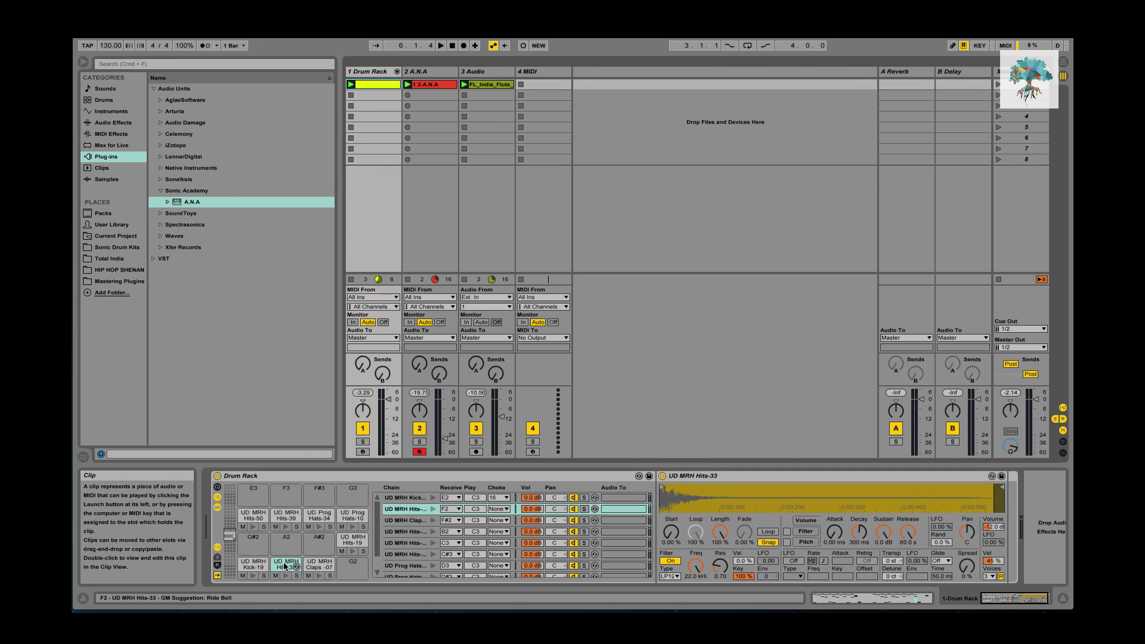
key("space")
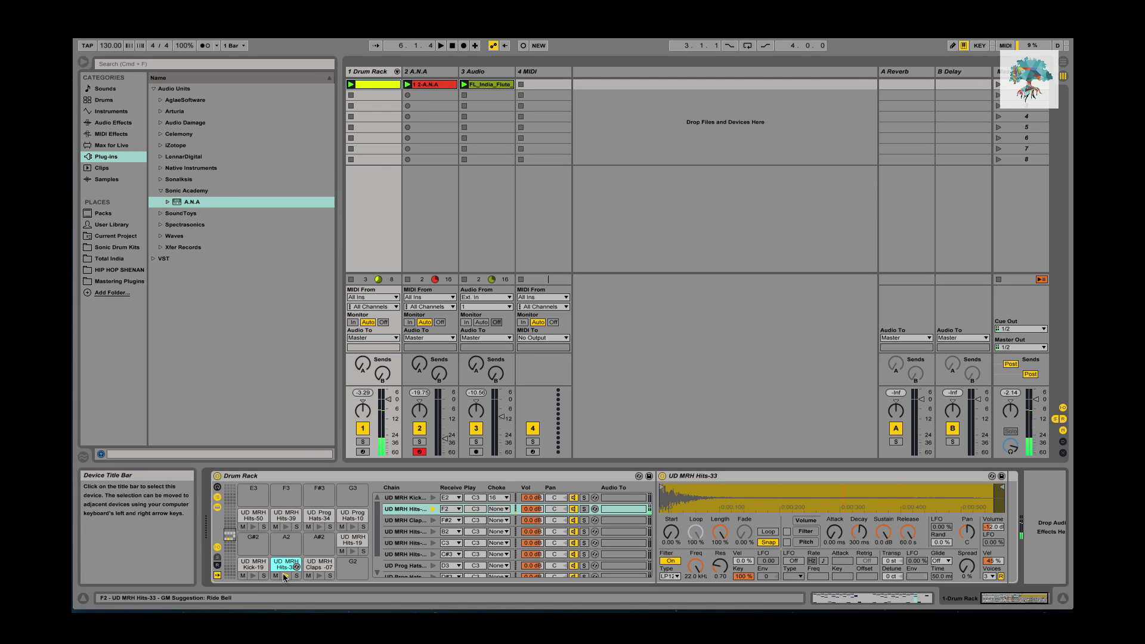
- Listen to the Drum Rack track in solo and select its UD MRH Kick-19 pad
key("space")
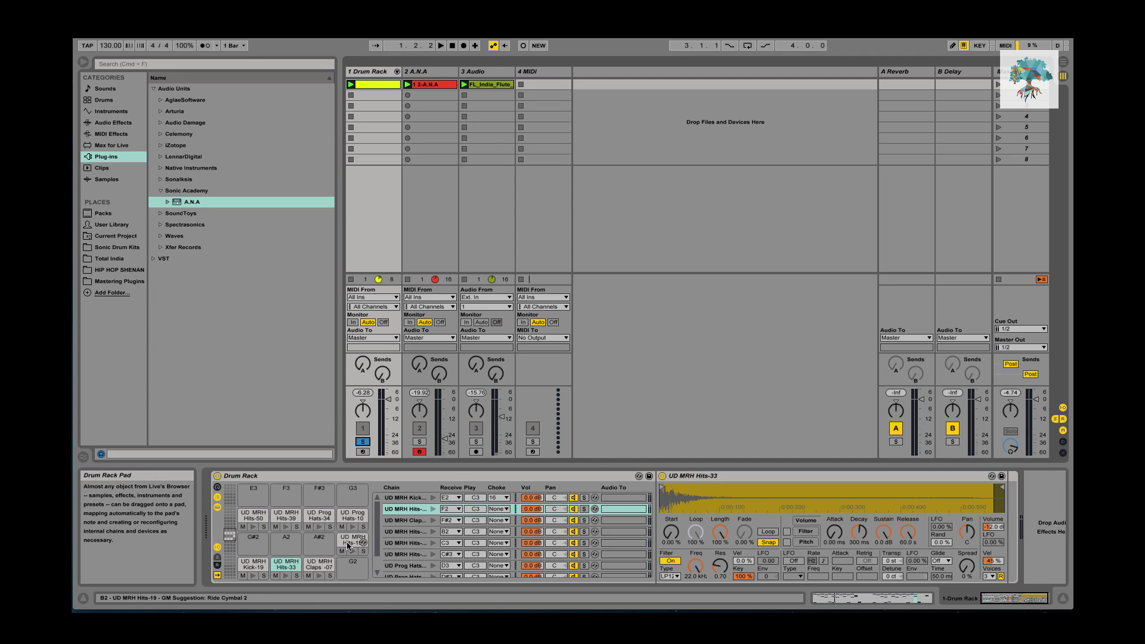
key("space")
left_click(252, 565)
key("space")
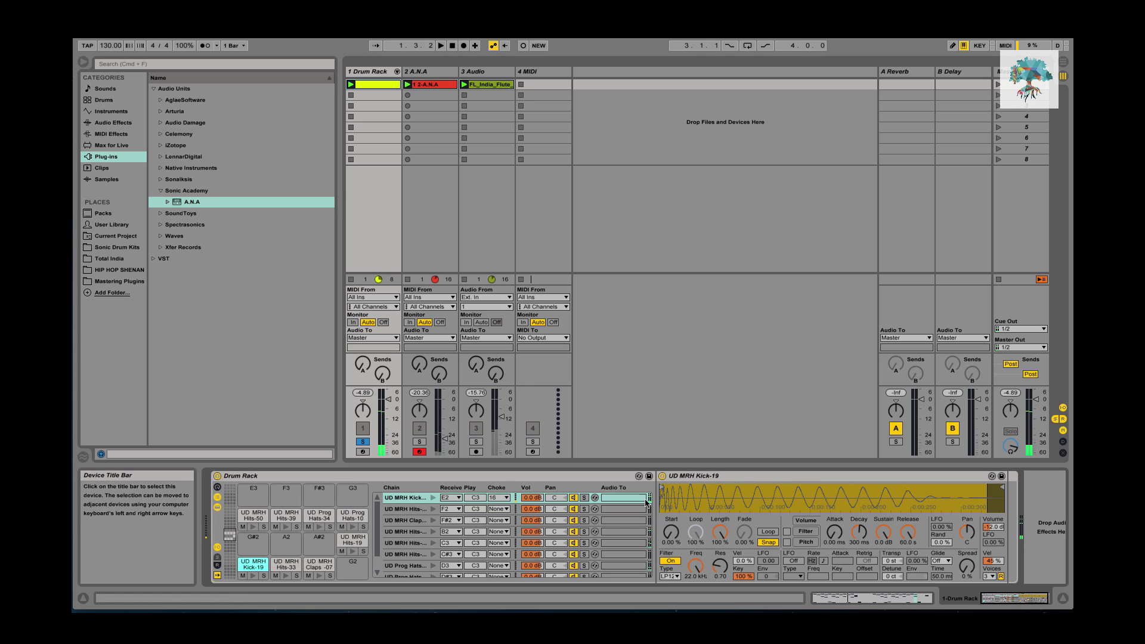
- Add an EQ Eight to the UD MRH Kick-19 chain and make its first band a 30 Hz low cut
left_click(114, 123)
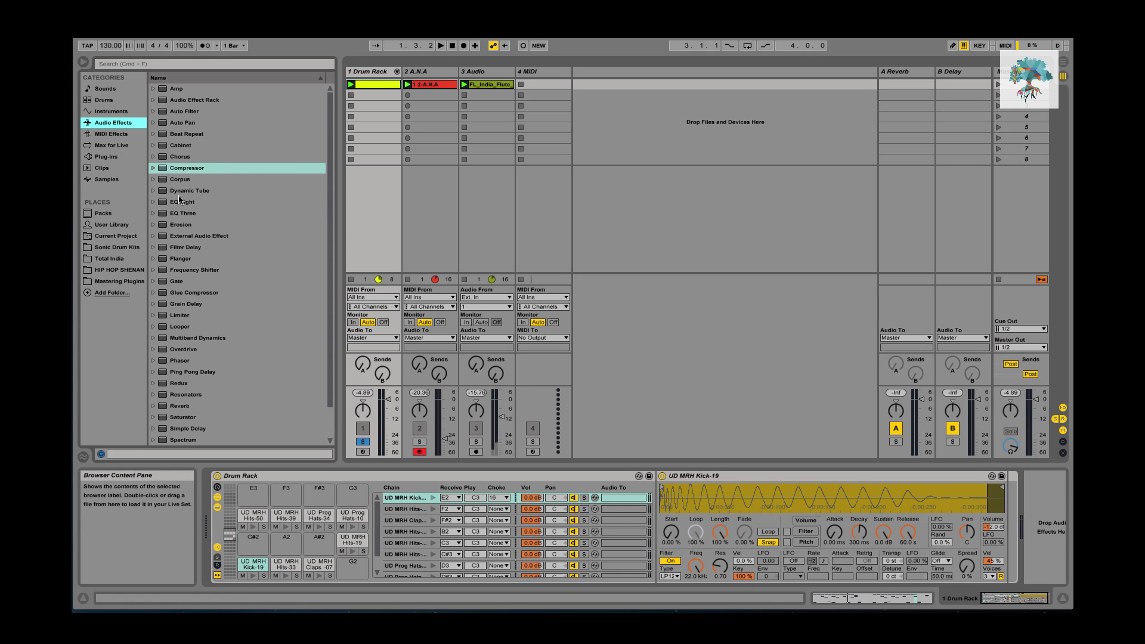
left_click(179, 201)
key("Return")
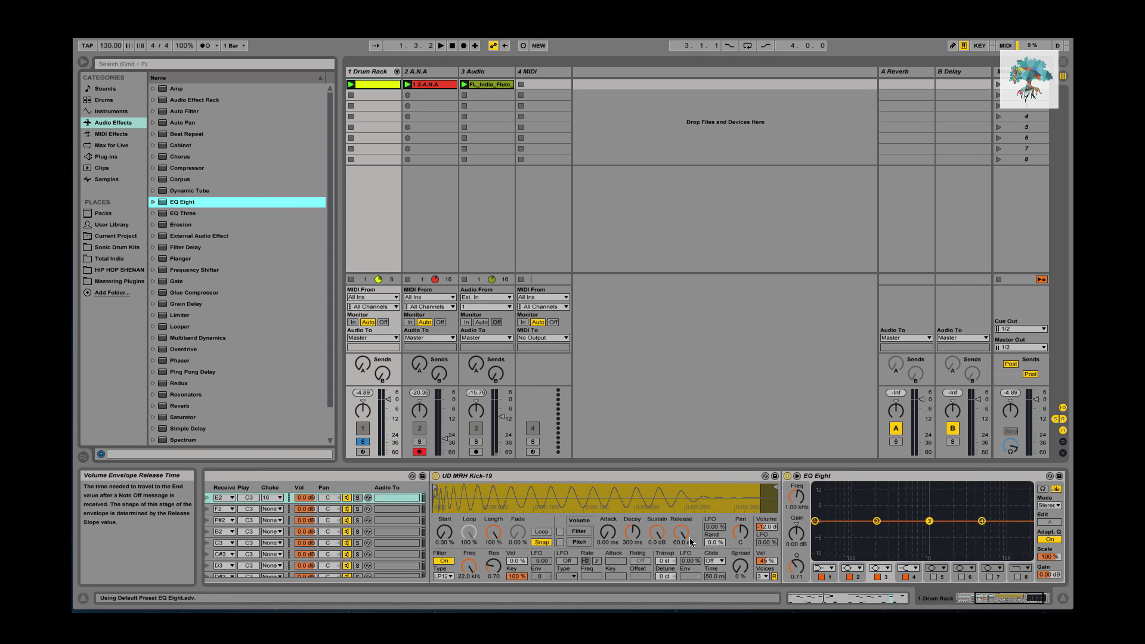
left_click(824, 568)
left_click(826, 500)
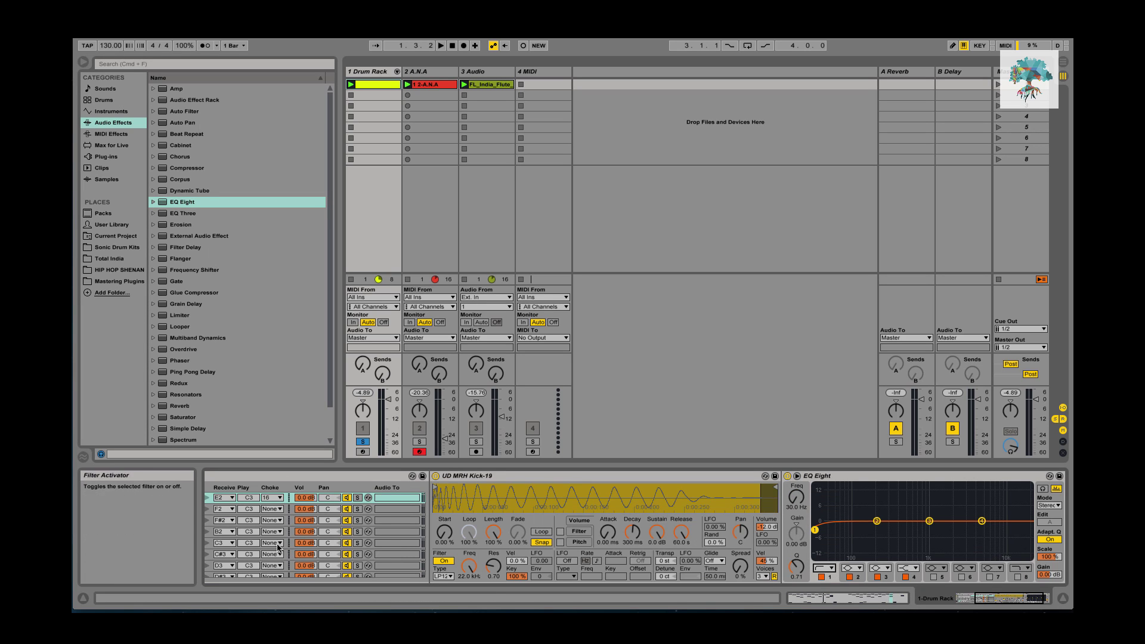
- Solo the UD MRH Kick-19 pad and enable its EQ's eighth band as a high cut at about 6.39 kHz
scroll(358, 537, "left", 5)
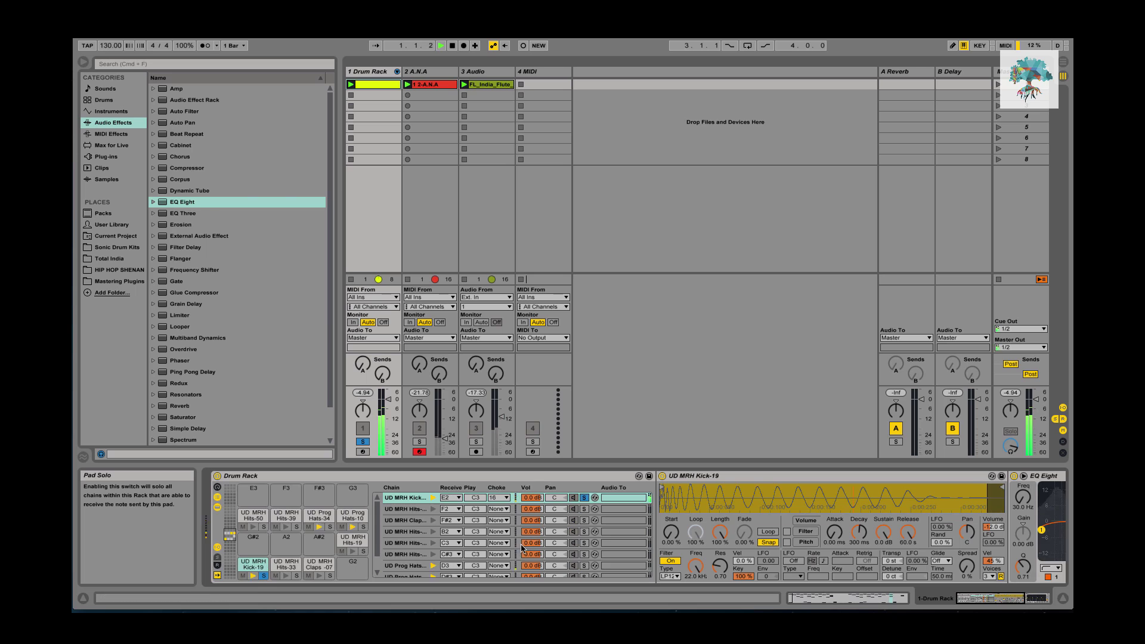
scroll(596, 537, "right", 5)
left_click(941, 577)
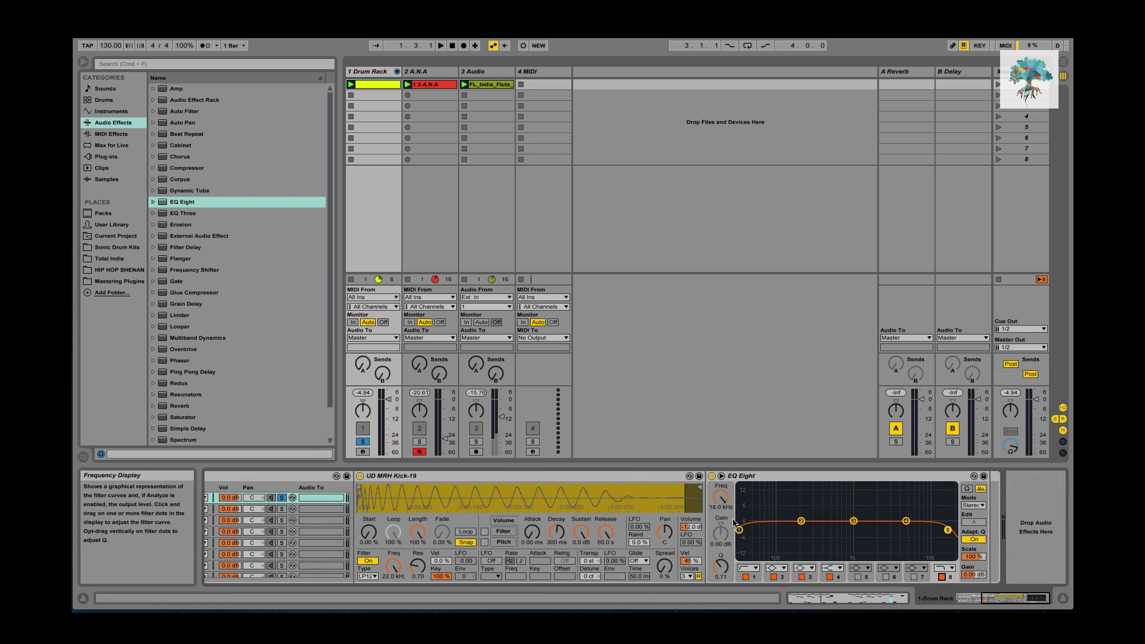
left_click_drag(948, 529, 922, 530)
key("space")
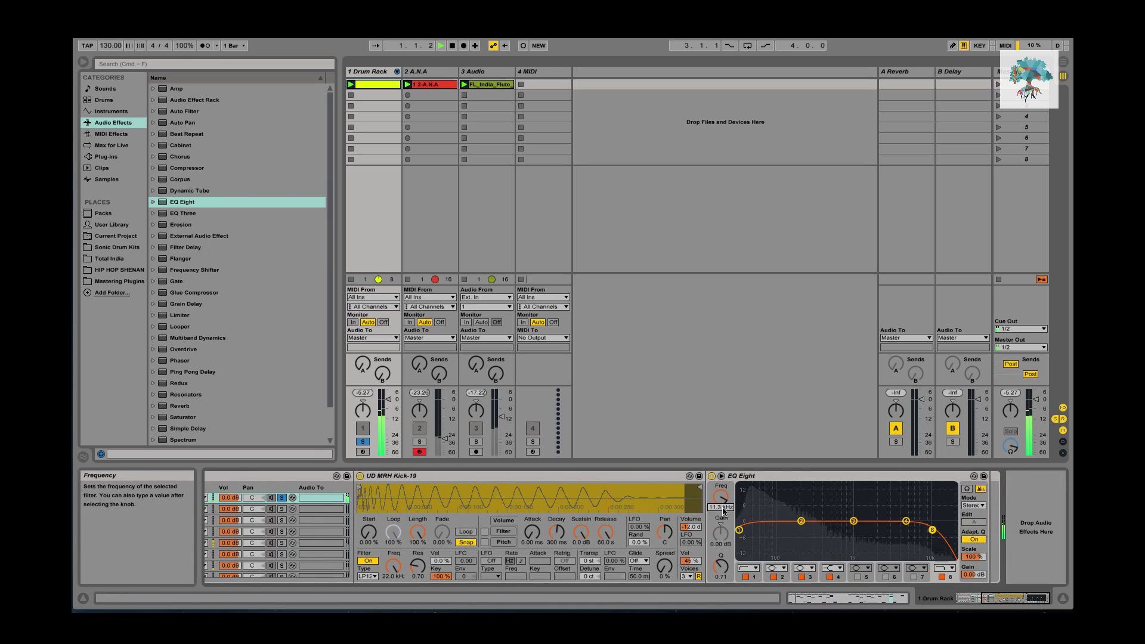
left_click_drag(926, 530, 914, 529)
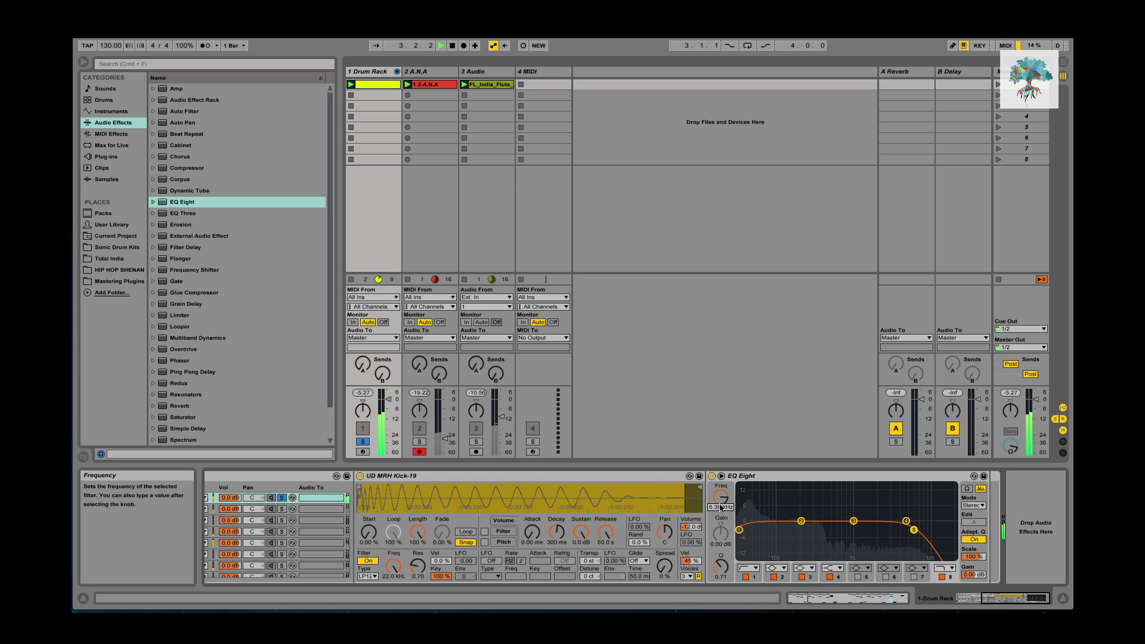
- Compare the drum pads, select UD MRH Hits-19 and listen to it in solo together with UD MRH Kick-19
scroll(361, 519, "left", 5)
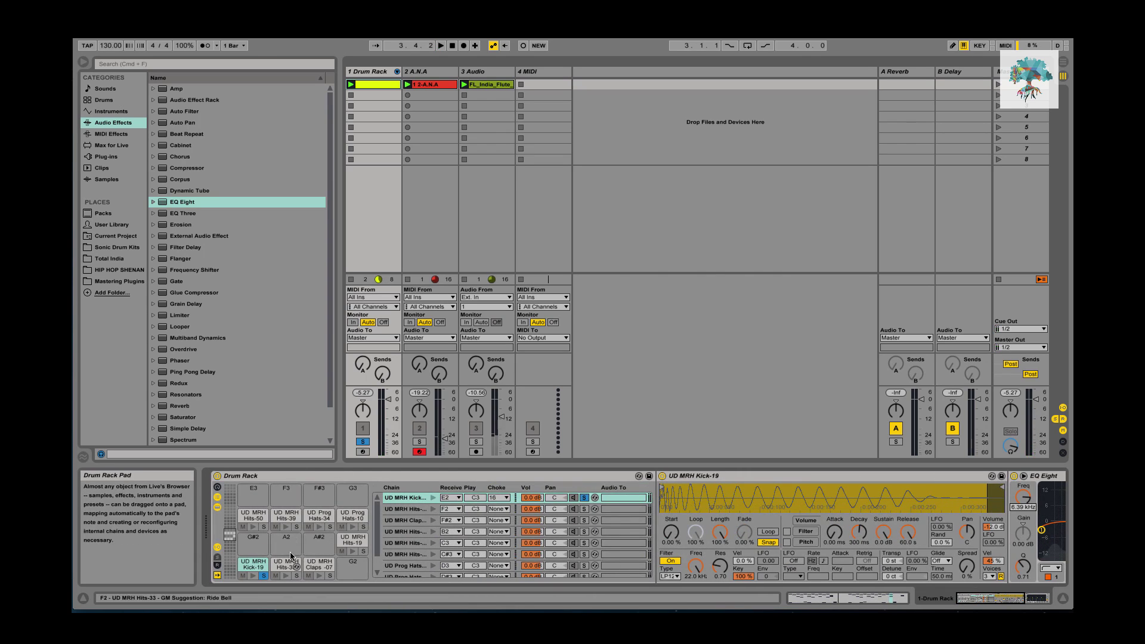
left_click(281, 568)
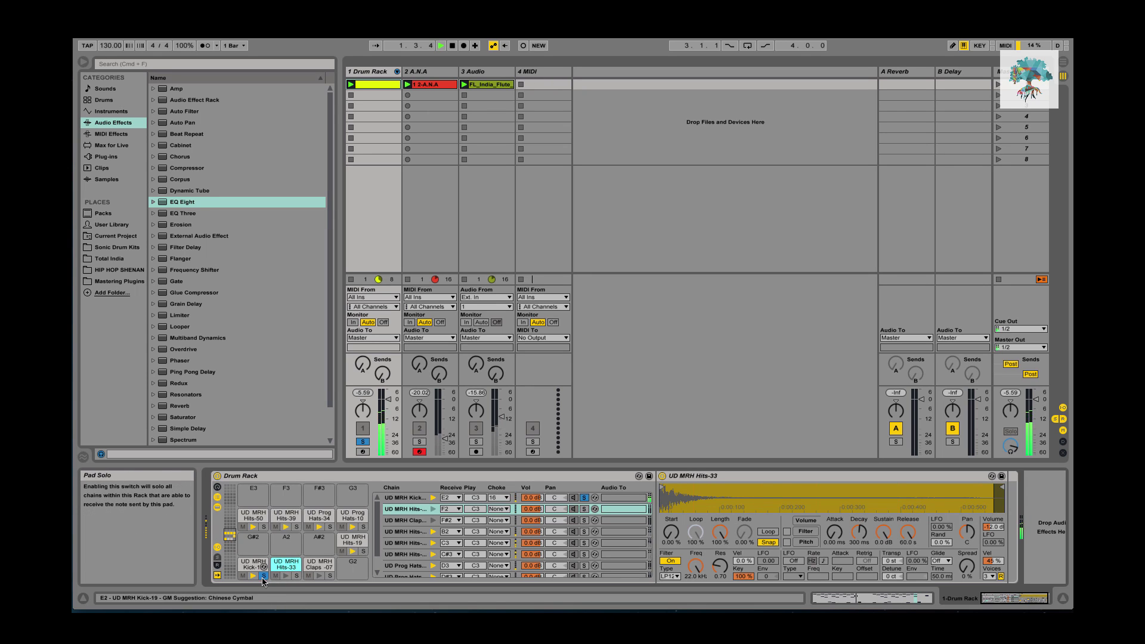
left_click(259, 575)
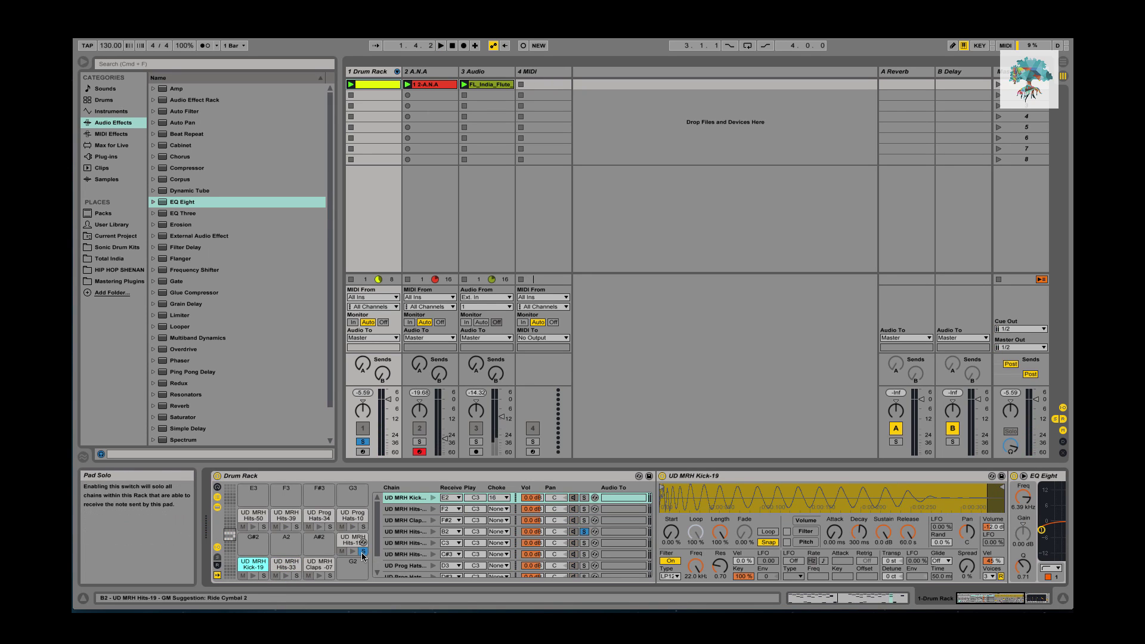
left_click(350, 542)
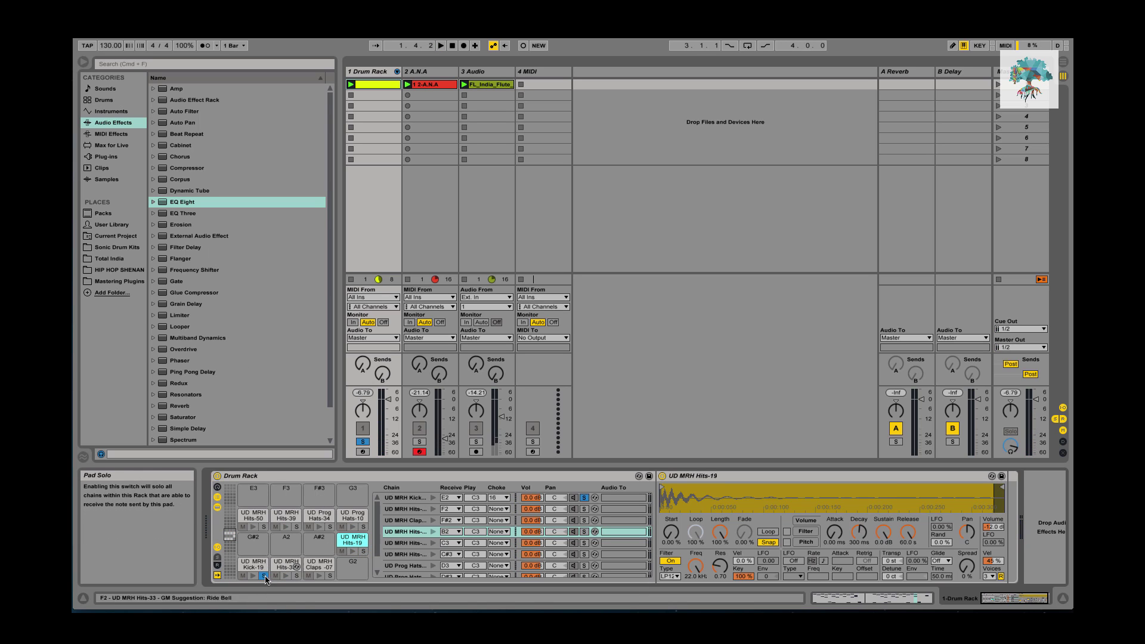
left_click(364, 552)
key("space")
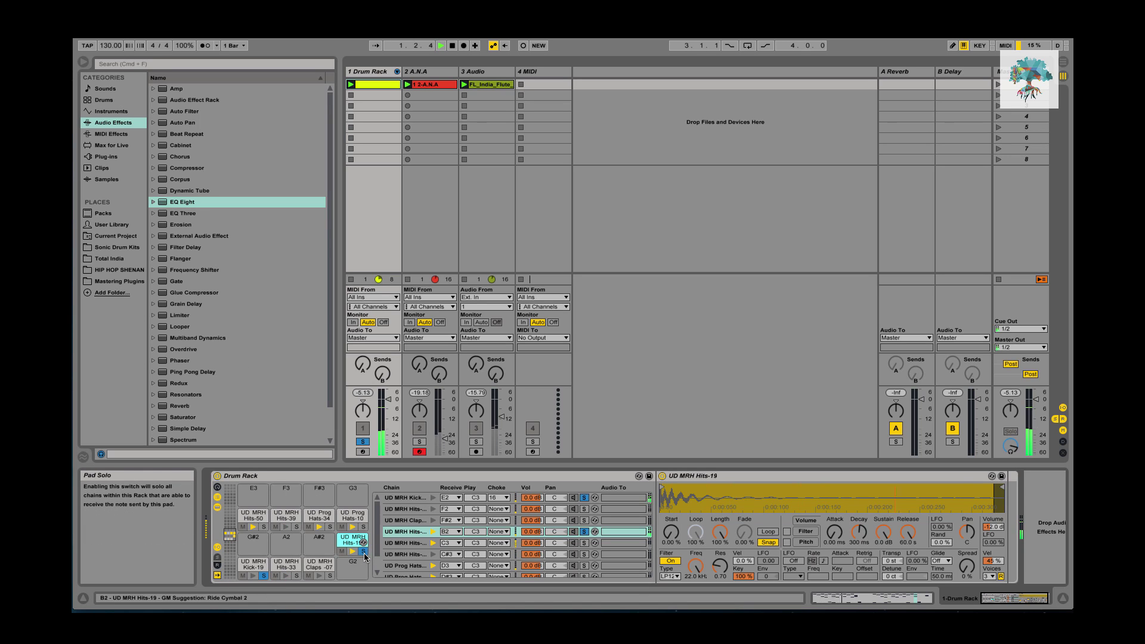
- Add an EQ Eight to the UD MRH Hits-19 chain and make its first band a steep low cut at about 198 Hz
left_click_drag(201, 197, 348, 540)
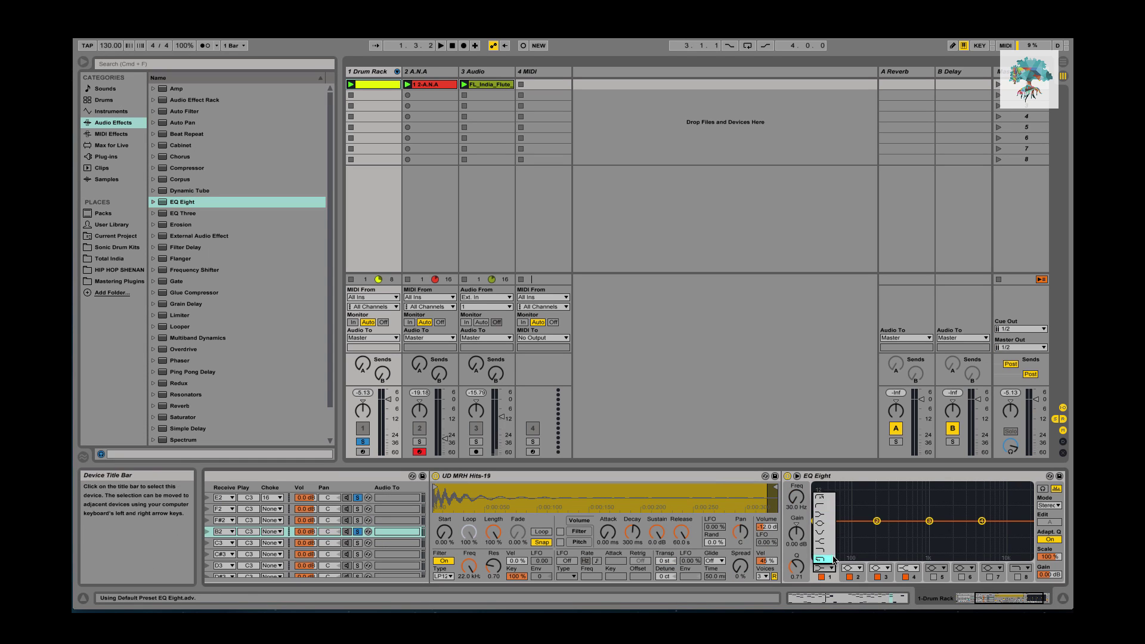
left_click_drag(797, 497, 797, 495)
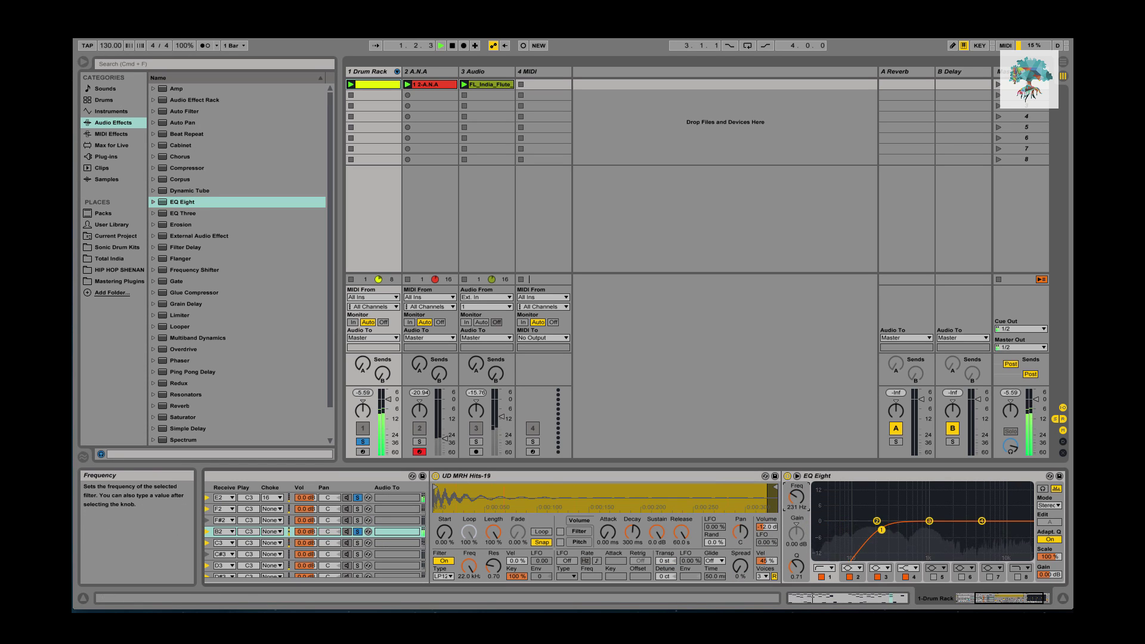
scroll(742, 547, "left", 4)
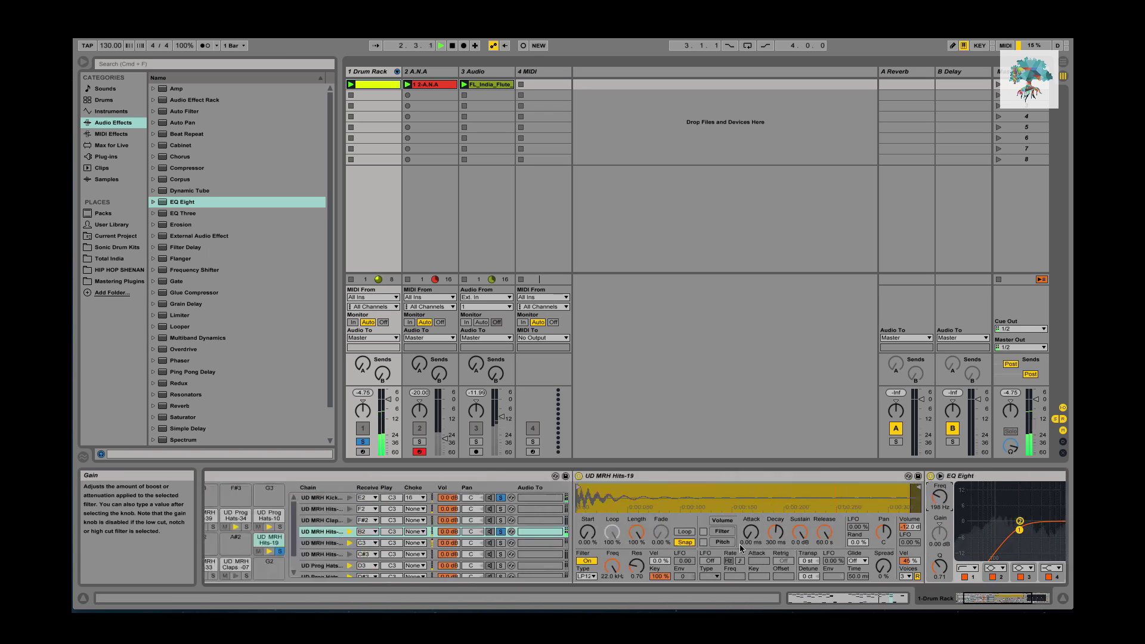
scroll(741, 547, "right", 3)
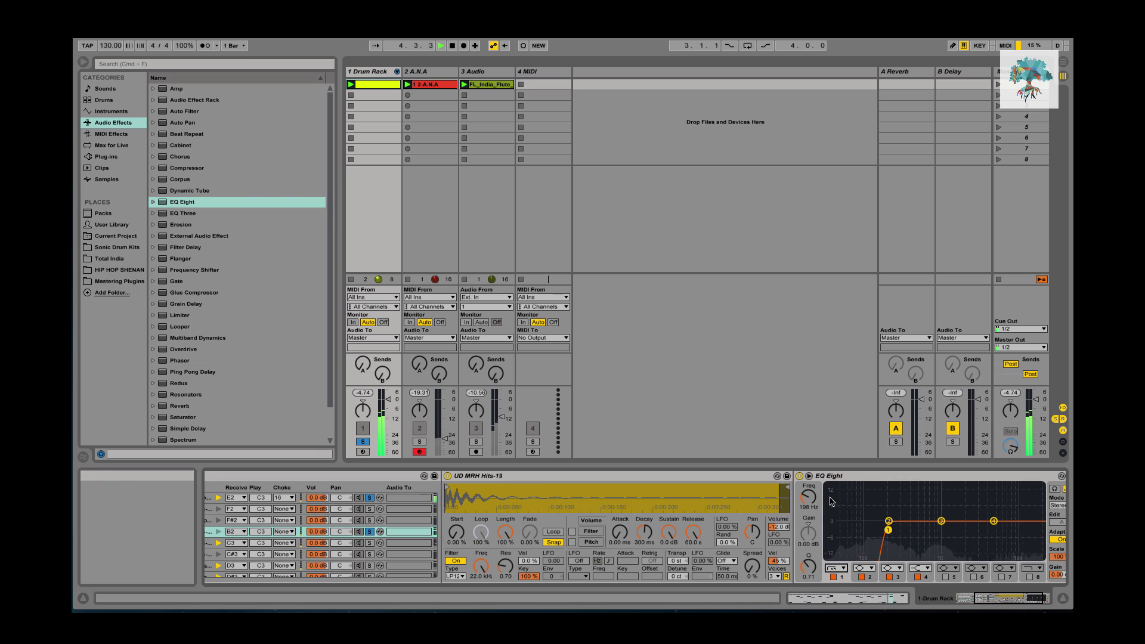
- Take the kick pad out of solo and enable the UD MRH Hits-19 EQ's eighth band as a high cut at about 12.5 kHz
scroll(836, 567, "left", 9)
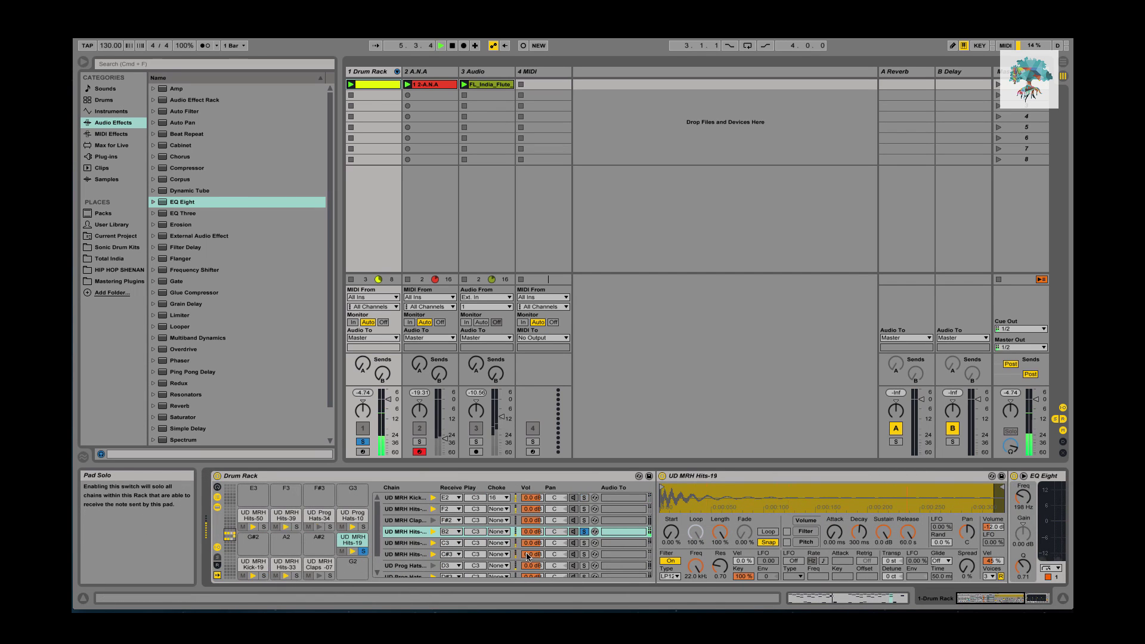
scroll(894, 554, "right", 12)
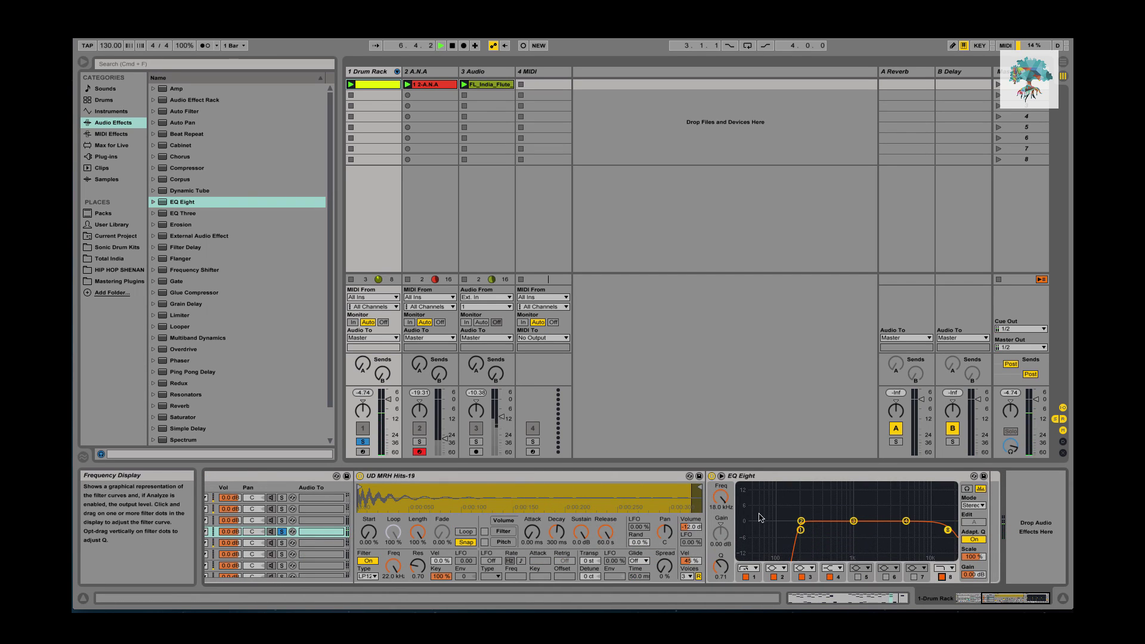
left_click(942, 576)
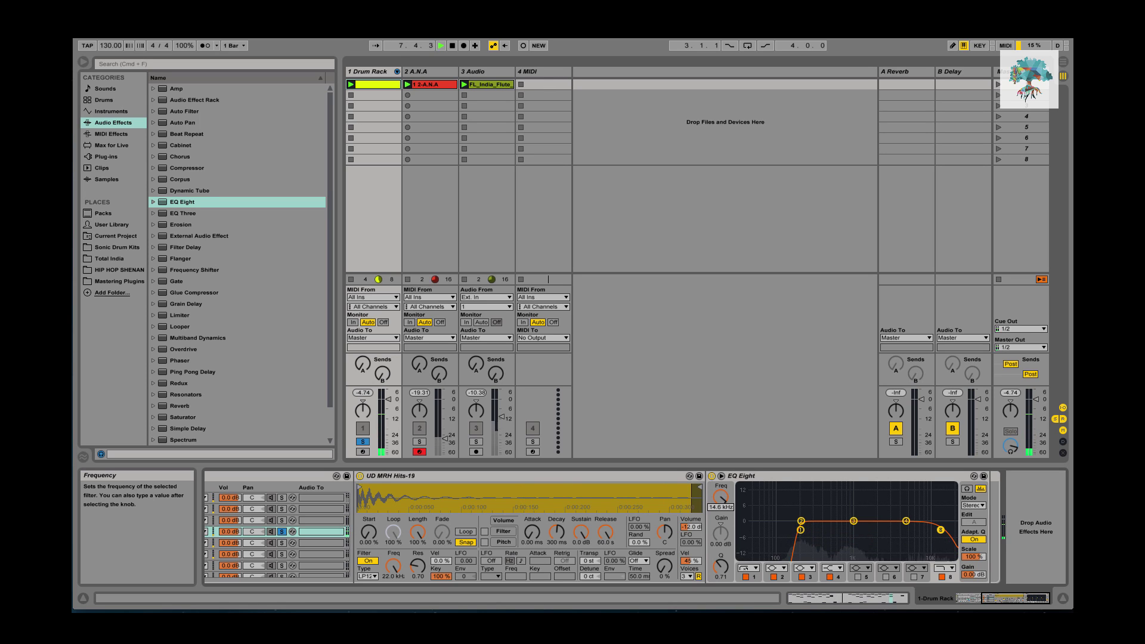
- Clear the UD MRH Hits-19 solo, listen to UD Prog Hats-34 and UD Prog Hats-10 in solo, and select the UD Prog Hats-10 pad
scroll(725, 537, "left", 12)
key("space")
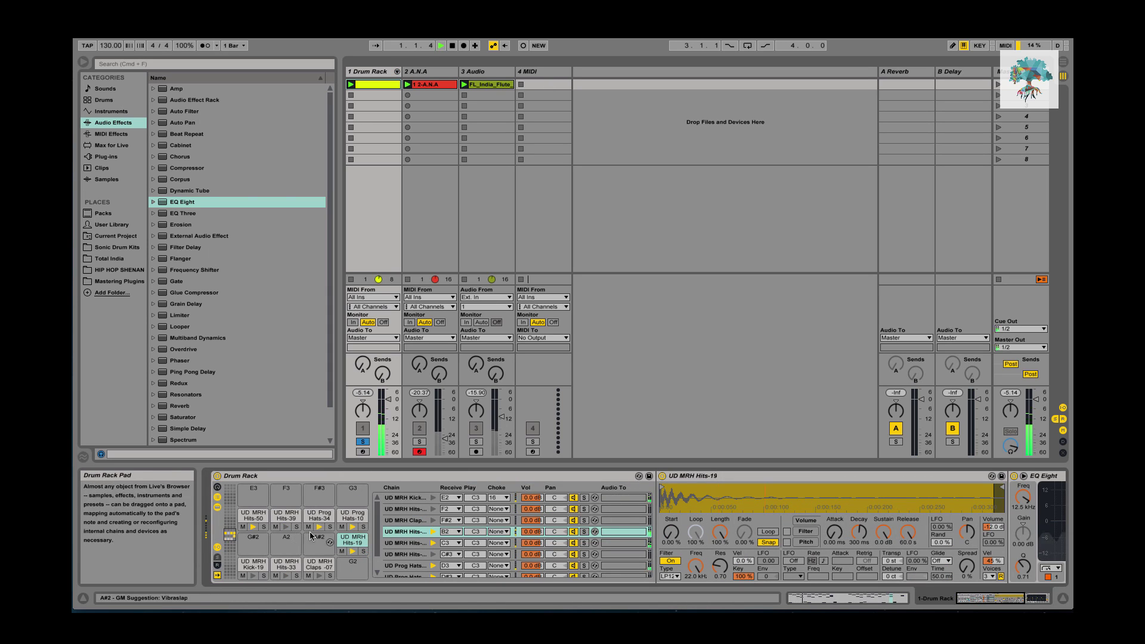
left_click(331, 527)
key("space")
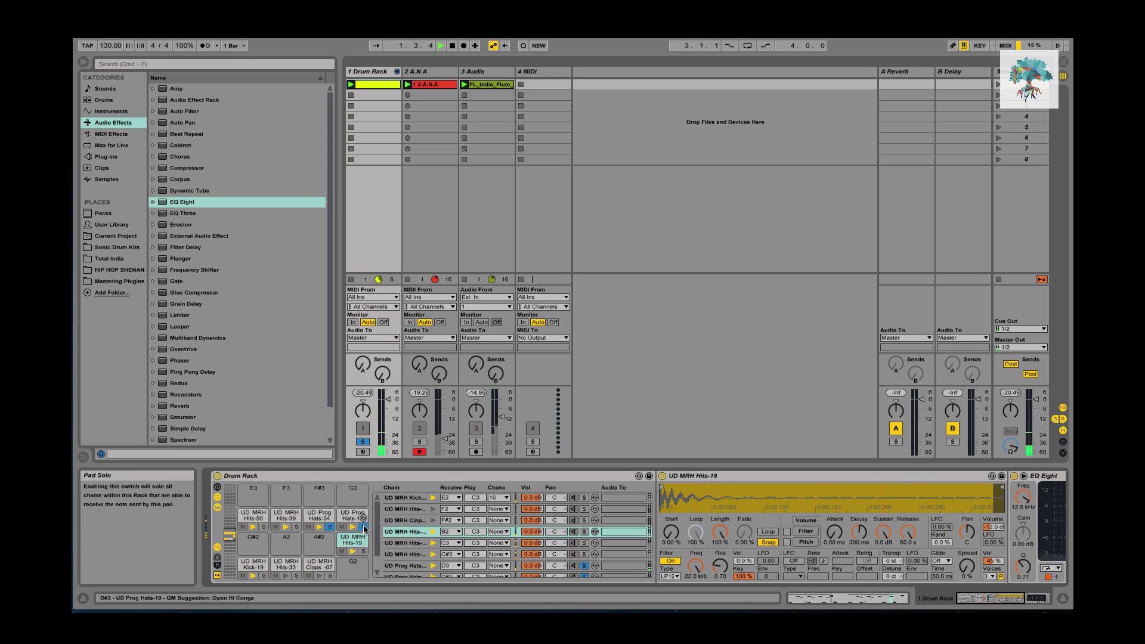
left_click(363, 527)
left_click(357, 517)
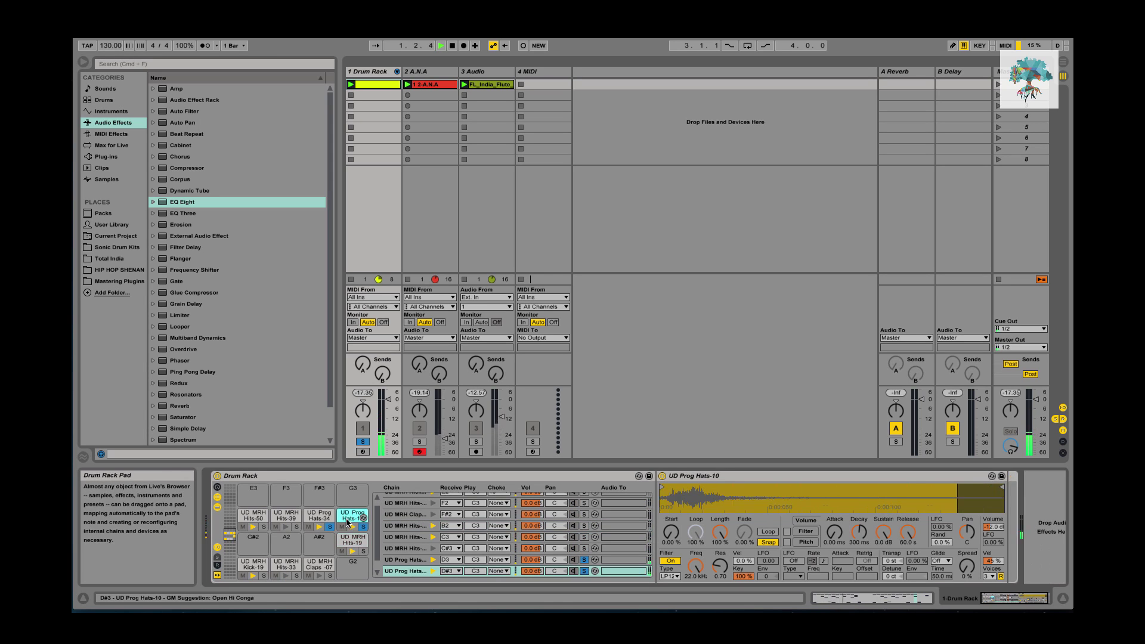
- Add an EQ Eight to the UD Prog Hats-10 chain and make its first band a steep low cut at about 2.57 kHz
key("space")
left_click_drag(179, 207, 334, 519)
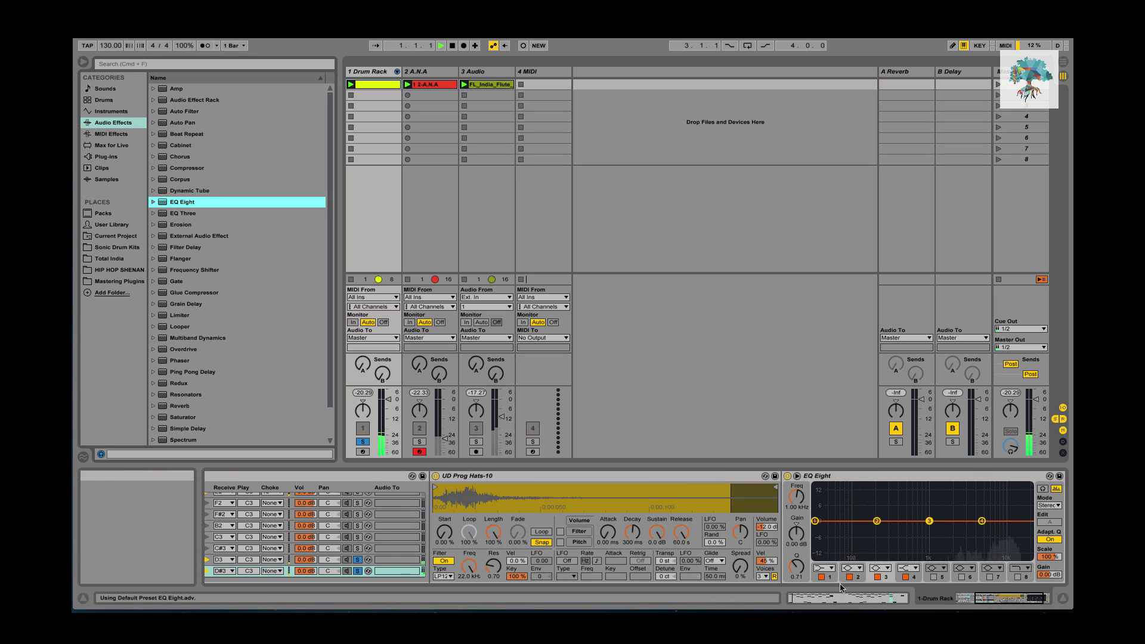
left_click(832, 568)
left_click(820, 497)
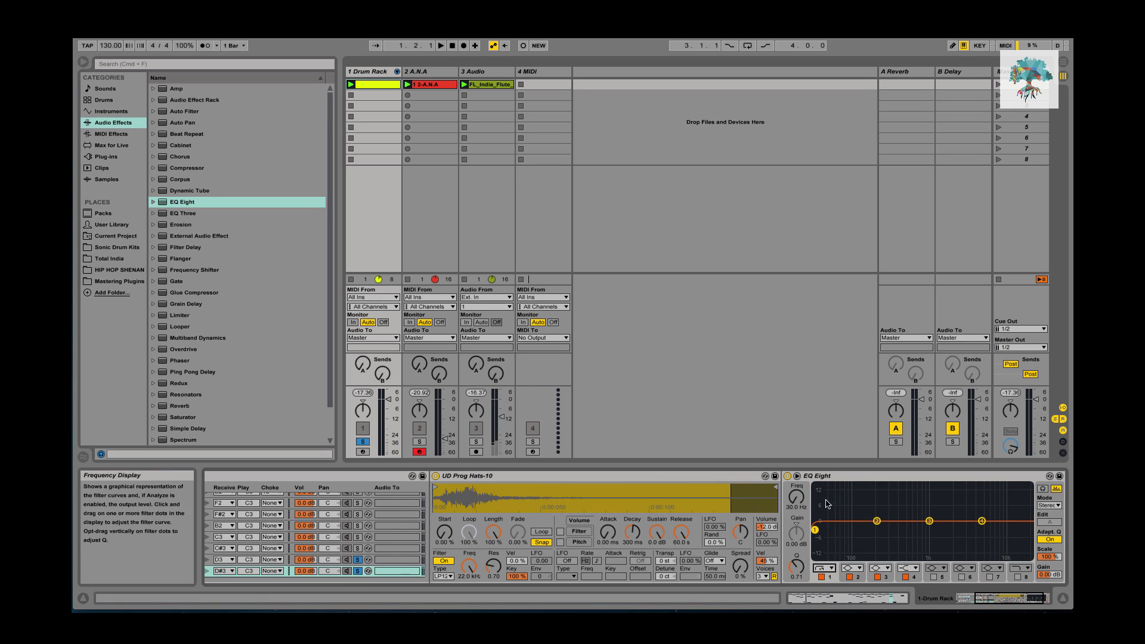
scroll(803, 504, "up", 10)
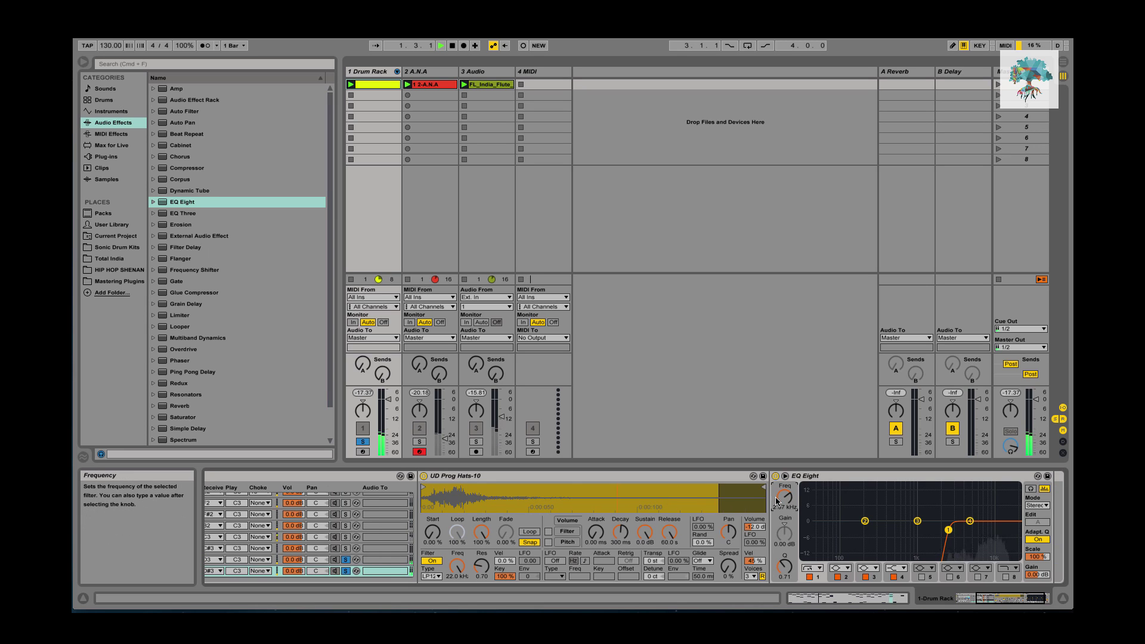
left_click(776, 477)
left_click(775, 476)
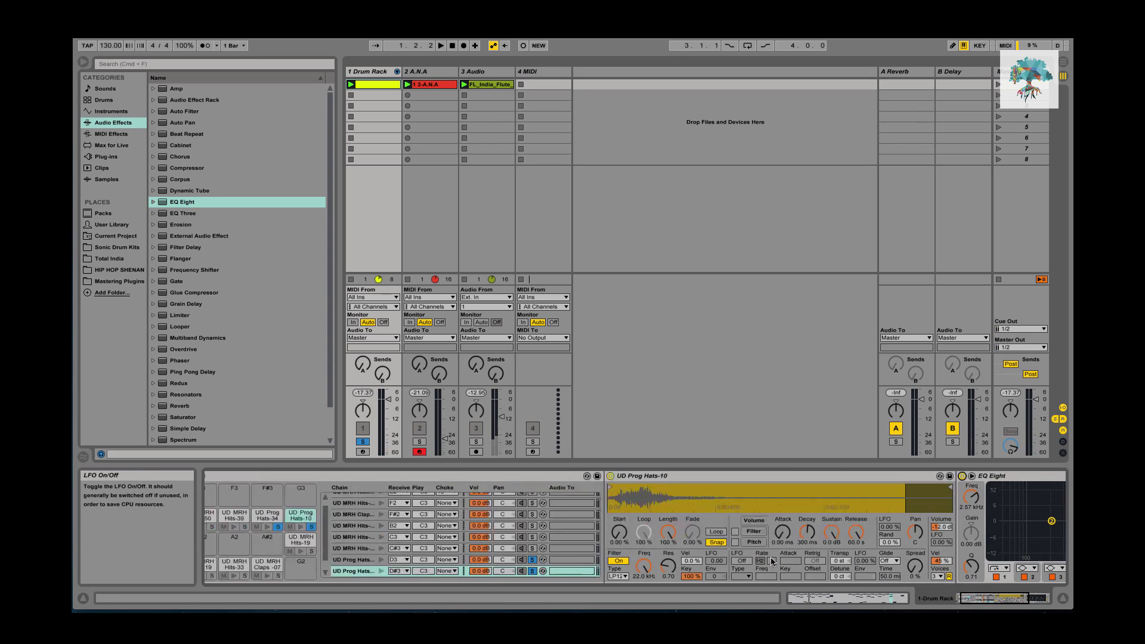
- Lower the low-cut frequency on the UD Prog Hats-10 EQ to about 1.68 kHz
left_click(321, 516)
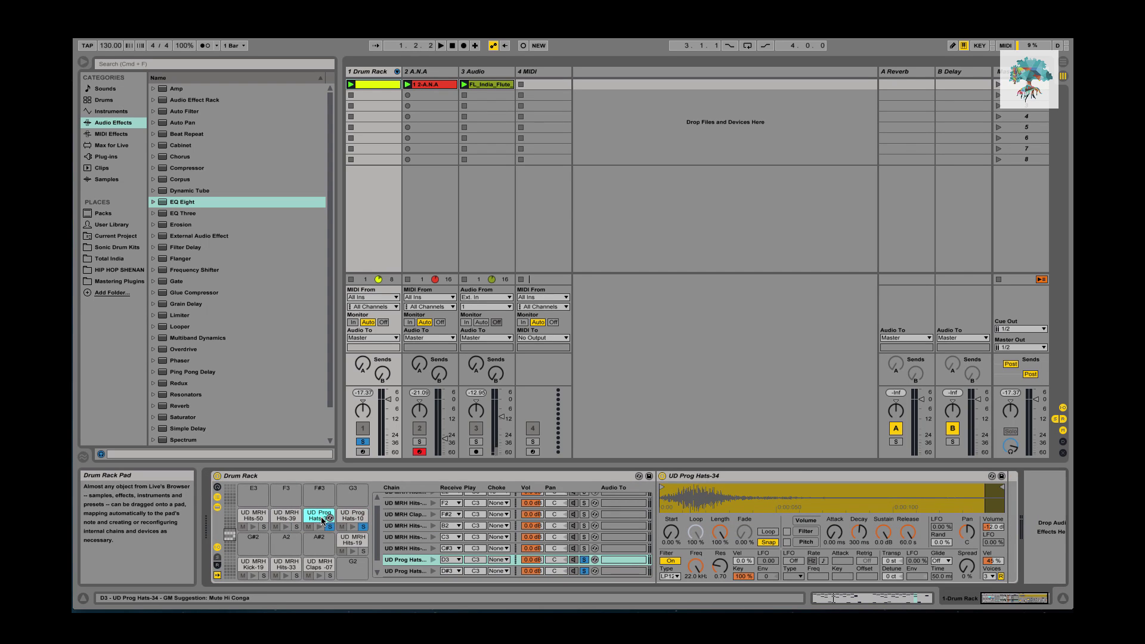
left_click(353, 516)
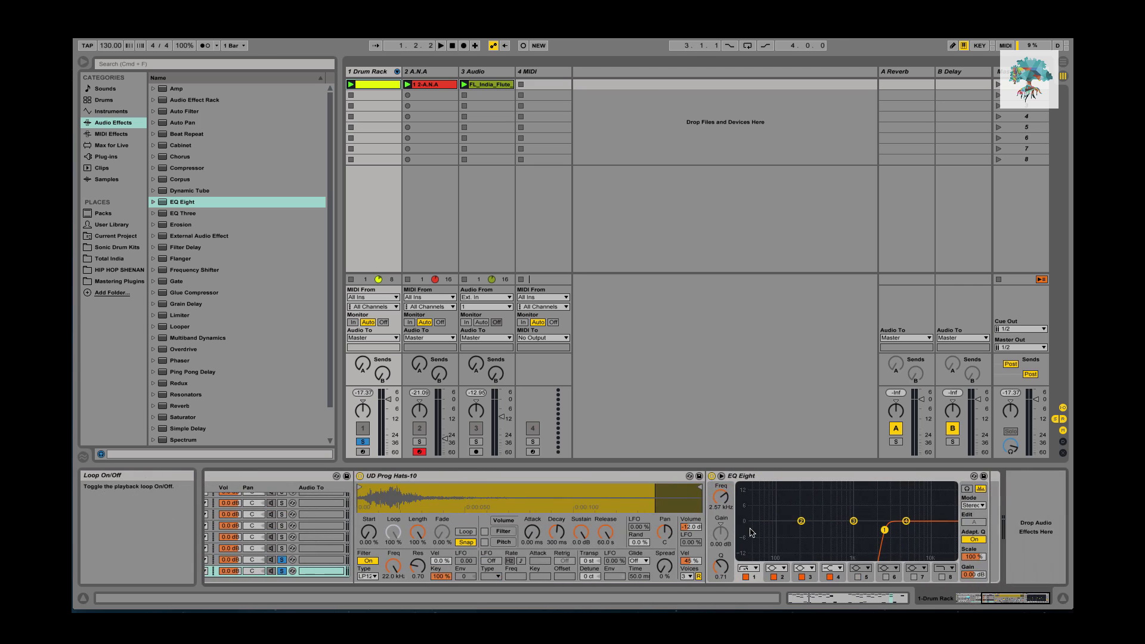
scroll(477, 525, "left", 5)
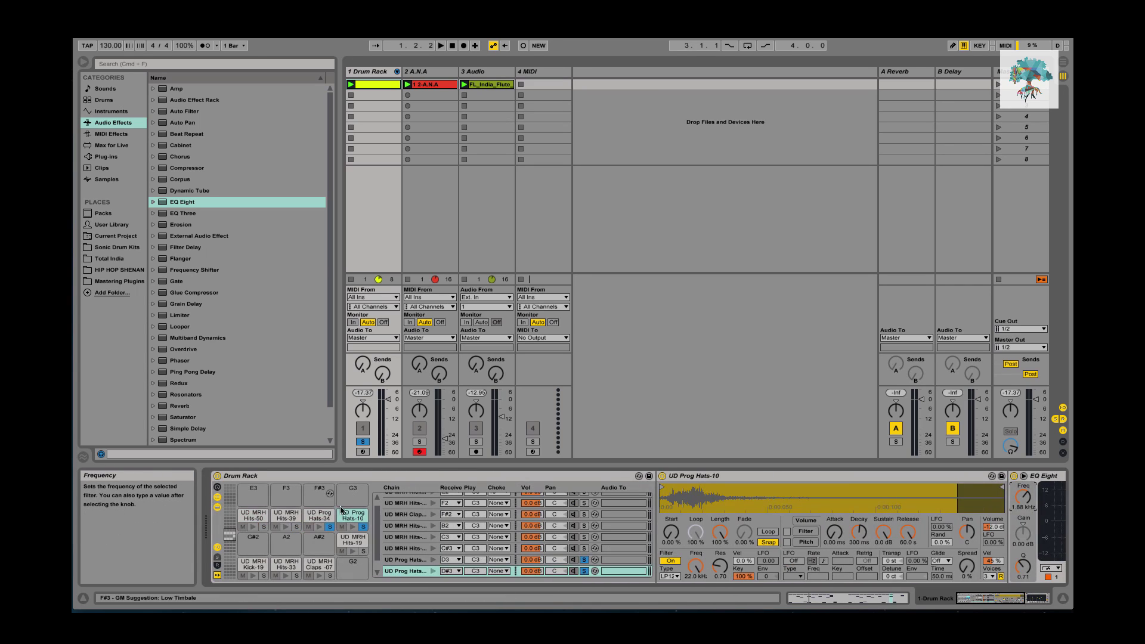
- Add an EQ Eight to the UD Prog Hats-34 chain and make its first band a steep low cut at about 1.78 kHz
left_click(311, 518)
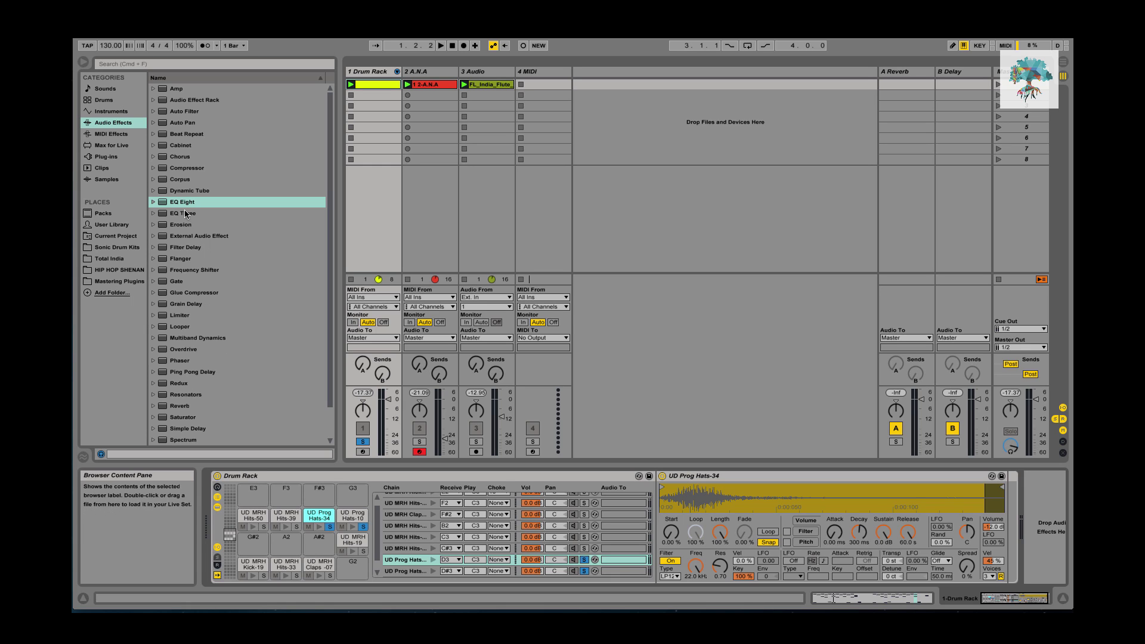
left_click_drag(182, 202, 315, 516)
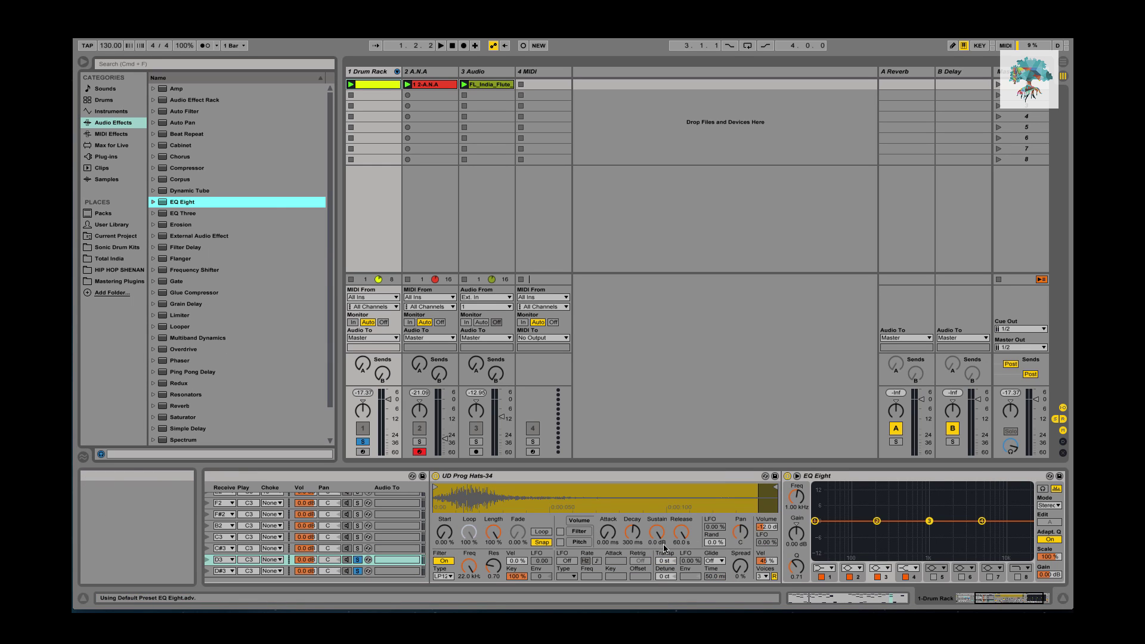
left_click(794, 501)
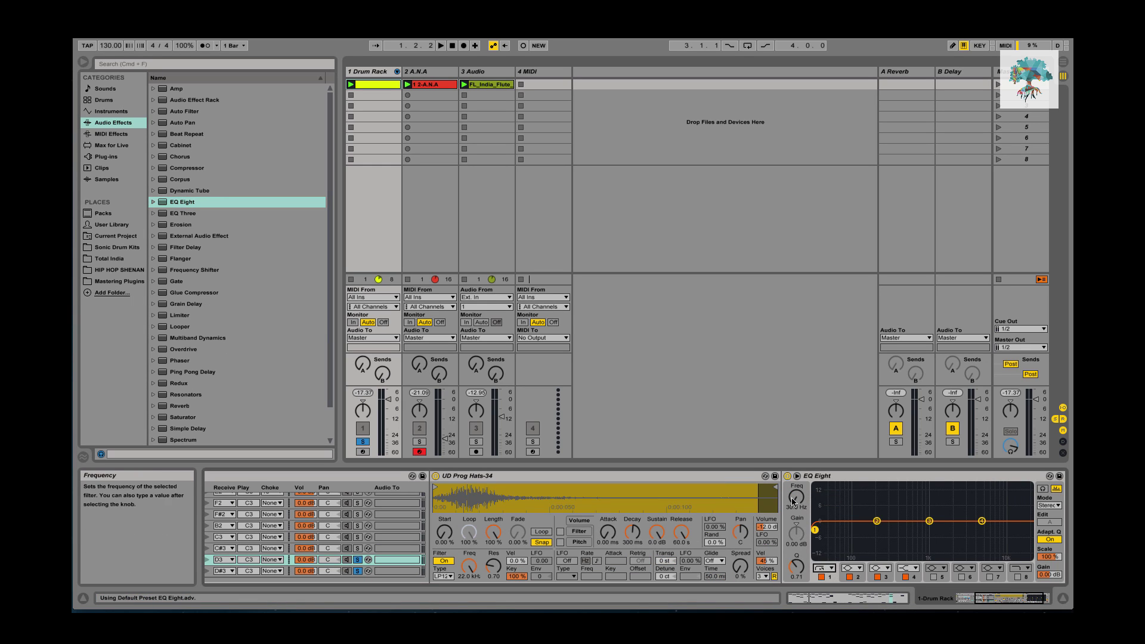
scroll(794, 503, "left", 5)
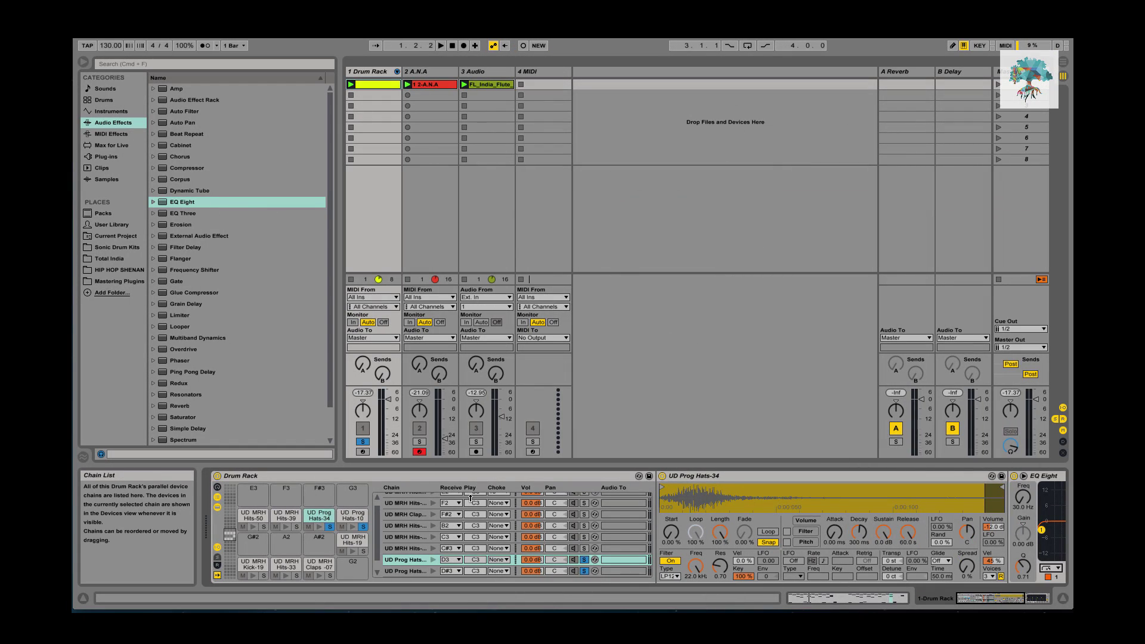
scroll(463, 527, "right", 5)
key("space")
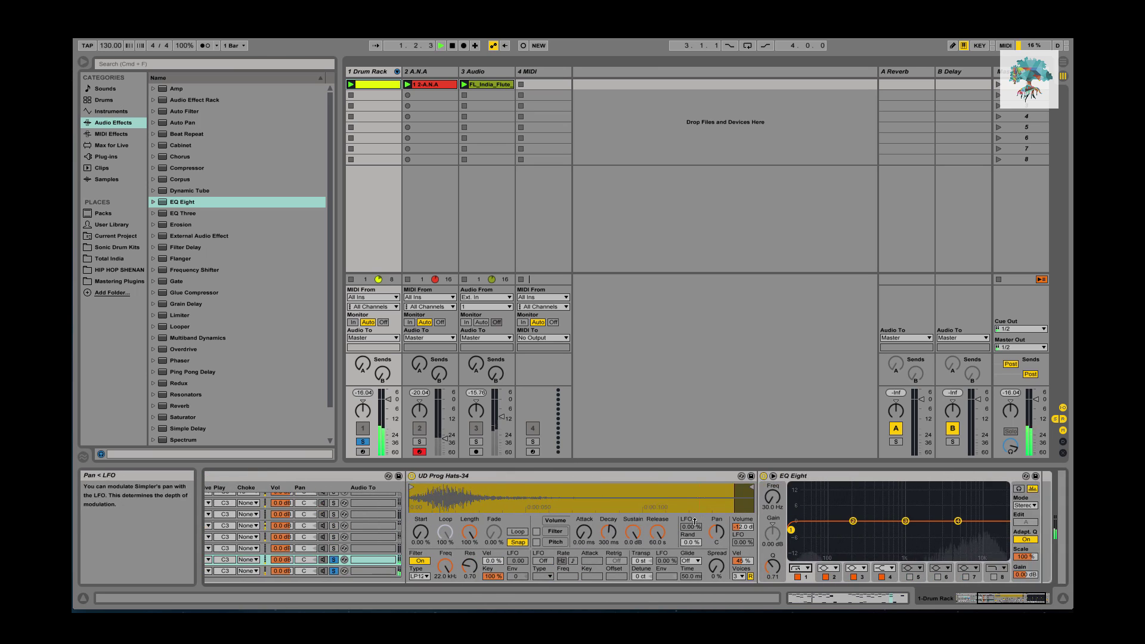
left_click_drag(764, 505, 764, 487)
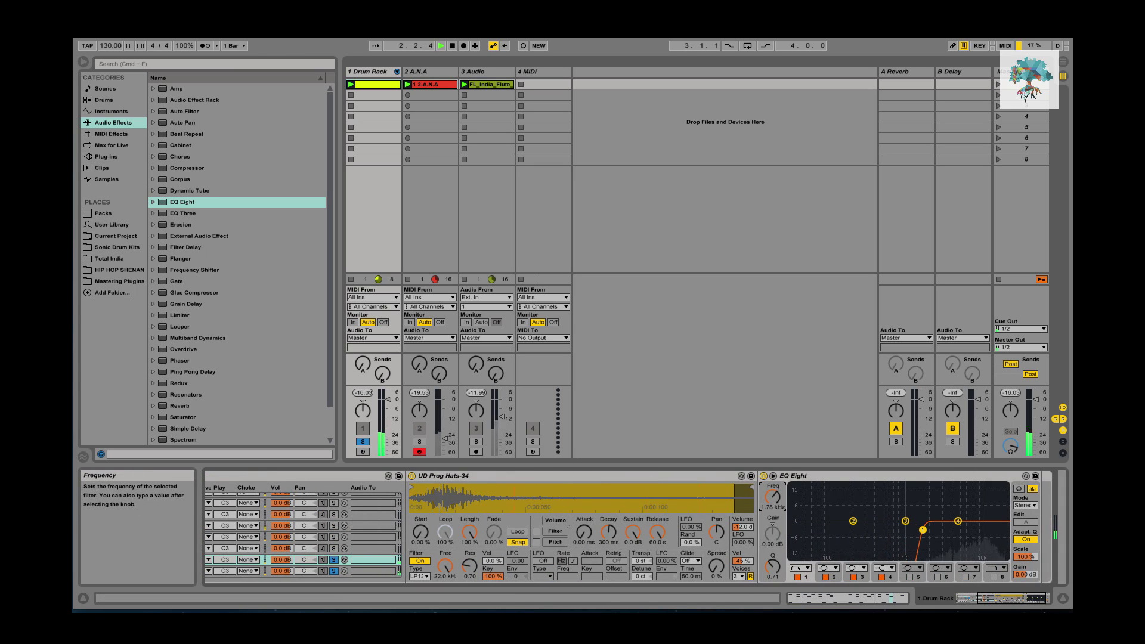
- Clear the UD Prog Hats-34 and UD Prog Hats-10 solos and listen to UD MRH Hits-33 in solo
scroll(506, 562, "left", 5)
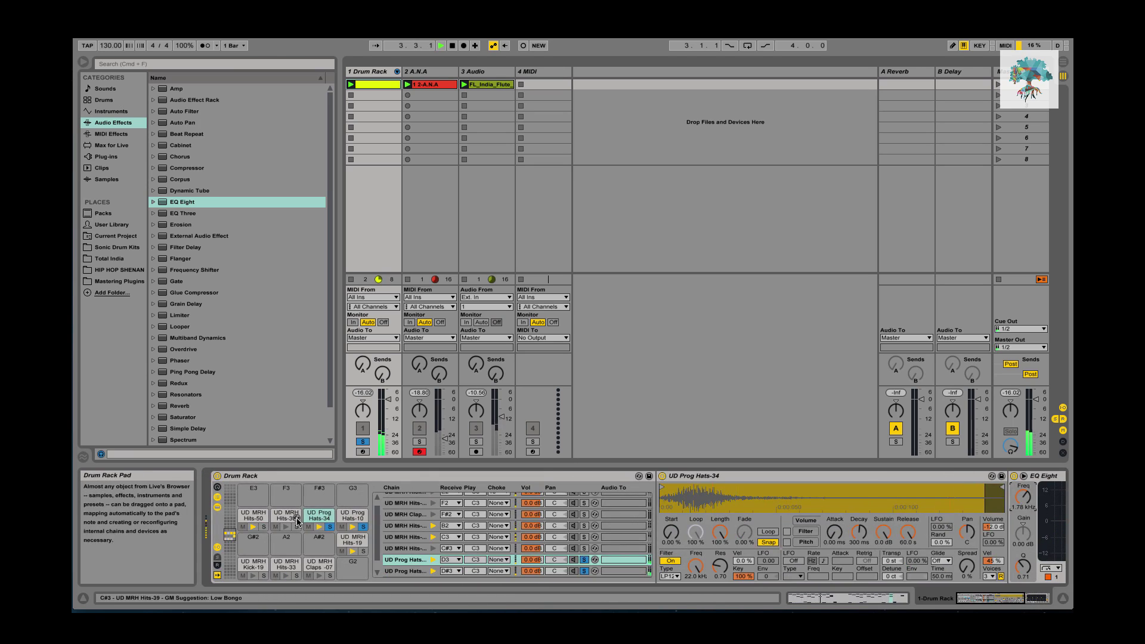
key("space")
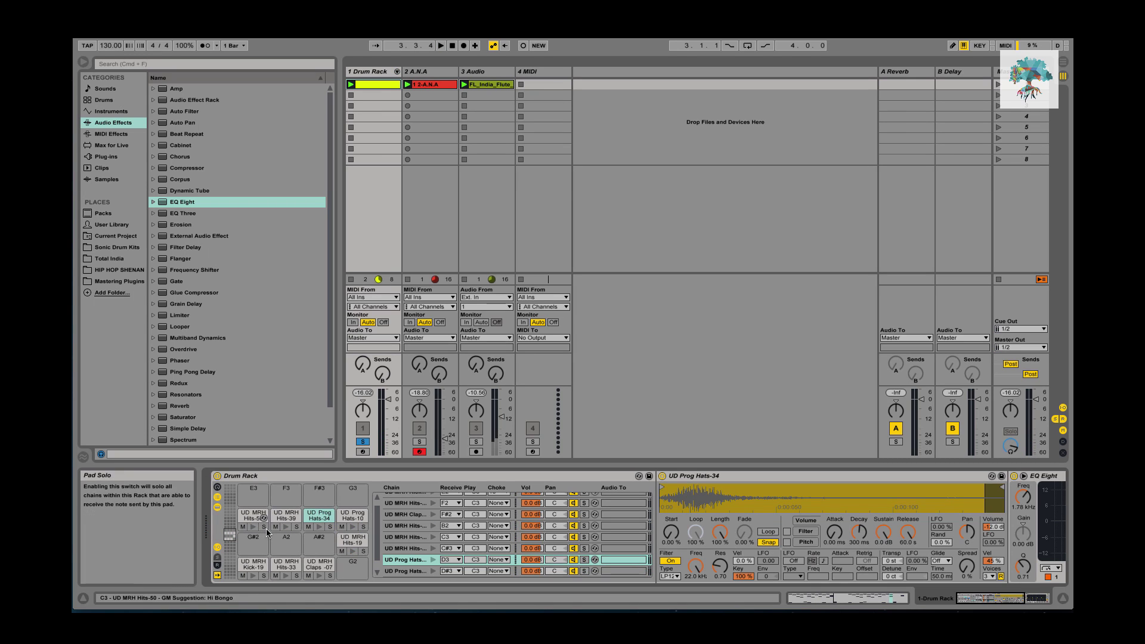
left_click(296, 576)
key("space")
key("space")
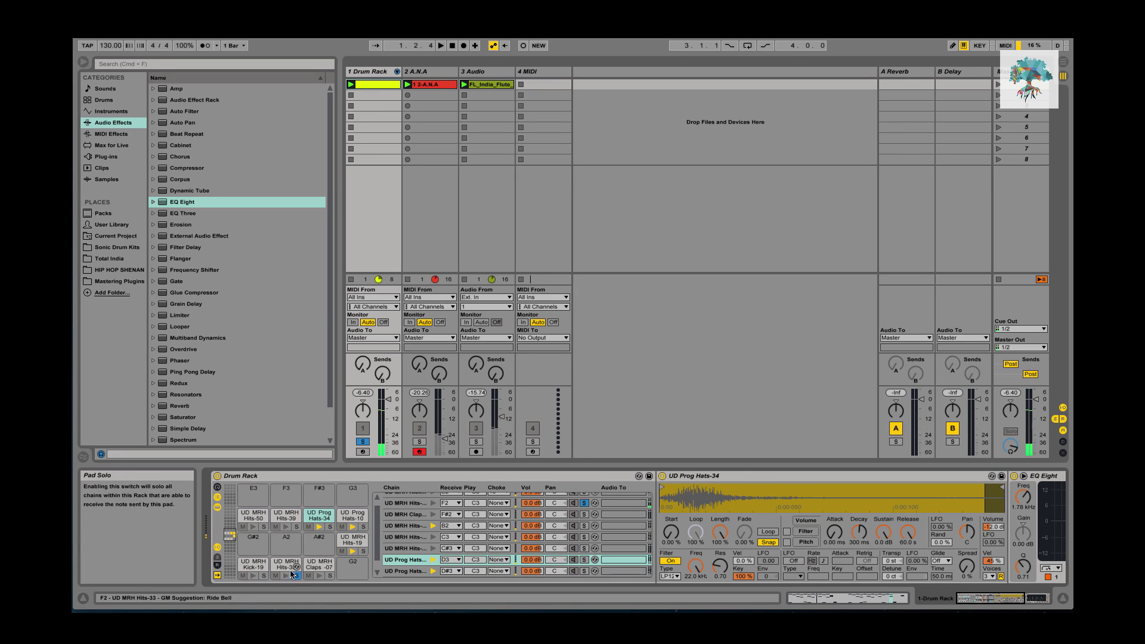
- Add an EQ Eight to the UD MRH Hits-33 chain and make its first band a steep low cut at about 198 Hz
left_click(289, 566)
left_click(326, 330)
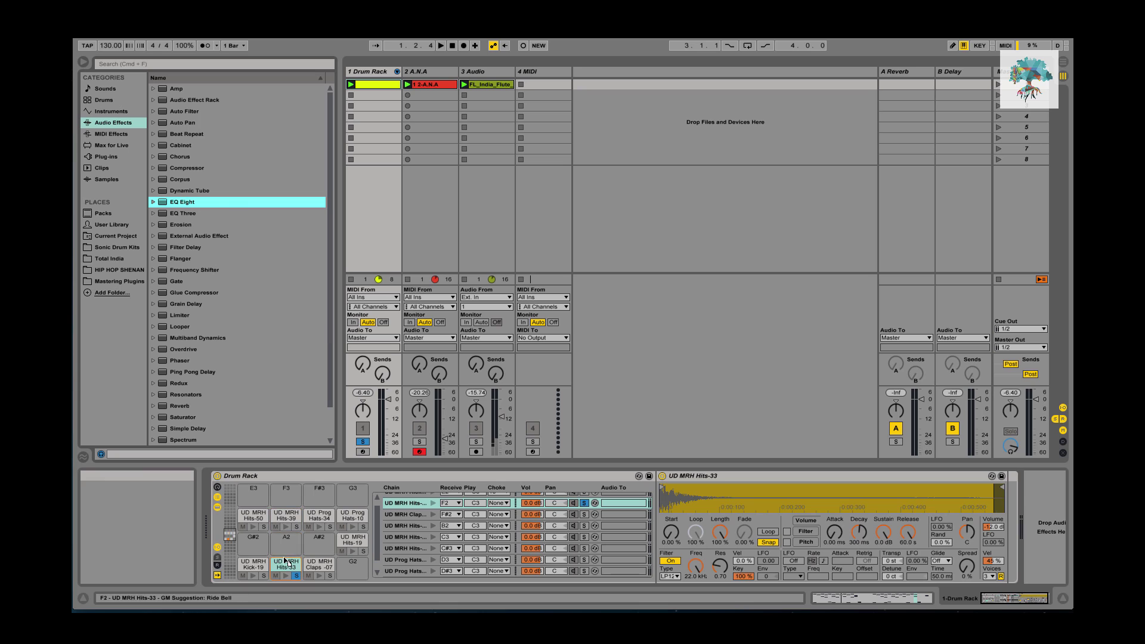
key("Return")
left_click(822, 569)
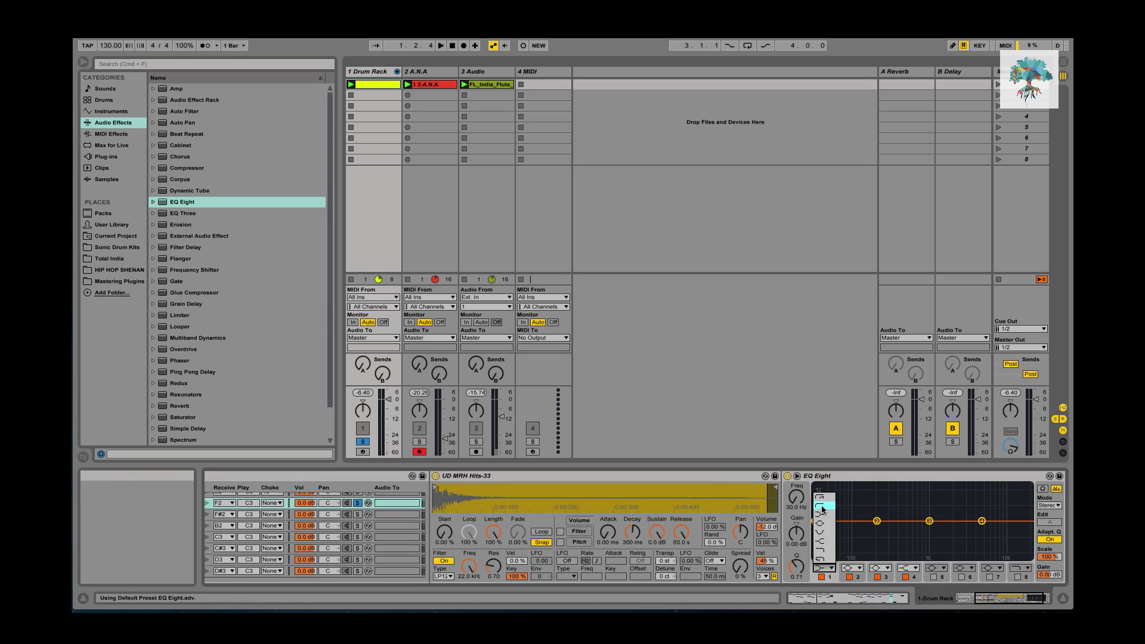
left_click(822, 499)
left_click_drag(797, 496, 797, 473)
- Play the filtered UD MRH Hits-33, clear its solo, and solo and select the UD MRH Hits-50 pad
key("space")
key("space")
scroll(450, 544, "left", 5)
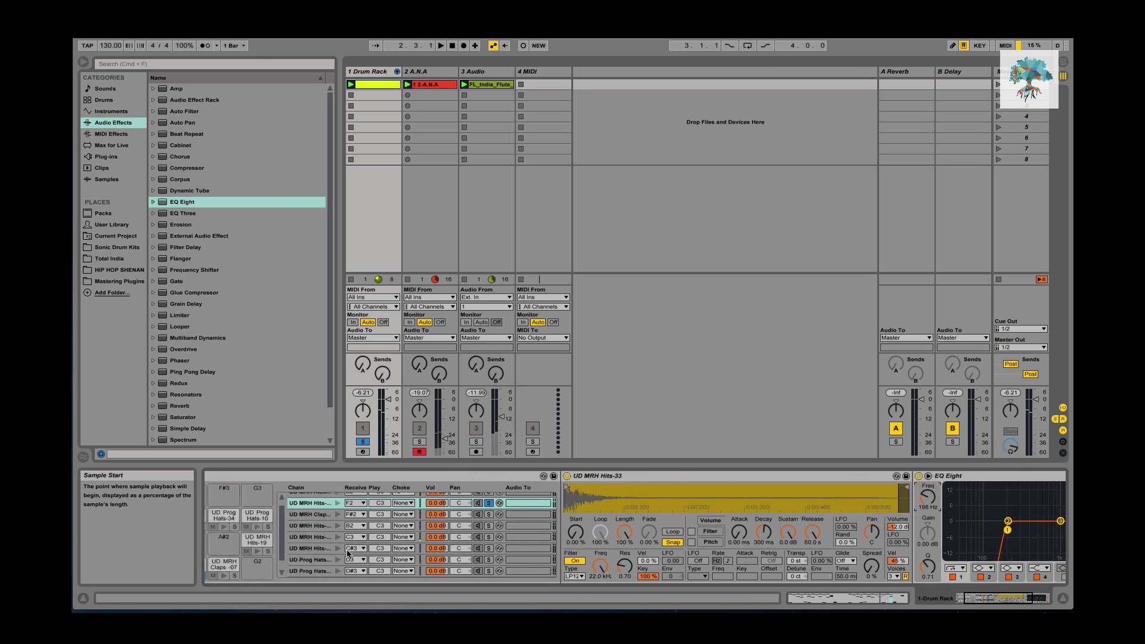
key("space")
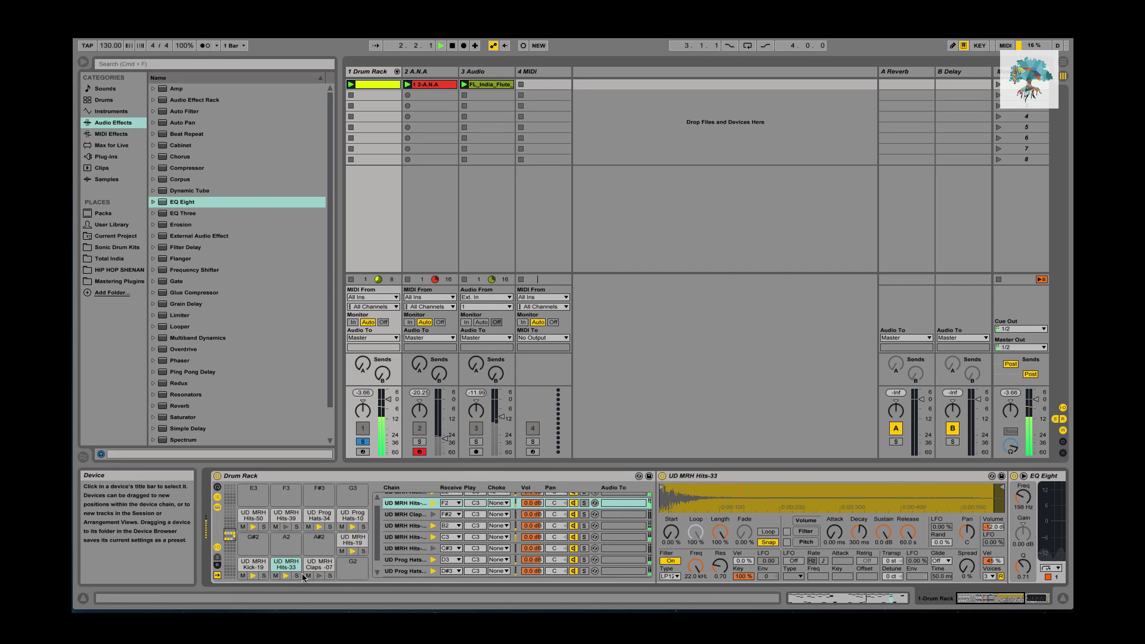
left_click(267, 527)
left_click(264, 527)
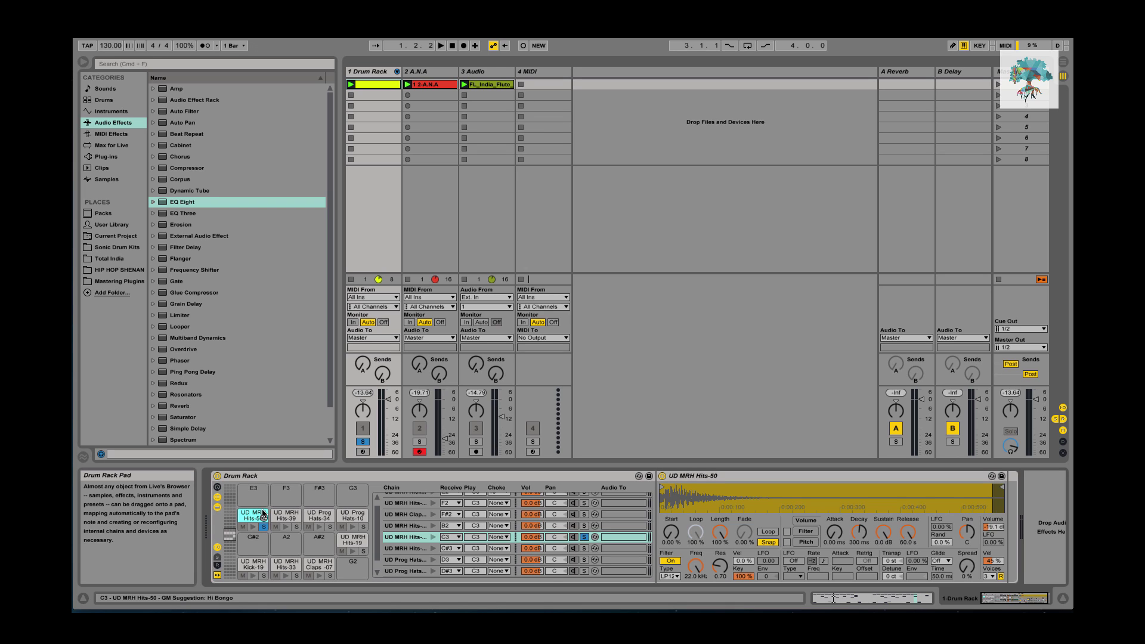
- Add an EQ Eight to the UD MRH Hits-50 chain and start playback to hear the sound
left_click(181, 204)
key("Return")
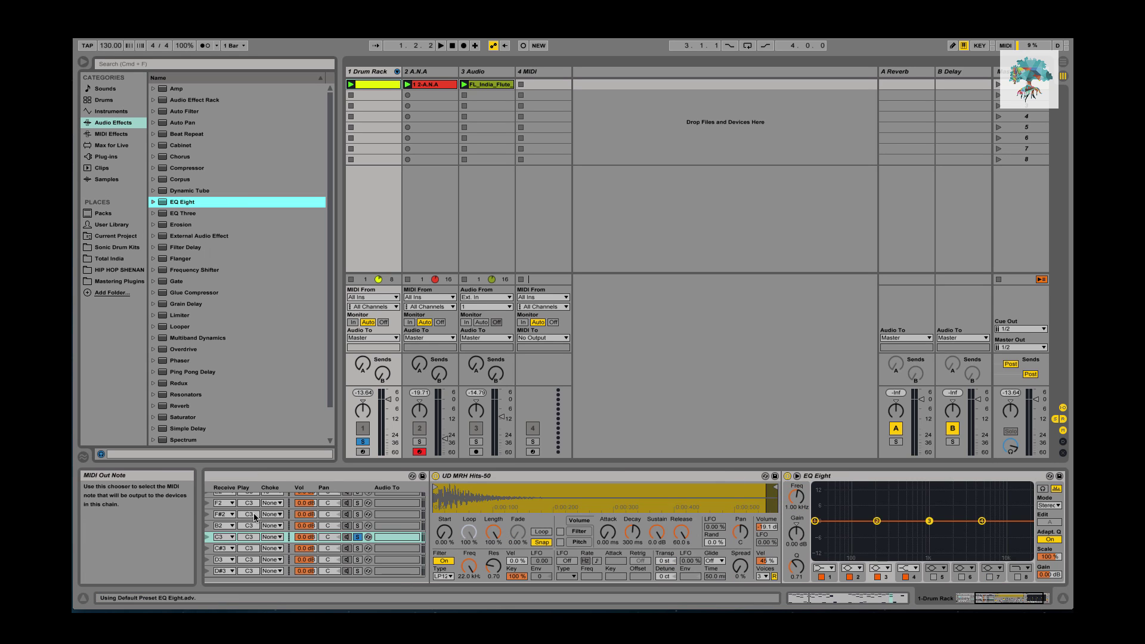
scroll(352, 548, "left", 4)
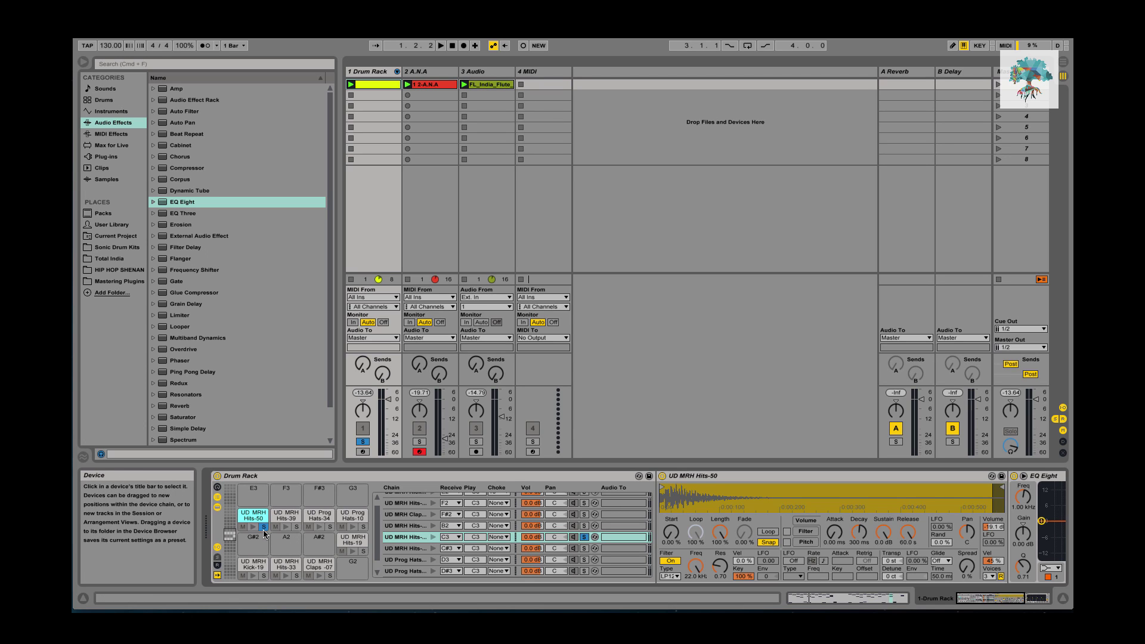
key("space")
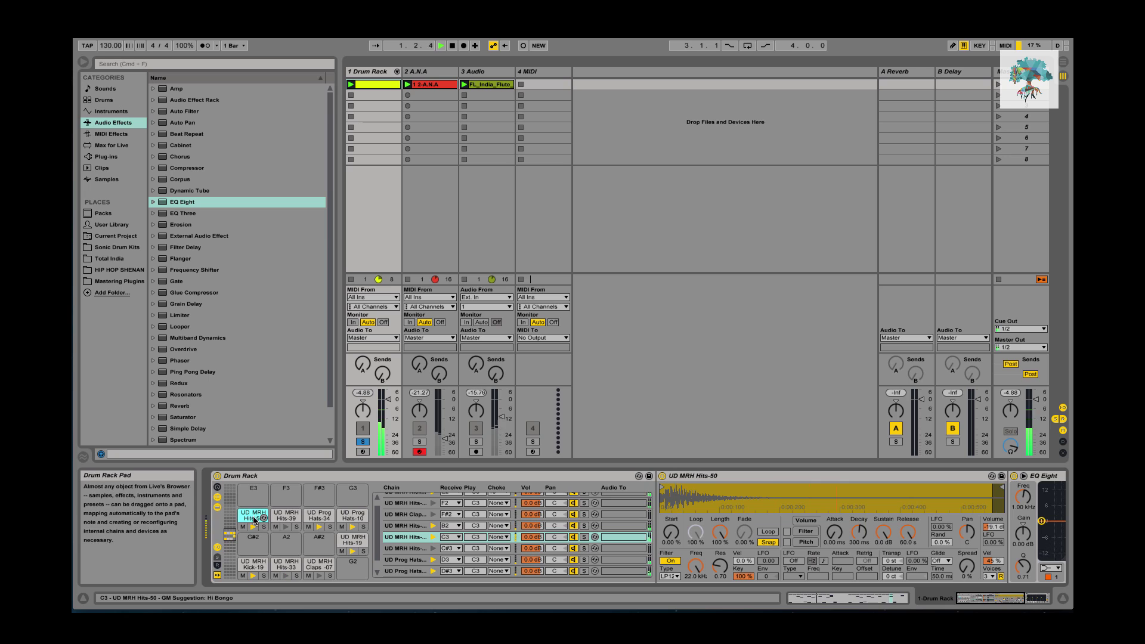
scroll(581, 566, "right", 5)
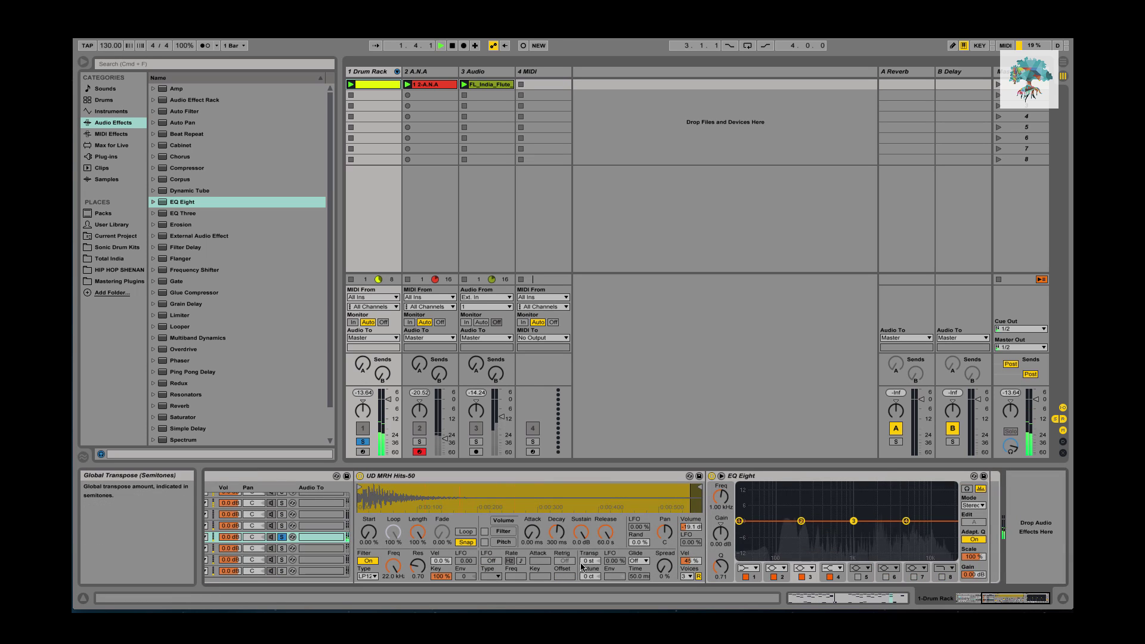
- On the UD MRH Hits-50 EQ, set band 1 to a steep low cut at about 219 Hz and band 8 to a high cut at about 10.6 kHz
left_click(749, 568)
left_click(753, 504)
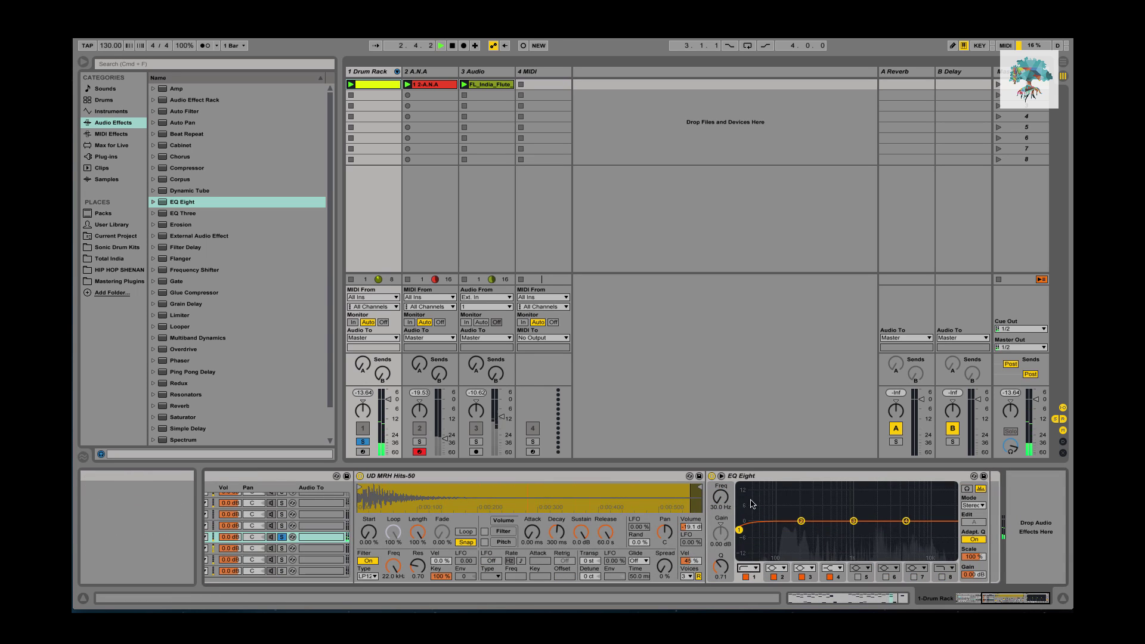
left_click_drag(720, 496, 721, 474)
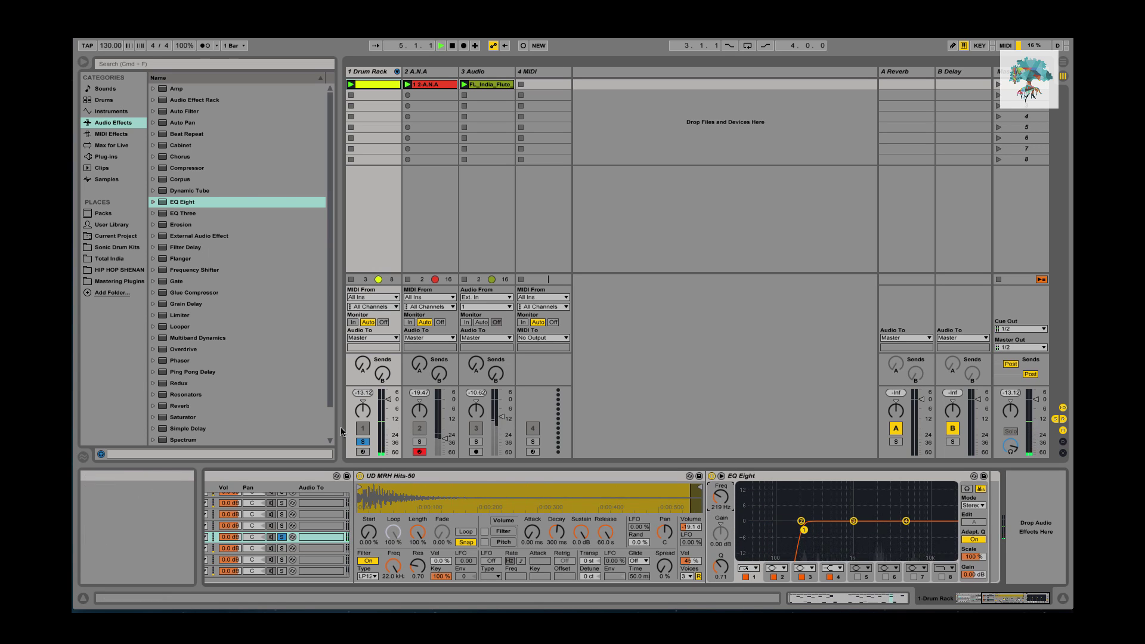
left_click(942, 576)
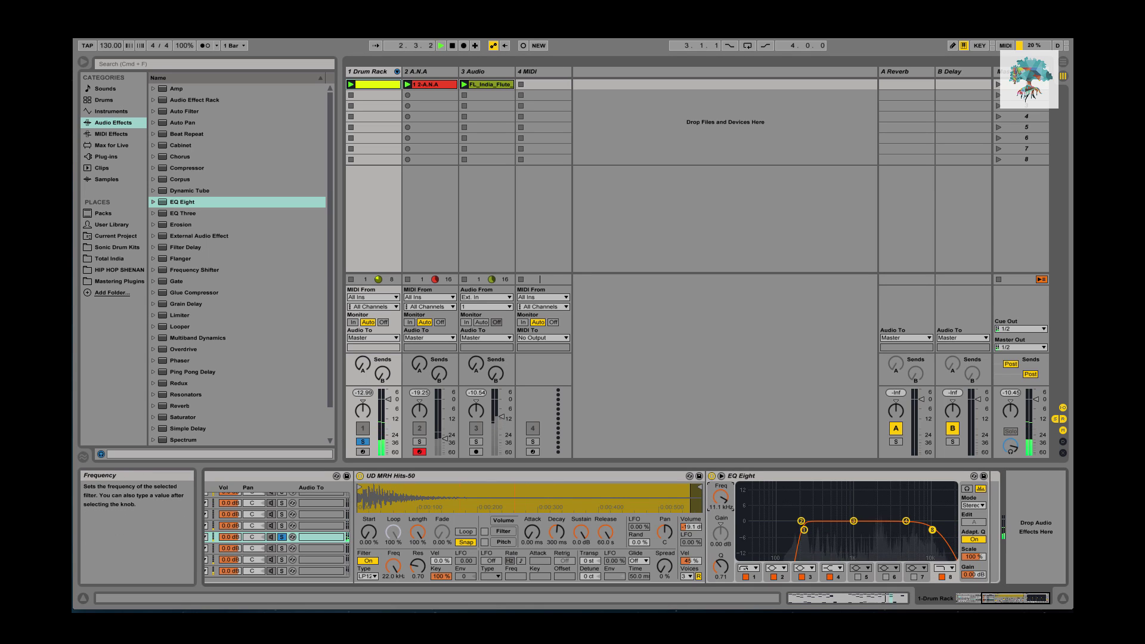
key("space")
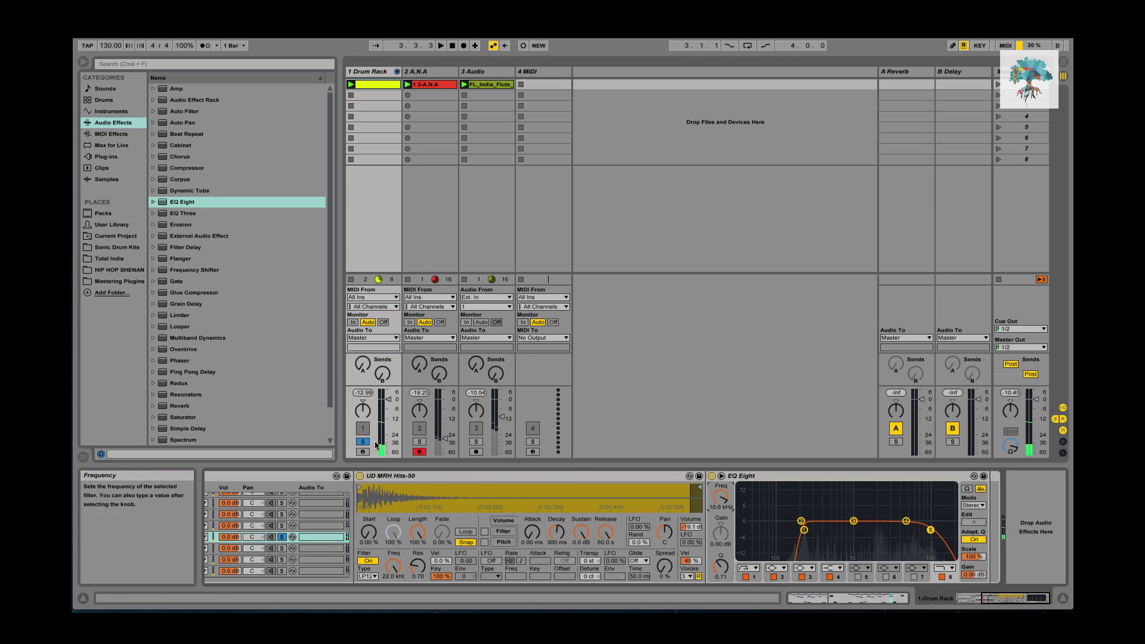
- Clear the Drum Rack track solo and the UD MRH Hits-50 solo, and play the full mix
left_click(363, 442)
key("space")
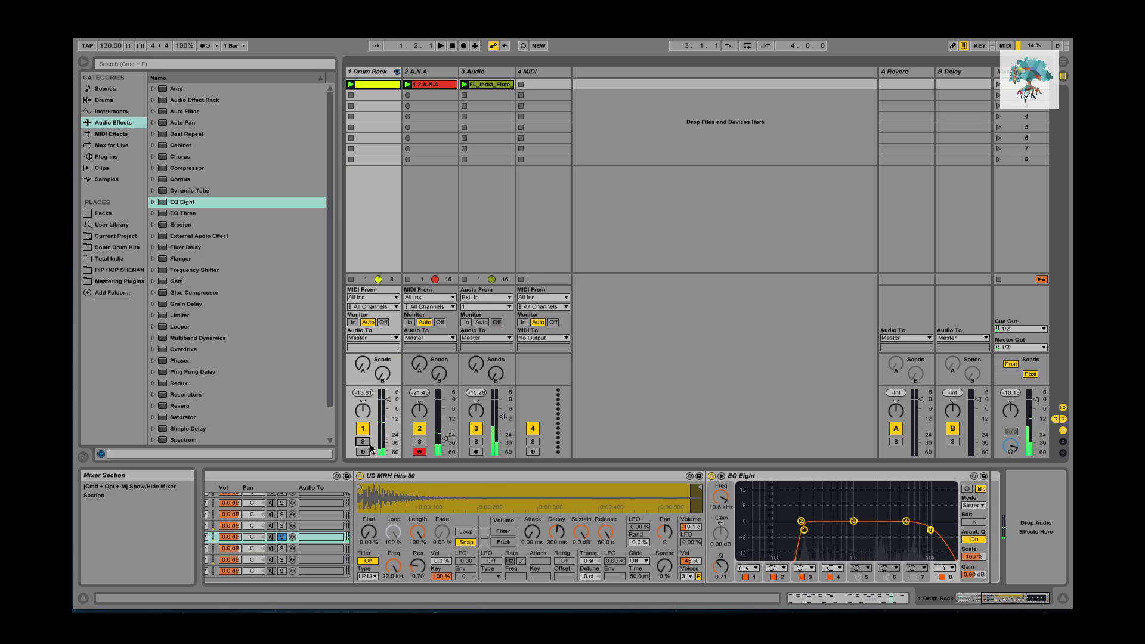
left_click(281, 537)
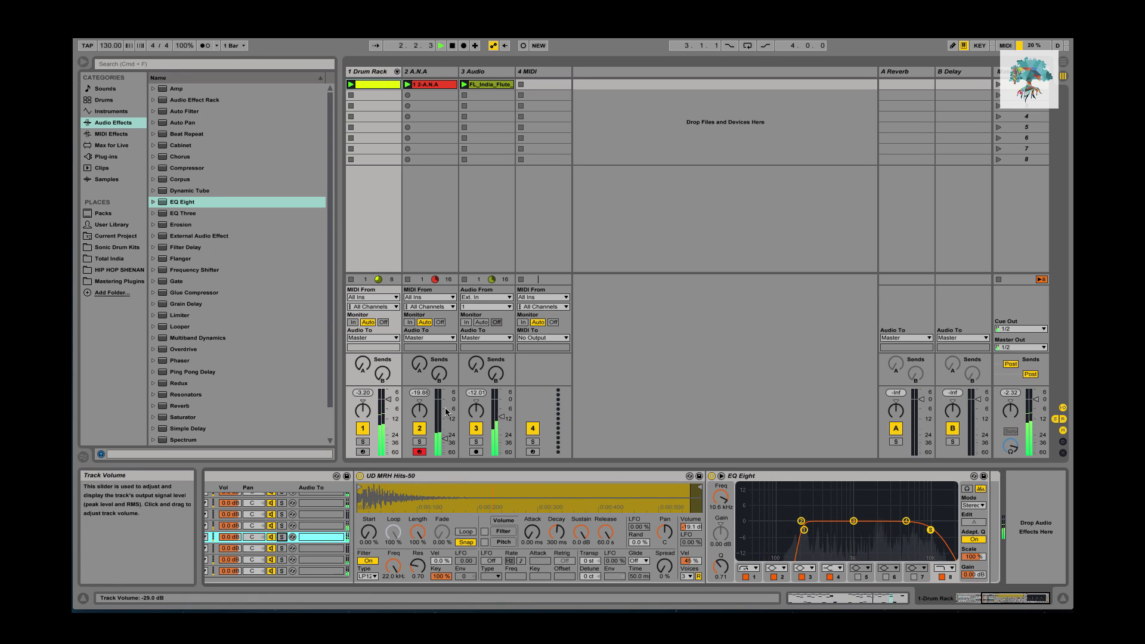
left_click(445, 438)
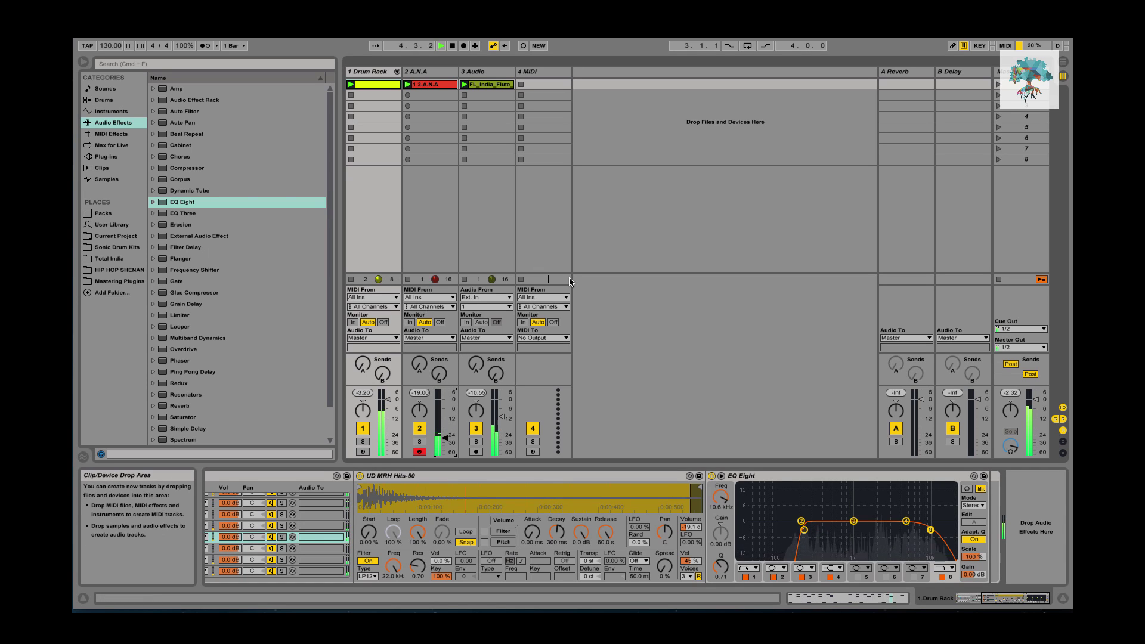
- Select the first clip slot of the empty MIDI track, stop playback and open the Bass presets among the browser's sounds
left_click(434, 71)
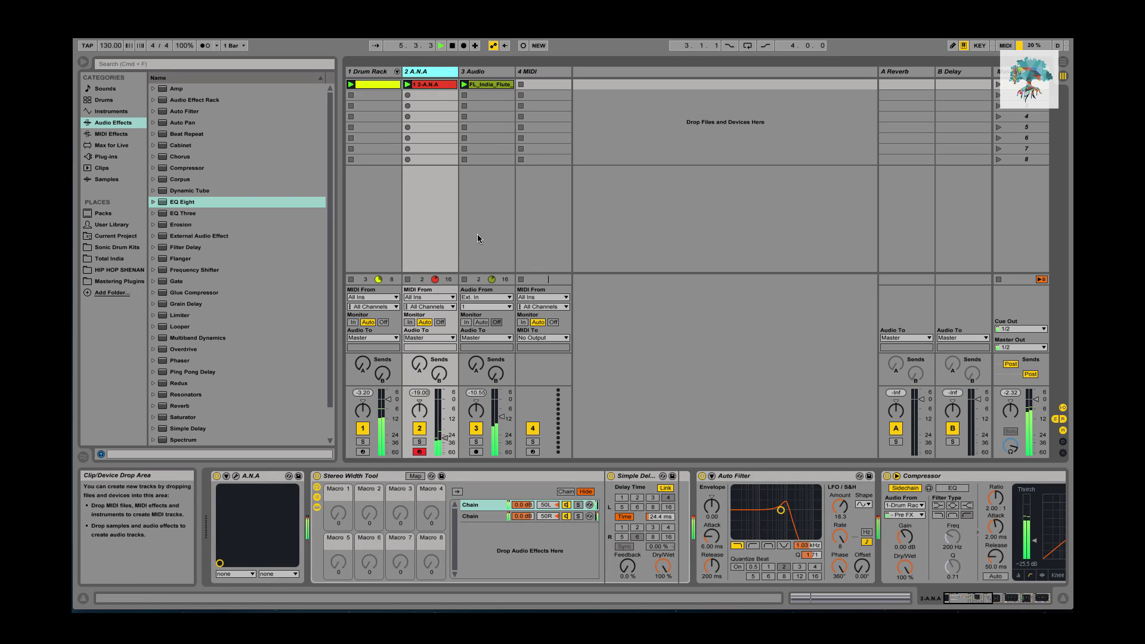
left_click(534, 117)
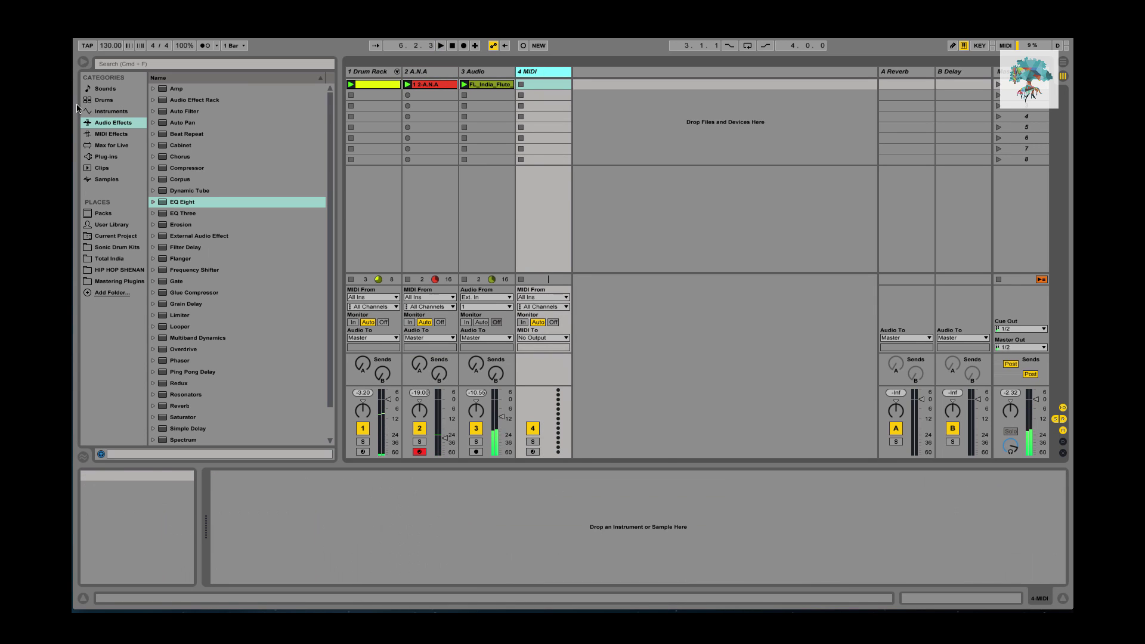
left_click(106, 106)
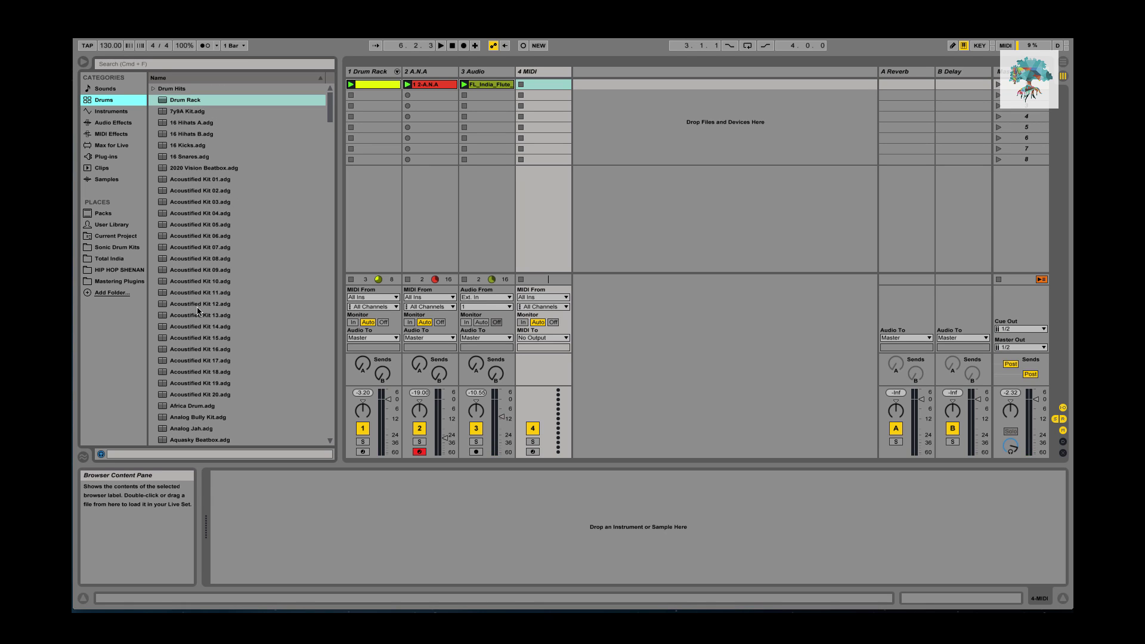
key("Up")
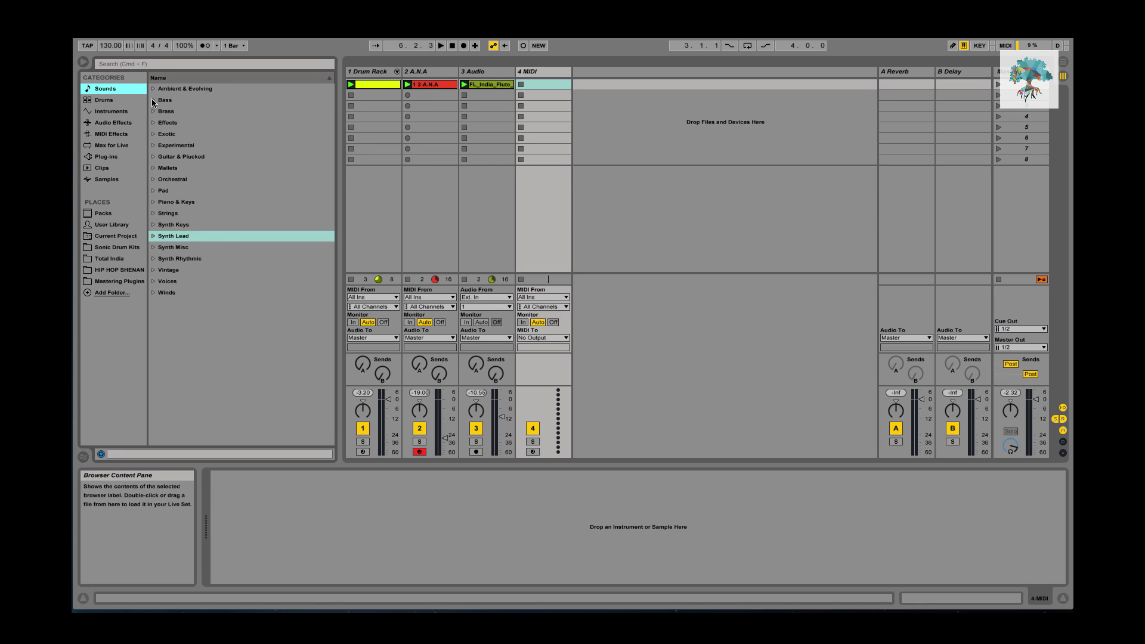
left_click(153, 100)
scroll(218, 277, "down", 3)
- Set the preview volume to about -6.4 dB and audition bass presets such as Big Burl, Bright Wah Bass, Bruiser, Cambia and Code 5
left_click(217, 280)
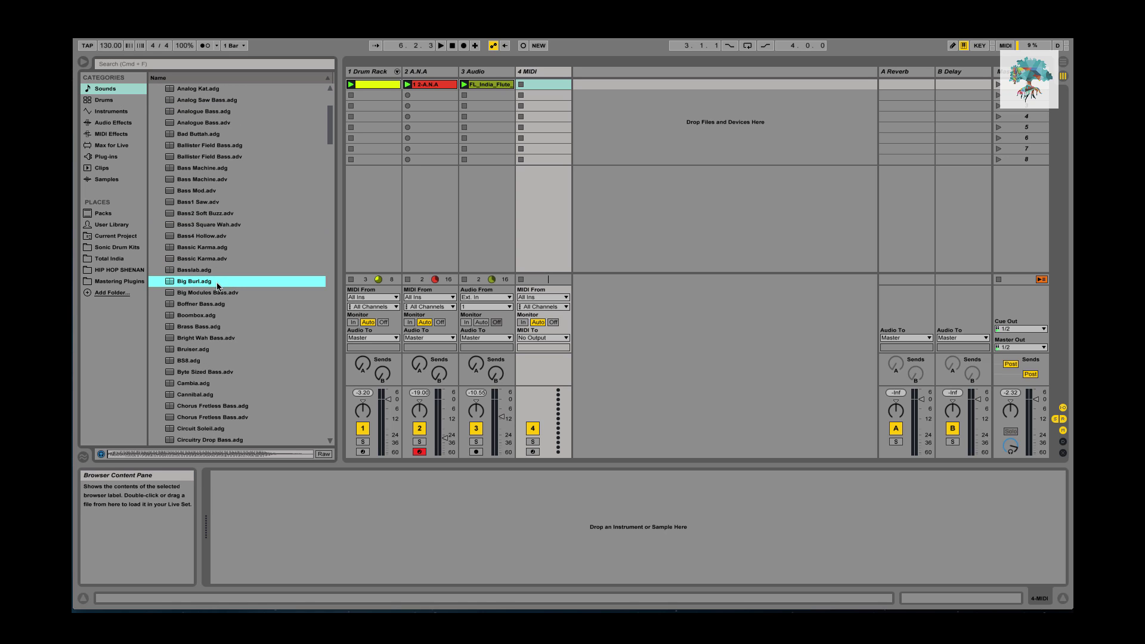
left_click(1010, 447)
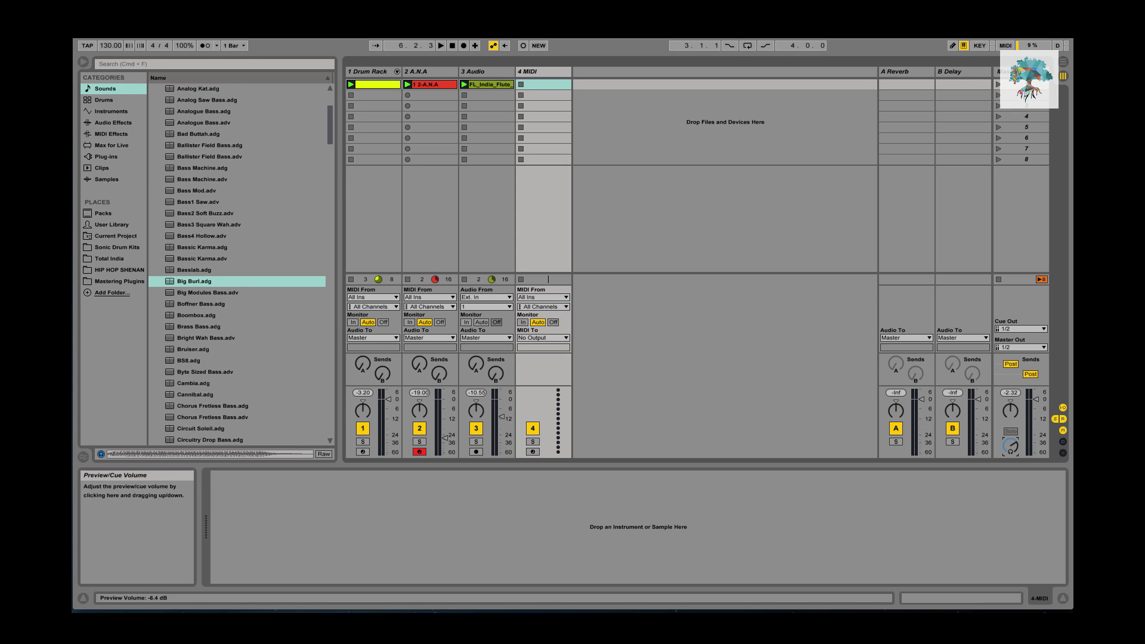
left_click(206, 337)
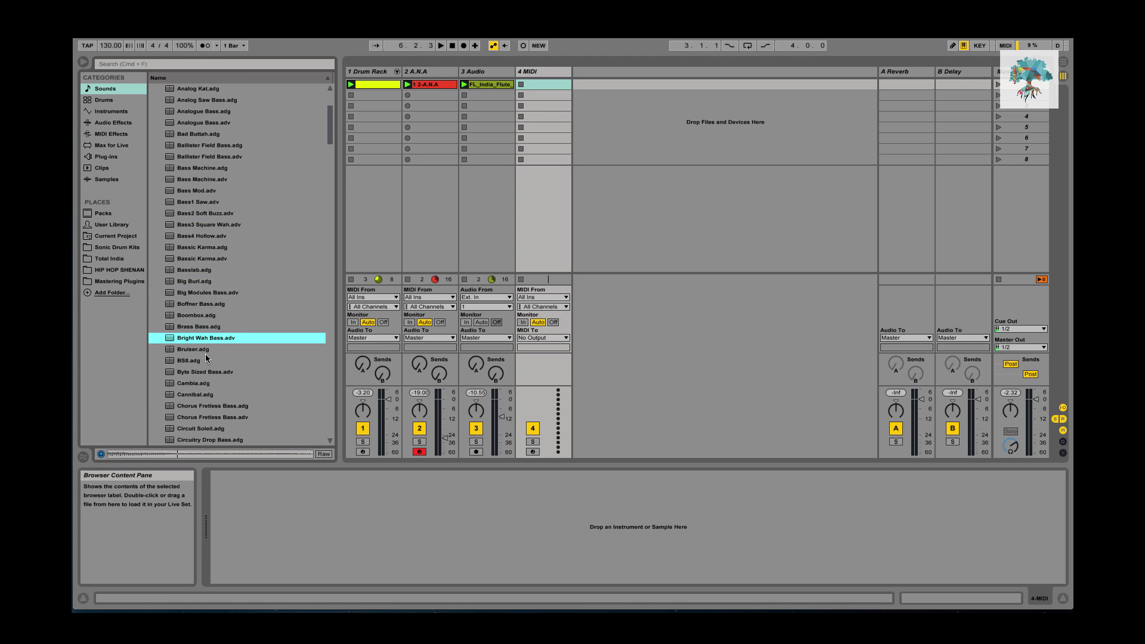
left_click(203, 349)
left_click(212, 384)
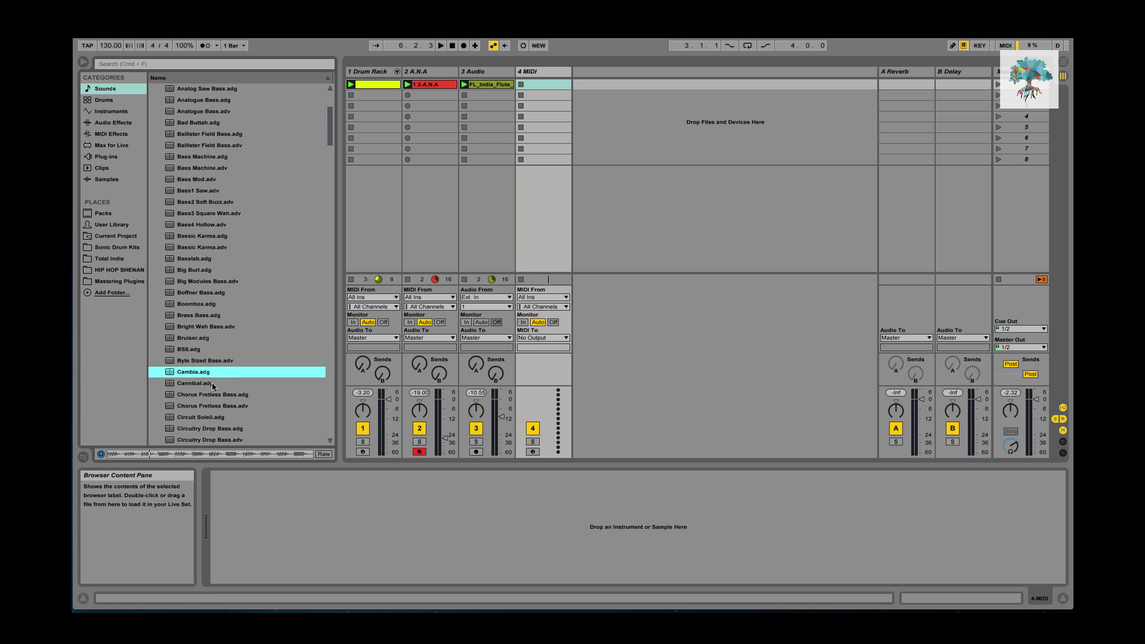
left_click(212, 384)
left_click(215, 395)
scroll(217, 394, "down", 5)
left_click(221, 395)
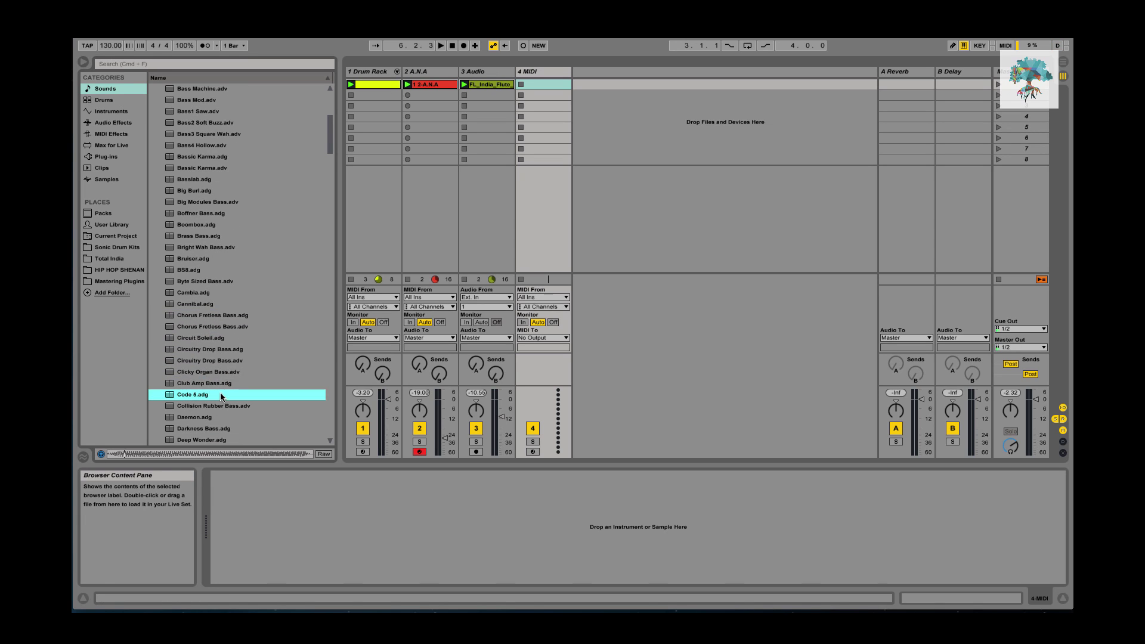
- Audition more bass presets between Circuit Soleil and Dirty Pulse Bass to find a suitable bass sound
key("Up")
key("Up")
key("Up")
key("Up")
key("Up")
scroll(216, 389, "down", 5)
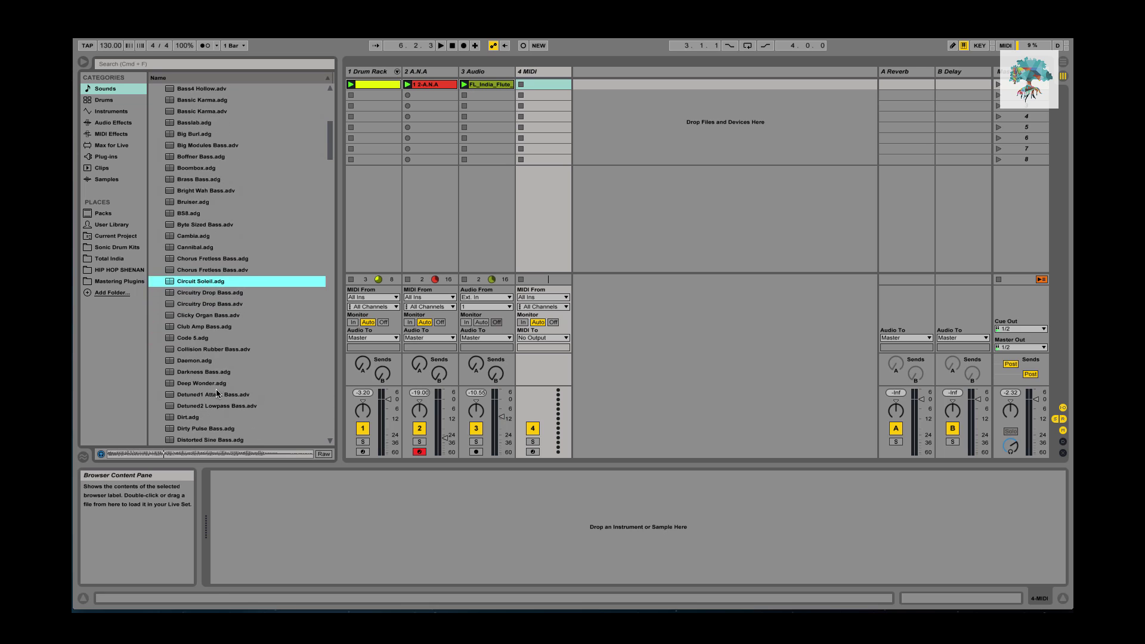
left_click(216, 390)
key("Up")
key("Up")
key("Up")
key("Up")
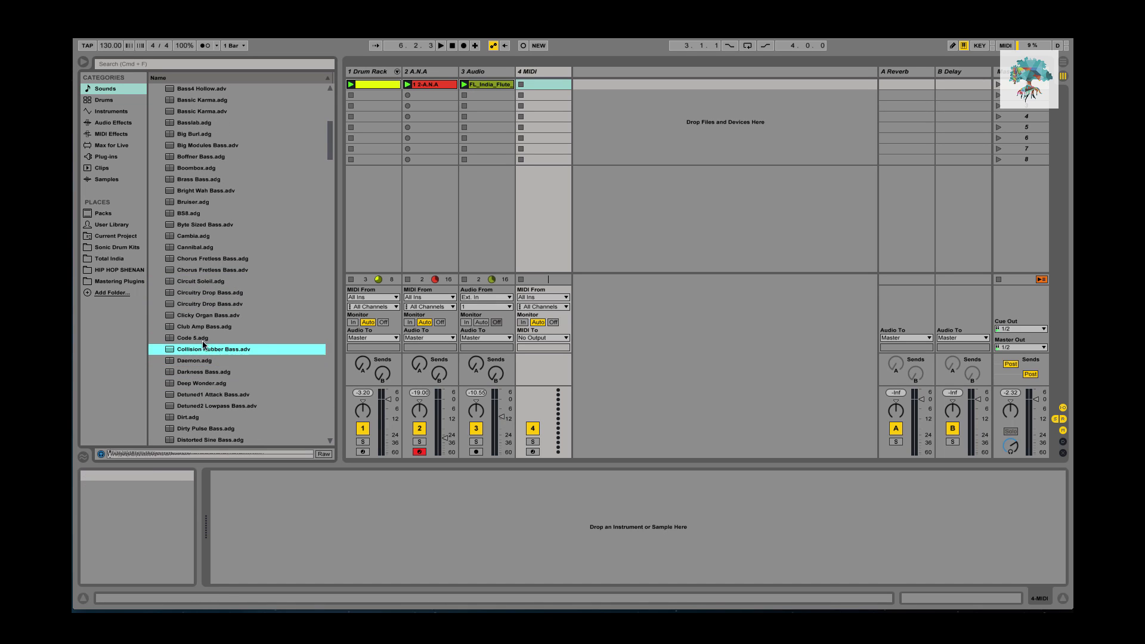
key("Up")
scroll(202, 342, "down", 5)
left_click(205, 349)
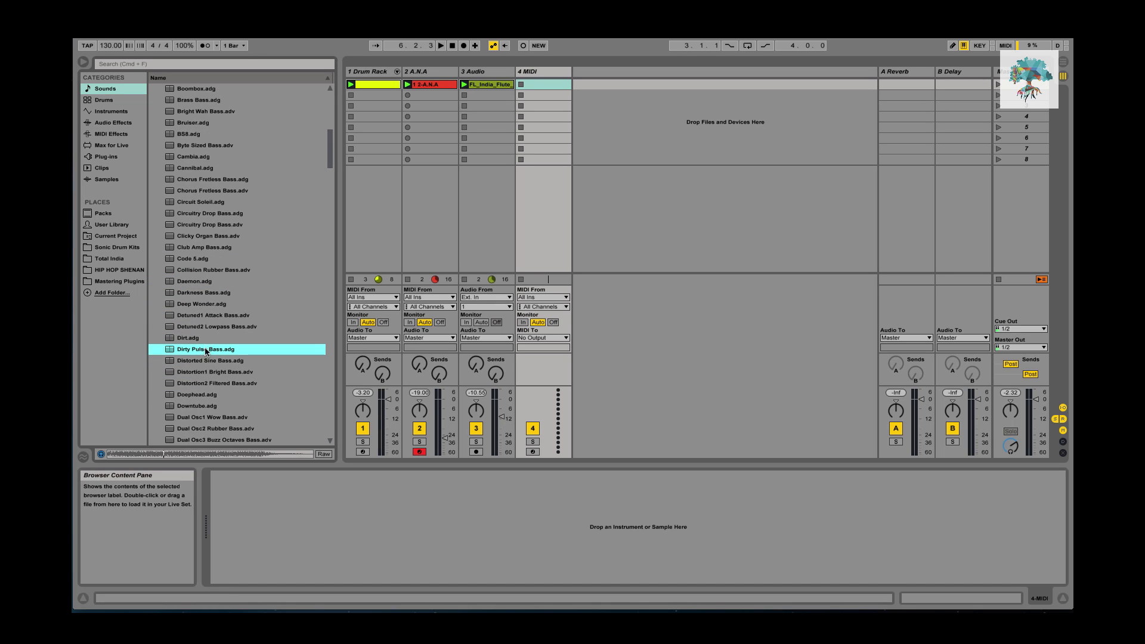
scroll(208, 348, "up", 15)
- Preview Big Modules Bass.adv and Bass1 Saw.adv, load Bass1 Saw on the MIDI track and create a clip in its first slot
left_click(212, 341)
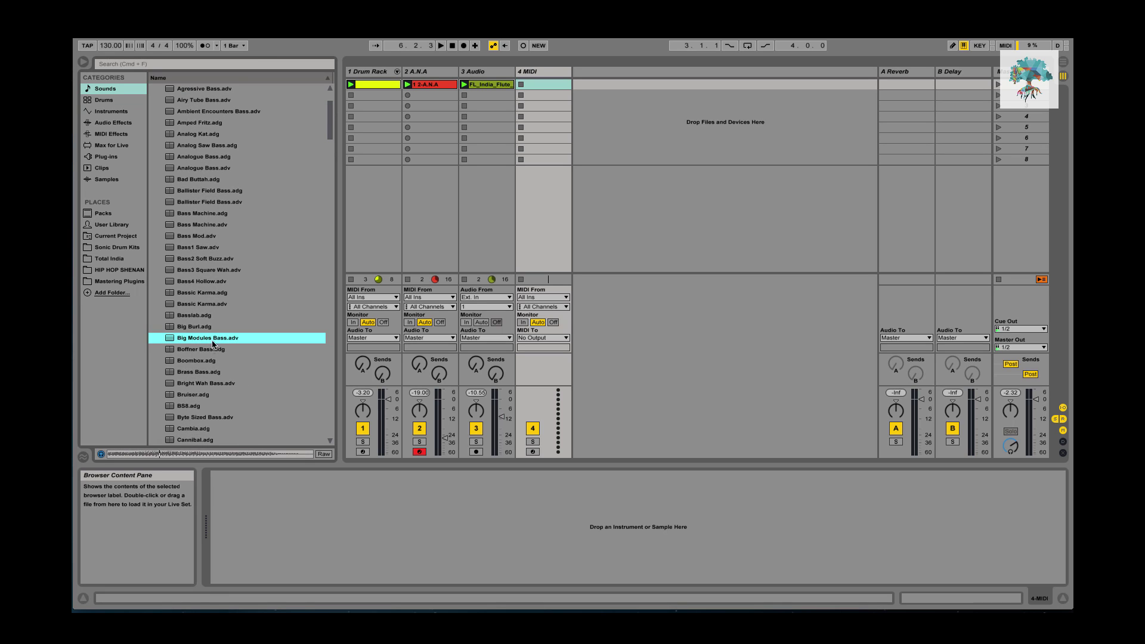
left_click(216, 247)
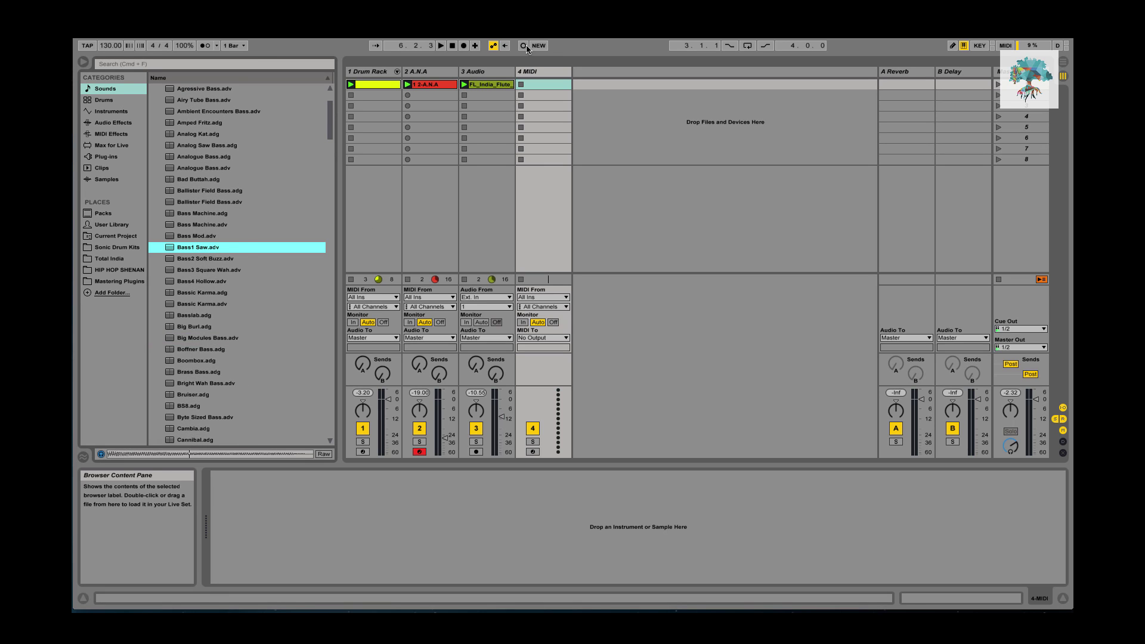
double_click(535, 84)
- Add a sixteenth-note A3 at the start of the new Bass1 Saw clip
left_click_drag(365, 282, 351, 284)
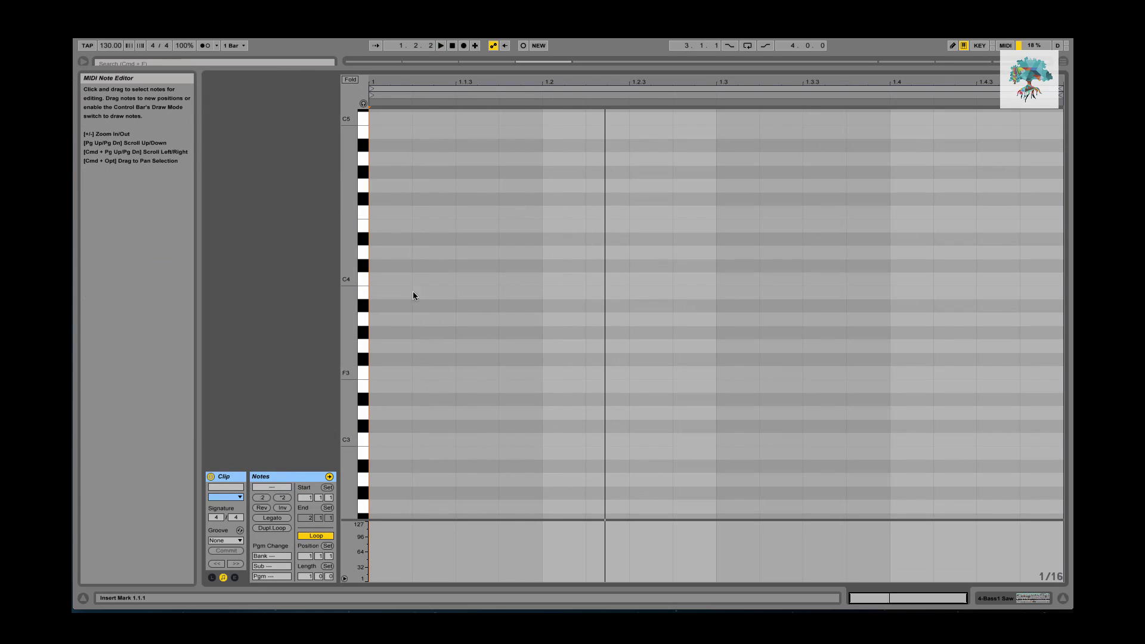
double_click(392, 327)
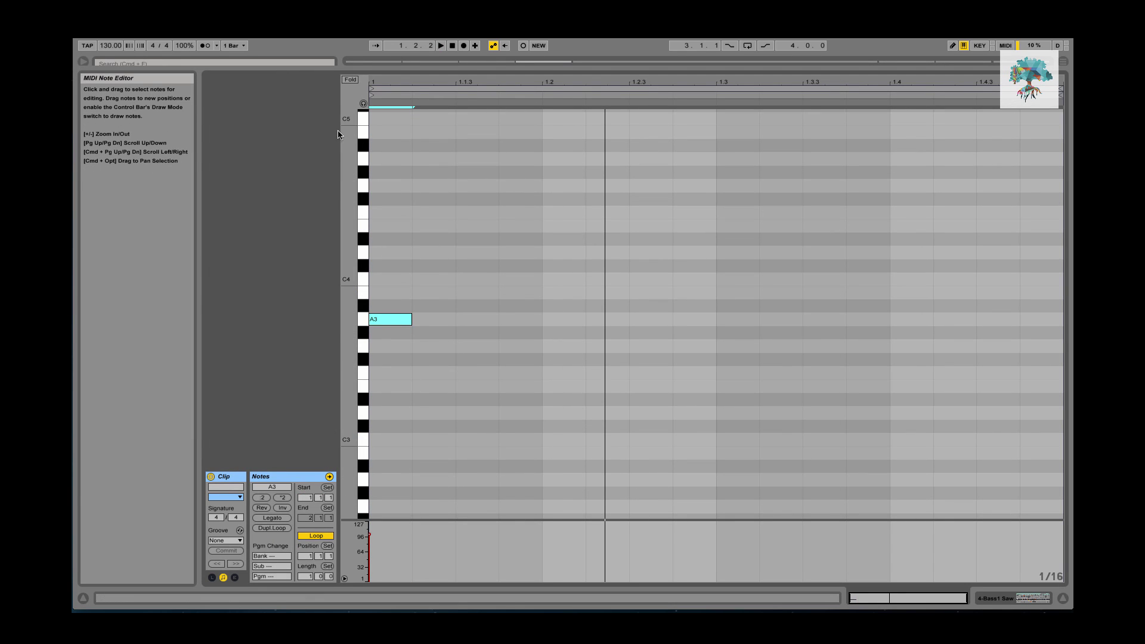
- Replace the A3 note with a fresh sixteenth note at the clip start, transpose it down two octaves to A1 and play it
double_click(385, 319)
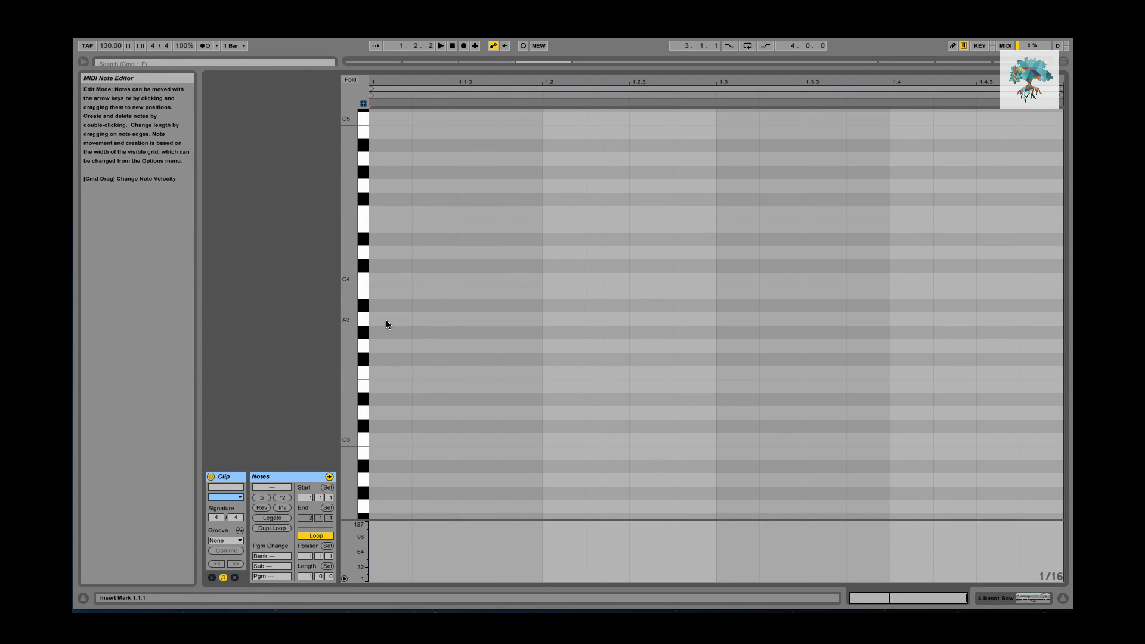
double_click(386, 320)
key("shift+Down")
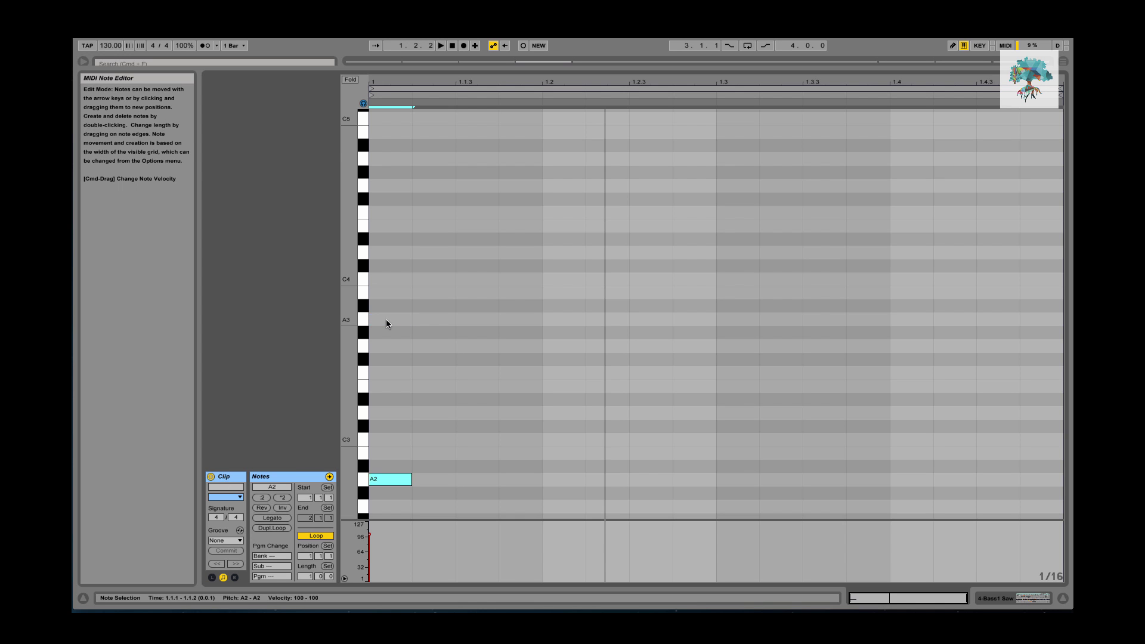
key("shift+Down")
key("space")
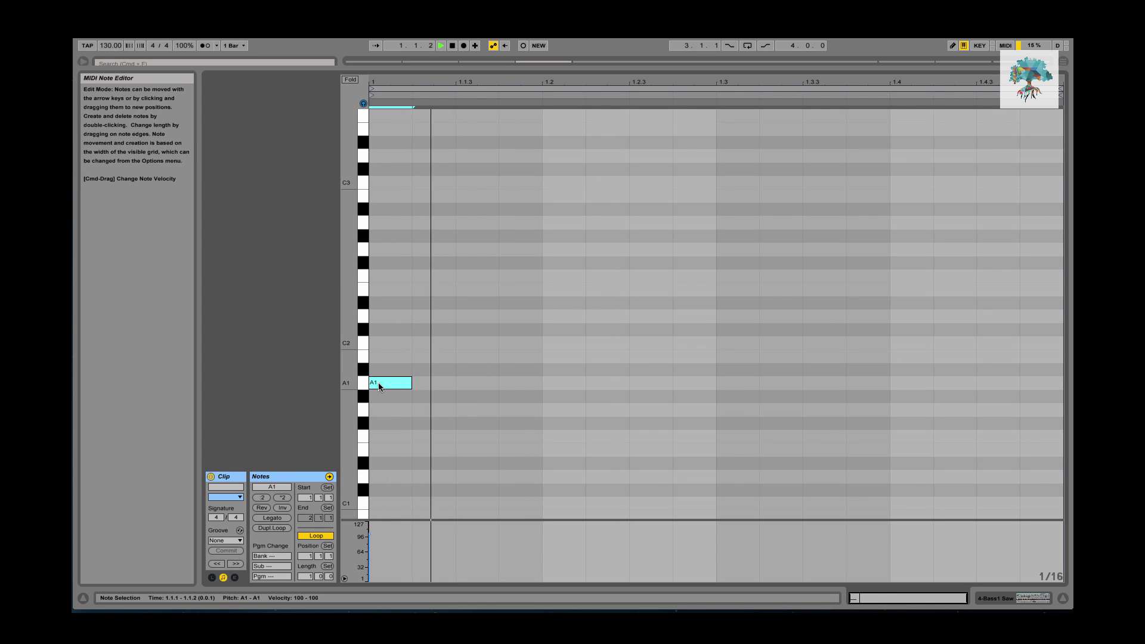
- Move the note to 1.1.2, lower it to A0 and lengthen it to an eighth note, then listen to it
left_click_drag(377, 382, 433, 389)
key("shift+Down")
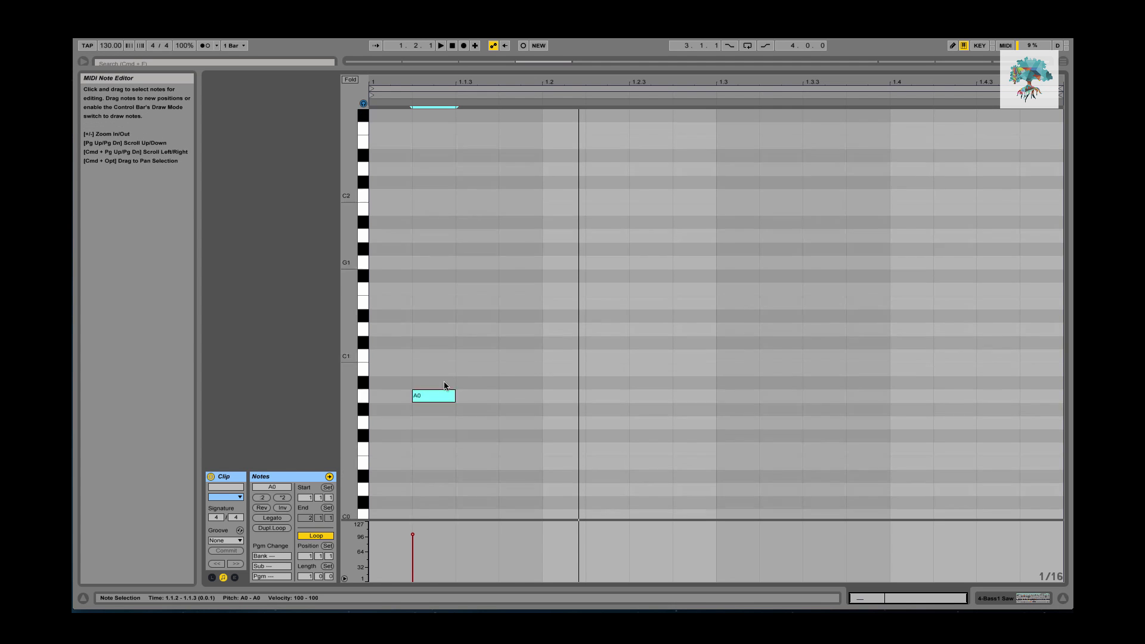
key("space")
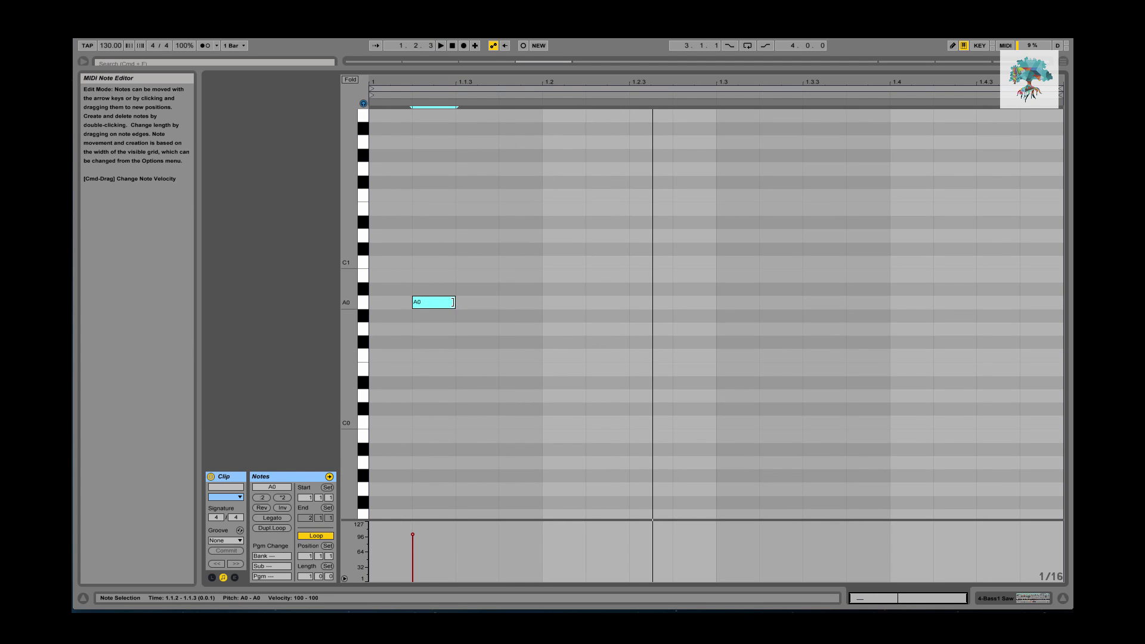
left_click_drag(453, 302, 498, 303)
key("space")
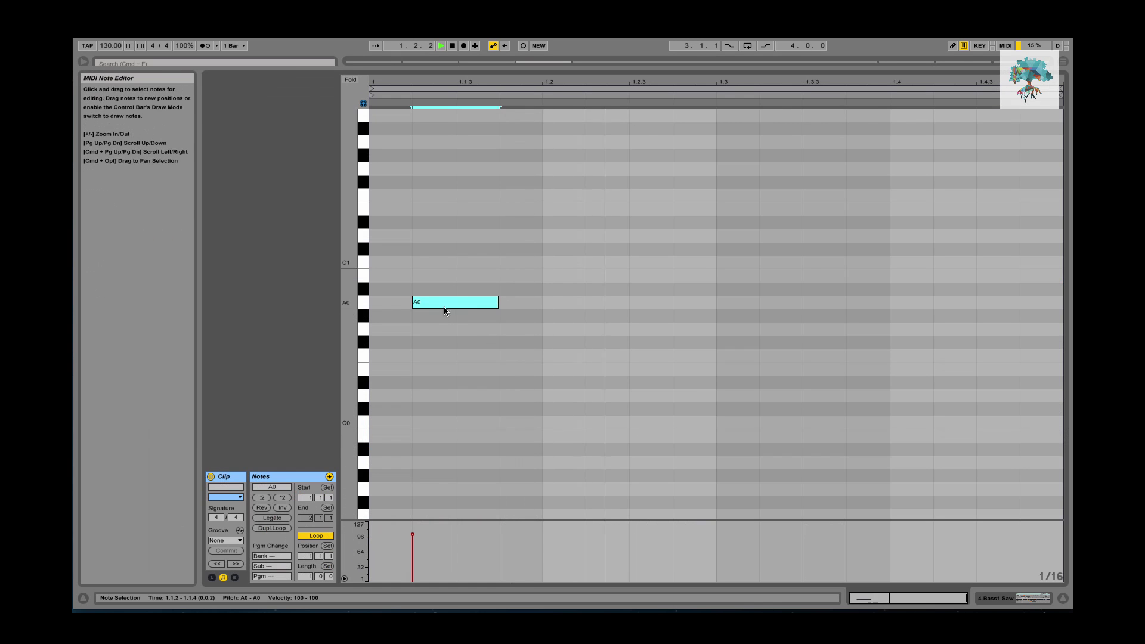
key("space")
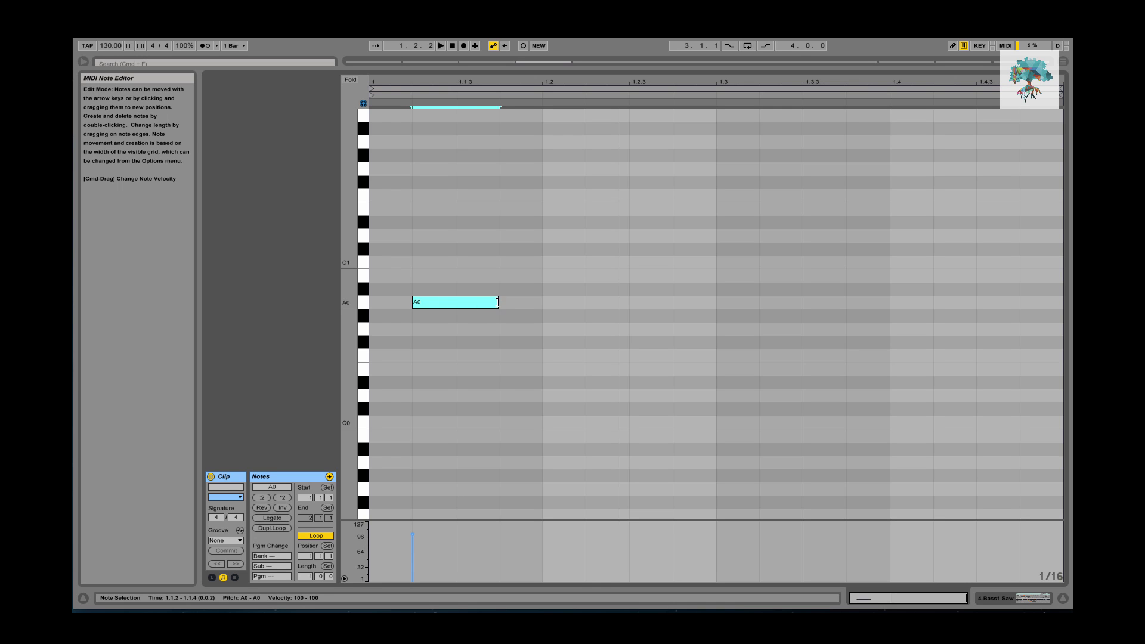
- Make the A0 note a sixteenth at the clip start and duplicate it until four notes fill the first beat
left_click_drag(498, 303, 391, 302)
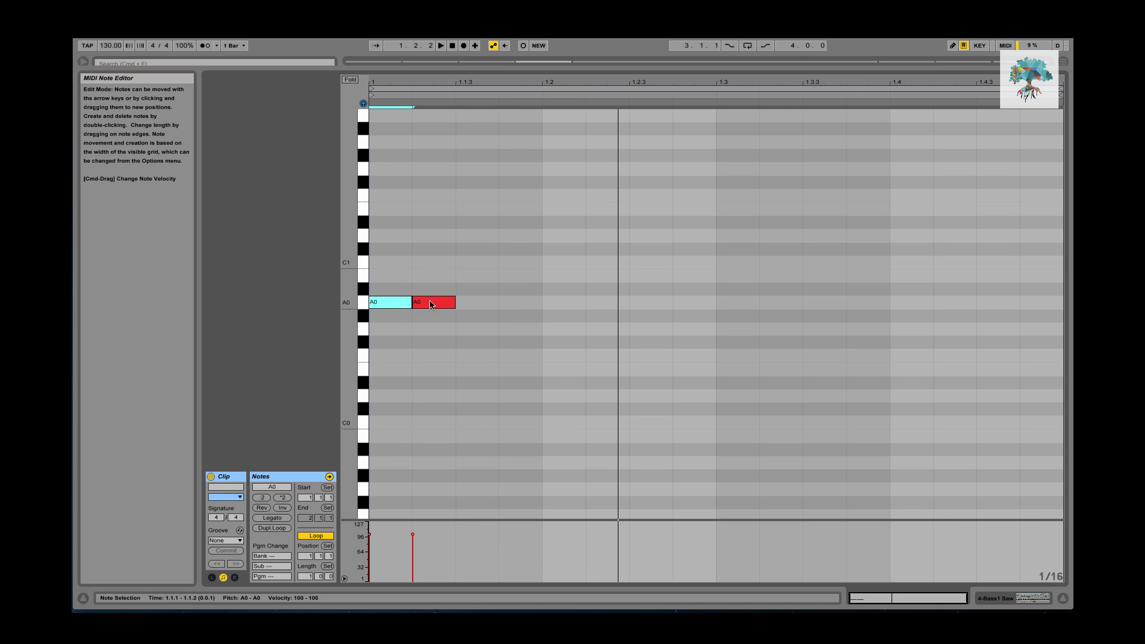
left_click(432, 304, "shift")
key("super+d")
key("space")
key("space")
left_click_drag(551, 299, 340, 290)
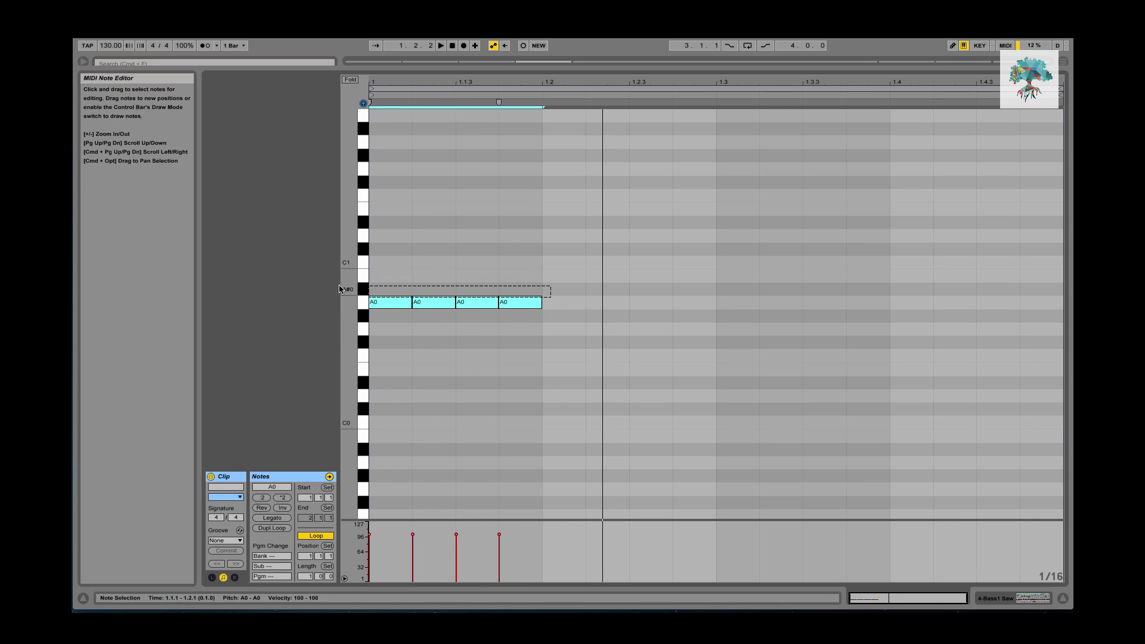
key("space")
key("space")
- Duplicate the first beat's A0 notes until sixteenths fill the whole bar
left_click_drag(589, 302, 320, 272)
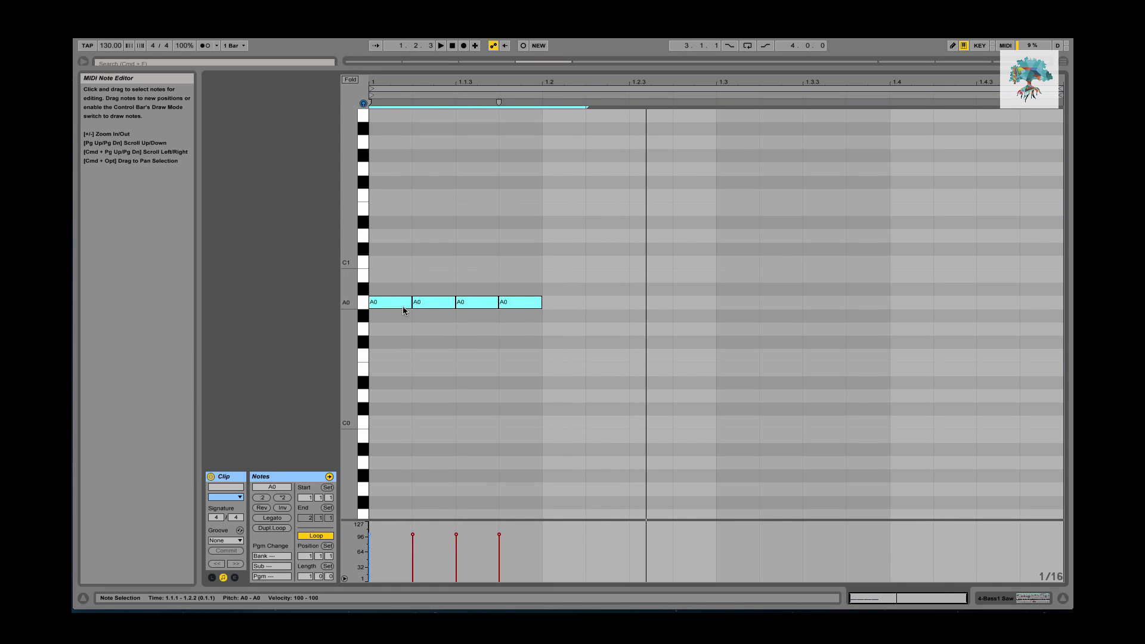
key("super+d")
left_click_drag(587, 306, 560, 304)
left_click_drag(744, 329, 405, 249)
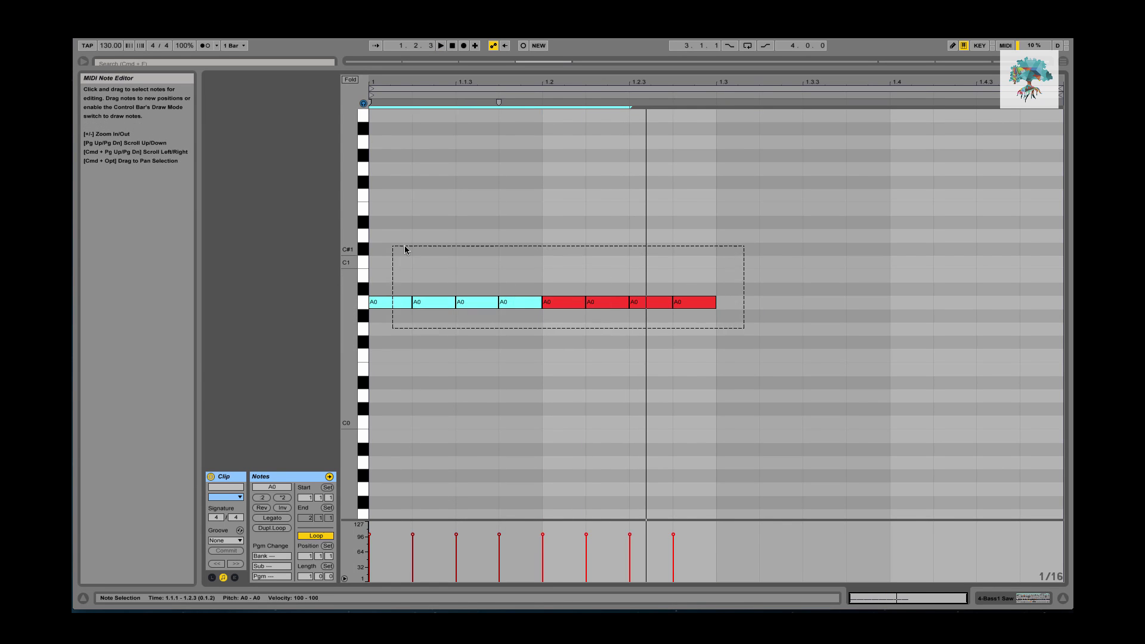
left_click(714, 371)
left_click_drag(767, 315, 370, 242)
key("super+d")
- Transpose the four notes in beat three up to C1 and play the clip
left_click_drag(718, 301, 848, 265)
key("space")
key("shift+Up")
key("shift+Down")
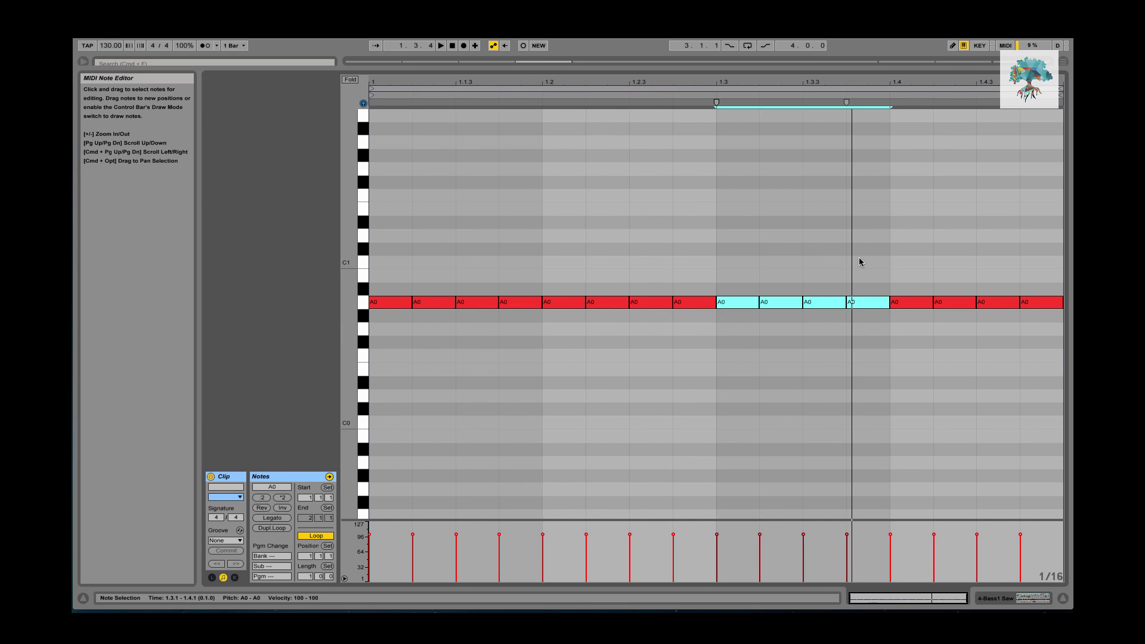
key("Up")
key("Up")
key("Up")
key("Up")
key("Down")
key("space")
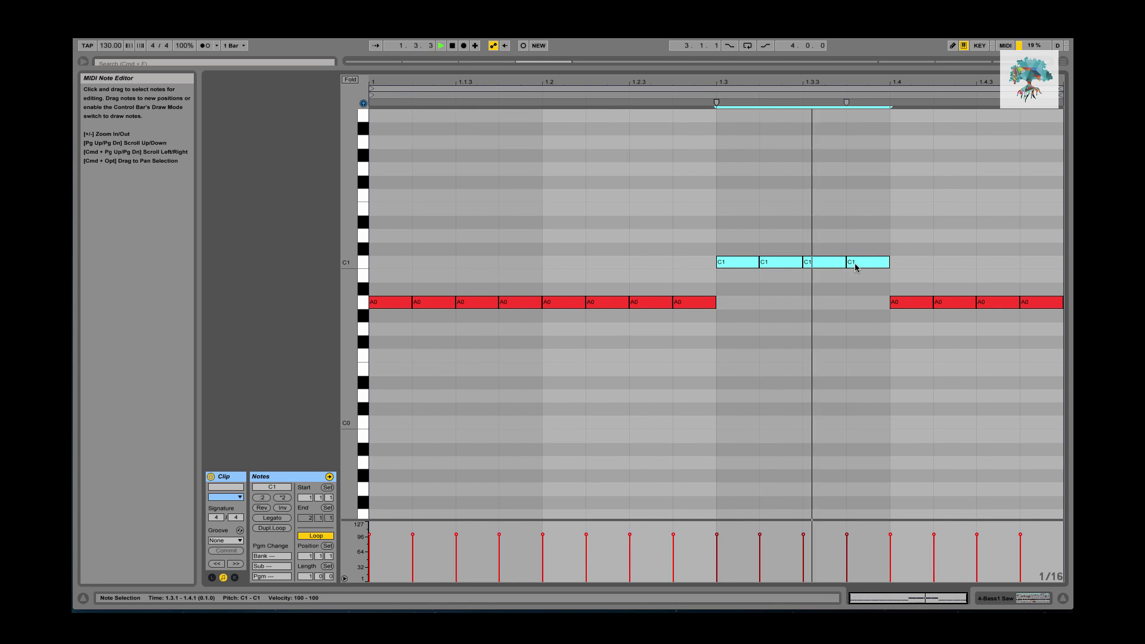
- Transpose the four notes in beat four up to B0
left_click_drag(906, 343, 1058, 278)
key("Up")
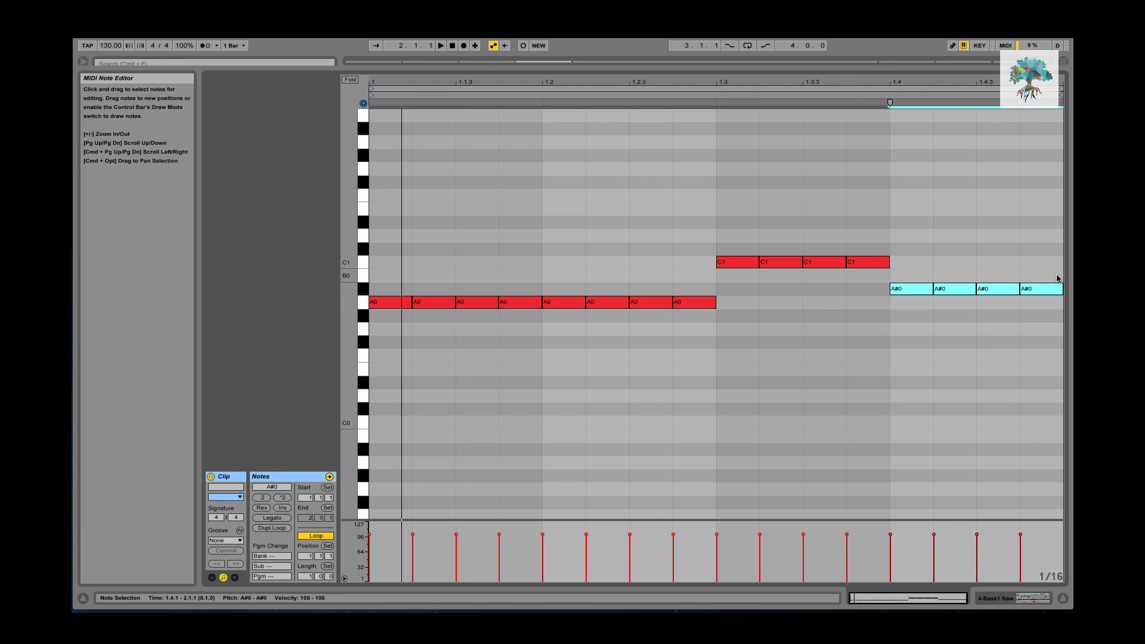
key("Up")
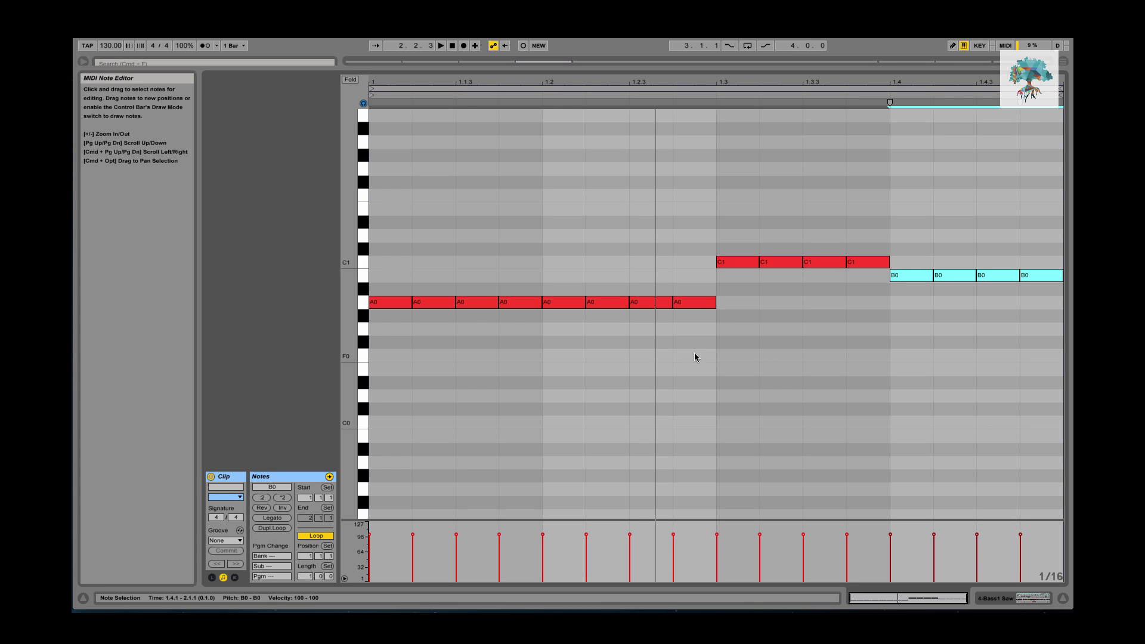
- Assign the Afro Jazz groove to the bass clip
left_click(236, 551)
left_click(226, 541)
left_click(239, 554)
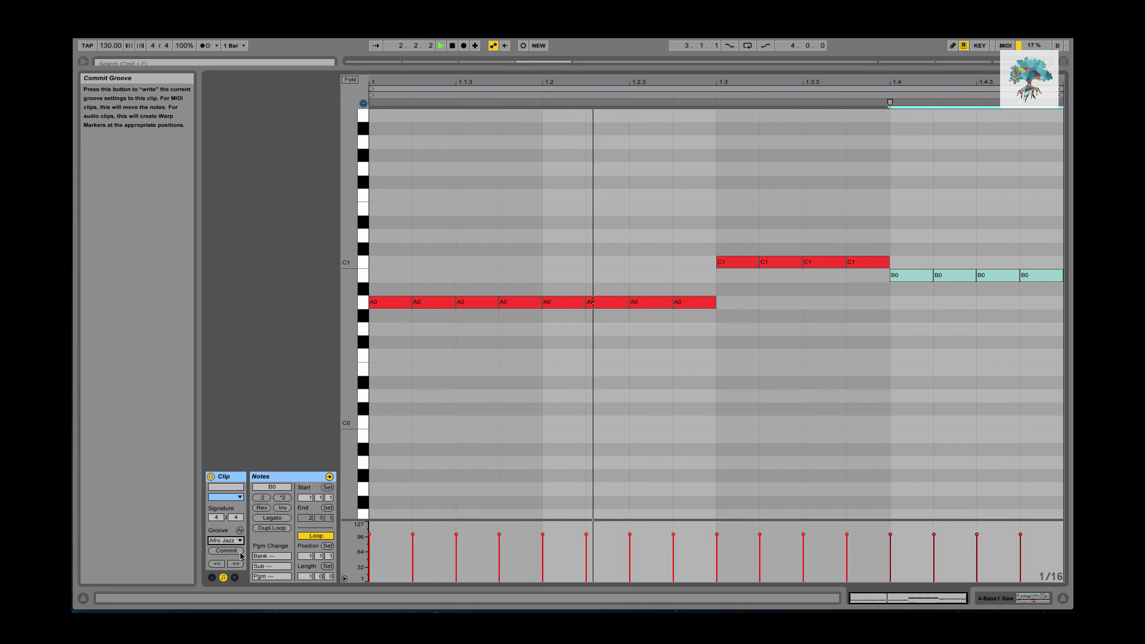
- Return to the track mixer and bass instrument and listen to the bass line together with the other tracks
key("shift+Tab")
left_click(362, 442)
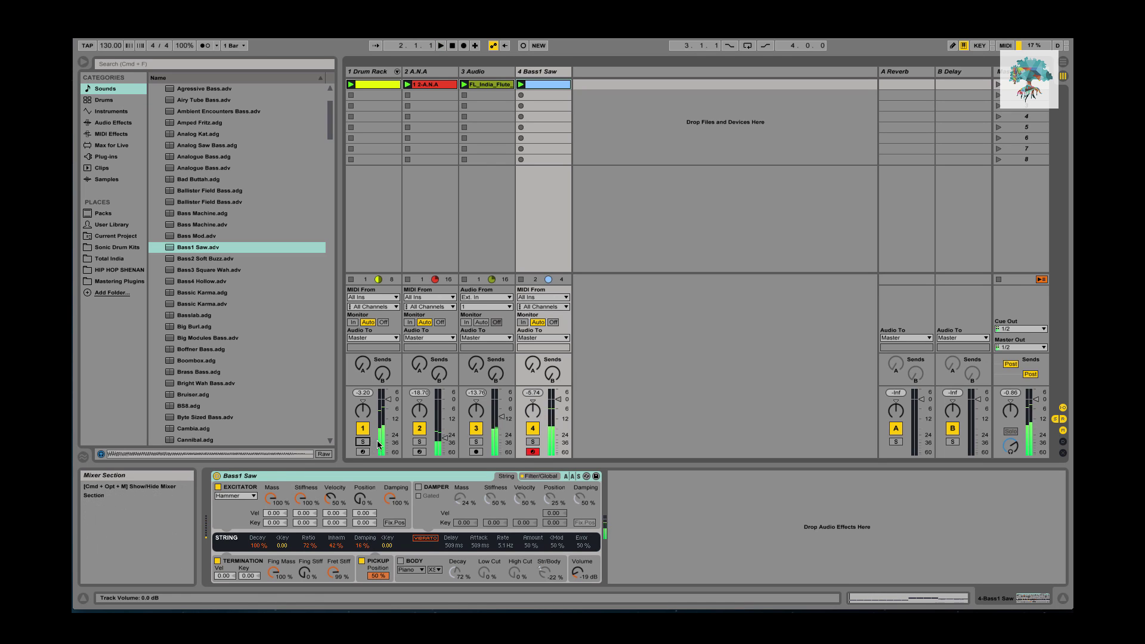
key("shift+Tab")
key("shift+Tab")
key("space")
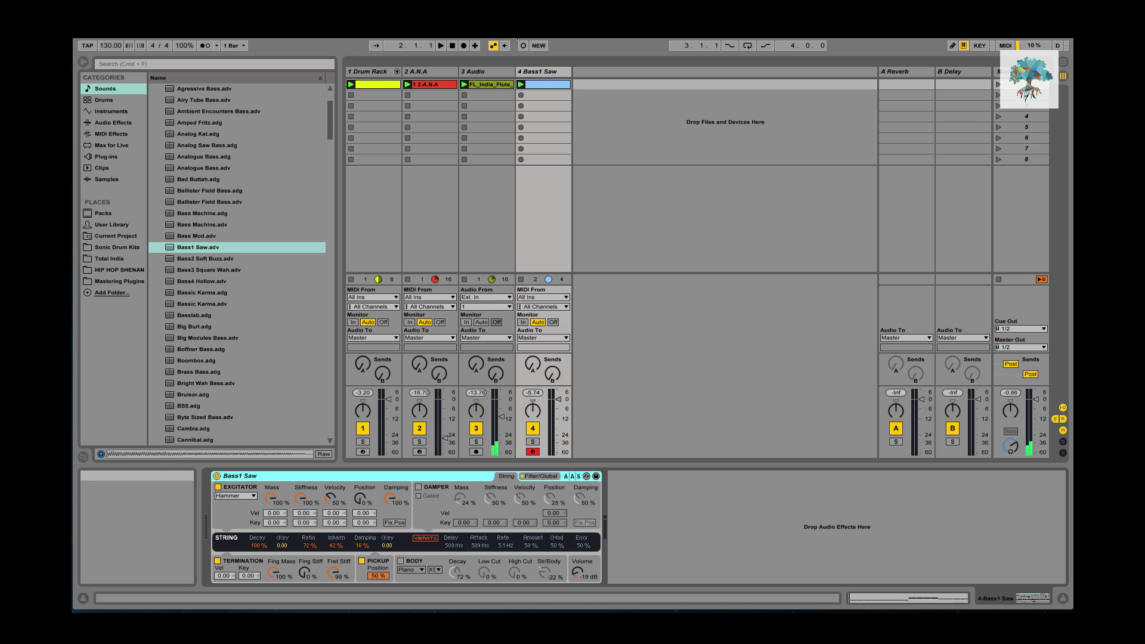
- Delete the Bass1 Saw track's first clip and create an empty clip in the same slot
left_click(535, 86)
key("Delete")
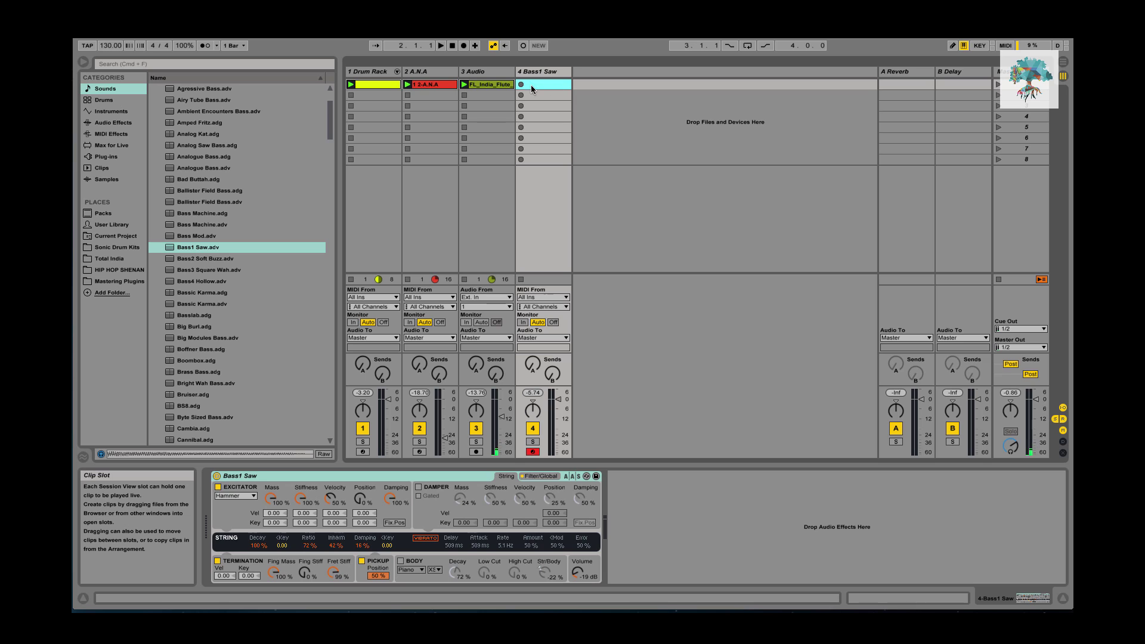
double_click(533, 87)
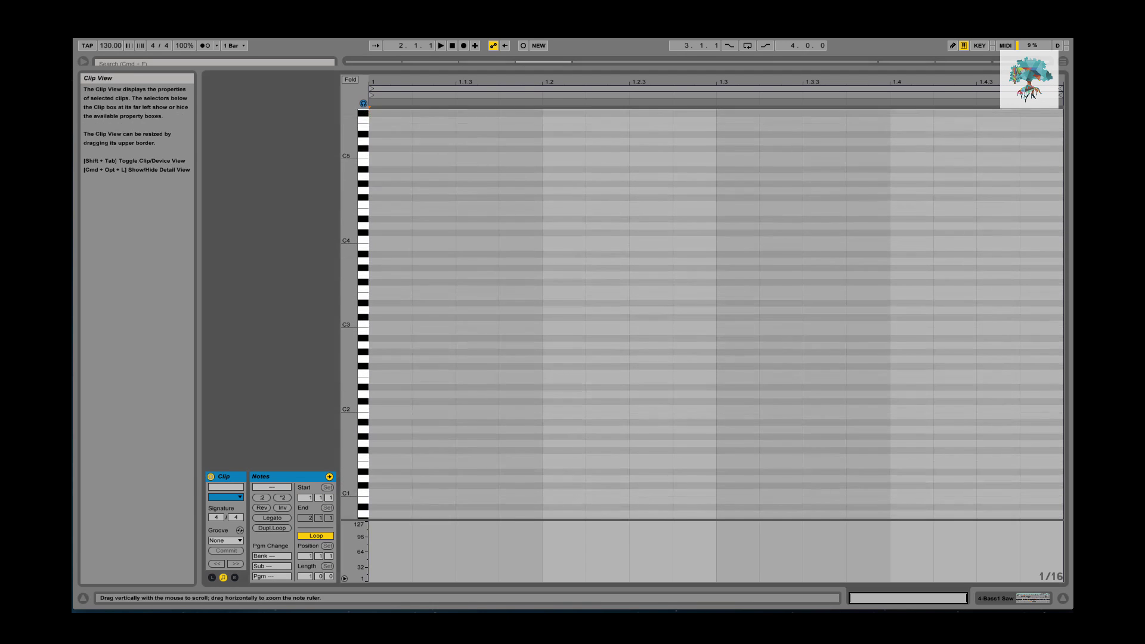
- Audition low piano-roll keys such as A-1, G0, G#0 and F1, with and without playback, to find a fitting bass pitch
left_click(364, 366)
scroll(370, 367, "down", 5)
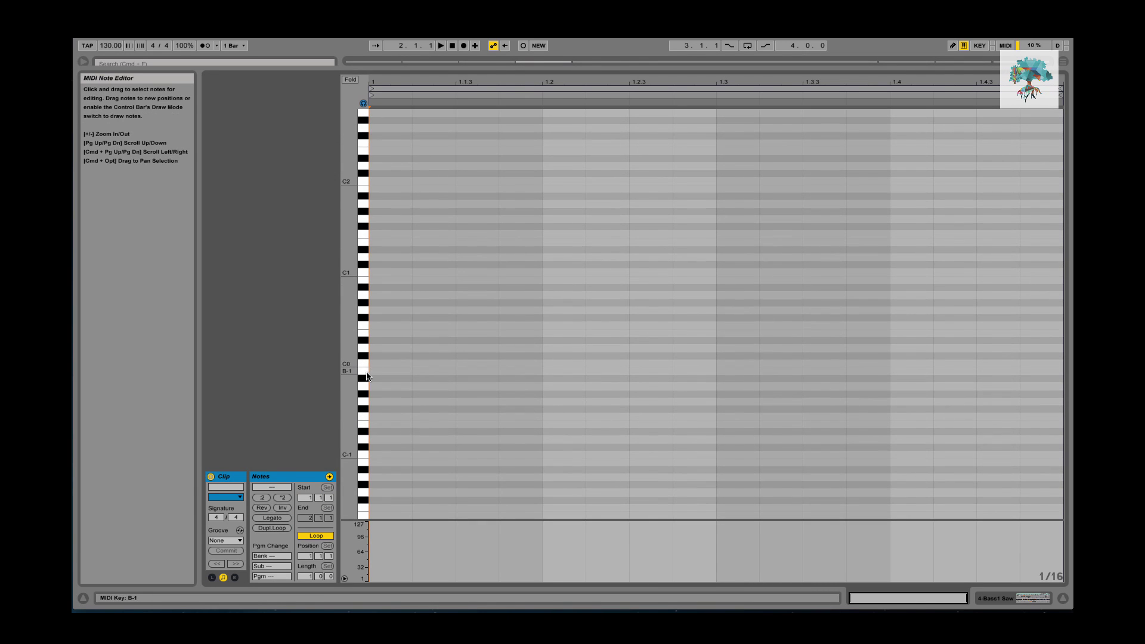
left_click(365, 391)
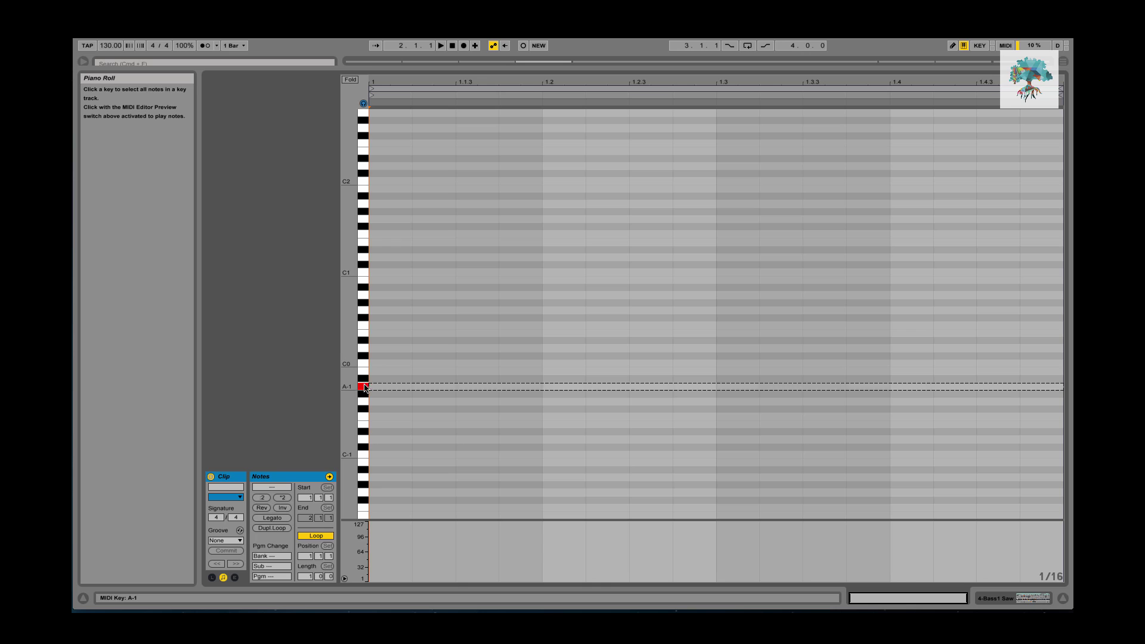
left_click(364, 310)
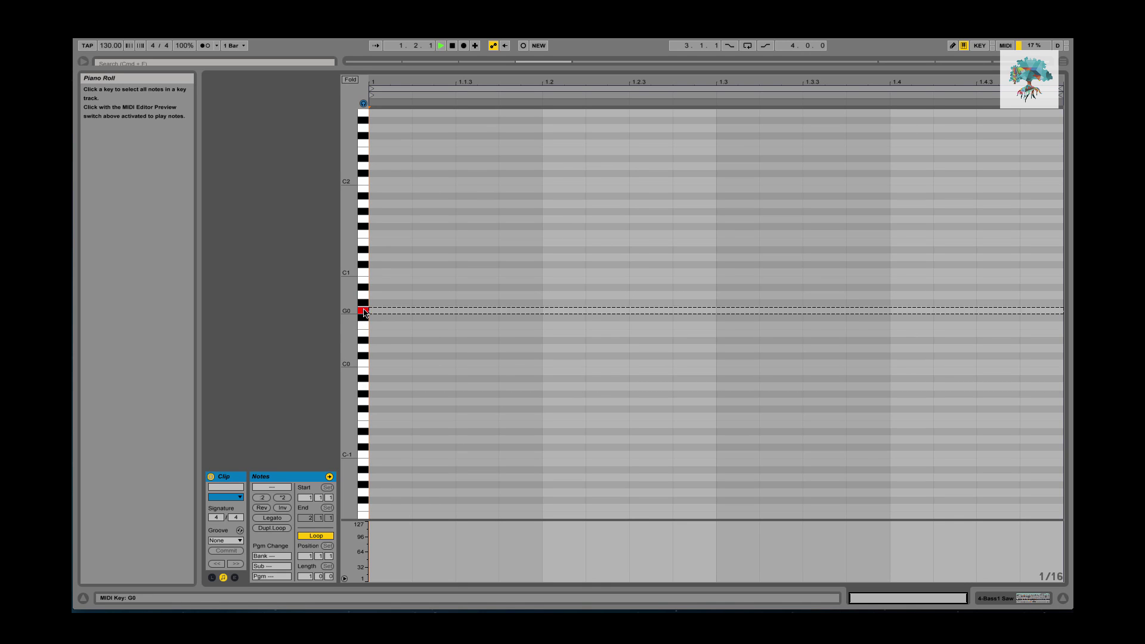
left_click(364, 305)
left_click(365, 310)
left_click(364, 314)
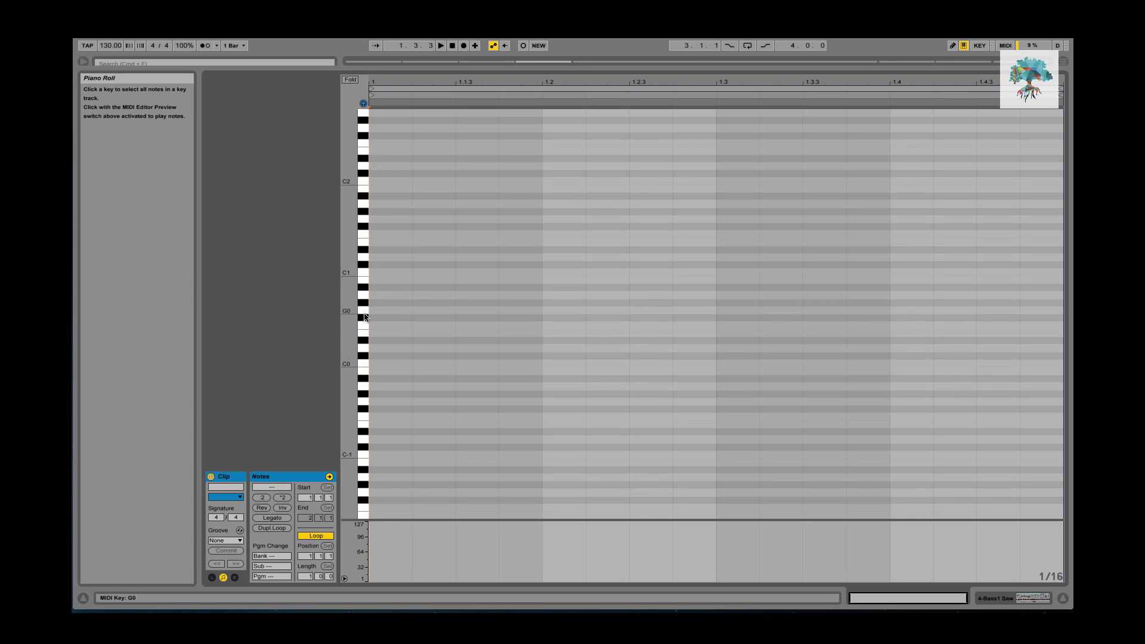
left_click(364, 315)
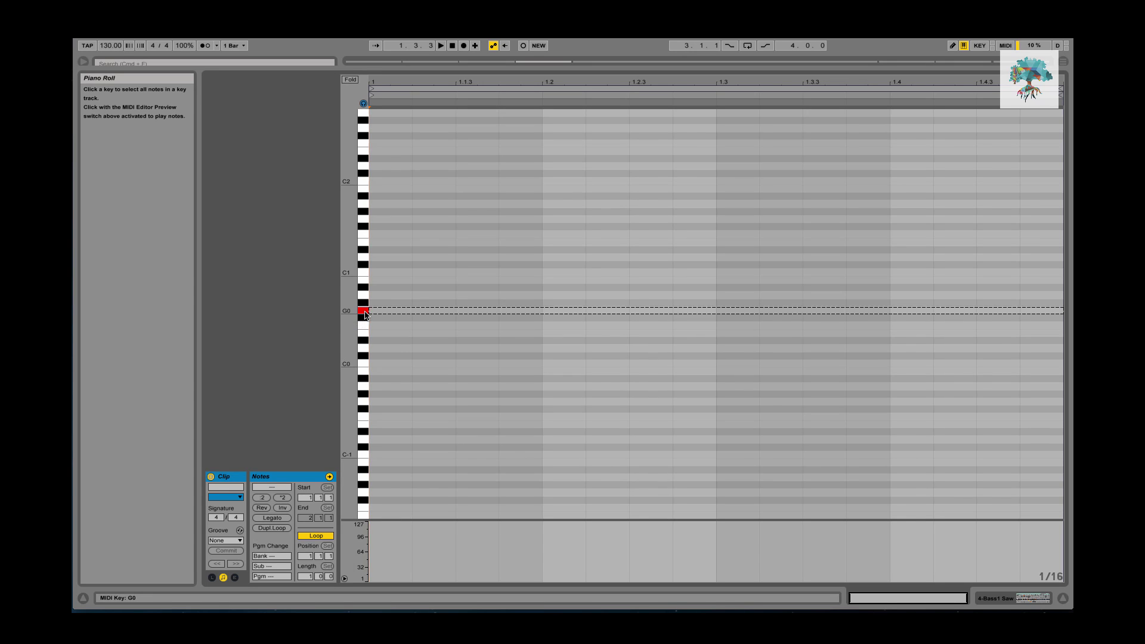
left_click(362, 220)
left_click(362, 236)
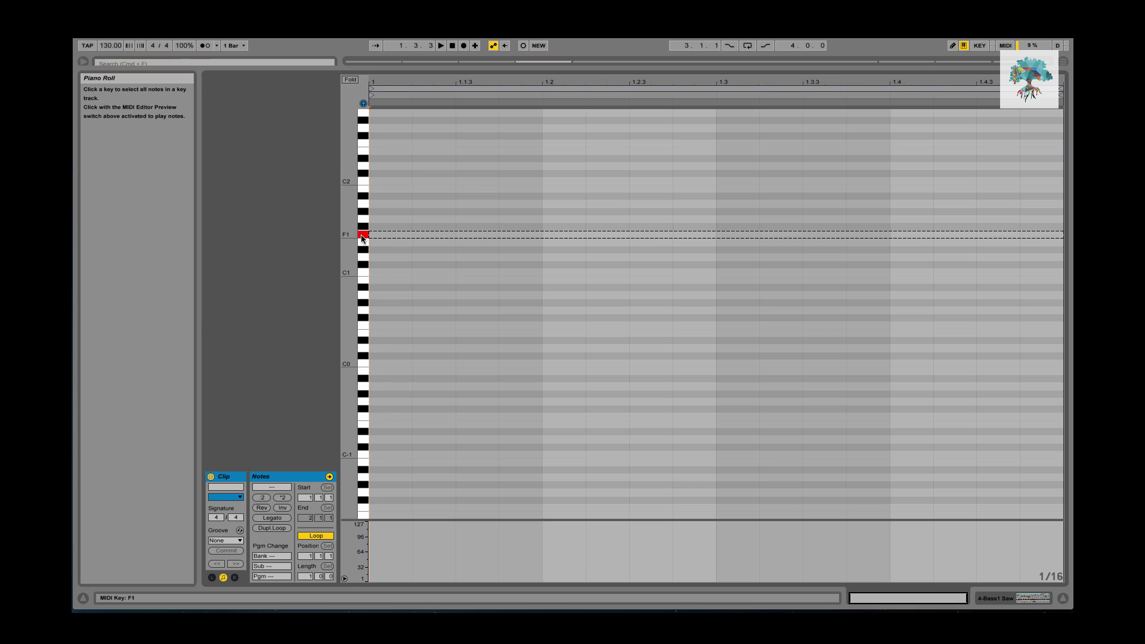
left_click(365, 314)
left_click(365, 315)
key("space")
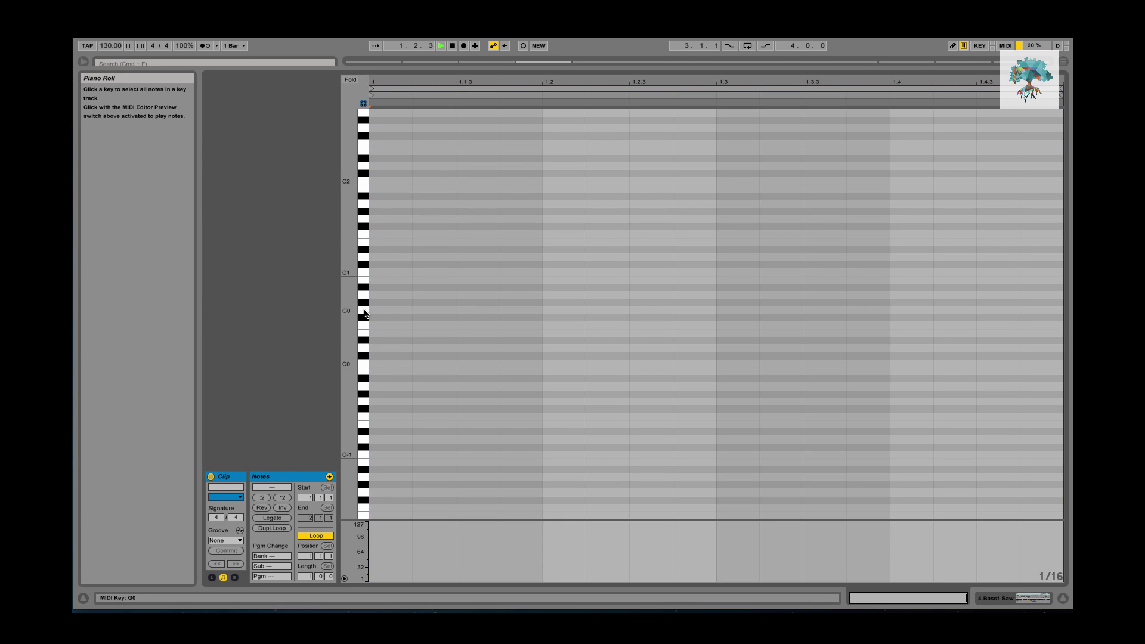
left_click(365, 314)
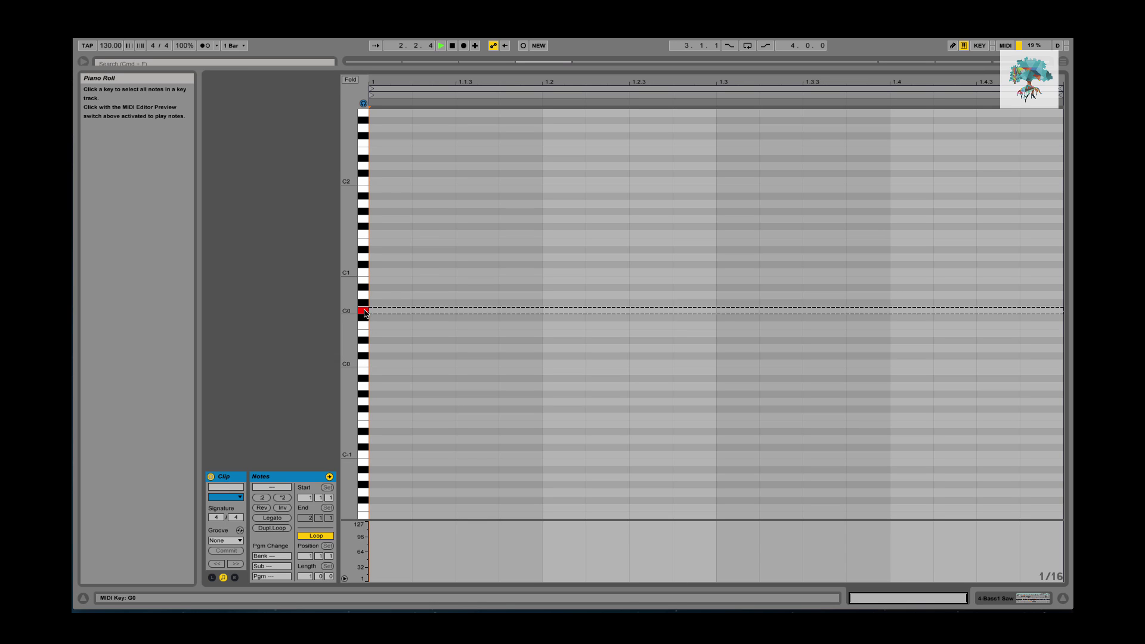
left_click(363, 313)
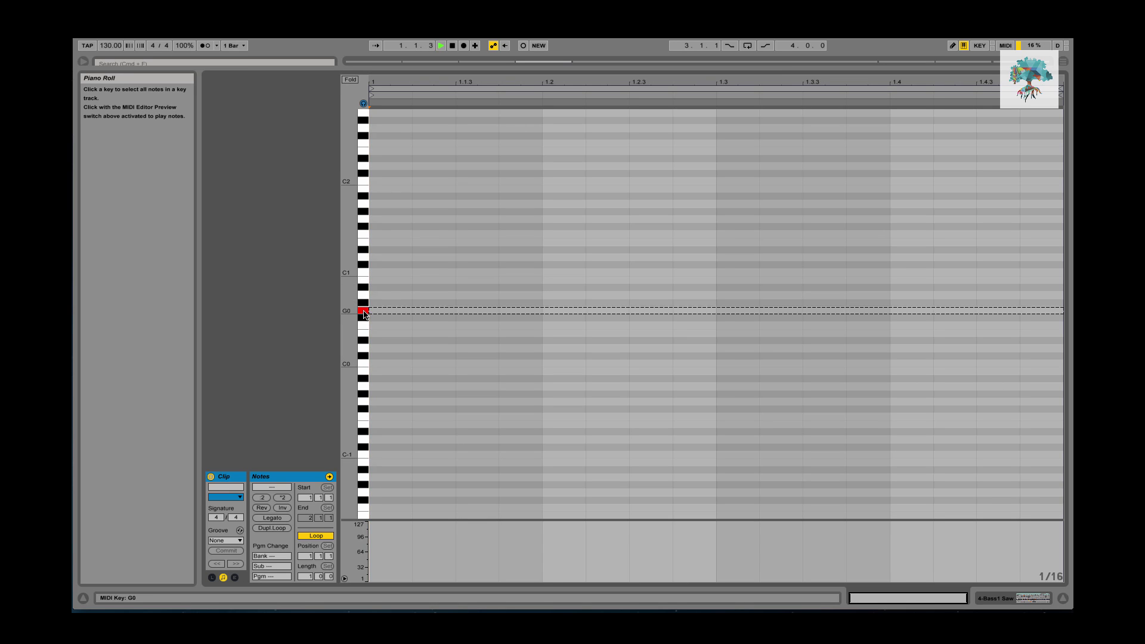
left_click(365, 299)
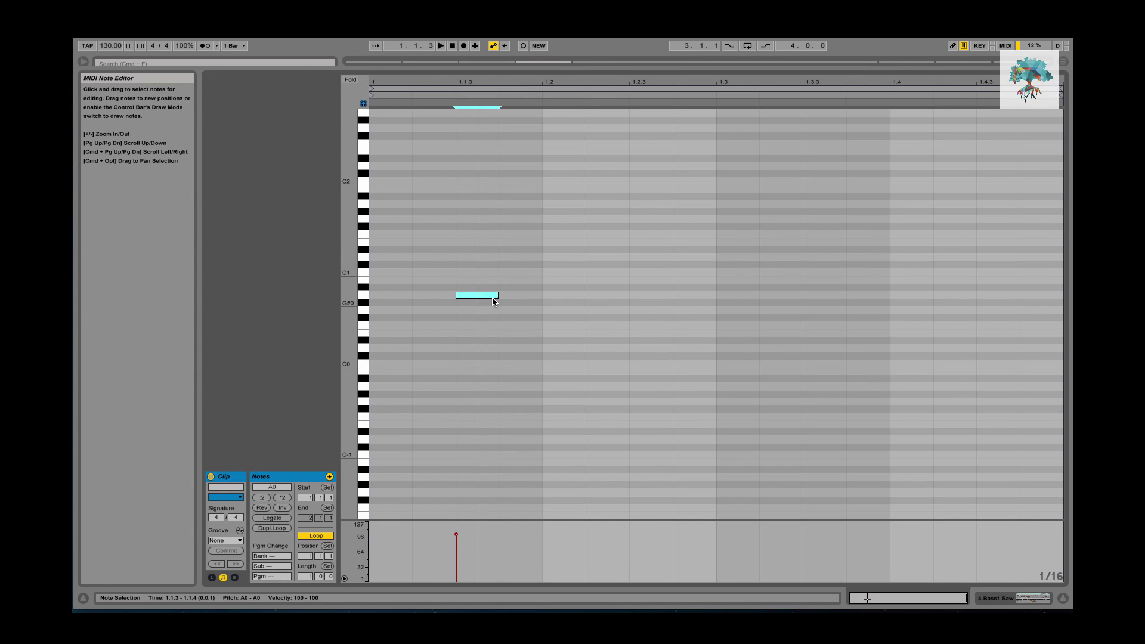
- Place A0 eighth notes at 1.1.3, 1.2.3 and 1.3.1 in the new bass clip
left_click_drag(497, 295, 530, 296)
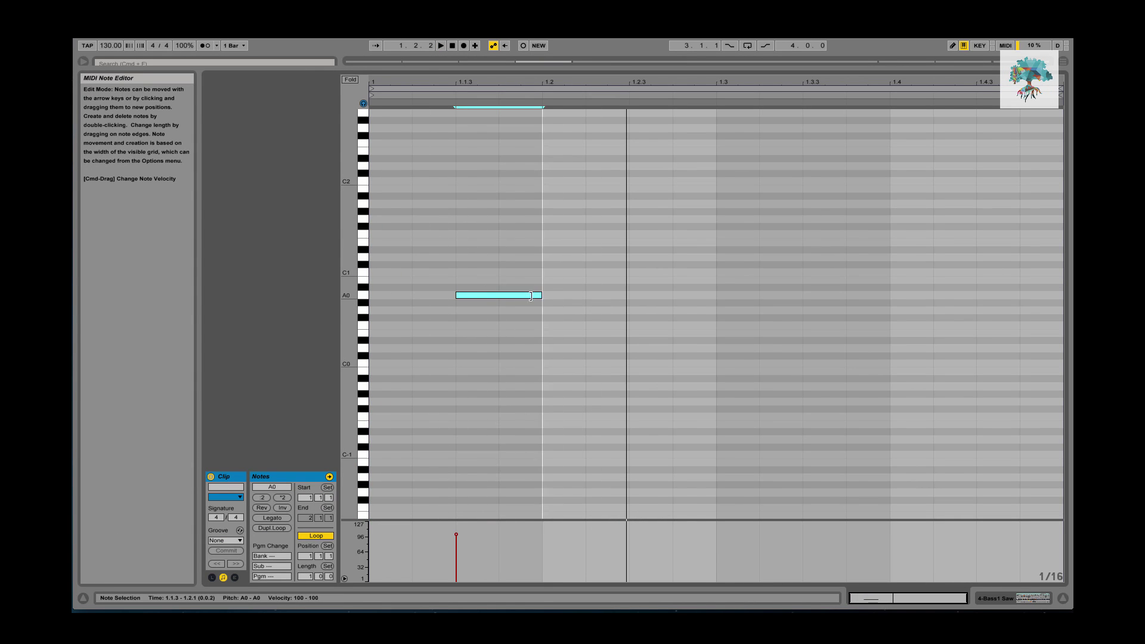
double_click(652, 297)
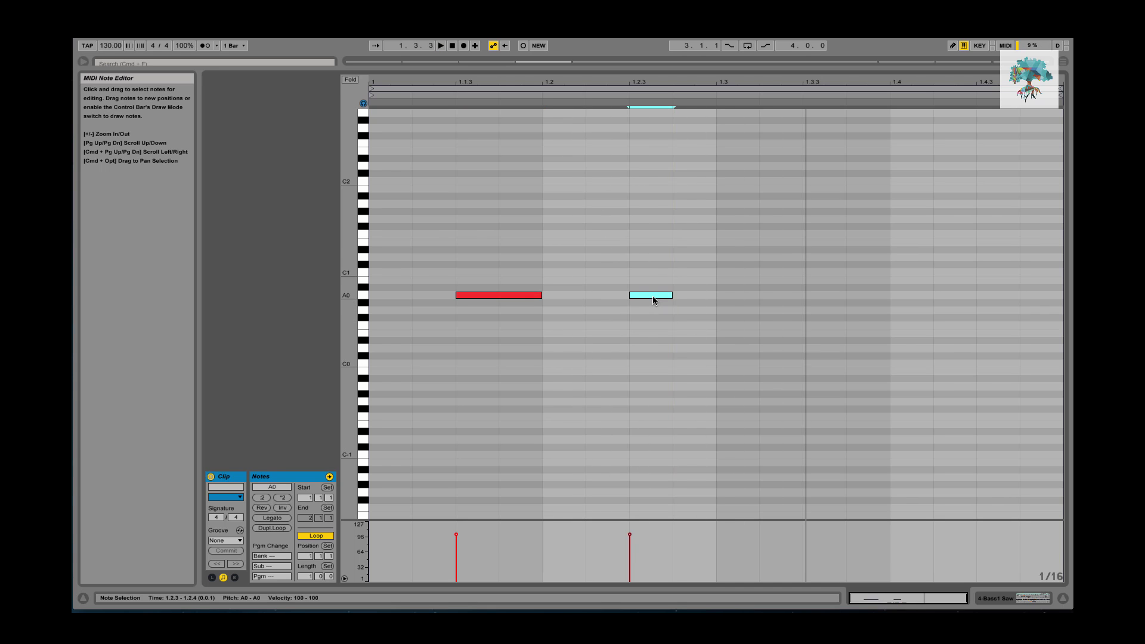
left_click_drag(668, 297, 761, 301)
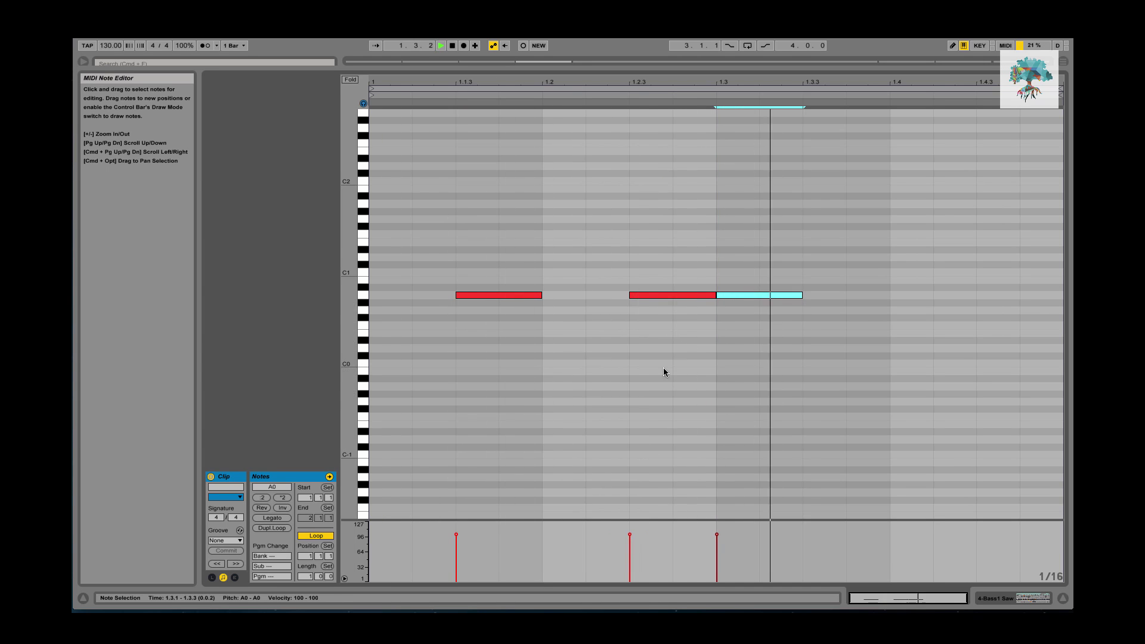
- Shift the last two A0 notes so they start at 1.3.1 and 1.4.1
left_click_drag(673, 357, 788, 253)
key("Right")
key("Right")
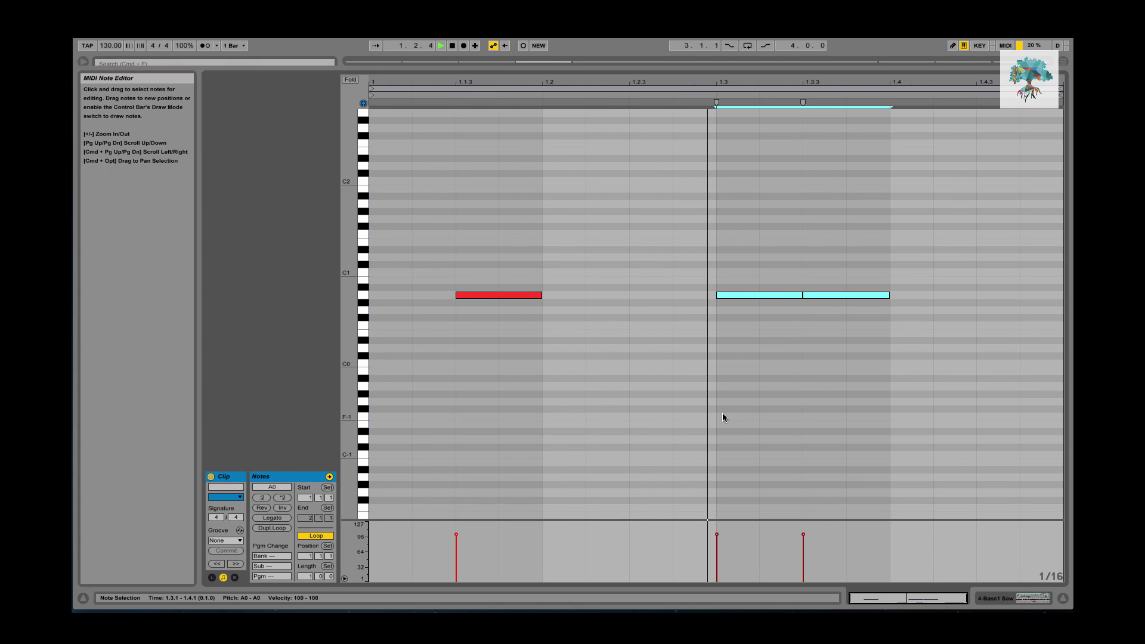
left_click_drag(851, 312, 858, 279)
key("Right")
key("Right")
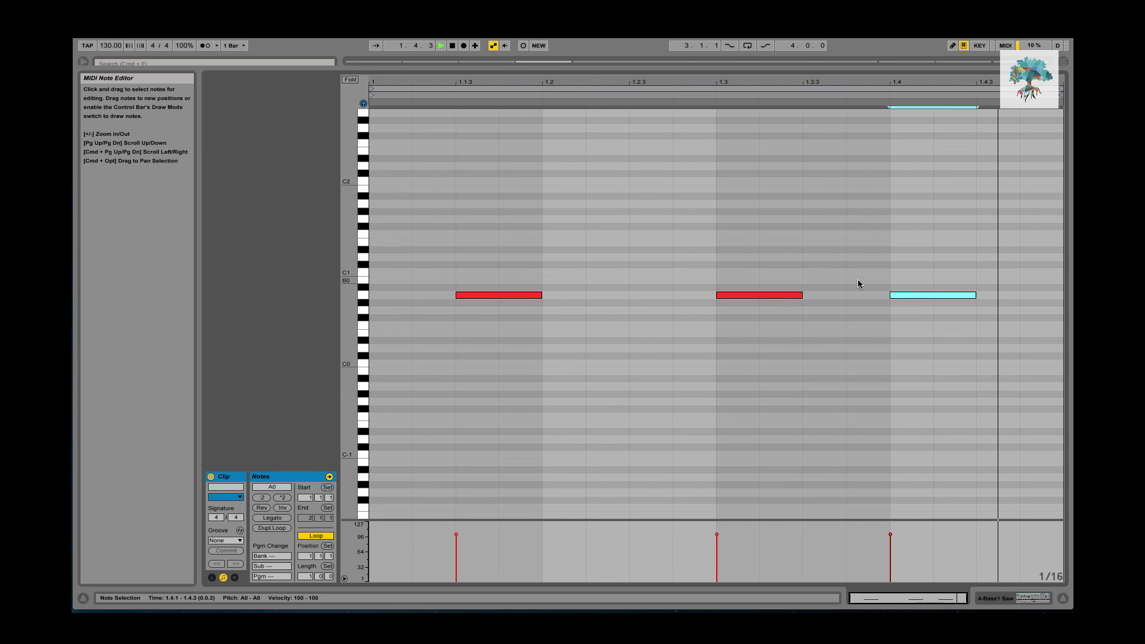
- Play back the bass clip and solo the Bass1 Saw track to judge the pattern against the drum rack
key("space")
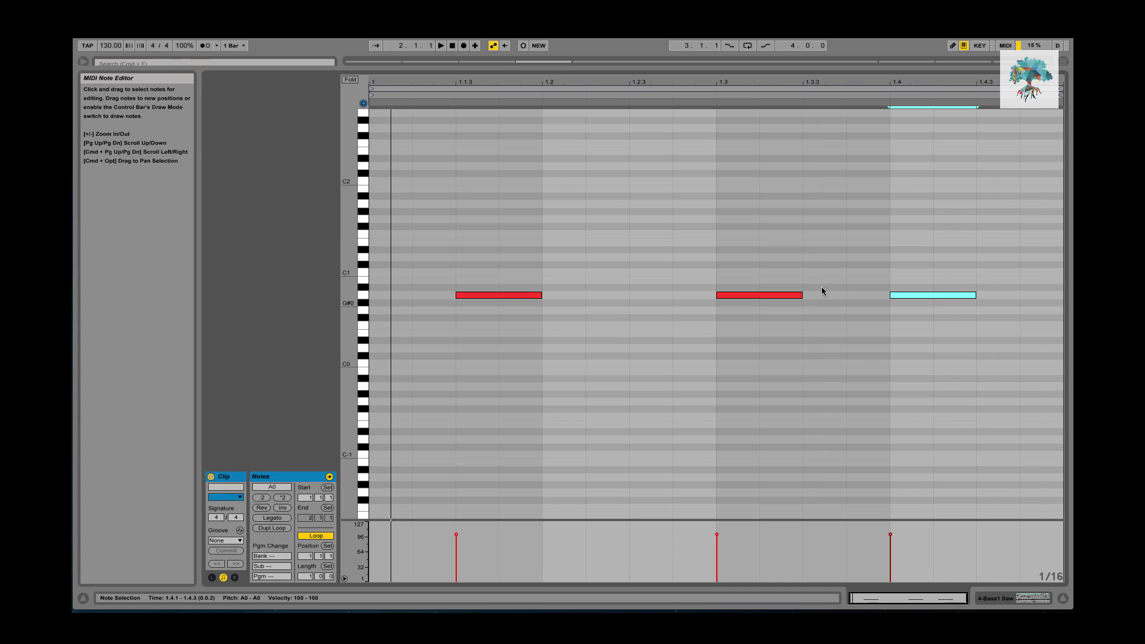
left_click(822, 287)
key("space")
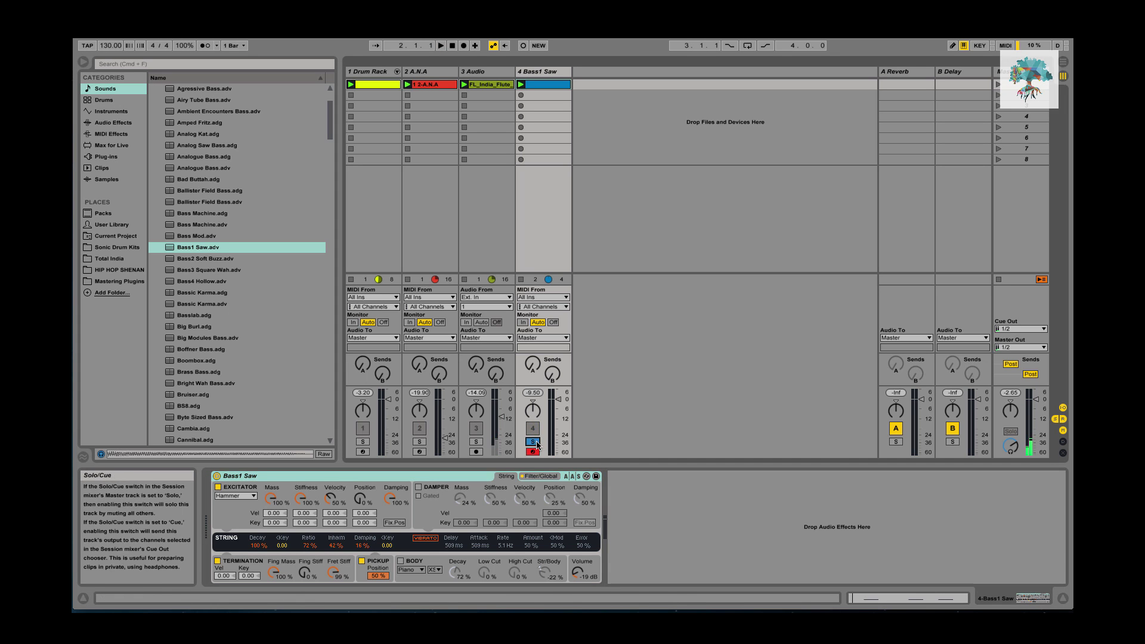
left_click(533, 442)
left_click(363, 442)
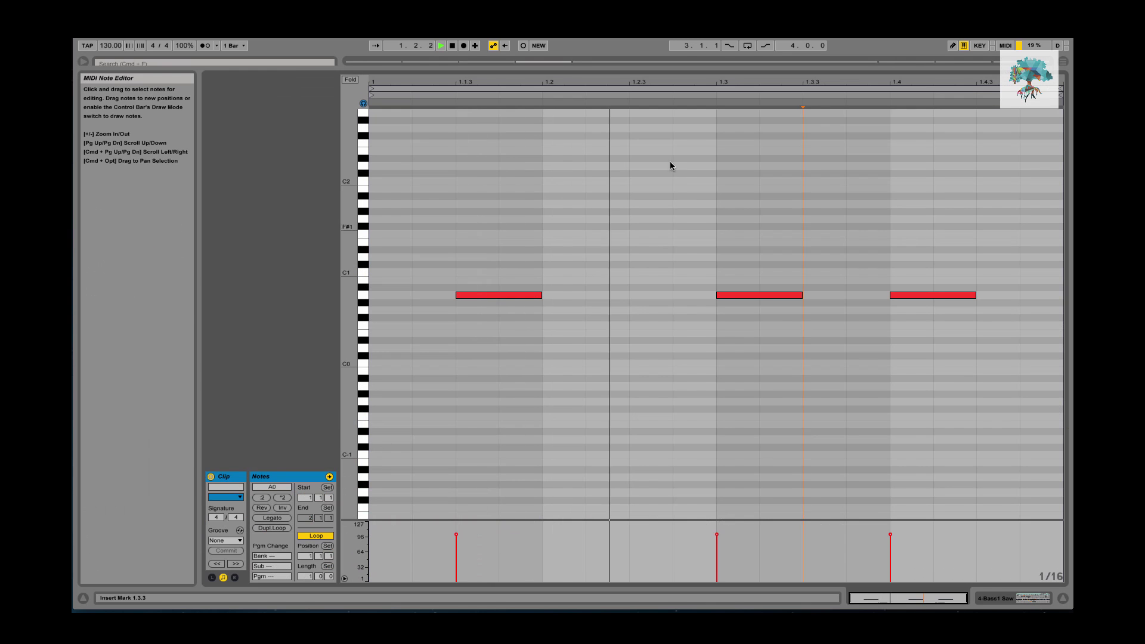
- Nudge the last A0 note to start at 1.3.4 and add a sixteenth G0 note at 1.2.4
left_click_drag(913, 322, 932, 250)
key("Left")
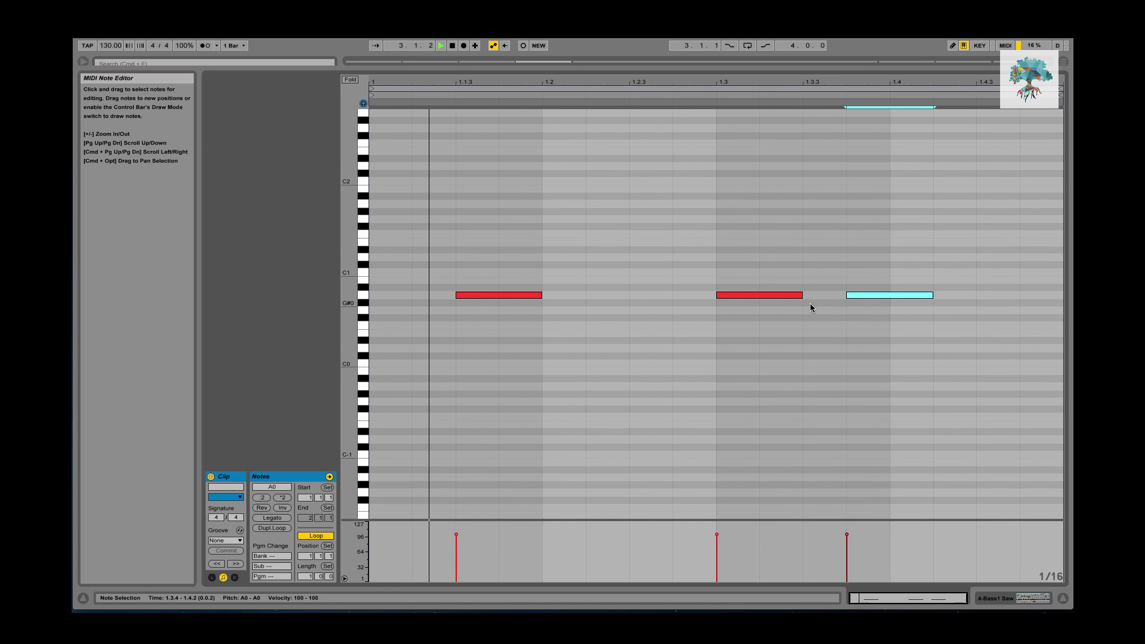
double_click(618, 346)
left_click_drag(618, 346, 686, 311)
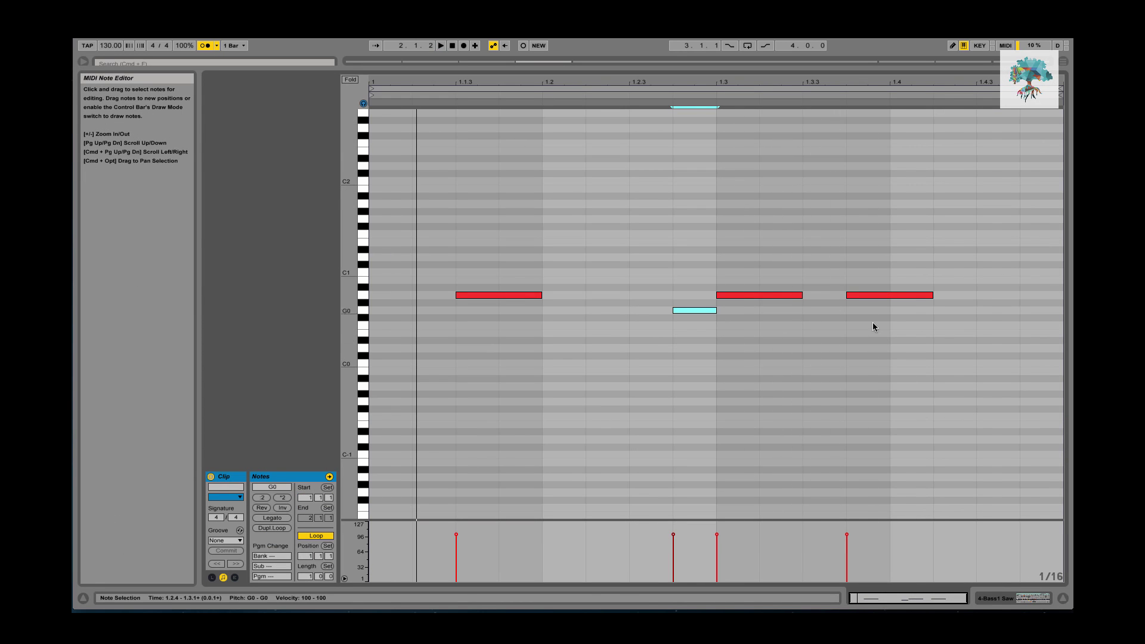
- Move the last A0 note back to 1.3.3 and trim its start to 1.3.4, listening to the pattern between the edits
left_click_drag(909, 298, 867, 298)
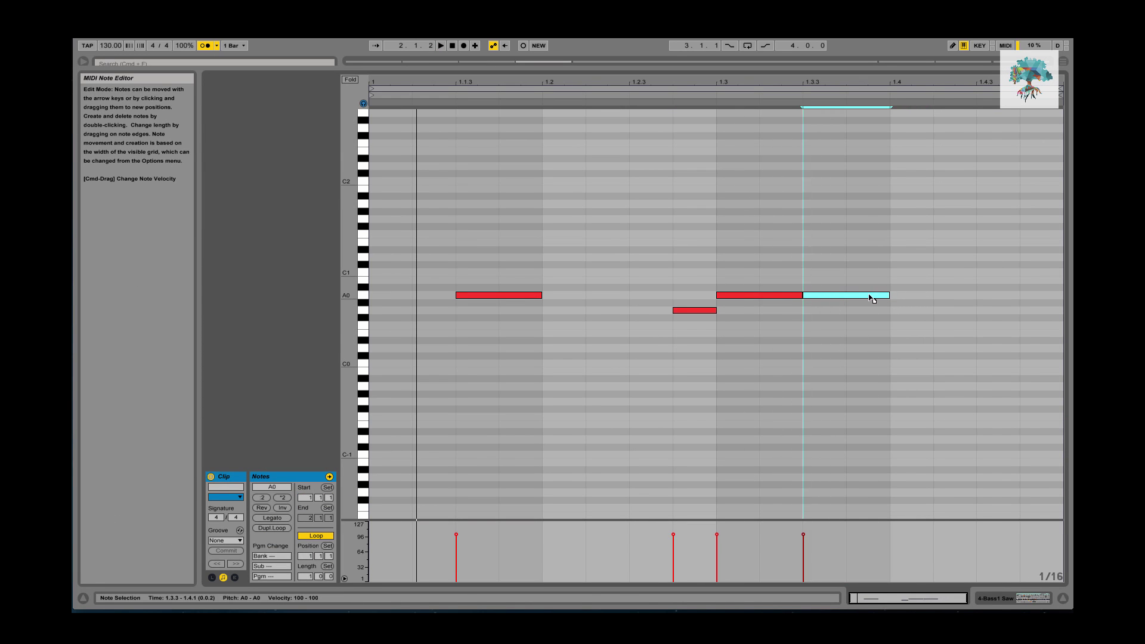
key("space")
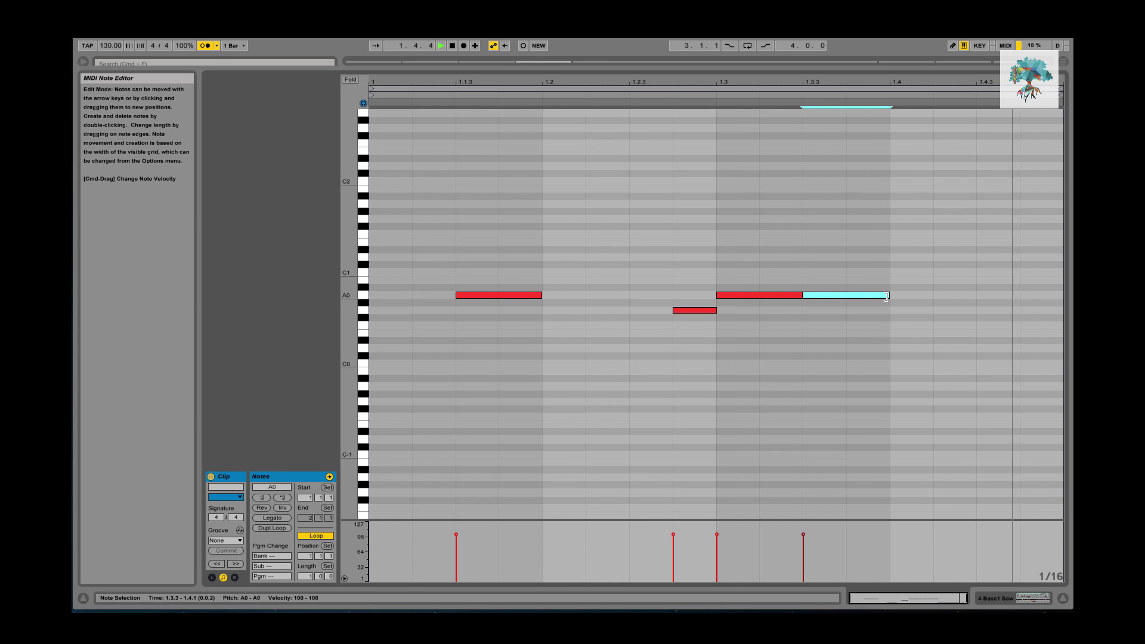
key("space")
left_click_drag(805, 296, 848, 296)
- Play the edited bass pattern with the Drum Rack track soloed alongside it, and return to the clip's notes
key("space")
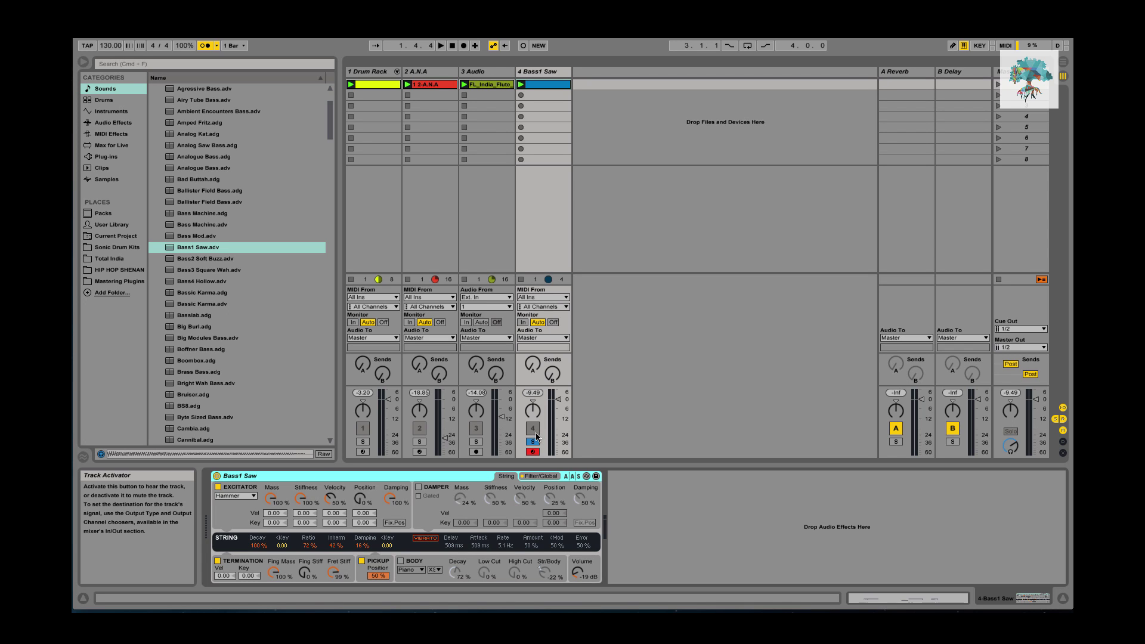
key("space")
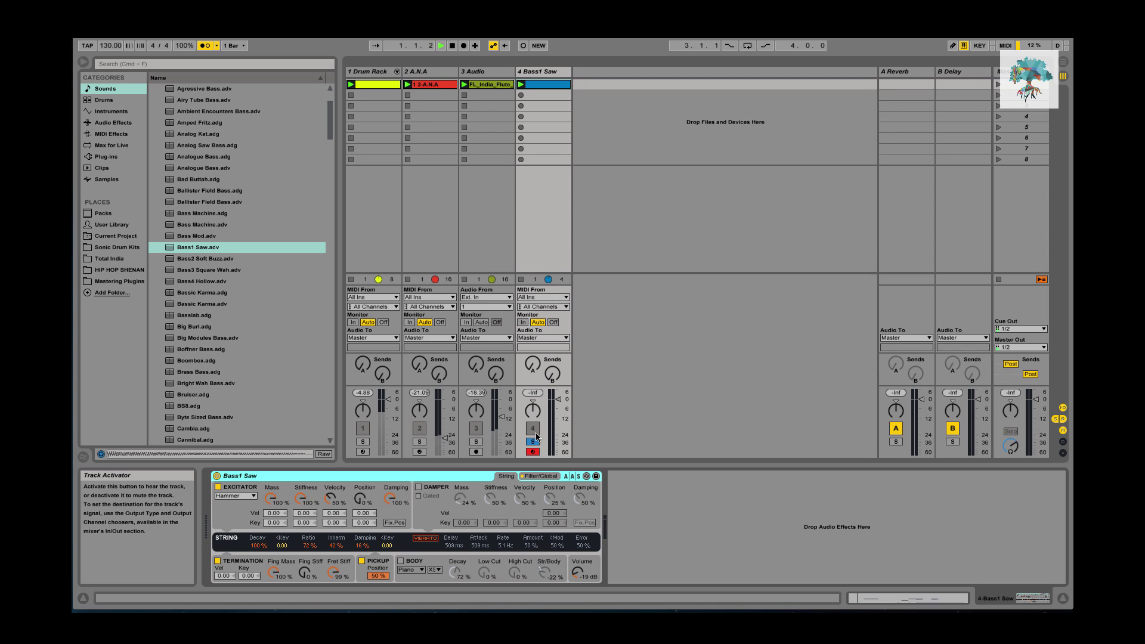
left_click(362, 442)
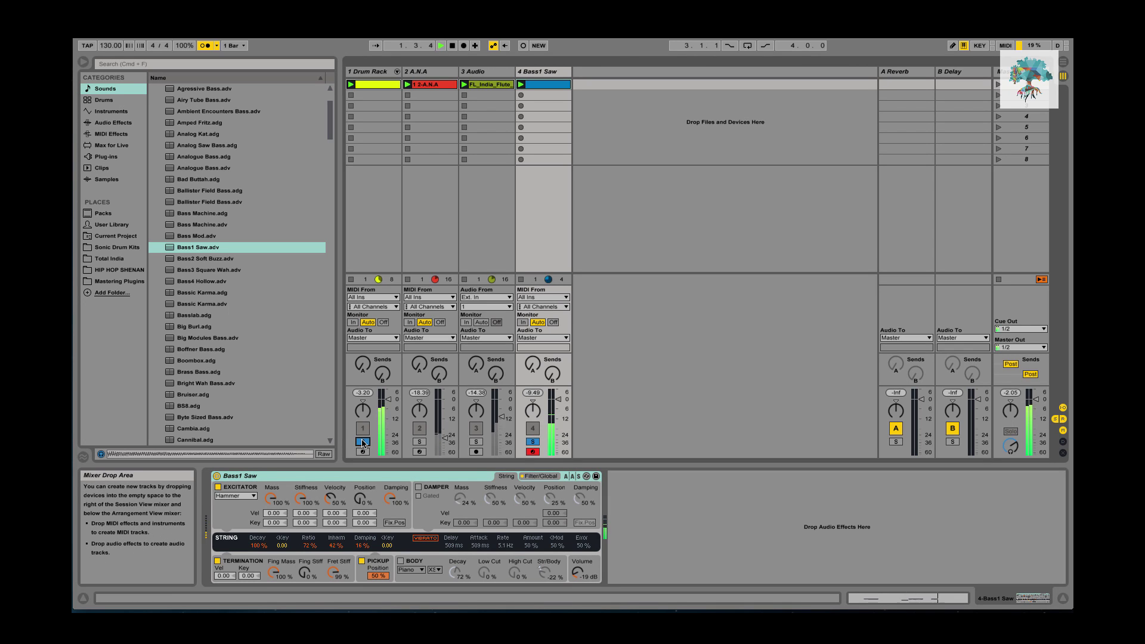
key("shift+Tab")
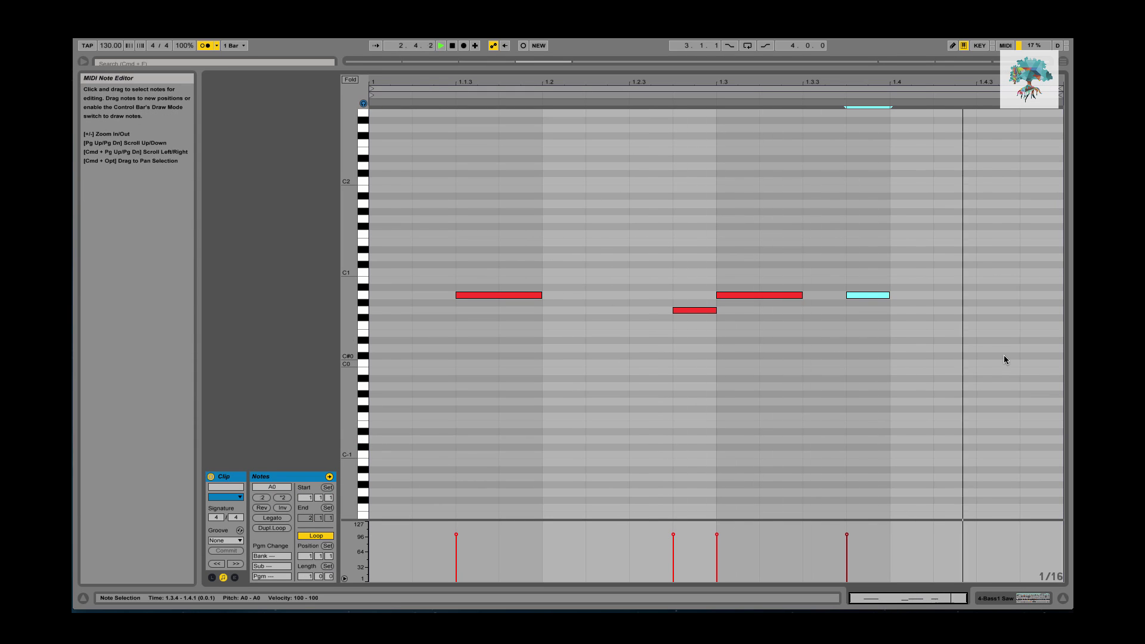
- Add a C1 note at 1.4.3, lengthen it to the end of the bar and listen to the clip in the full mix
double_click(988, 272)
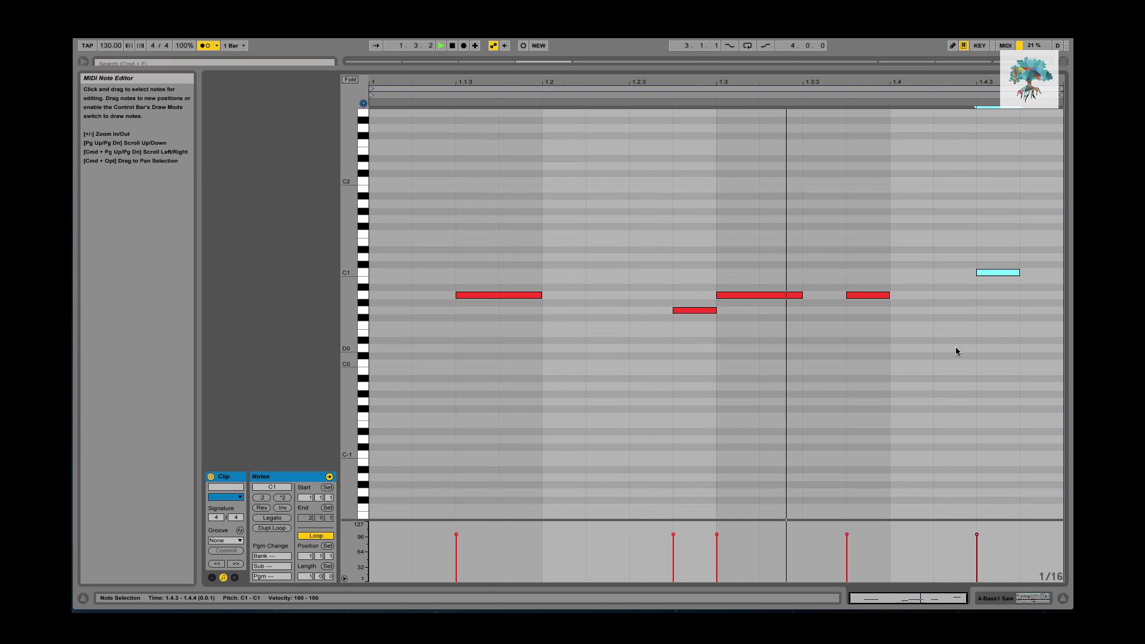
left_click_drag(1020, 272, 1063, 272)
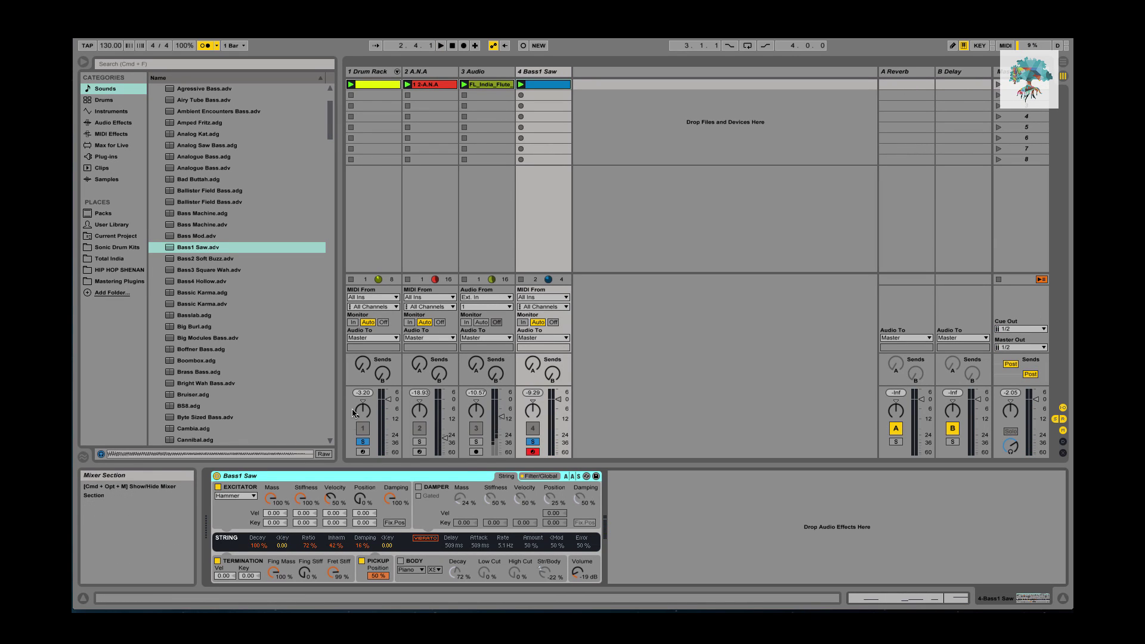
left_click(363, 442)
key("space")
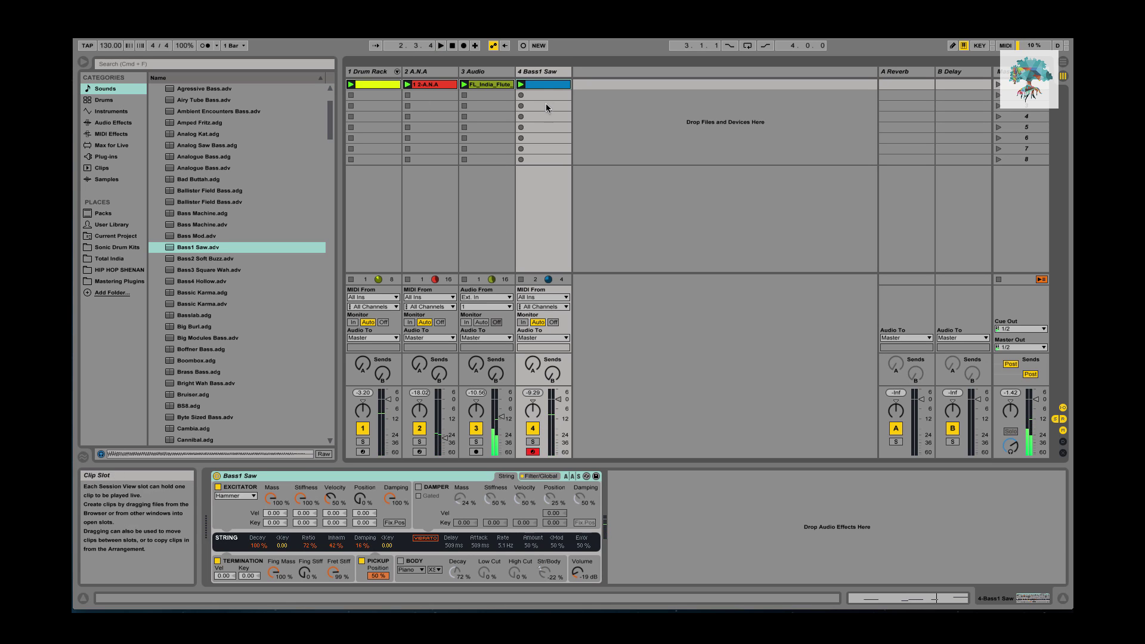
- Look through the bass presets from Analog Kat to Bad Buttah, including Analogue Bass and Analog Saw Bass, for a replacement sound
left_click(203, 157)
left_click(203, 169)
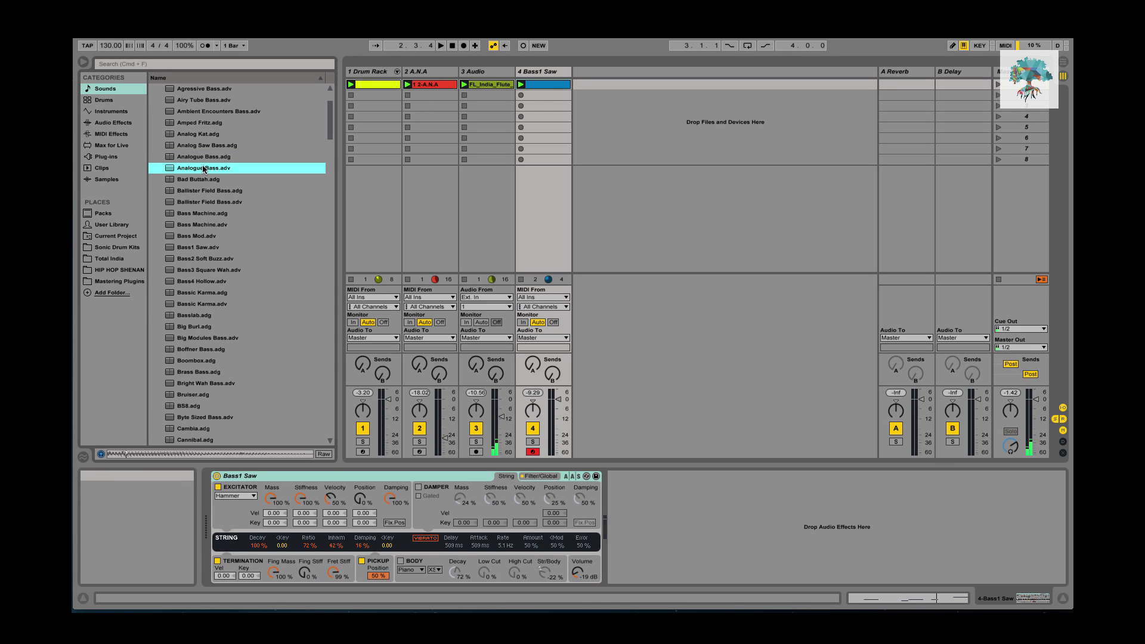
left_click(203, 179)
left_click(202, 134)
left_click(203, 146)
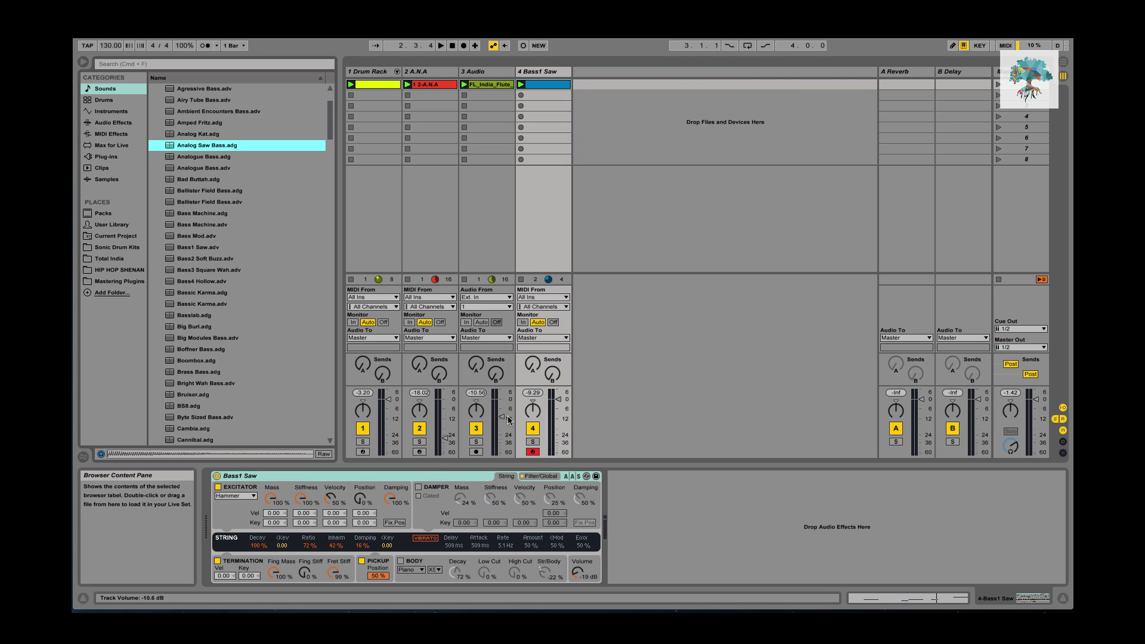
- Swap the Bass1 Saw instrument for the Analog Saw Bass preset, listen to it in the mix and end the swapping mode
left_click(587, 476)
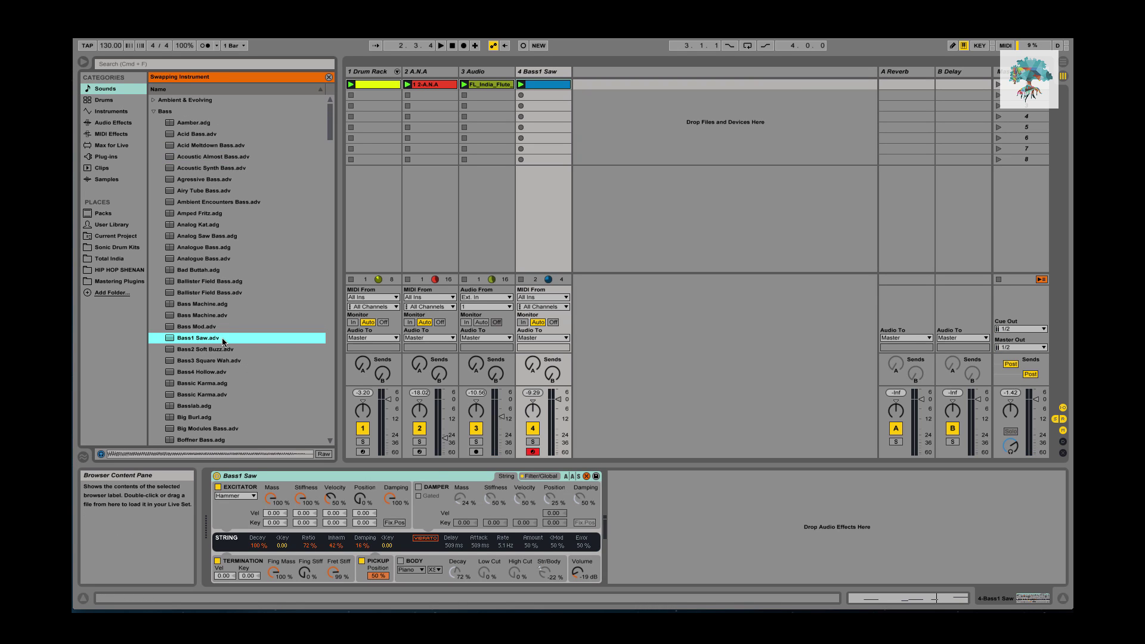
left_click(204, 247)
left_click(200, 237)
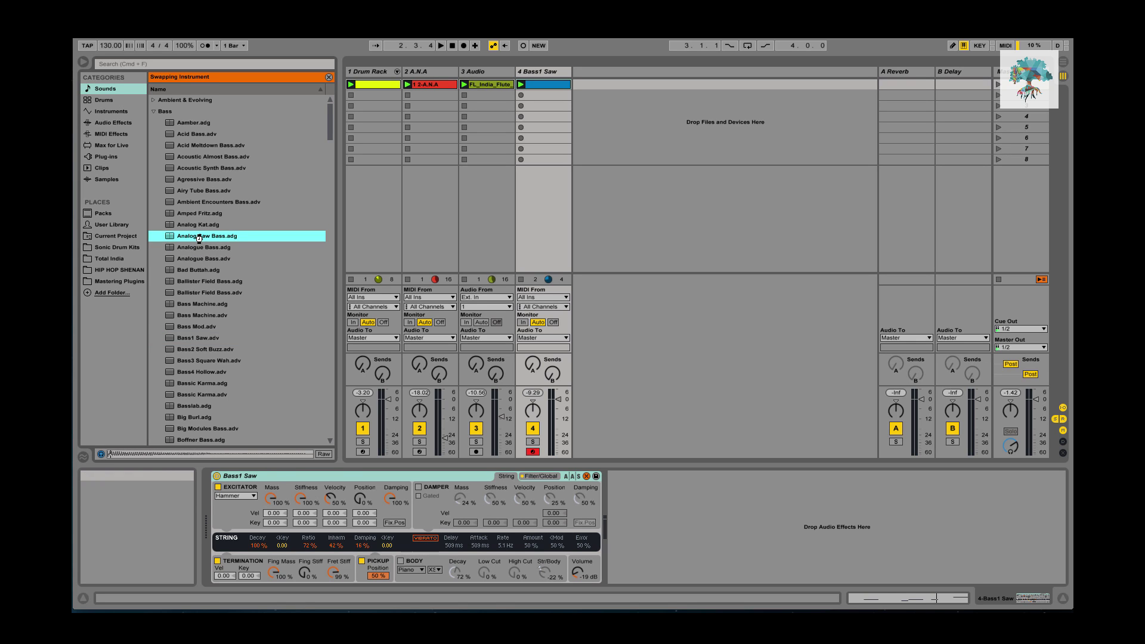
key("space")
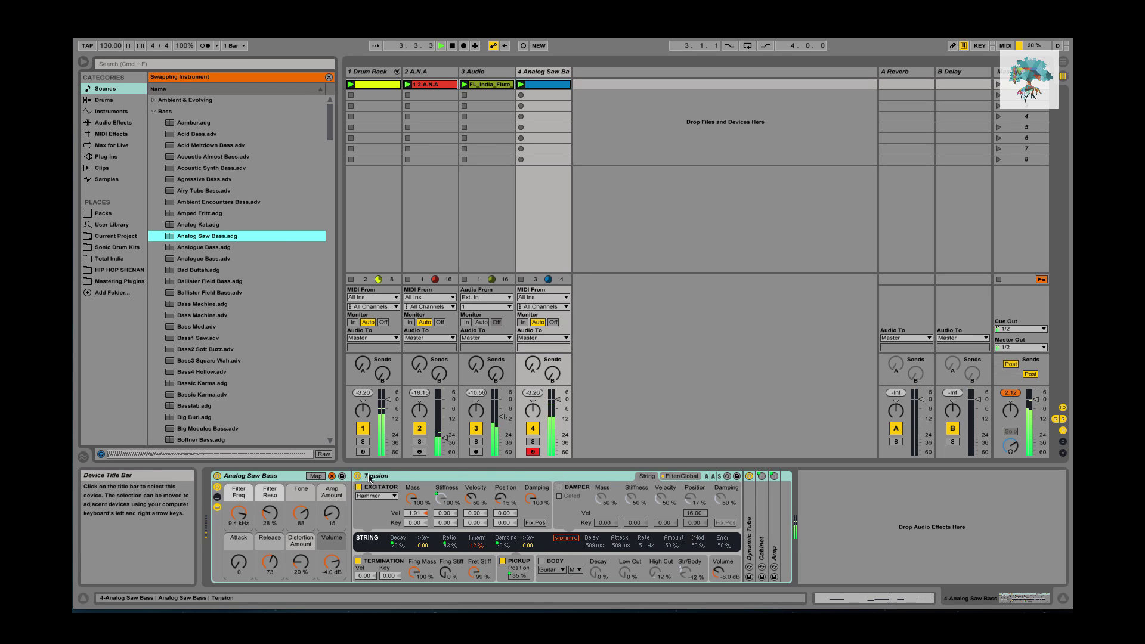
left_click(332, 477)
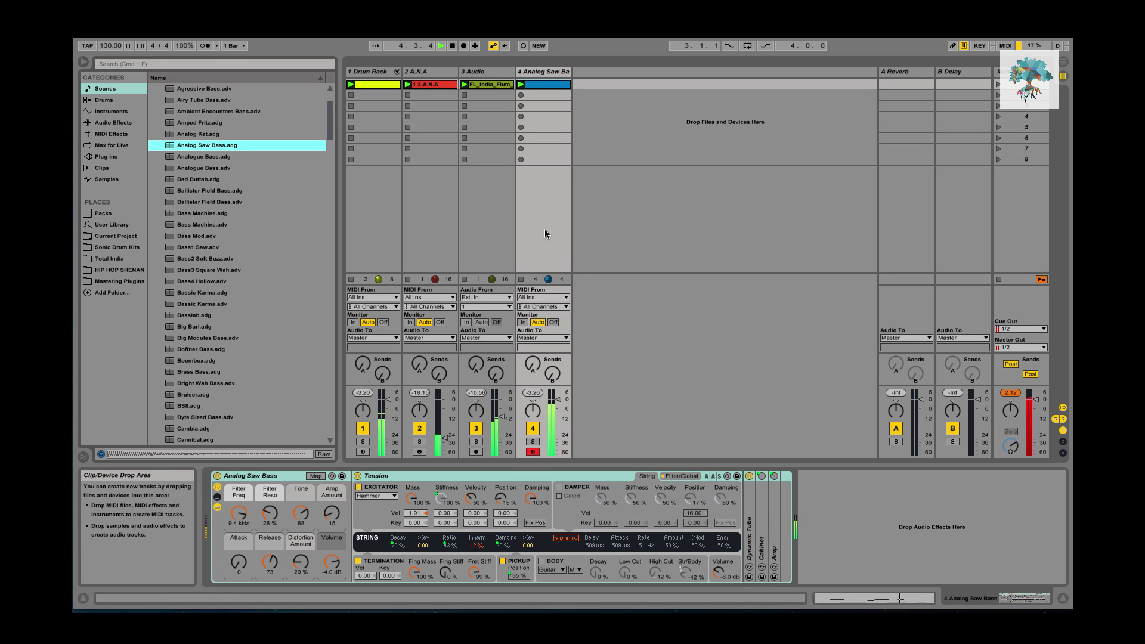
- Solo the Analog Saw Bass track and add an EQ Eight to the end of its device chain
left_click(533, 441)
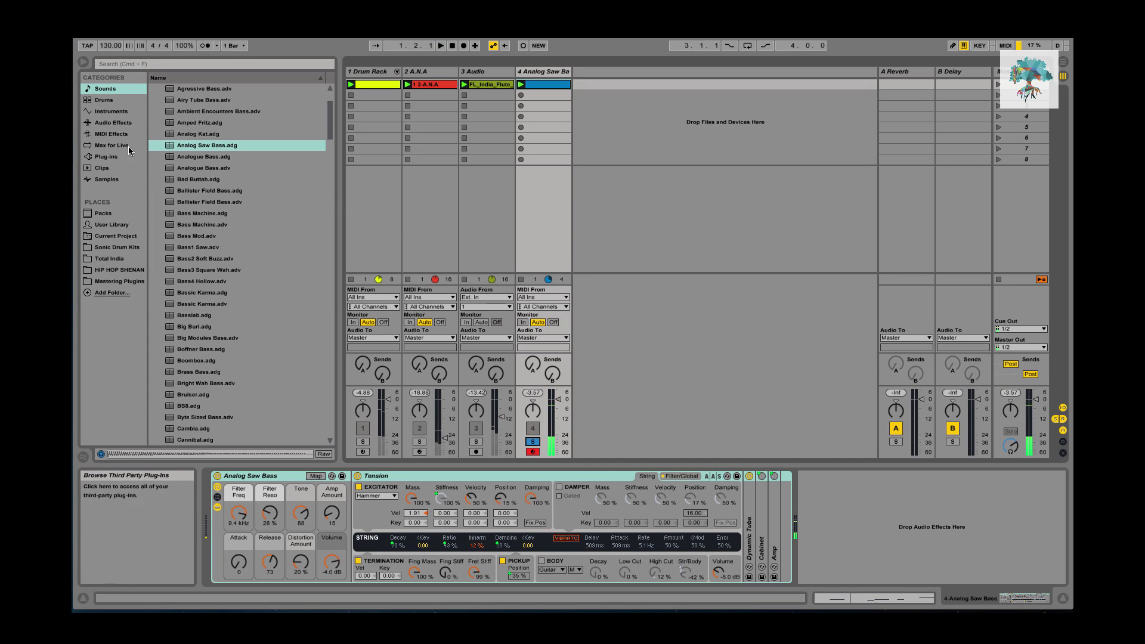
left_click(113, 123)
double_click(189, 206)
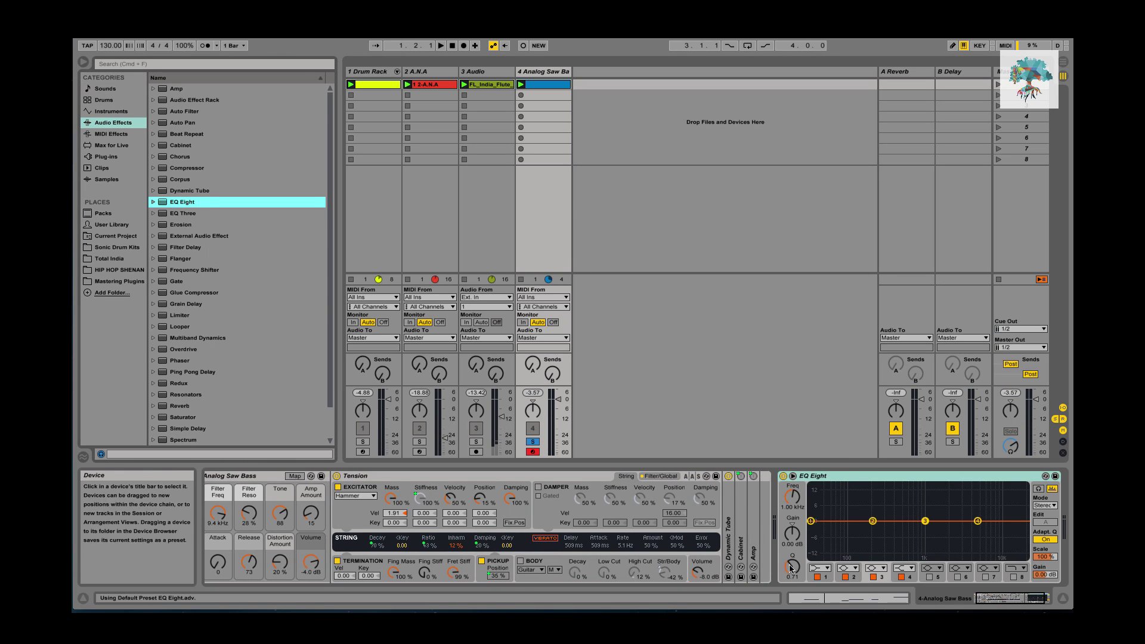
- Set EQ Eight band 1 to the gentler low-cut curve at about 50.6 Hz after trying the steeper one during playback
left_click(819, 568)
left_click(827, 508)
mouse_move(792, 497)
left_mouse_down()
mouse_move(792, 480)
mouse_move(792, 505)
left_mouse_up()
key("space")
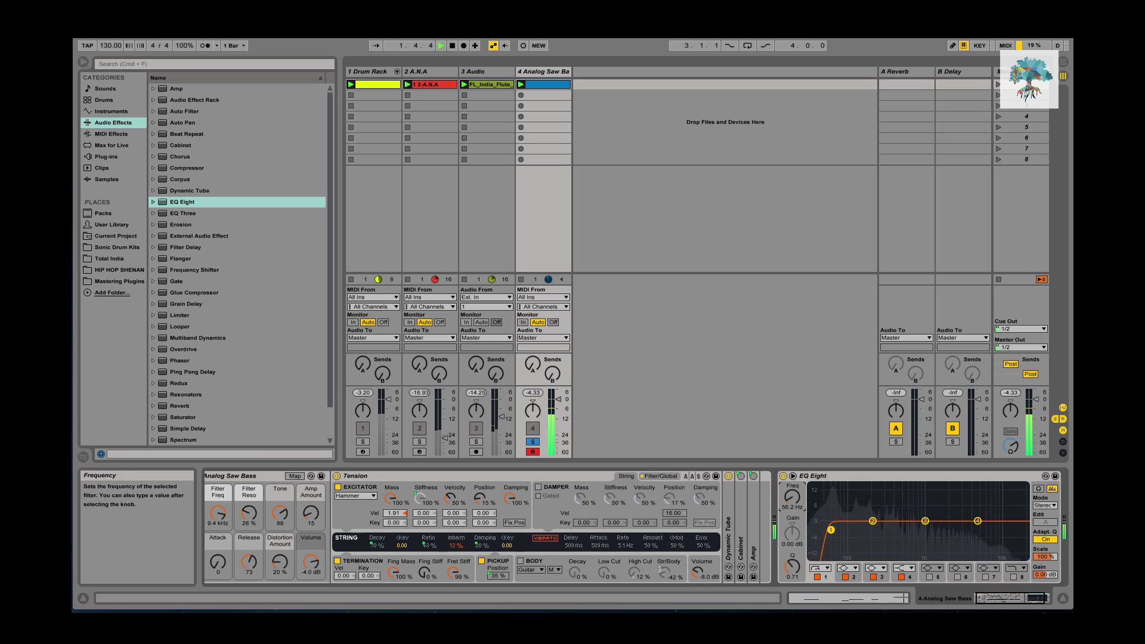
left_click(815, 569)
left_click(827, 519)
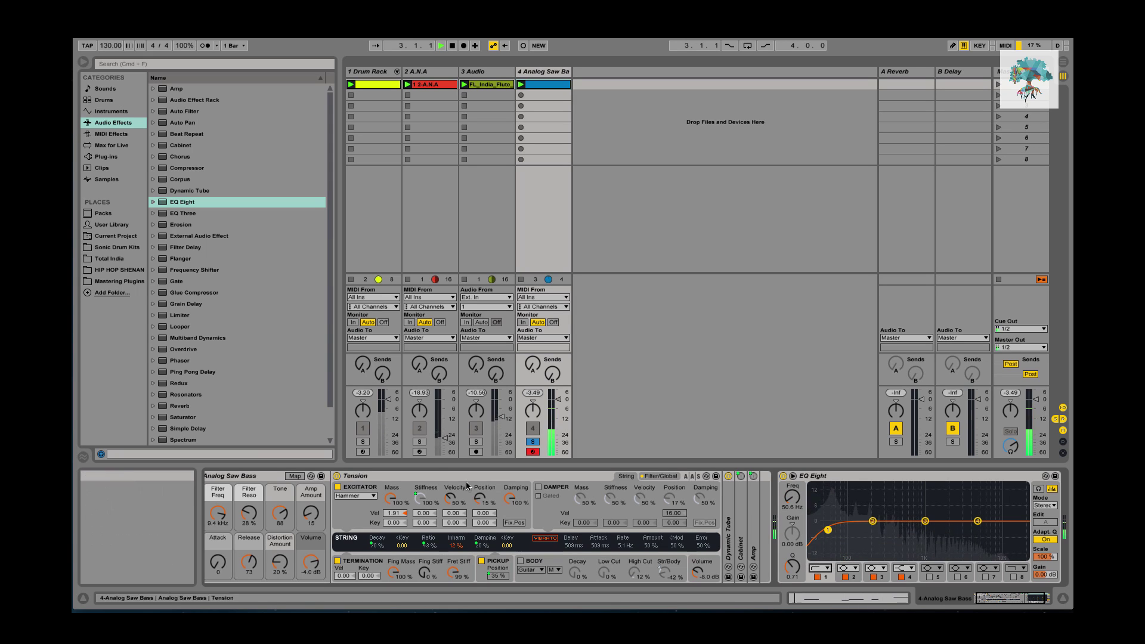
- Solo the drum rack with the bass, raise the band 1 low-cut frequency to 77.0 Hz and play both tracks
left_click(365, 442)
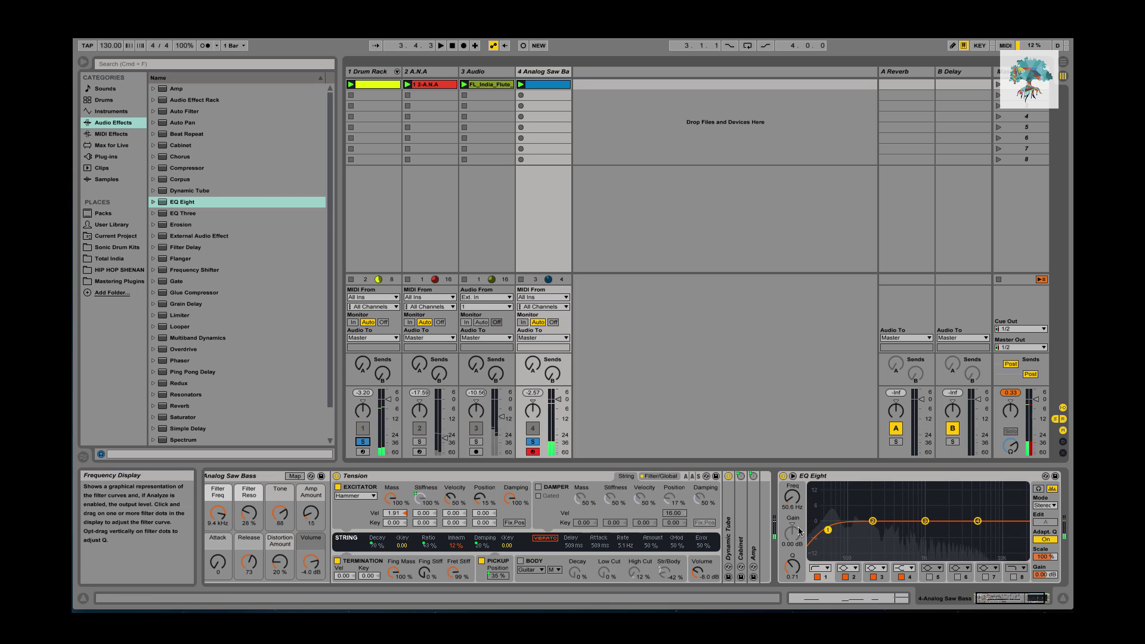
left_click_drag(792, 497, 792, 480)
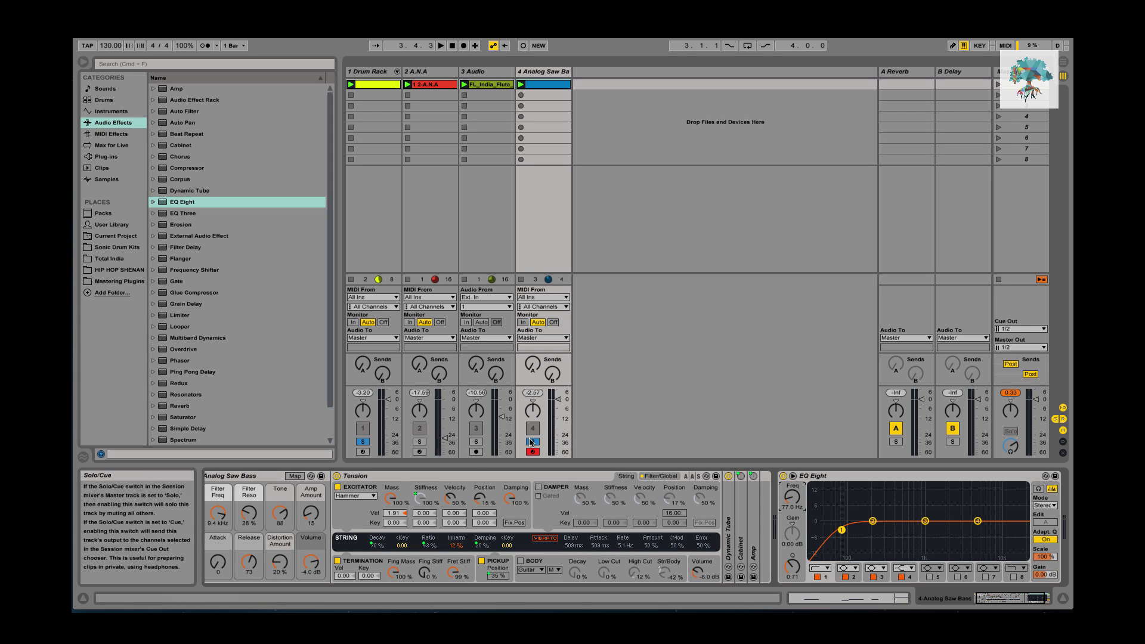
key("space")
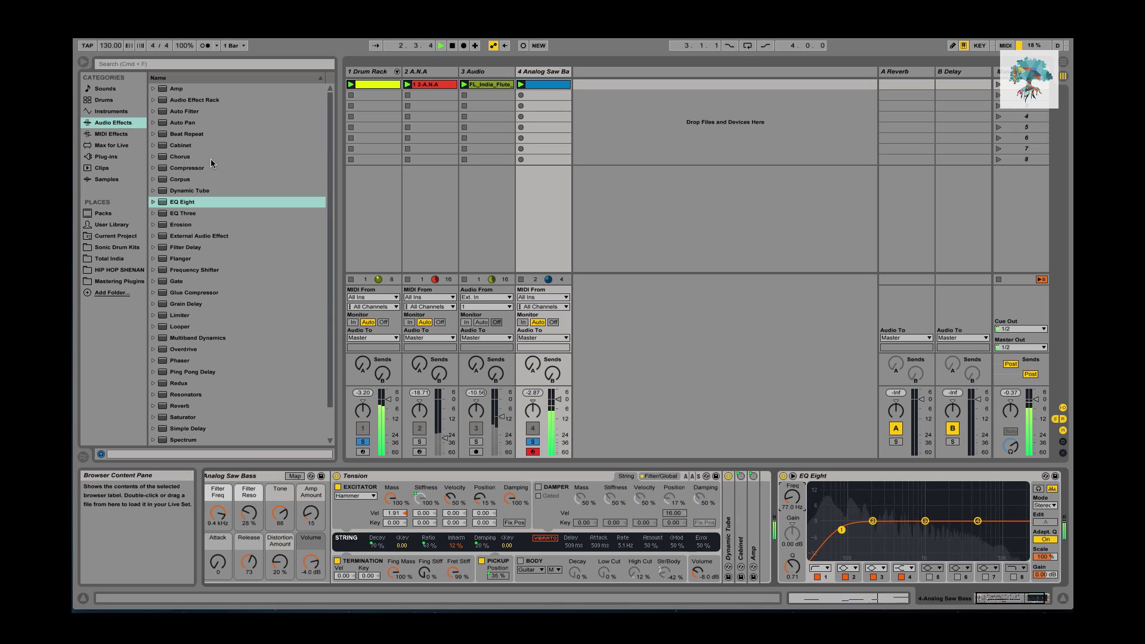
- Add a Glue Compressor after the EQ Eight on the bass track and enable its sidechain
double_click(205, 293)
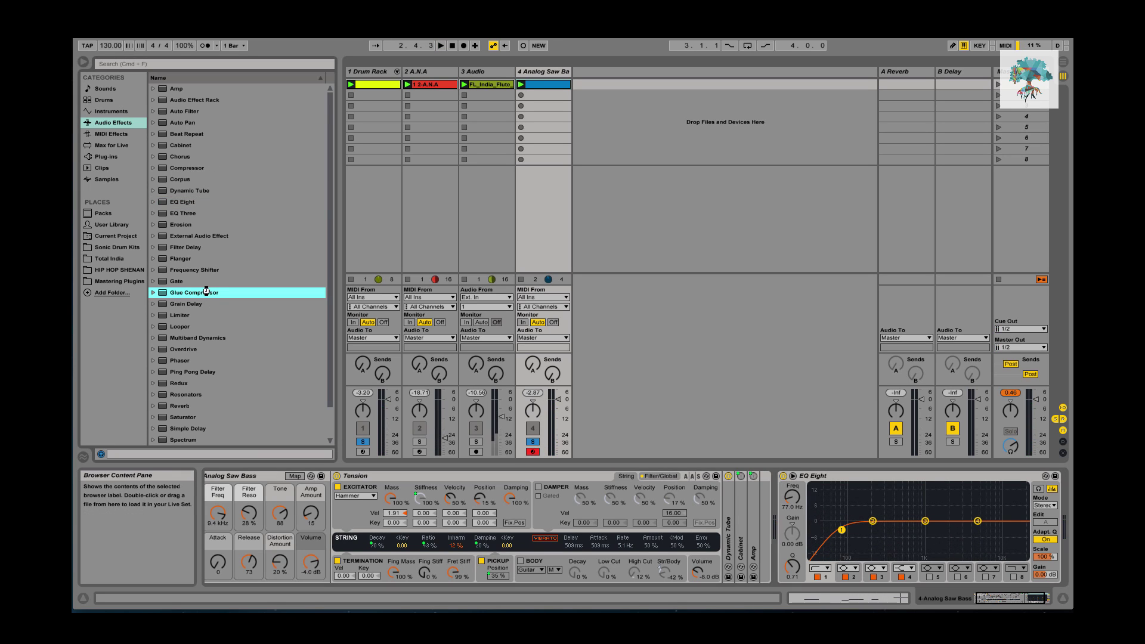
left_click(912, 476)
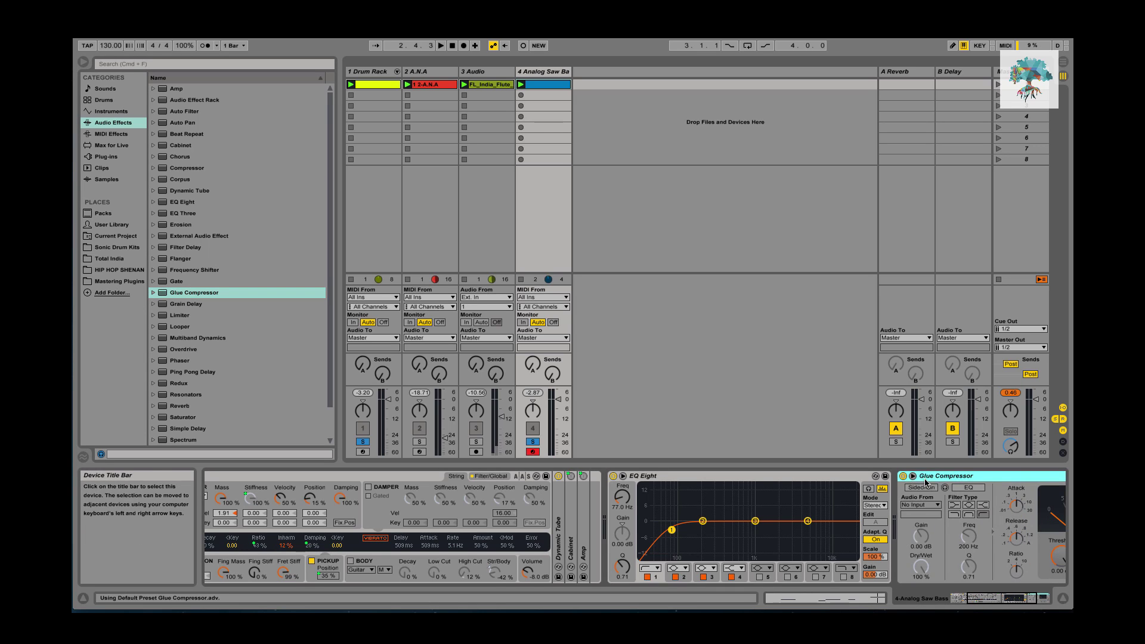
left_click(923, 488)
- Set the Glue Compressor's sidechain source to 1-Drum Rack, tapped from Drum Rack | UD MRH Kick-19 | Pre FX
left_click(937, 506)
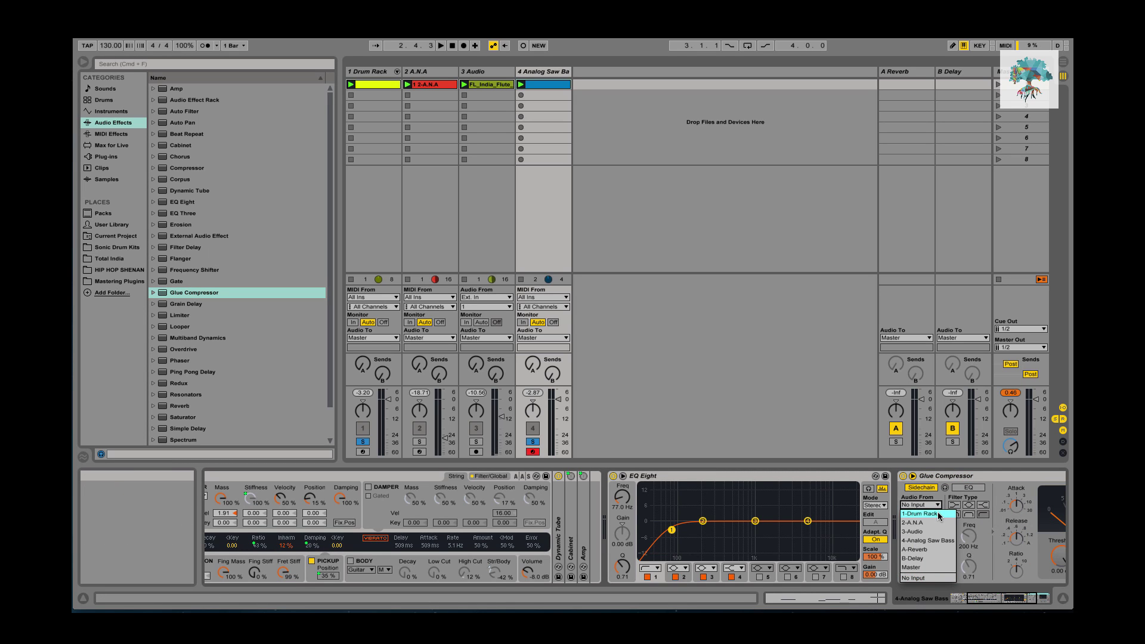
left_click(934, 514)
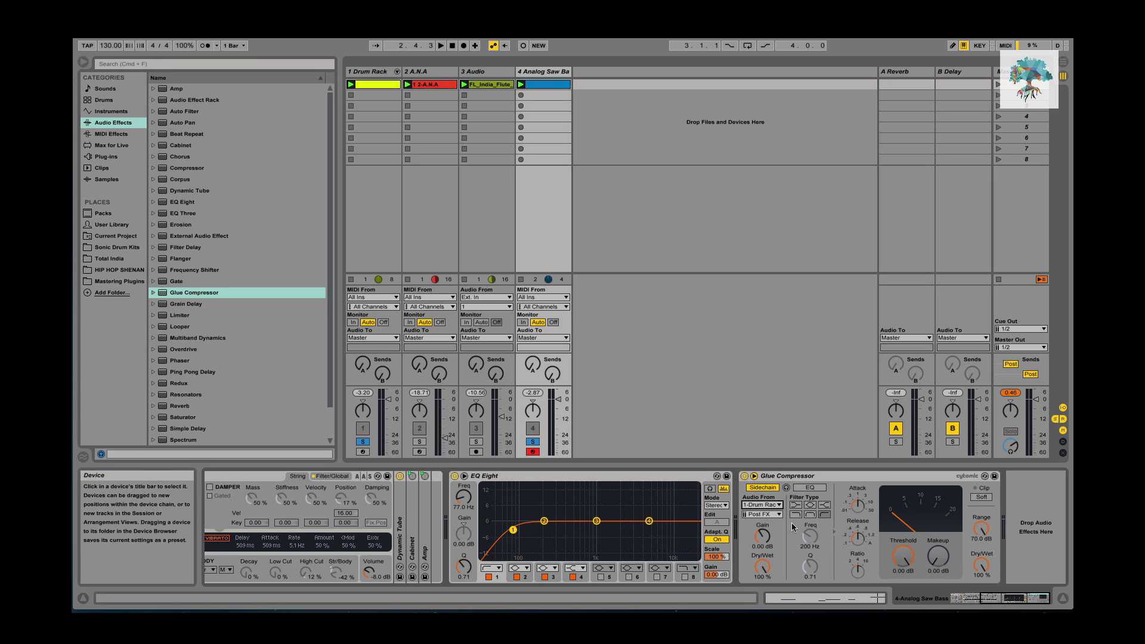
left_click(763, 515)
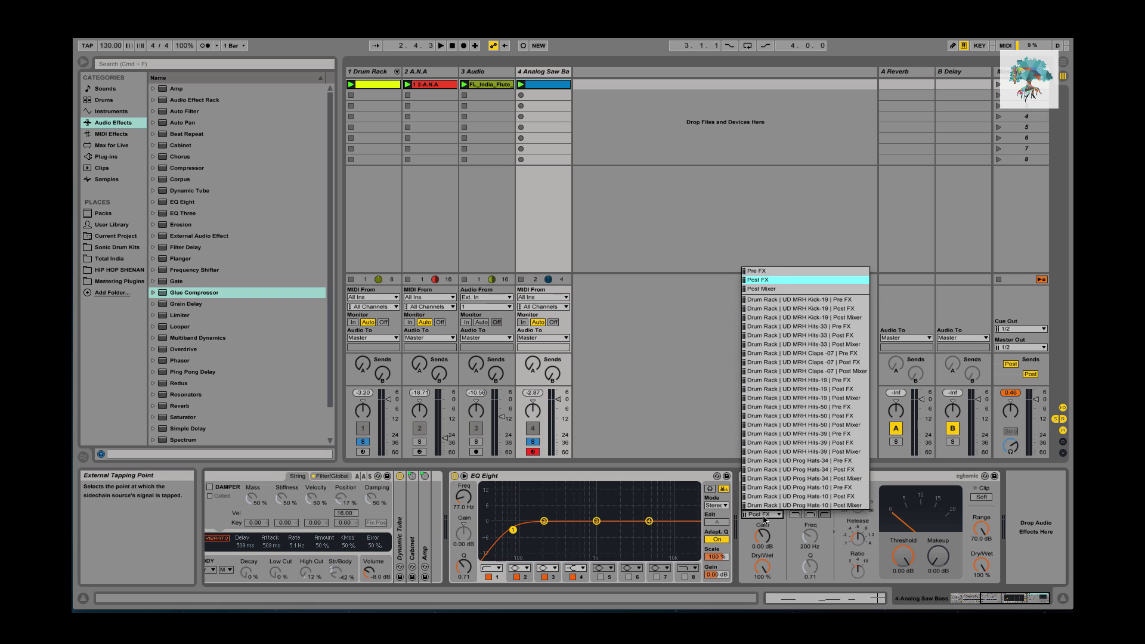
left_click(801, 301)
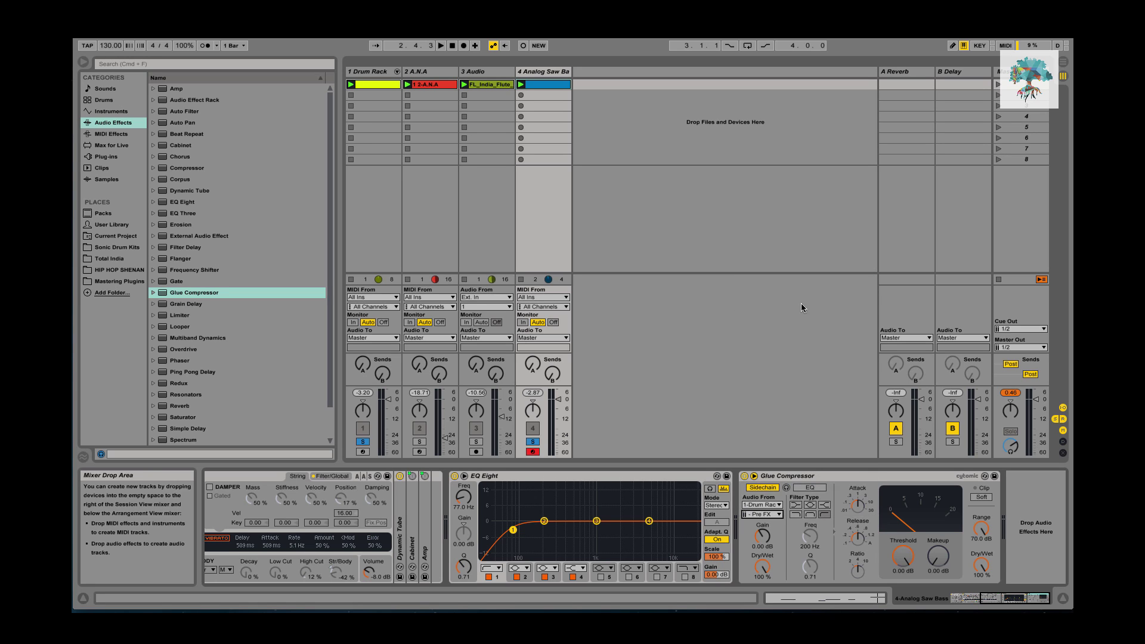
- Lower the Glue Compressor's threshold to -13.0 dB while the bass and drums play
key("space")
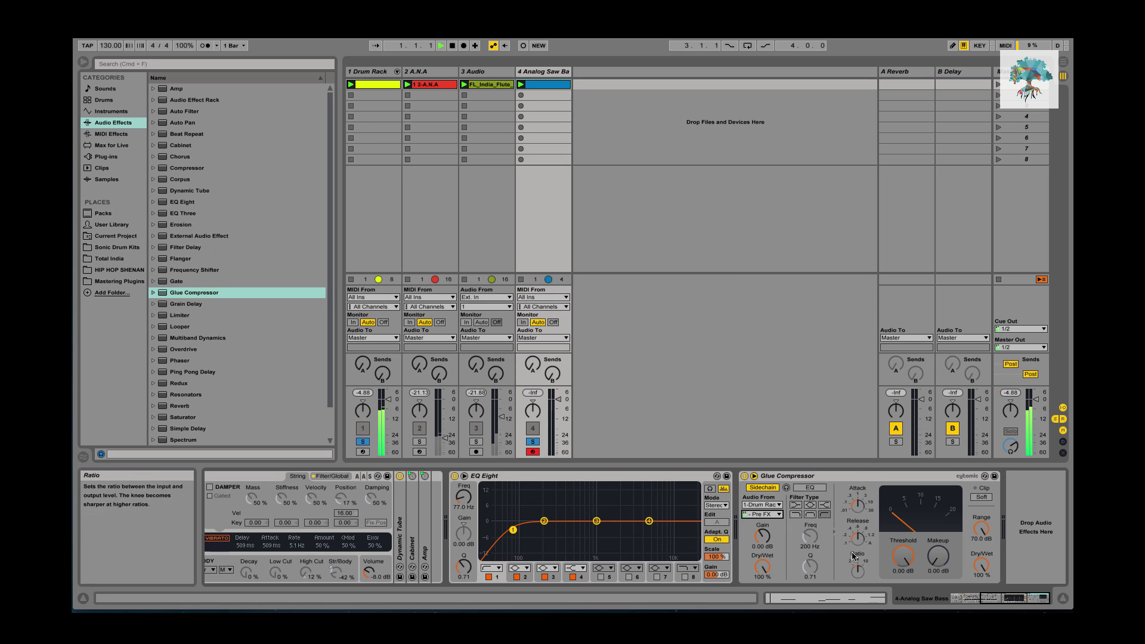
left_click_drag(886, 538, 886, 573)
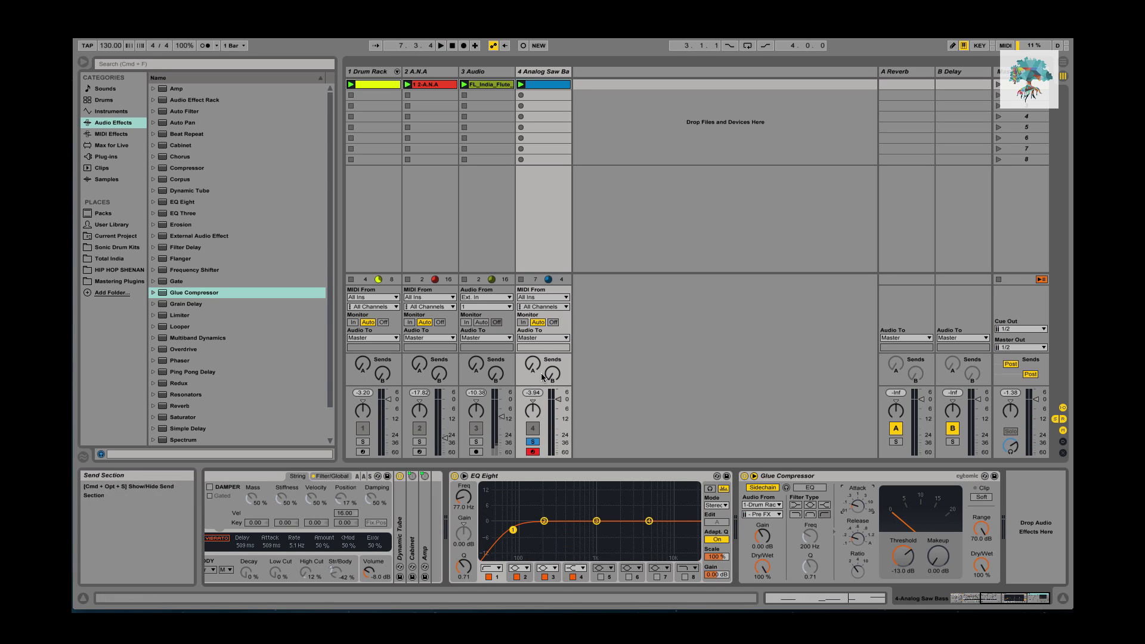
- Play the soloed bass with its sidechain compression, and unsolo it to hear the full mix
left_click(200, 167)
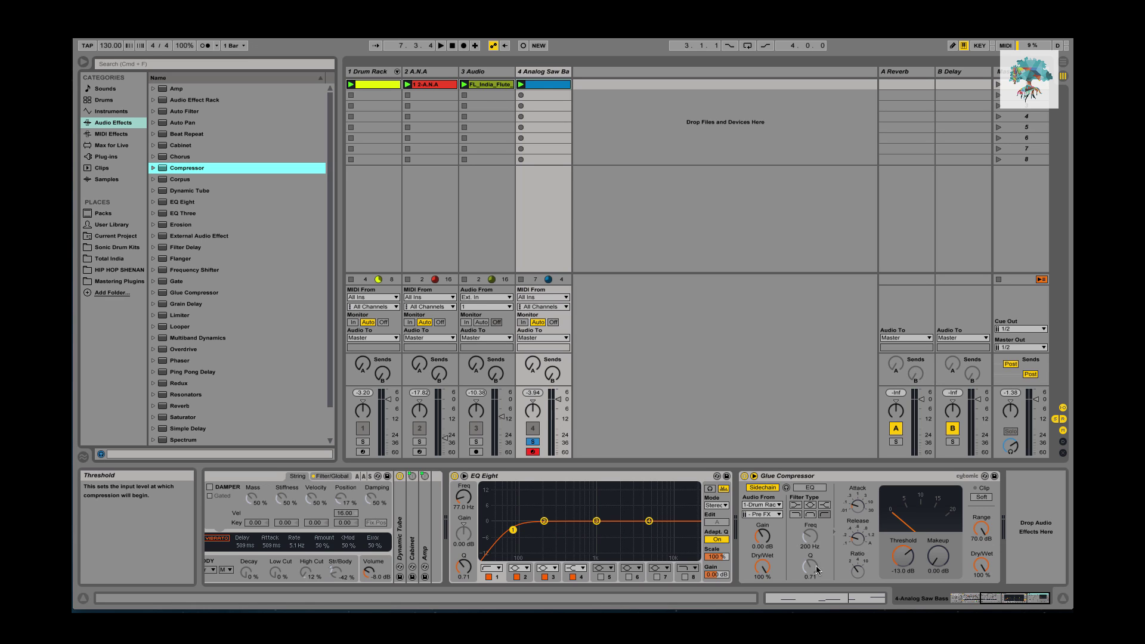
key("space")
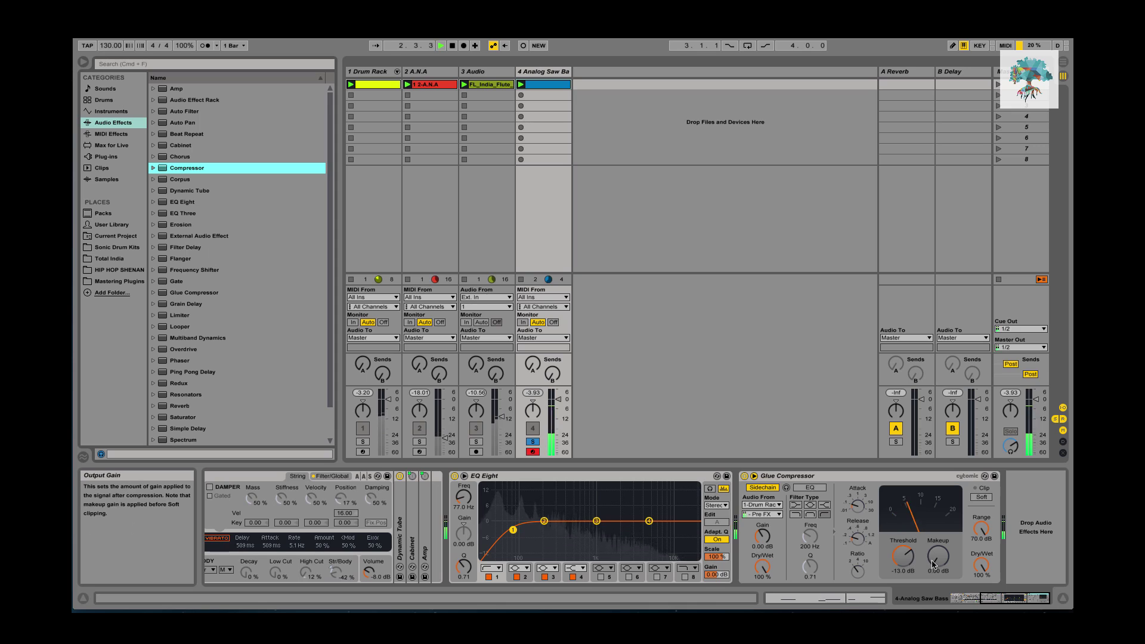
left_click(533, 442)
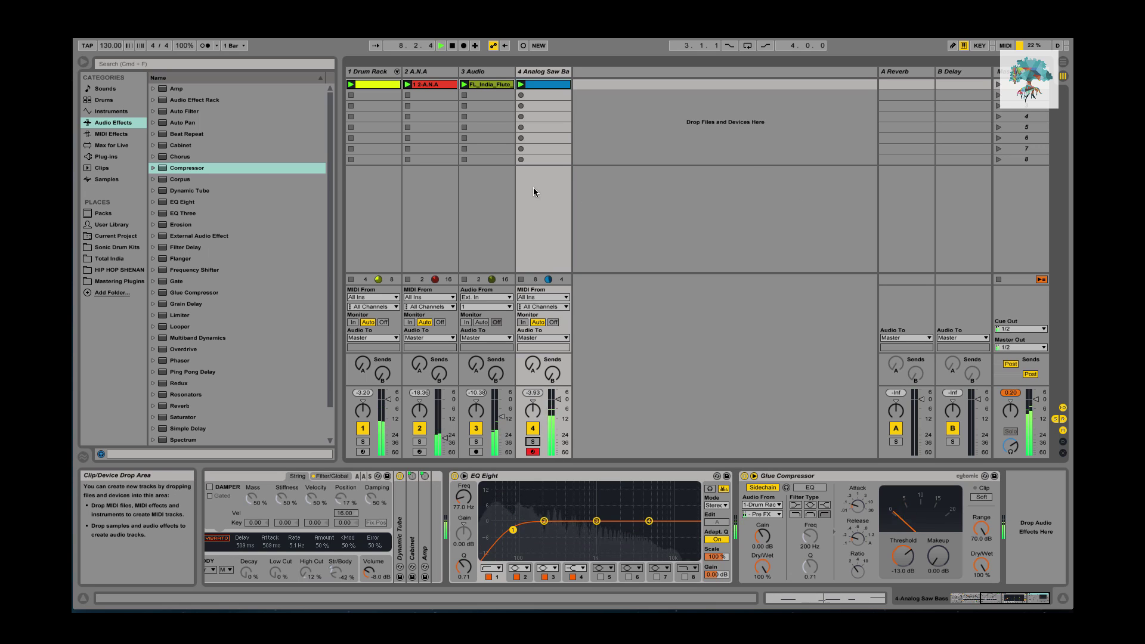
- Insert a new MIDI track after the Analog Saw Bass track and stop playback
left_click(543, 71)
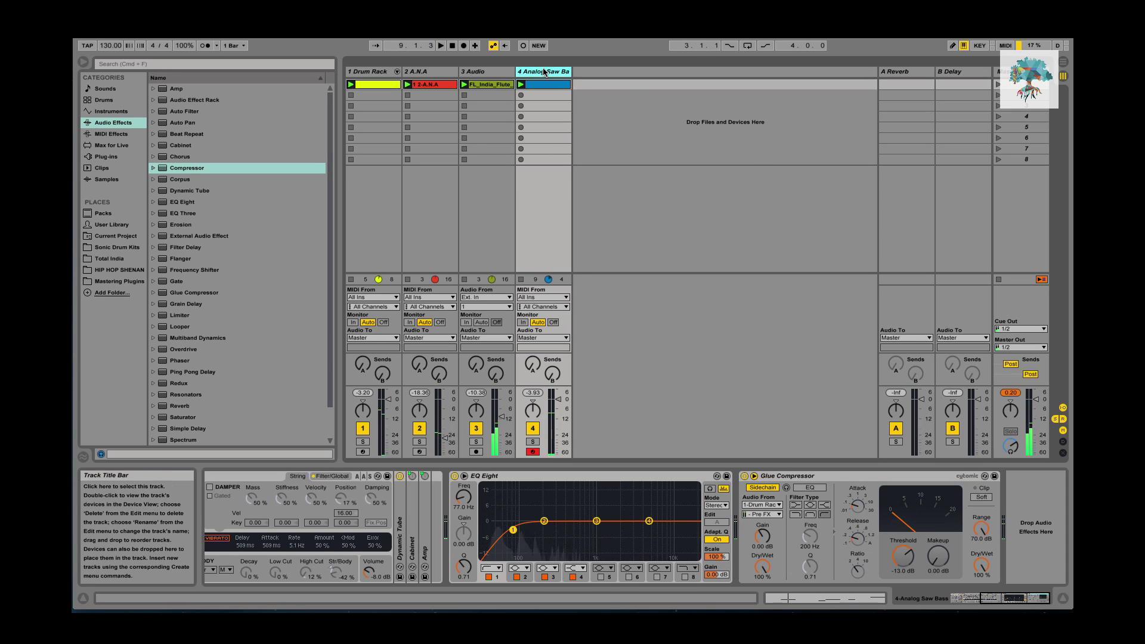
key("super+shift+t")
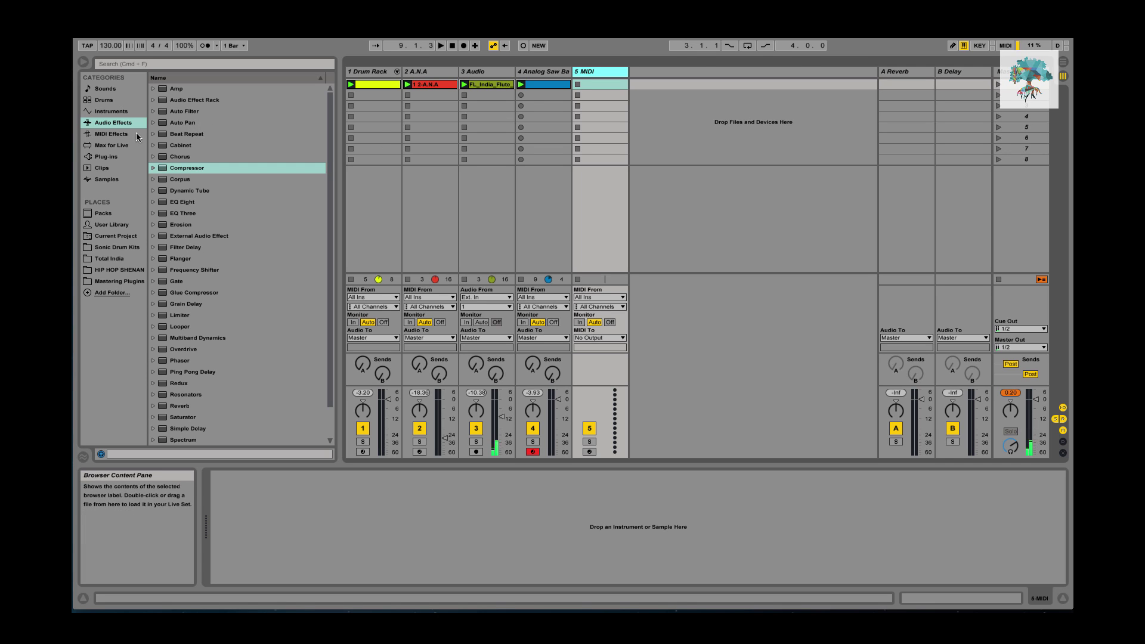
key("space")
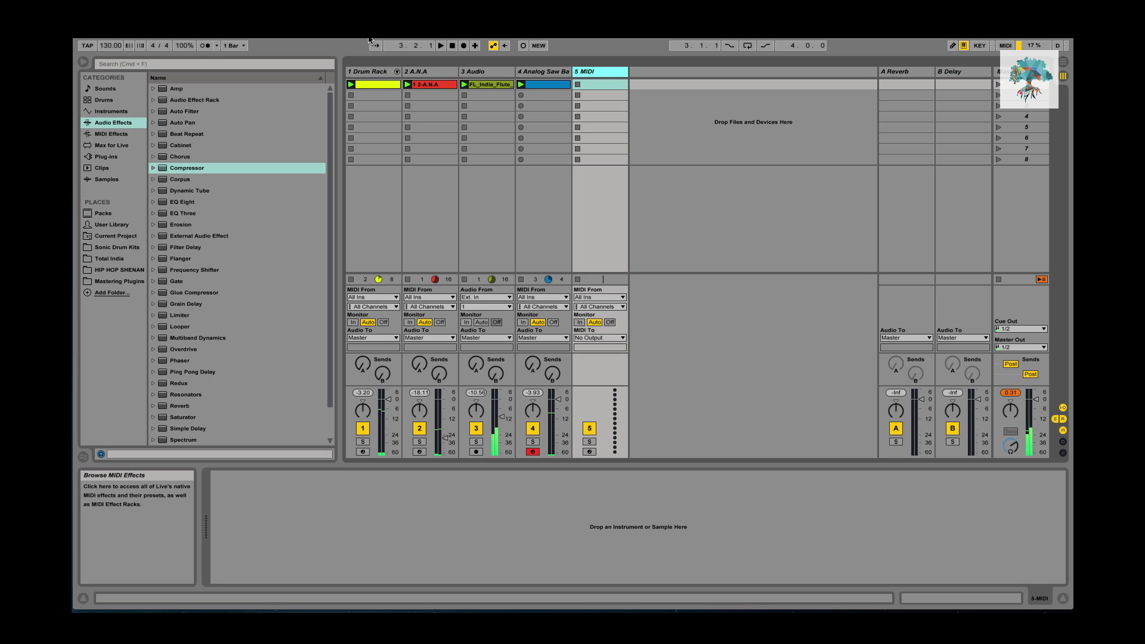
- Add an EQ Eight before the Reverb on return track A
key("Left")
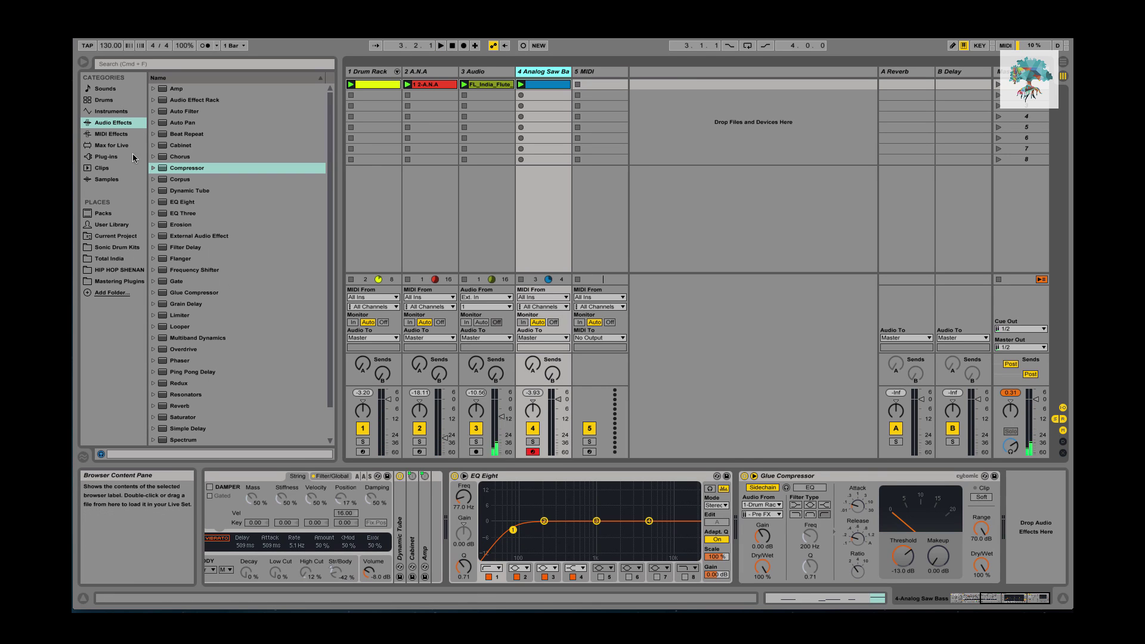
left_click(907, 72)
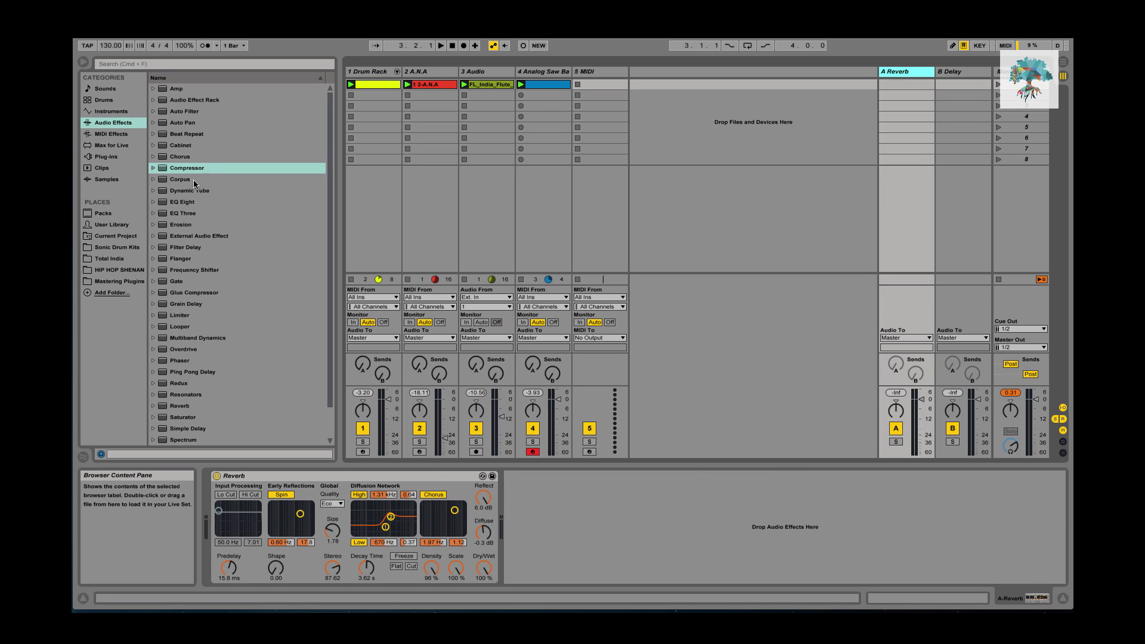
left_click_drag(182, 202, 212, 528)
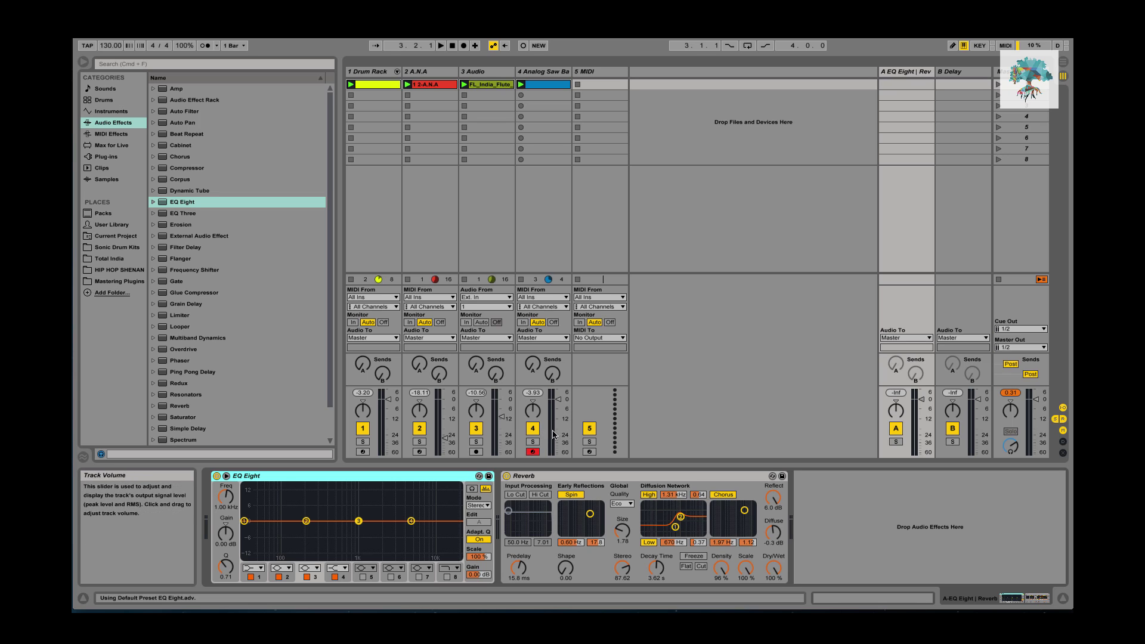
- Solo the bass track, switch band 1 of return A's EQ Eight to an enabled low cut, and start playback
left_click(532, 441)
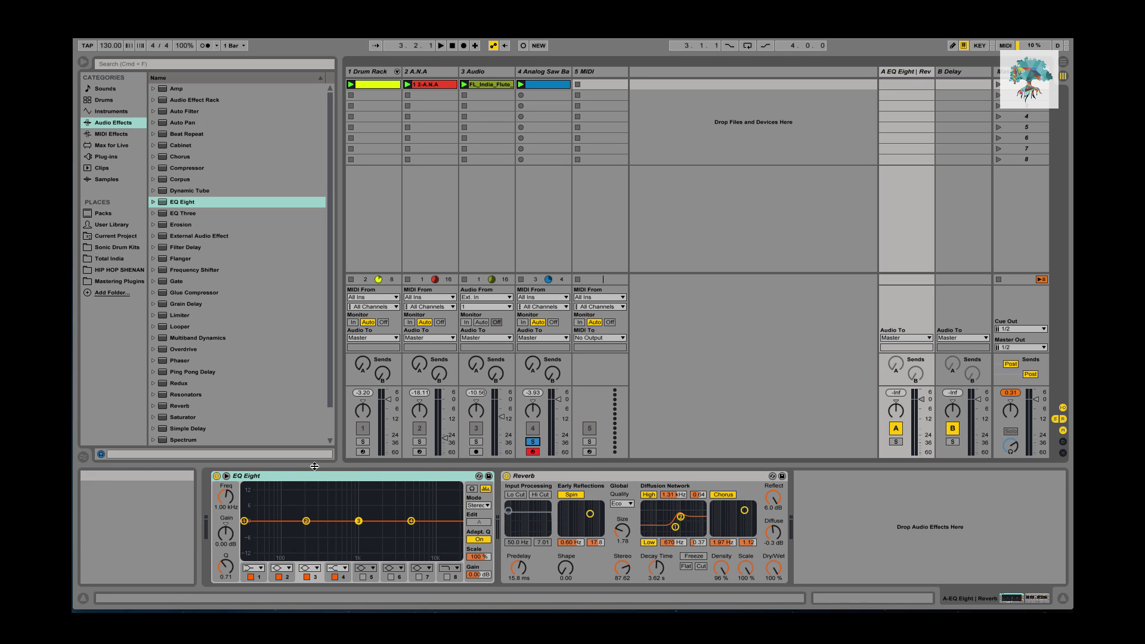
left_click(253, 579)
left_click(256, 568)
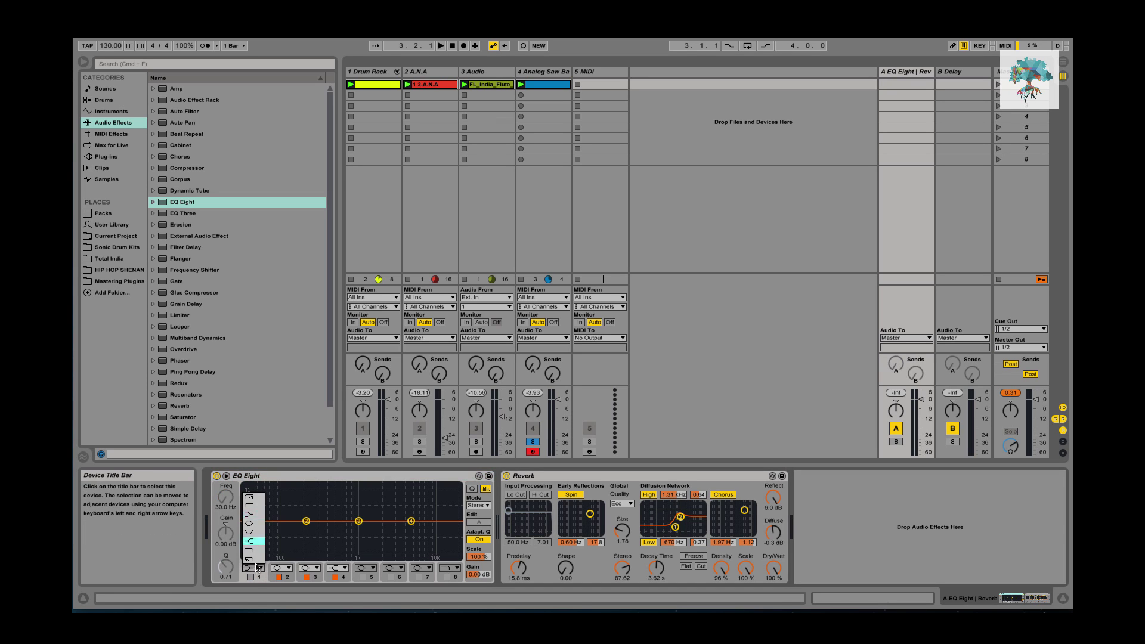
left_click(254, 510)
left_click(251, 577)
key("space")
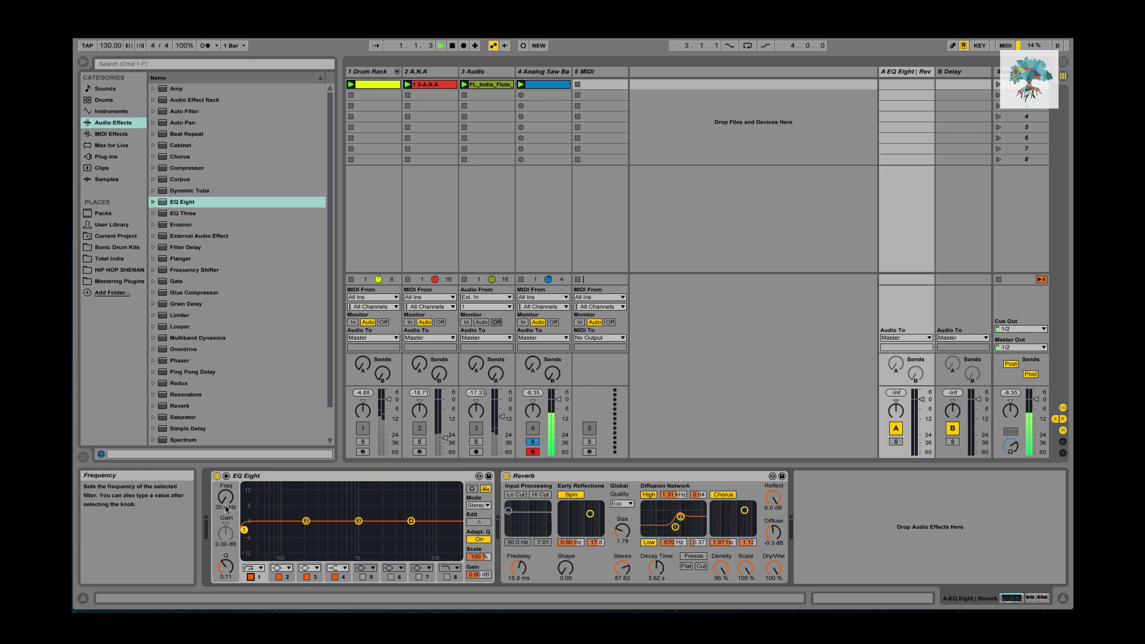
- Send the bass to return A, solo that return with its Reverb bypassed, and set the EQ's band 1 low cut to 300 Hz
left_click_drag(531, 367, 531, 352)
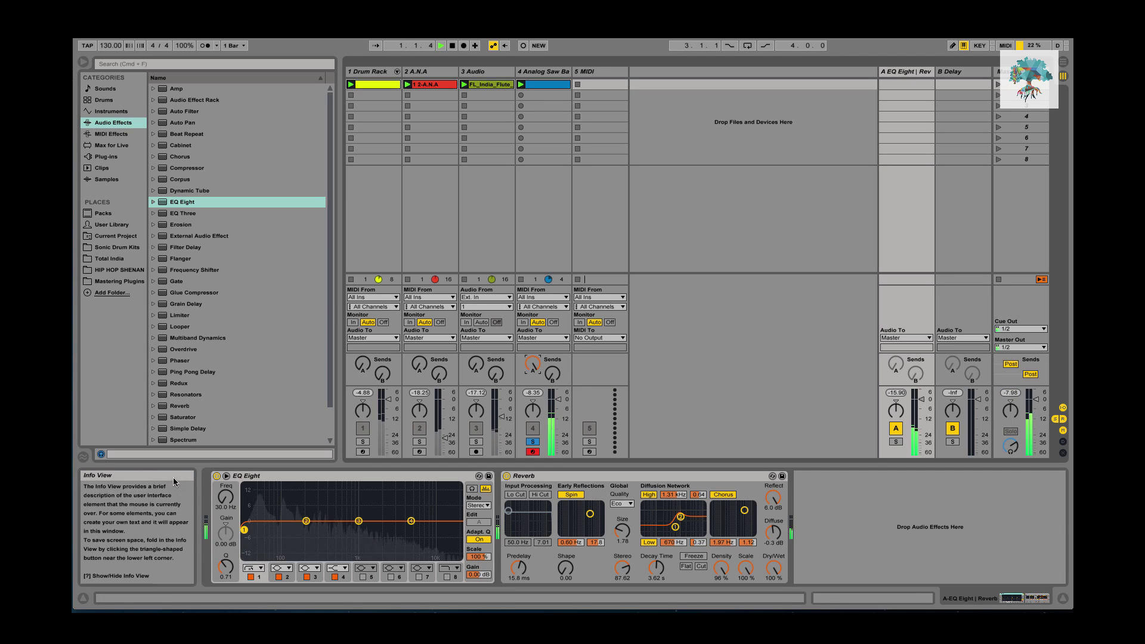
left_click(506, 476)
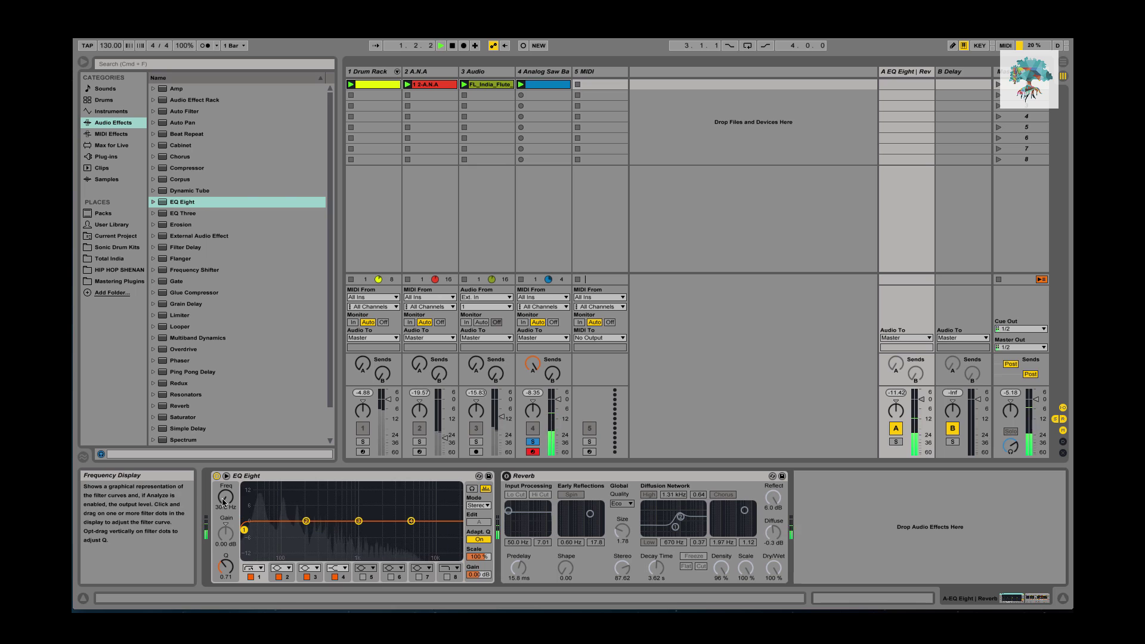
left_click(896, 441)
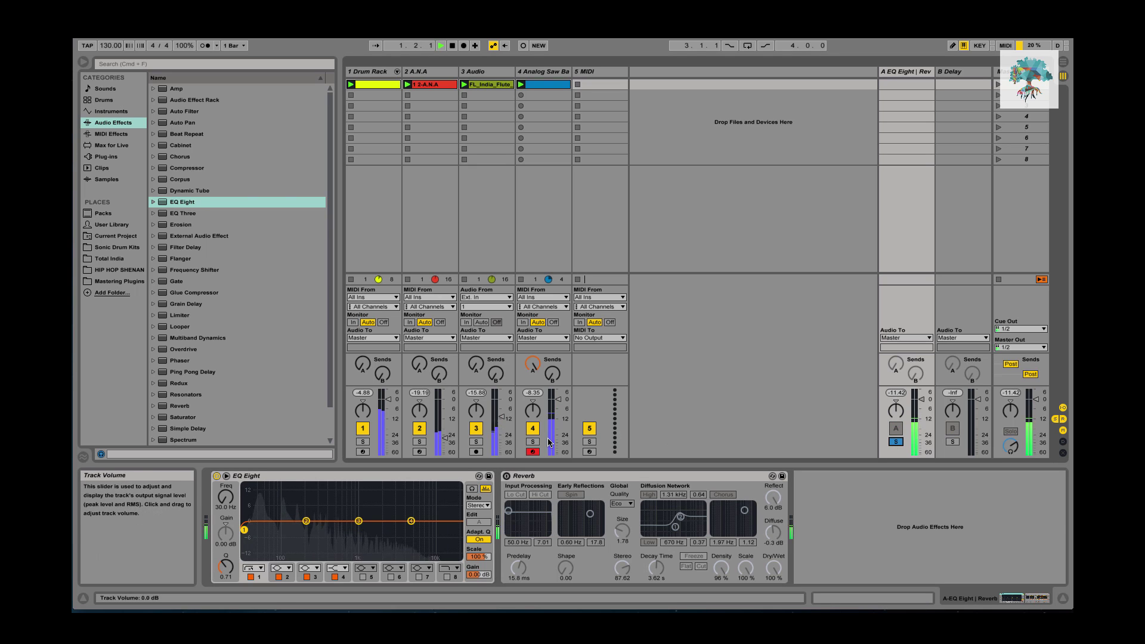
left_click_drag(244, 529, 320, 530)
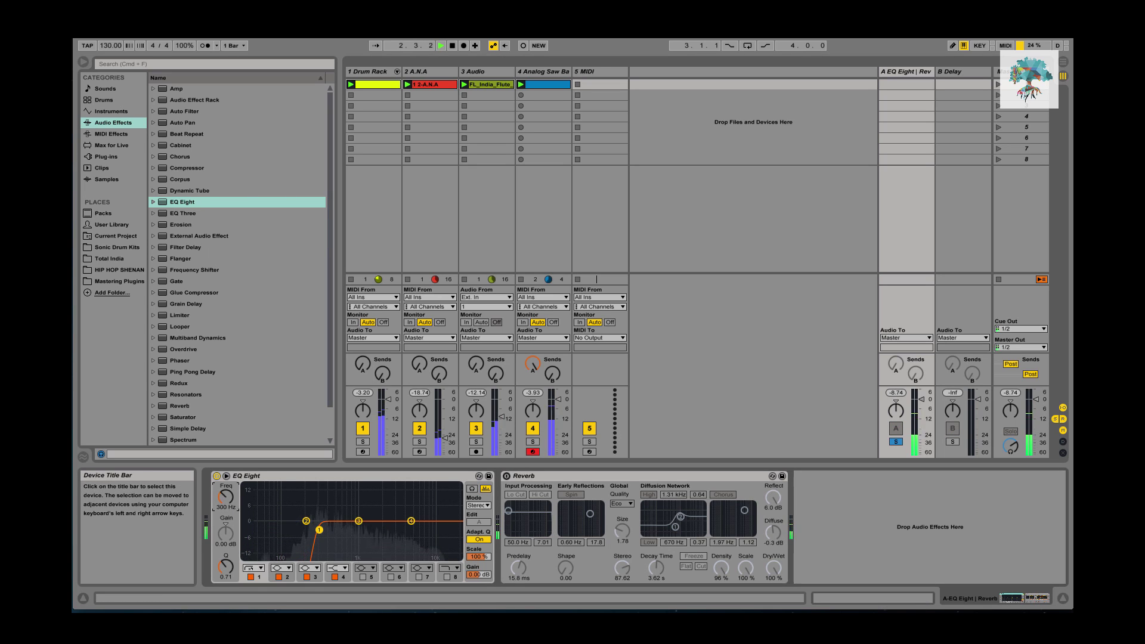
- Re-enable return A's Reverb with its Dry/Wet at 100% and set its quality to High
left_click(506, 475)
left_click_drag(774, 568, 774, 537)
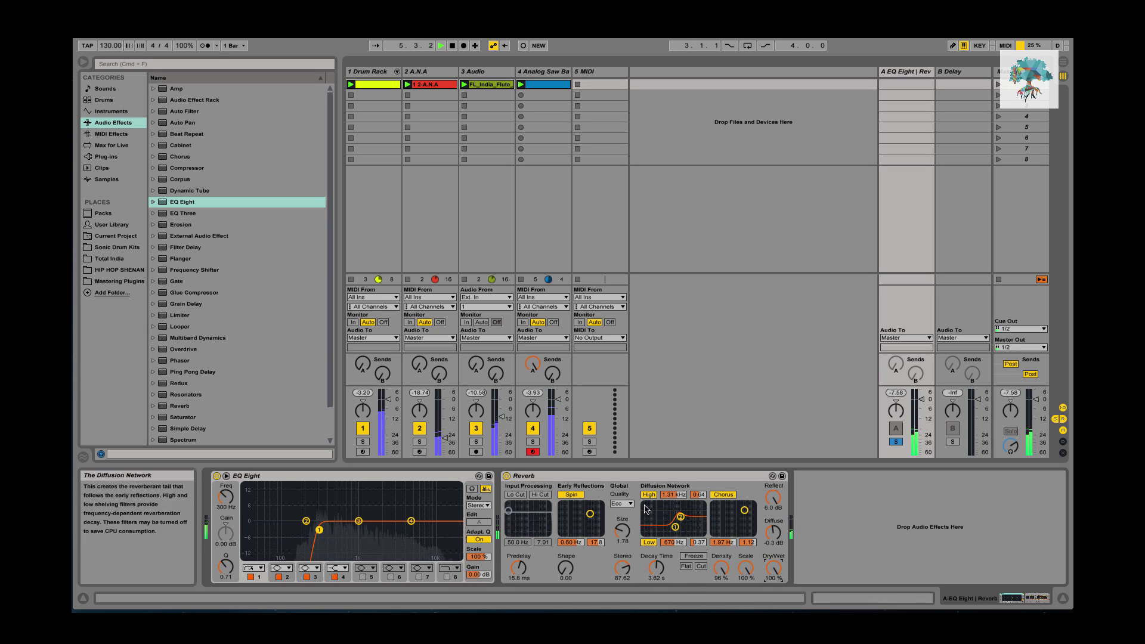
left_click(622, 504)
left_click(622, 533)
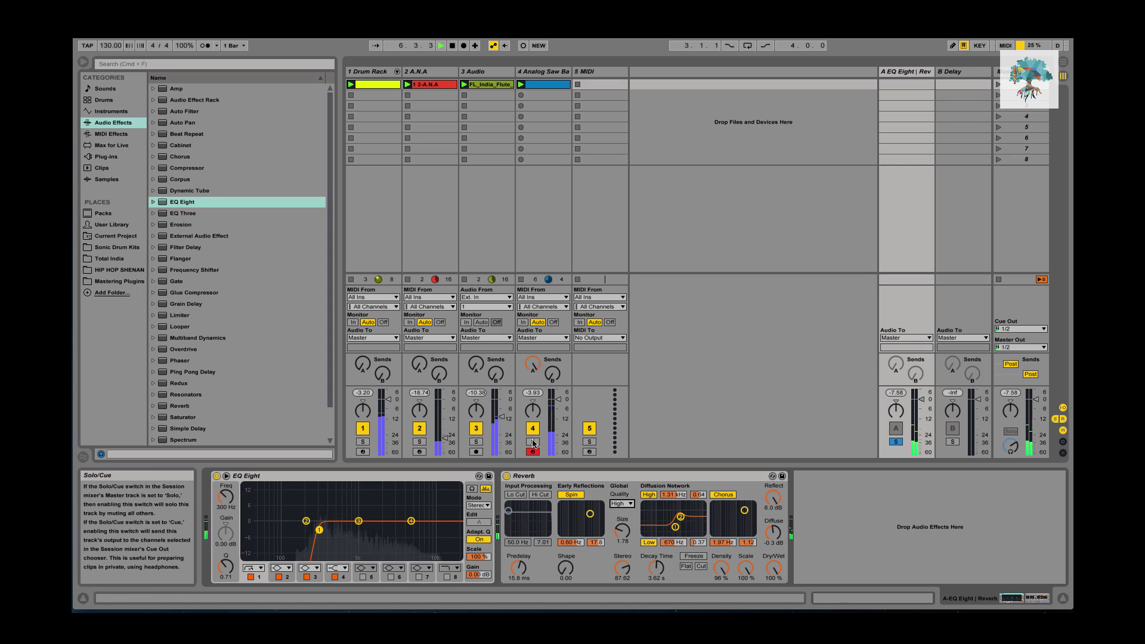
- Shorten the Reverb's decay time to 593 ms and readjust the bass track's send A to about -1.3 dB
left_click(533, 363)
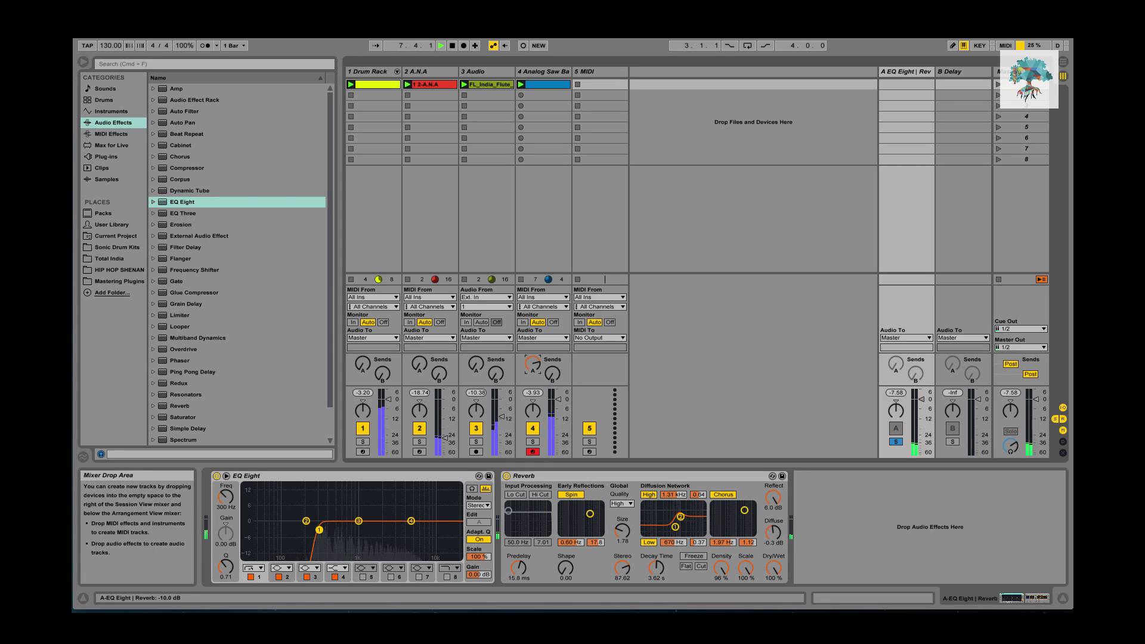
left_click_drag(656, 568, 656, 602)
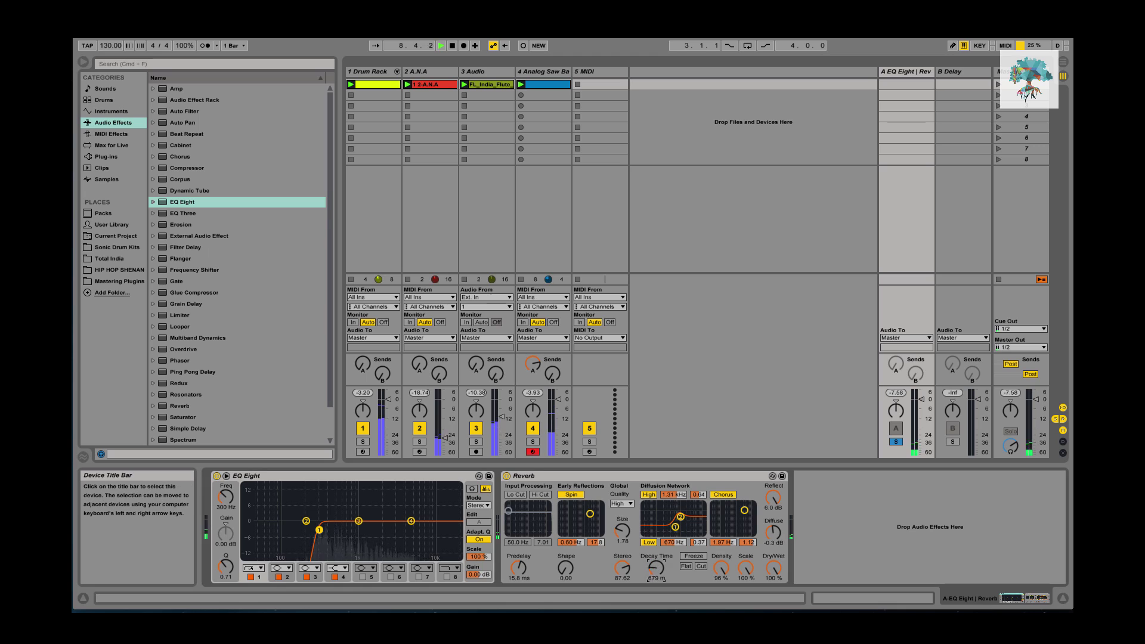
left_click(532, 363)
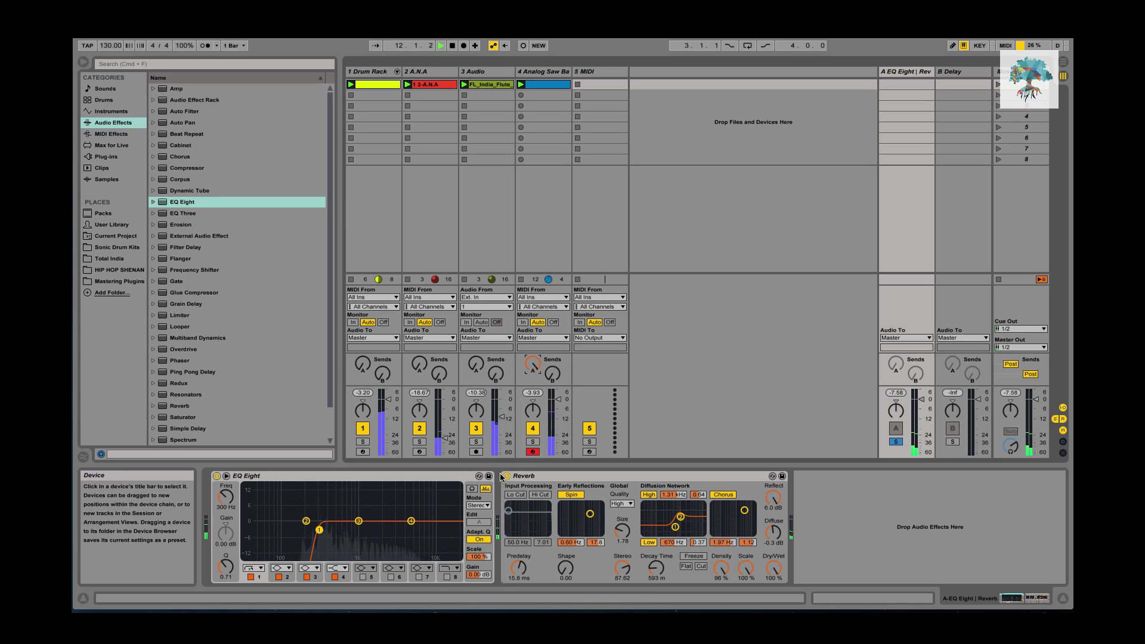
- Stop soloing return A, audition the bass alone with its reverb, and unsolo it to play the full mix
key("space")
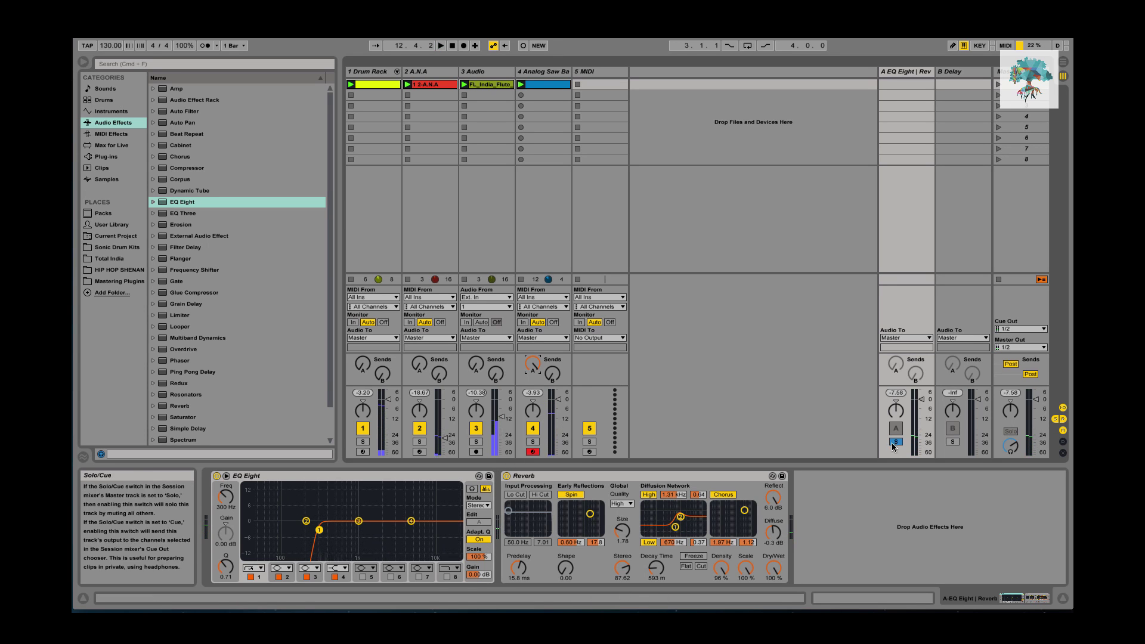
key("space")
left_click(533, 442)
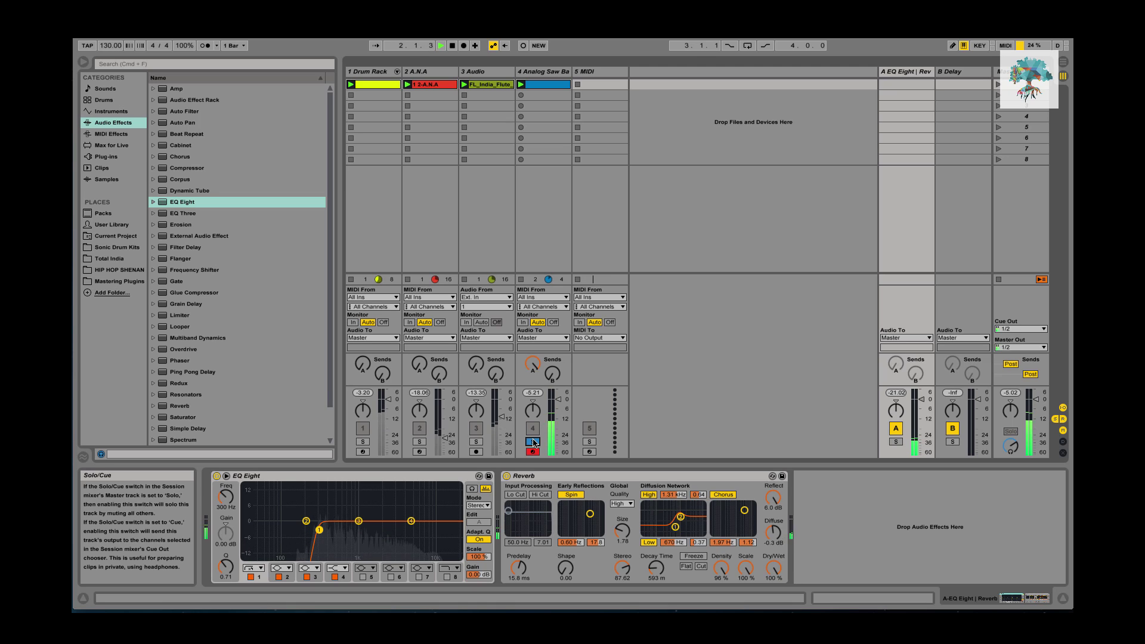
key("space")
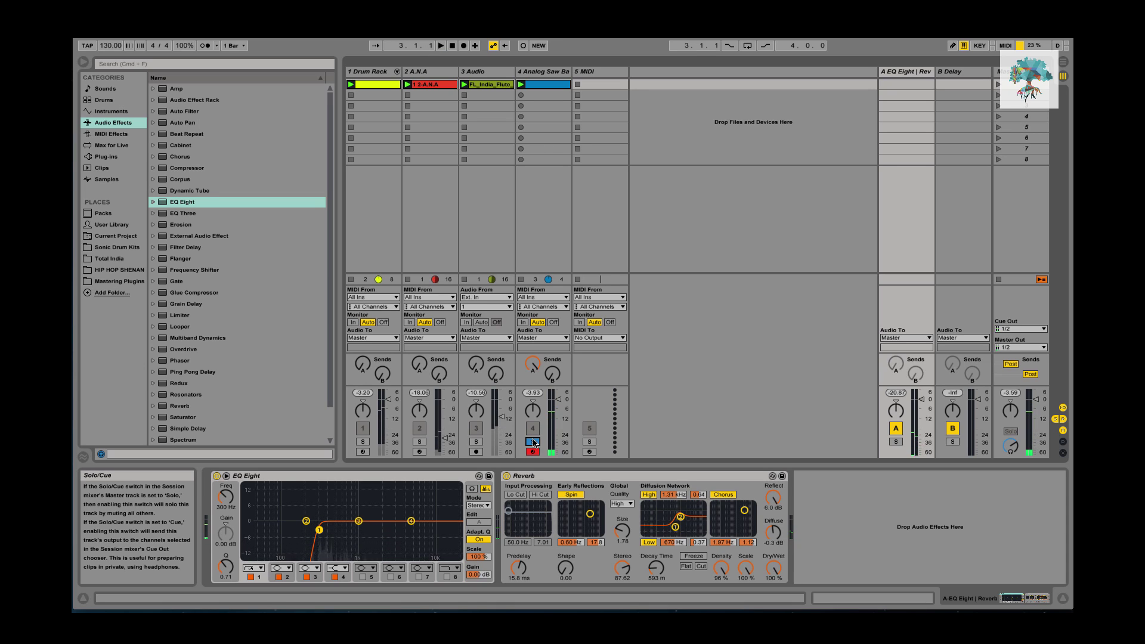
left_click(533, 442)
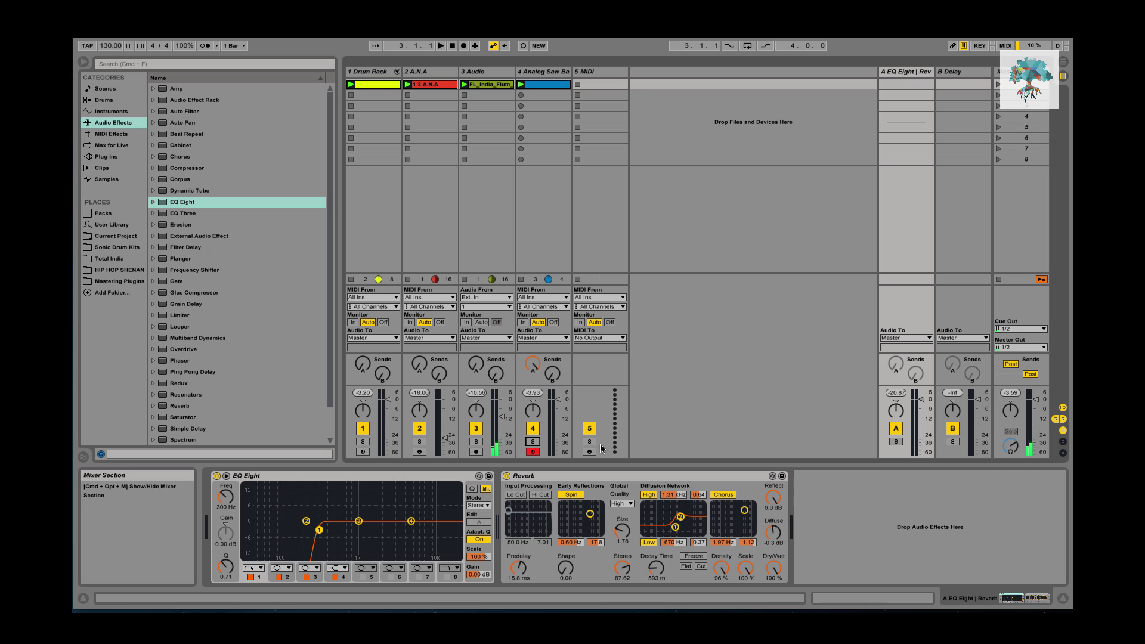
key("space")
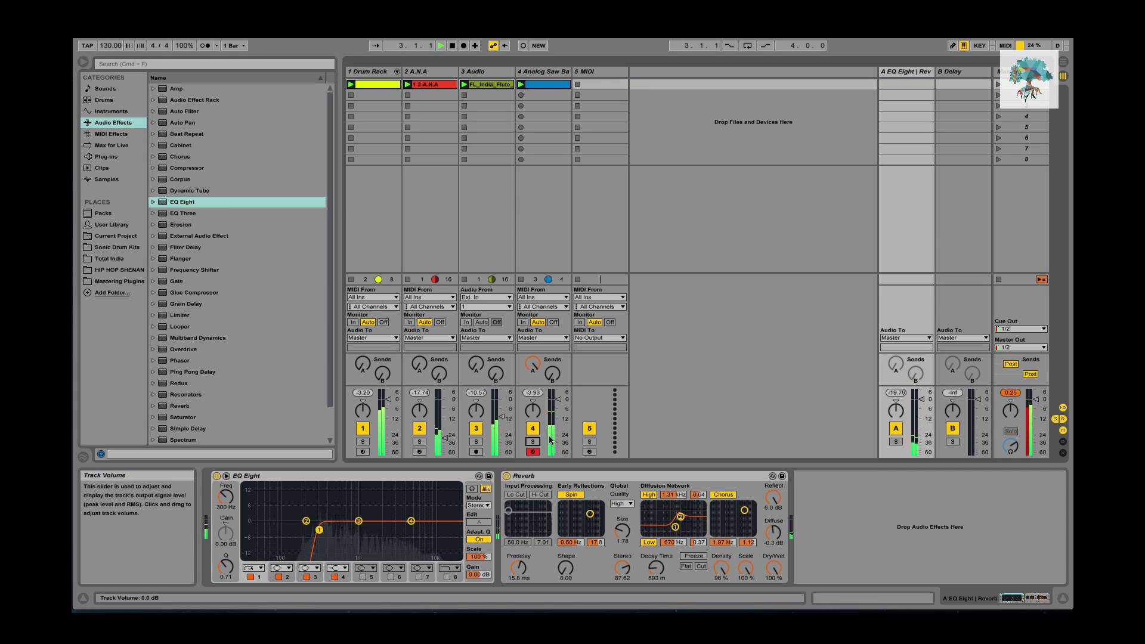
- Solo the flute track, raise its EQ Eight band 1 low-cut frequency to 772 Hz, and unsolo the track
left_click(485, 71)
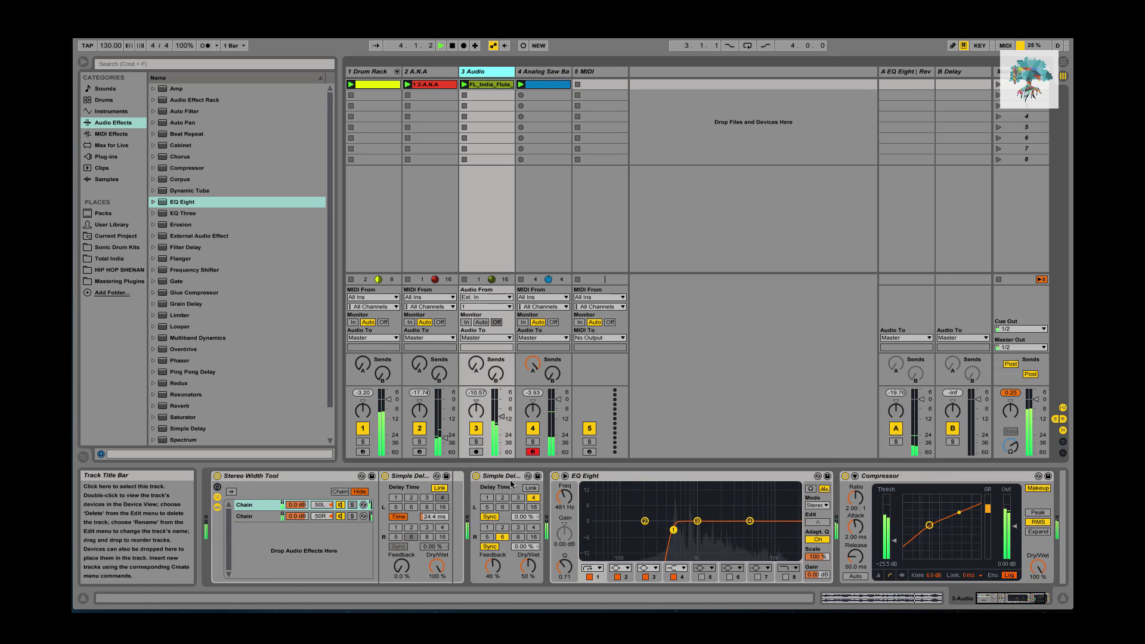
left_click(476, 441)
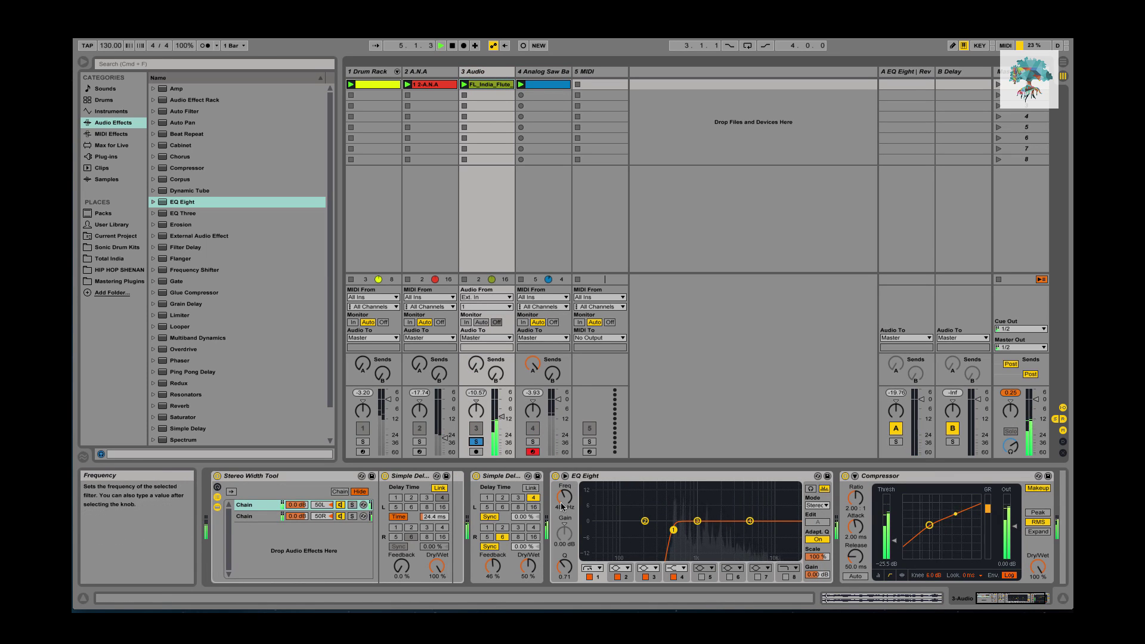
left_click_drag(562, 506, 526, 469)
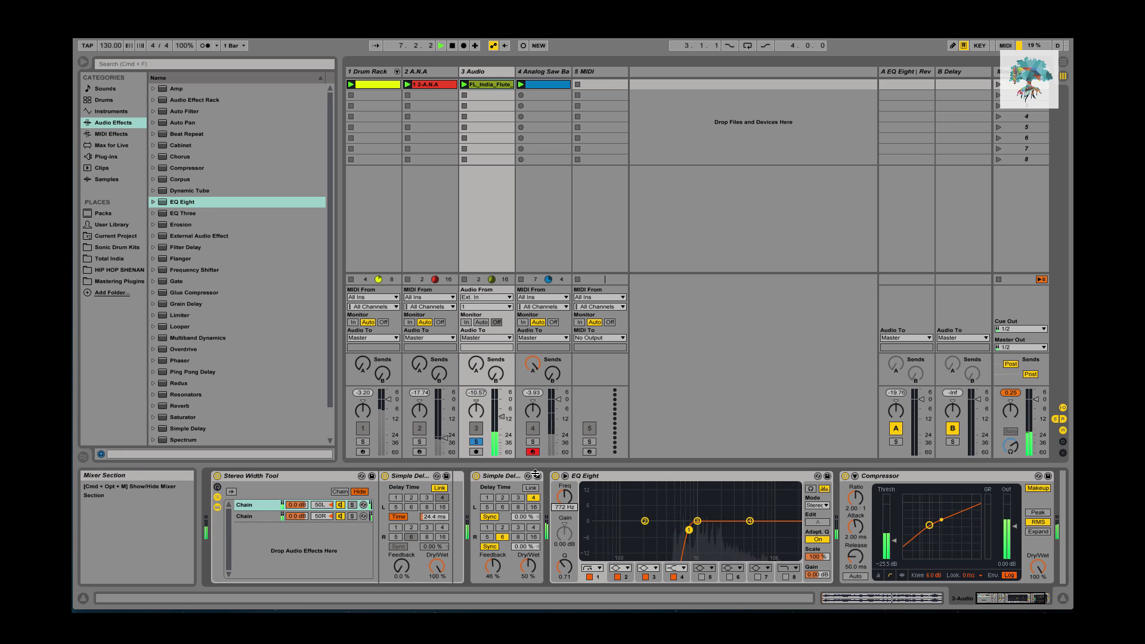
left_click(476, 442)
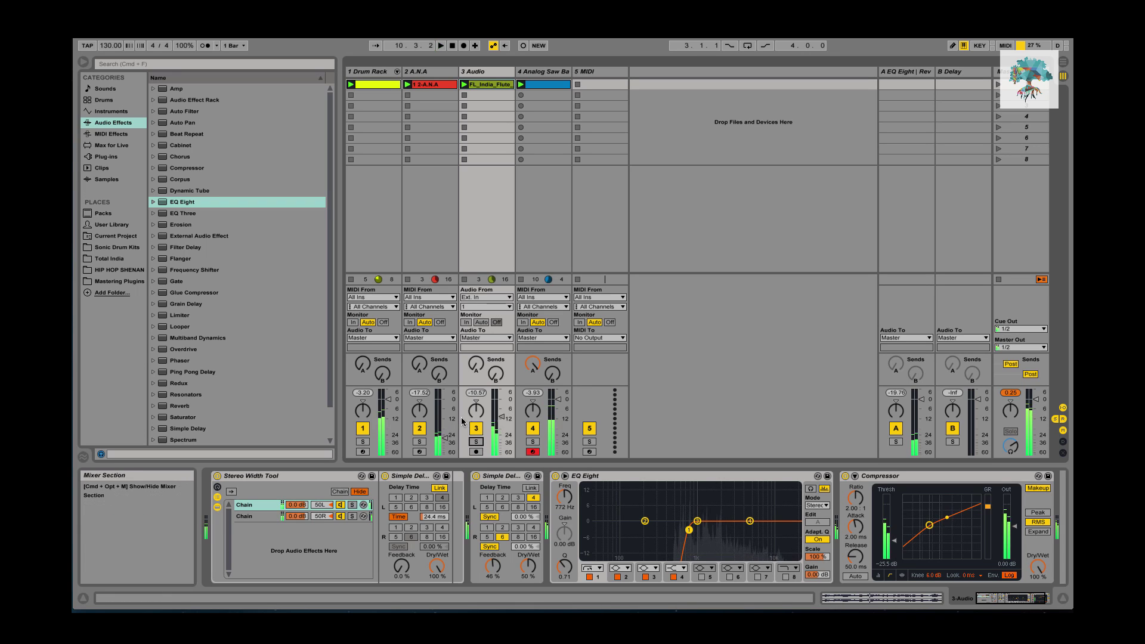
- Solo the flute track and add an Auto Pan after its Compressor, tempo-synced at rate 2 with the amount about 76%
left_click(477, 442)
left_click_drag(189, 122, 955, 518)
key("space")
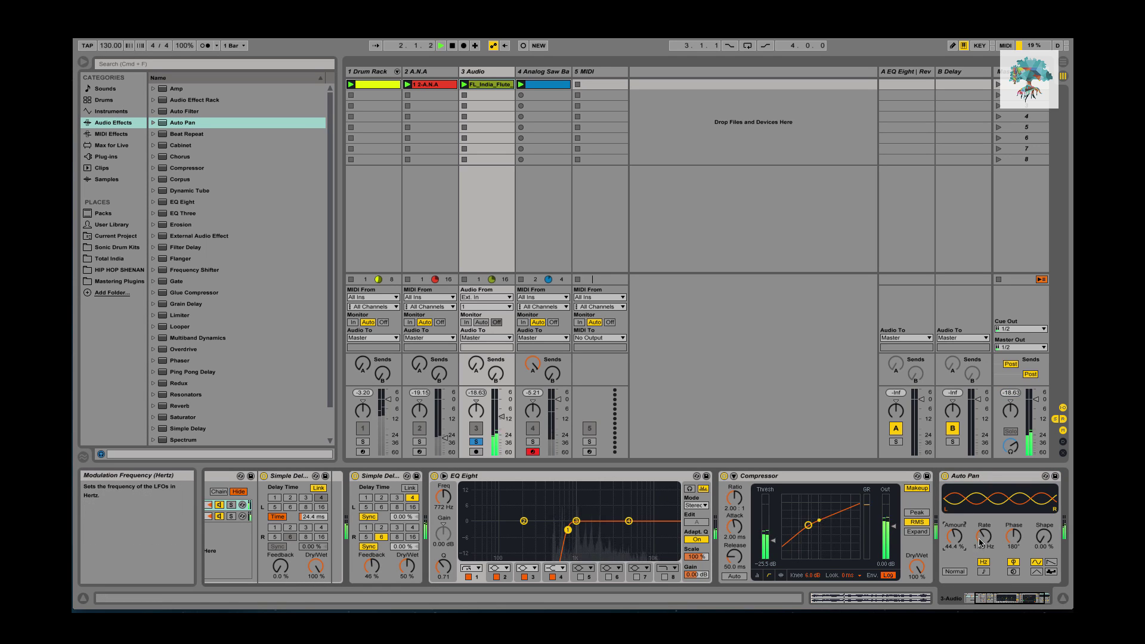
left_click(984, 572)
left_click_drag(984, 536, 954, 563)
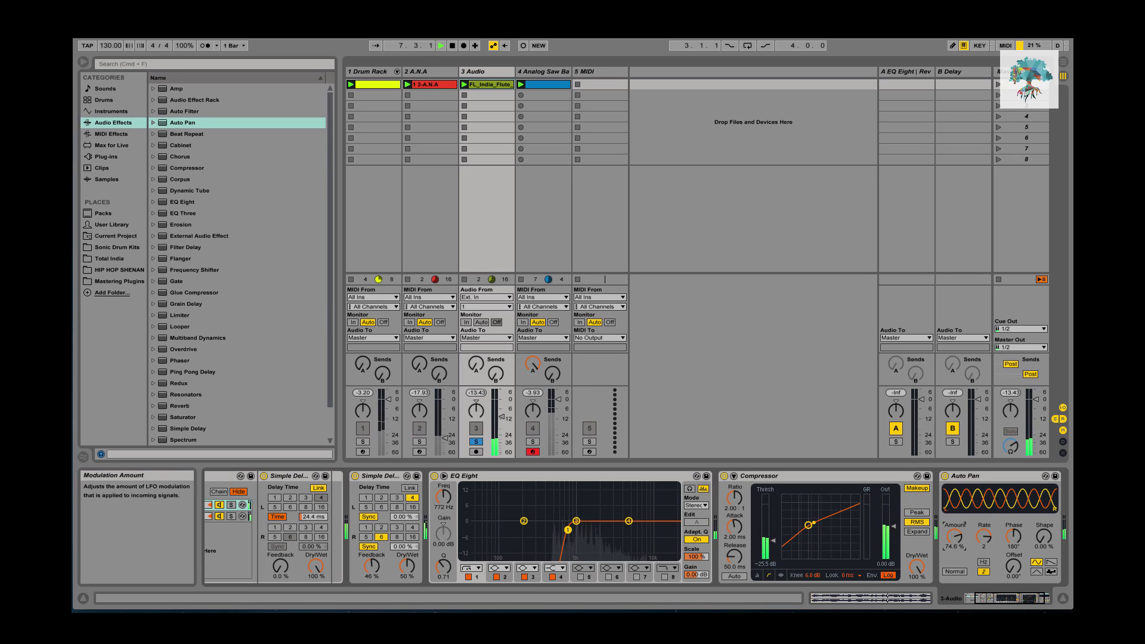
- Unsolo the flute track and reduce its Auto Pan amount to 50.8% against the full mix
left_click(480, 442)
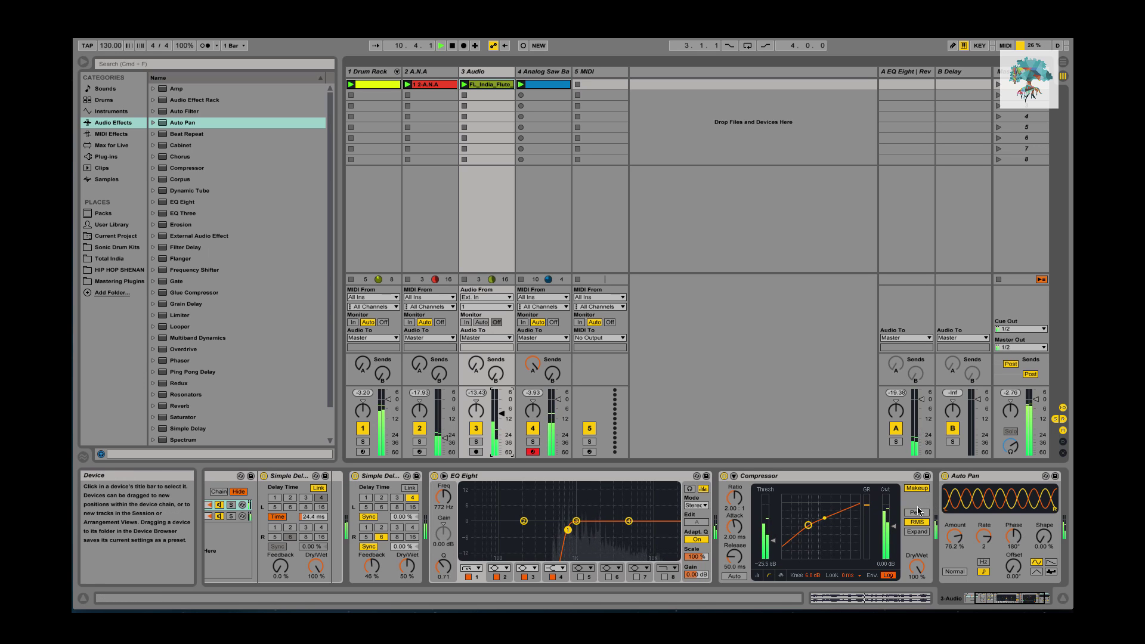
left_click_drag(954, 535, 953, 542)
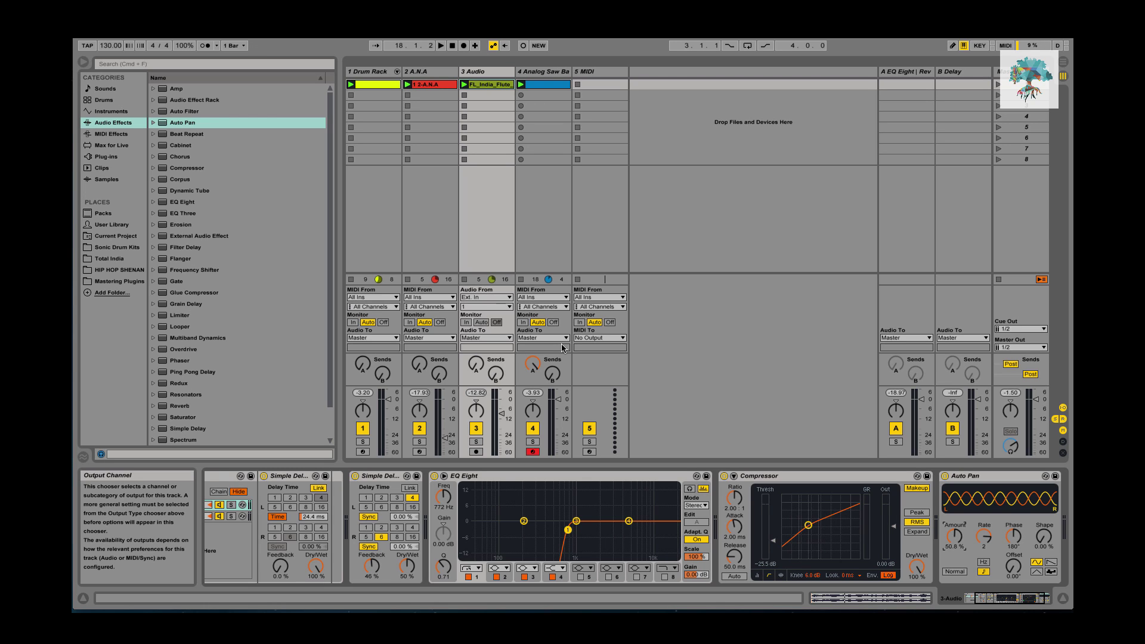
key("space")
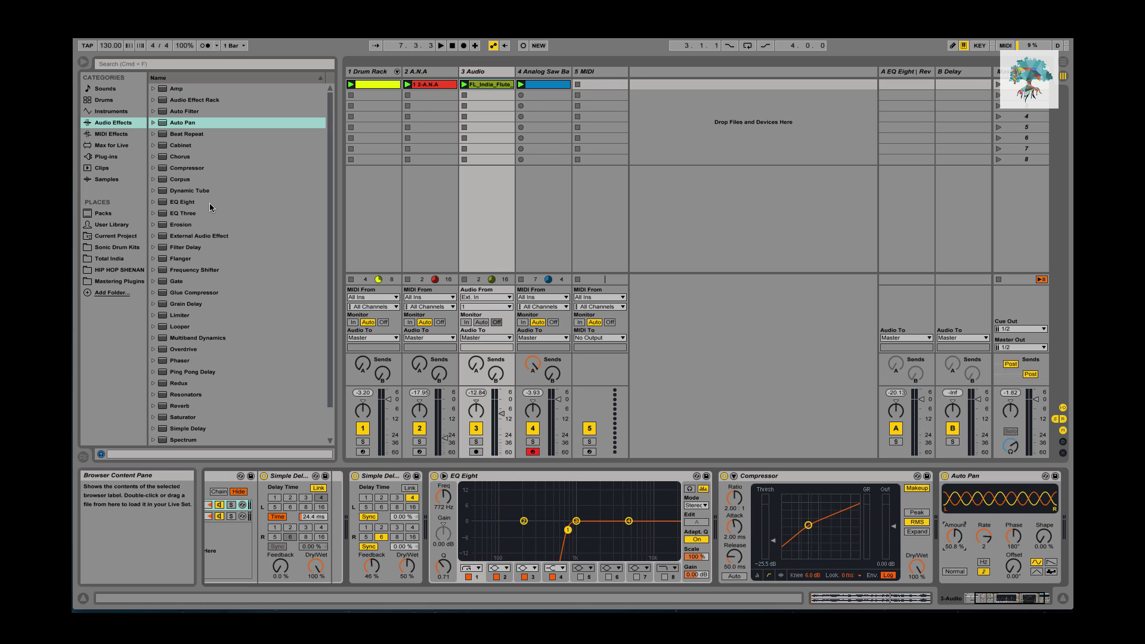
key("Tab")
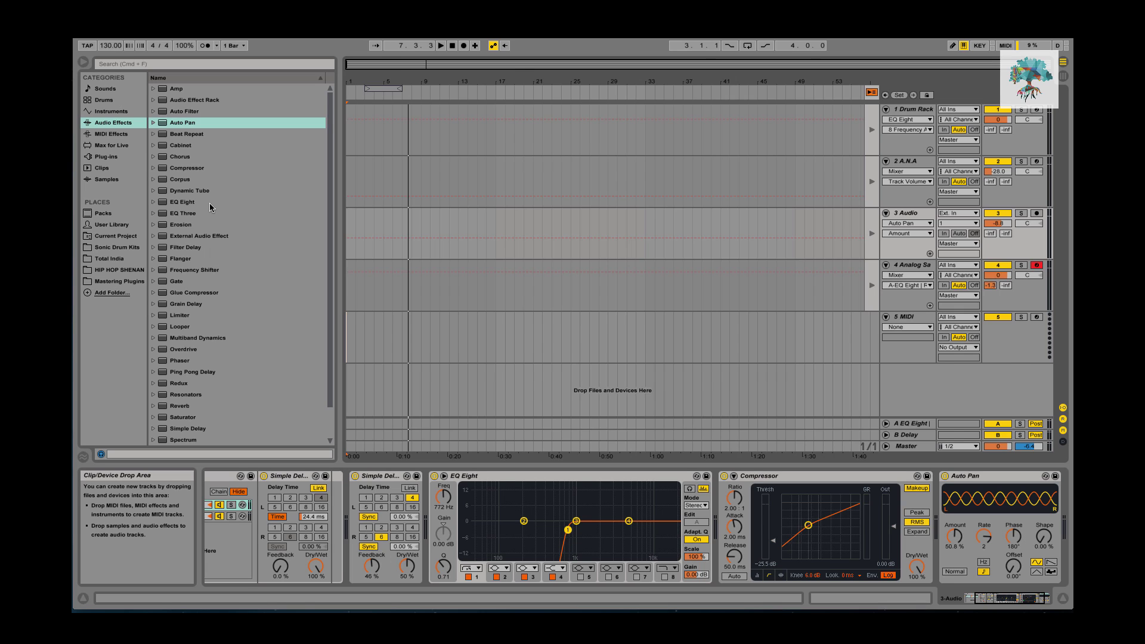
key("Tab")
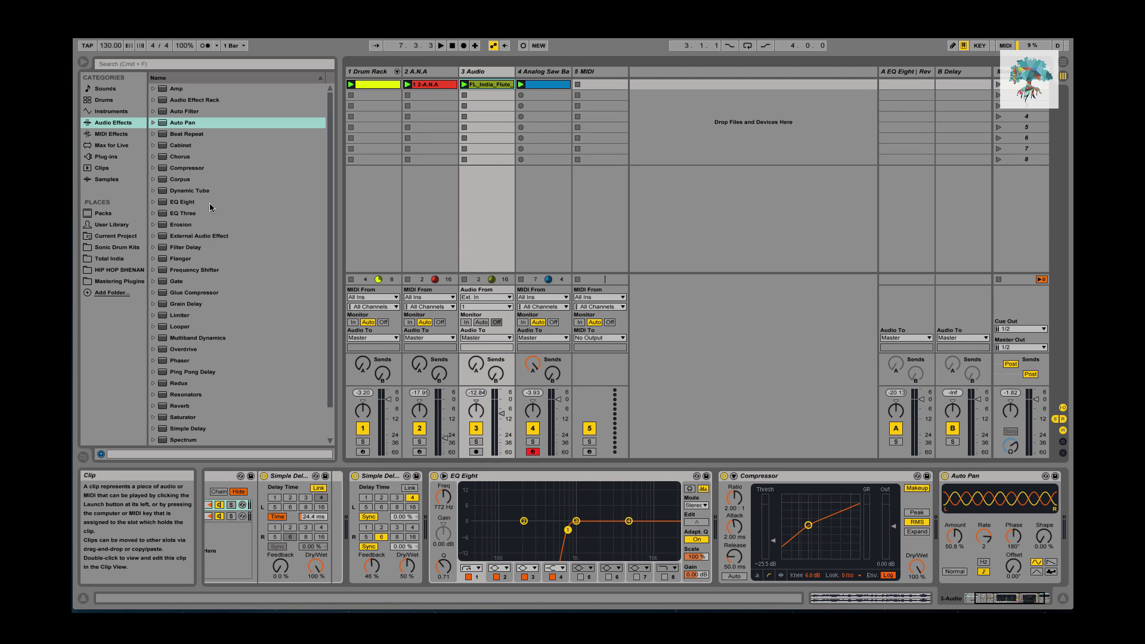